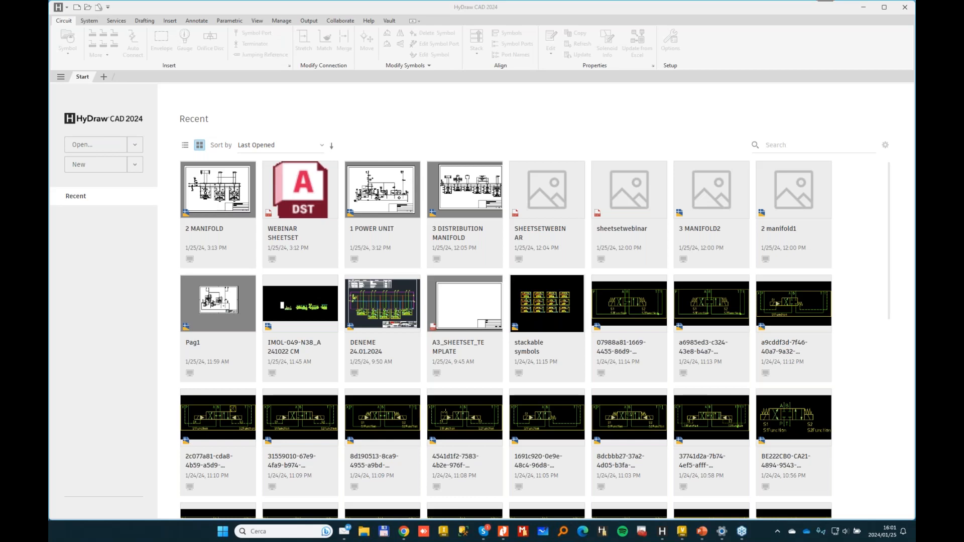
pyautogui.click(380, 110)
pyautogui.click(485, 92)
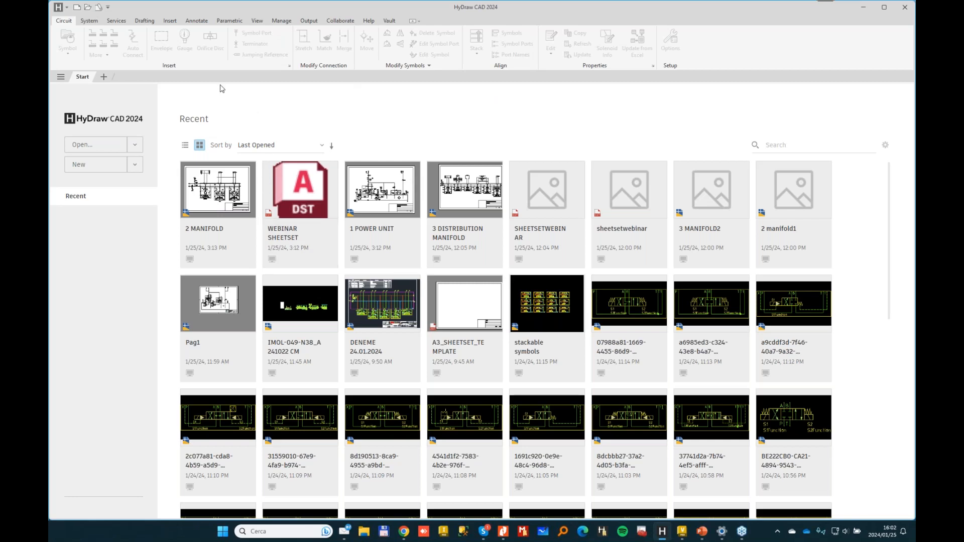
# - Open the sheet set file WEBINAR SHEETSET.dst in the Sheet Set Manager
pyautogui.click(100, 9)
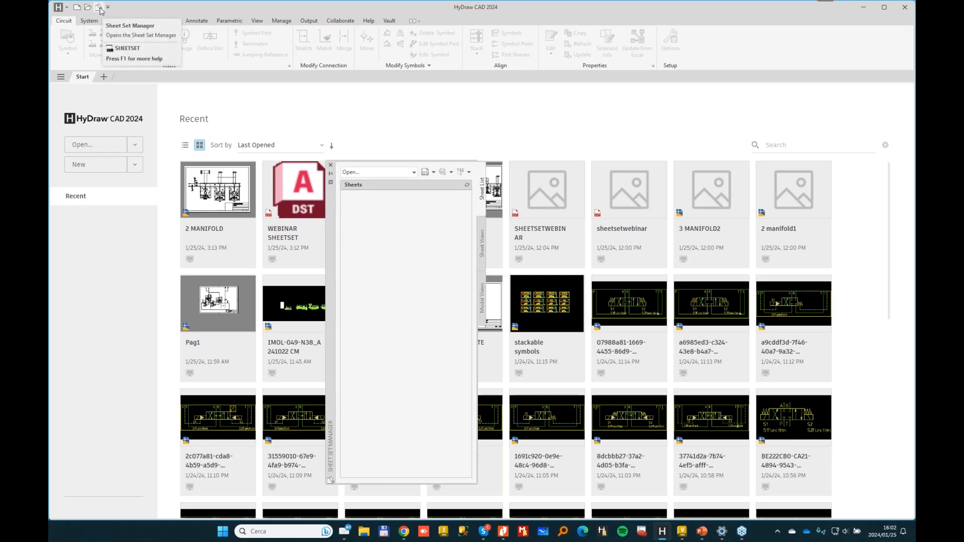
pyautogui.click(68, 8)
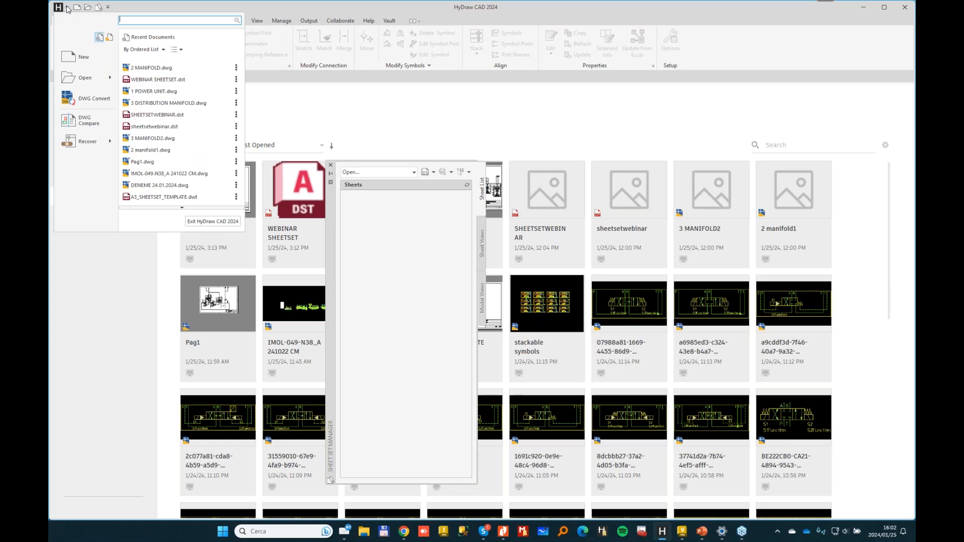
pyautogui.moveTo(85, 78)
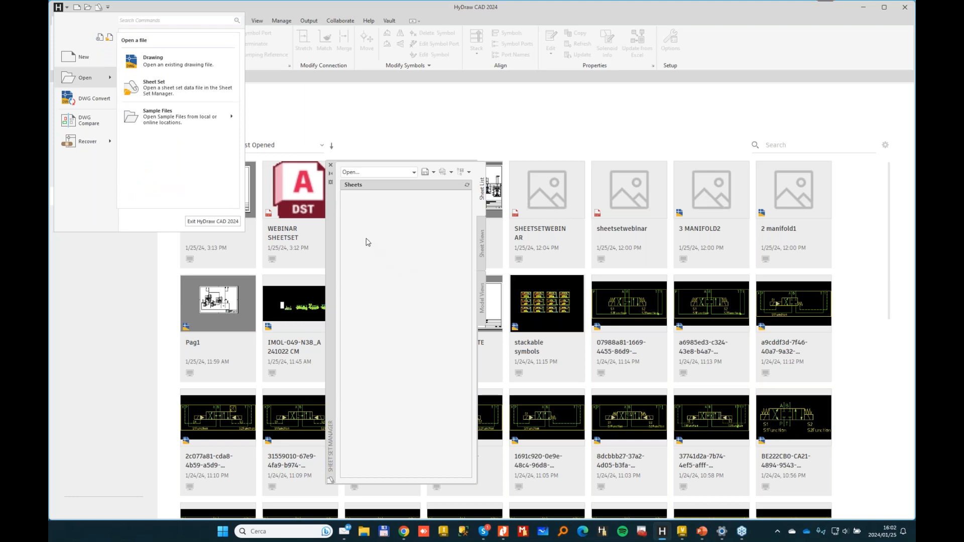
pyautogui.click(413, 173)
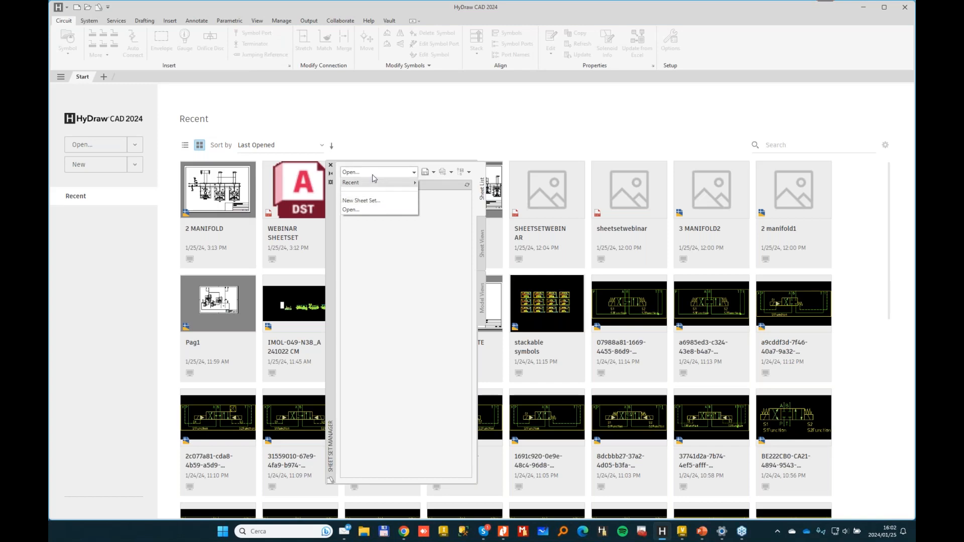
pyautogui.click(364, 210)
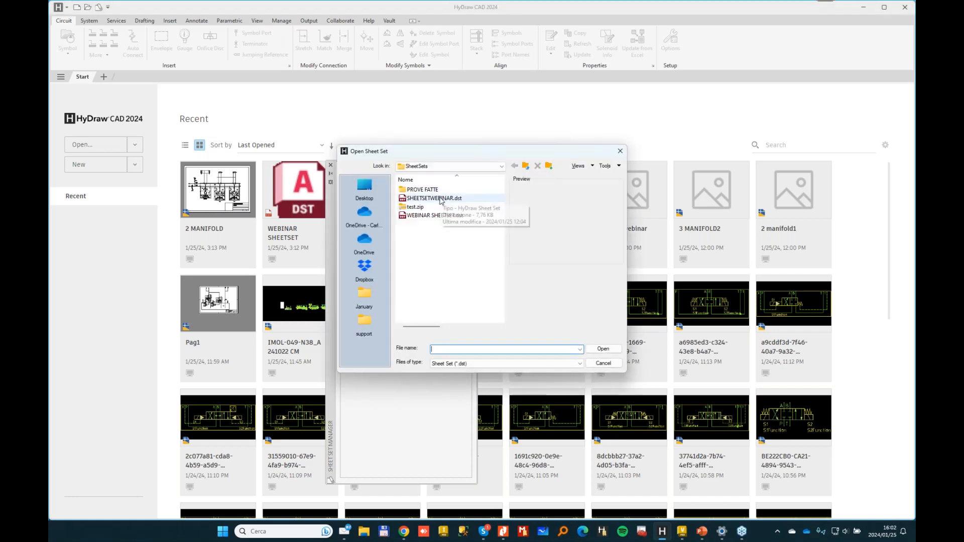
pyautogui.click(435, 199)
pyautogui.click(429, 216)
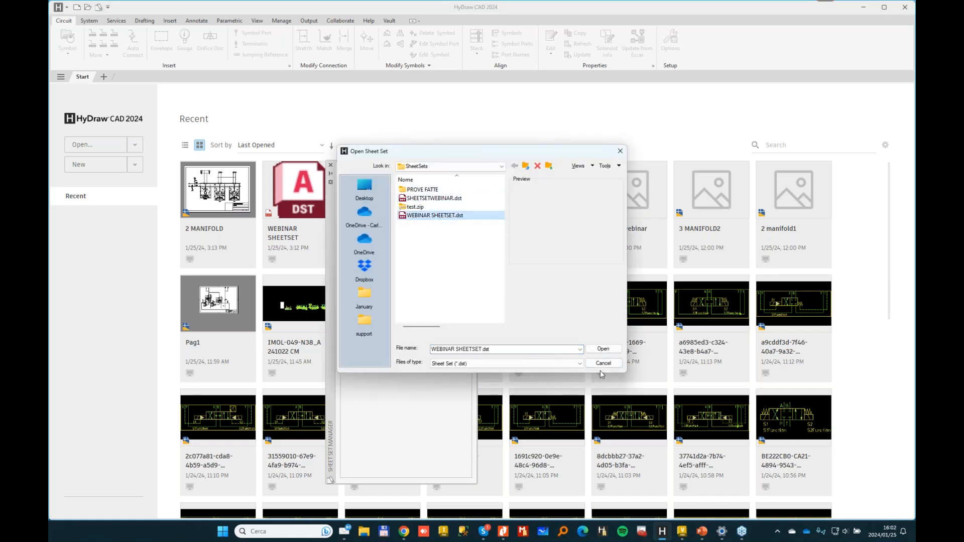
pyautogui.click(613, 349)
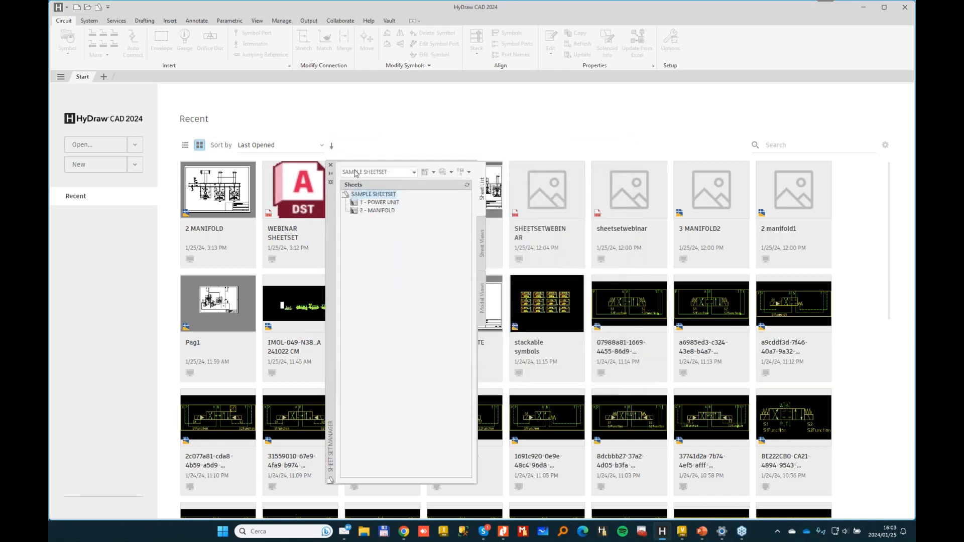
# - Move the Sheet Set Manager aside and open the sheets 1 - POWER UNIT and 2 - MANIFOLD from the sheet set
pyautogui.moveTo(332, 219); pyautogui.dragTo(188, 166)
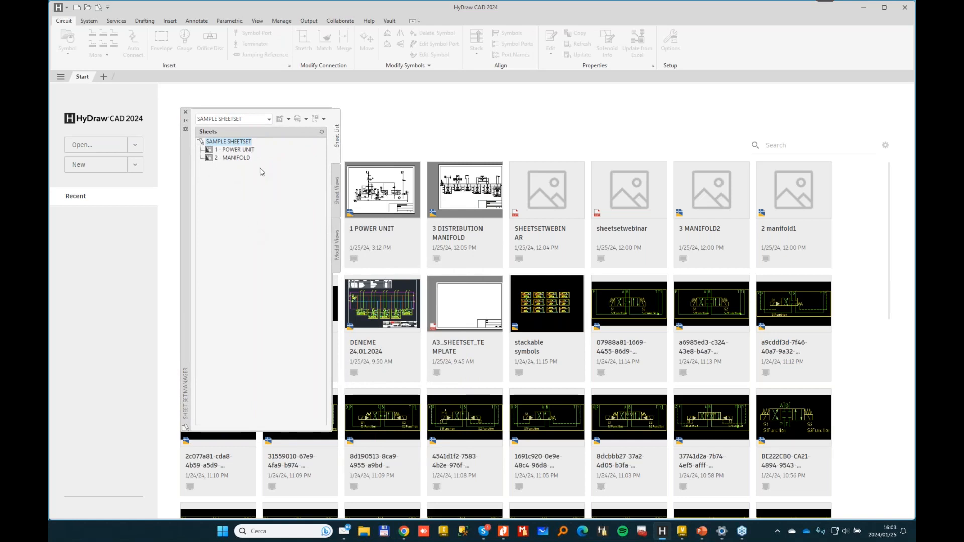
pyautogui.click(241, 151)
pyautogui.doubleClick(241, 150)
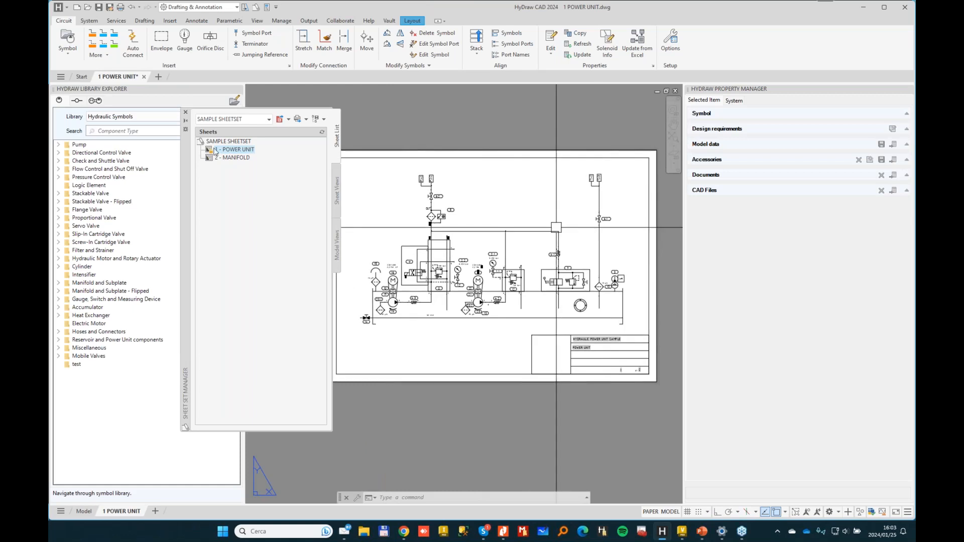
pyautogui.doubleClick(244, 157)
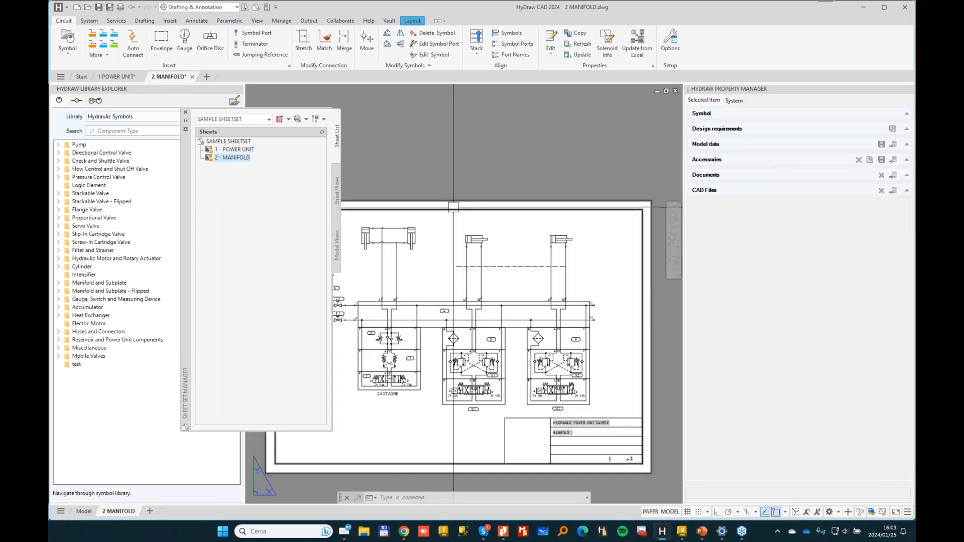
# - Examine the manifold sheet's title block, including the project name, sheet title and sheet numbering fields
pyautogui.scroll(2, 516, 372)
pyautogui.moveTo(529, 364); pyautogui.dragTo(479, 250, button='middle')
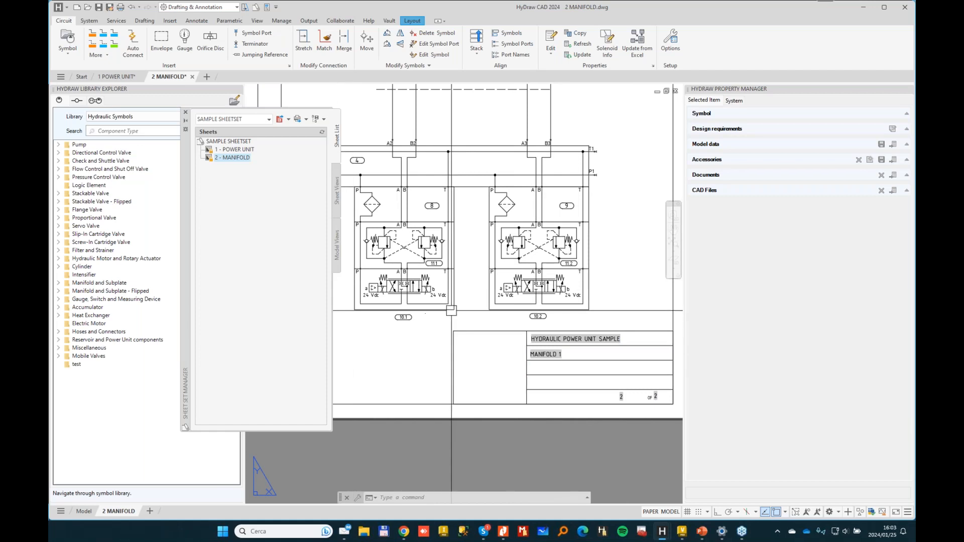
pyautogui.scroll(-3, 451, 310)
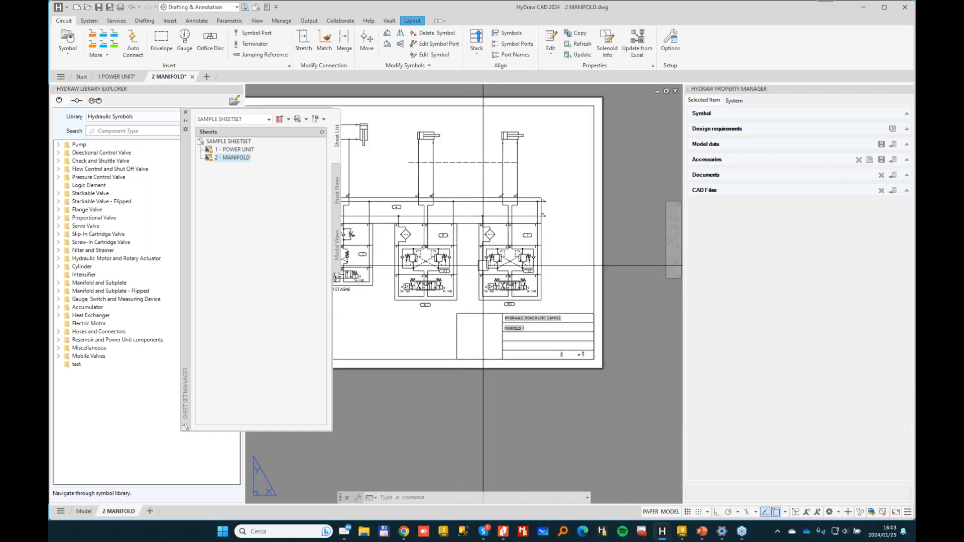
pyautogui.click(896, 468)
pyautogui.click(361, 125)
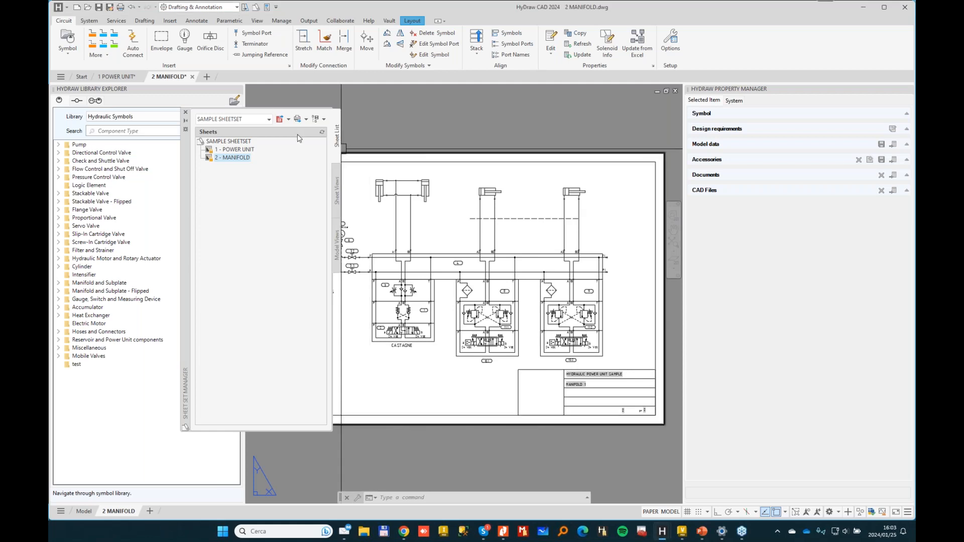
pyautogui.scroll(2, 615, 420)
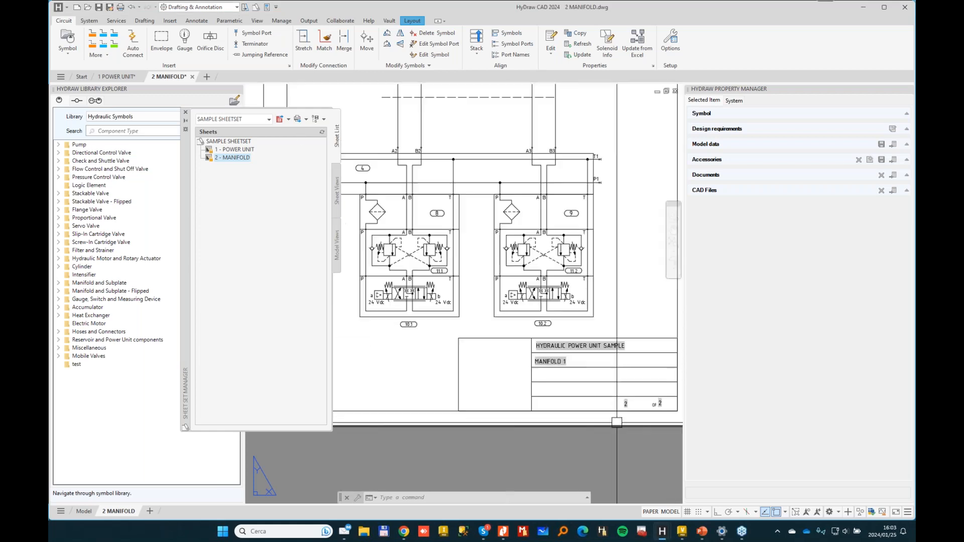
pyautogui.moveTo(623, 415); pyautogui.dragTo(520, 387, button='middle')
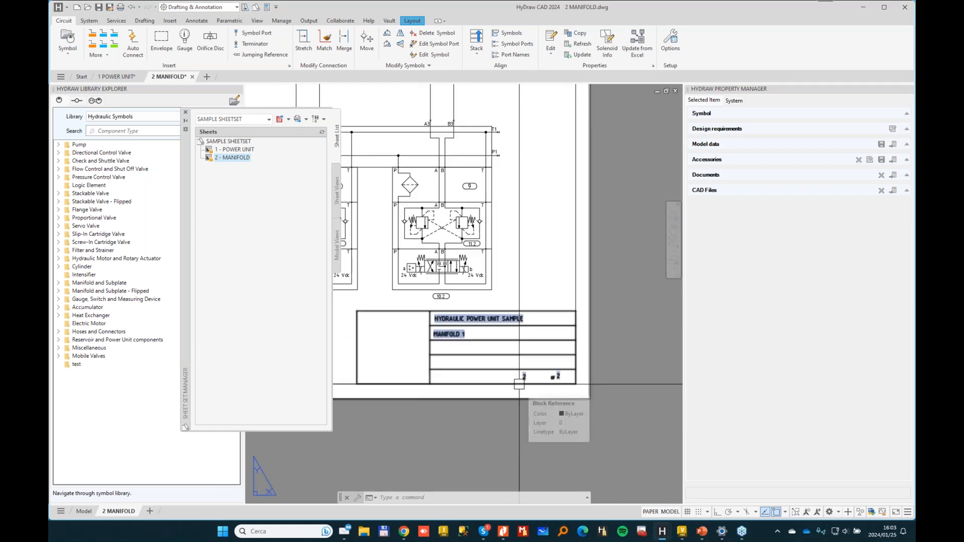
pyautogui.scroll(2, 481, 337)
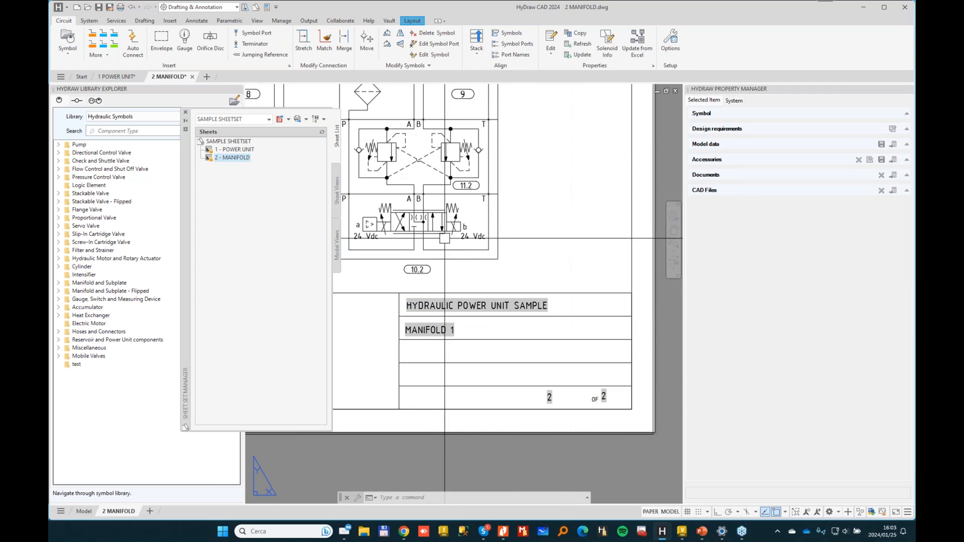
# - Review the name and the NROFSHEETS custom property in the SAMPLE SHEETSET properties, leaving them without changes
pyautogui.rightClick(236, 143)
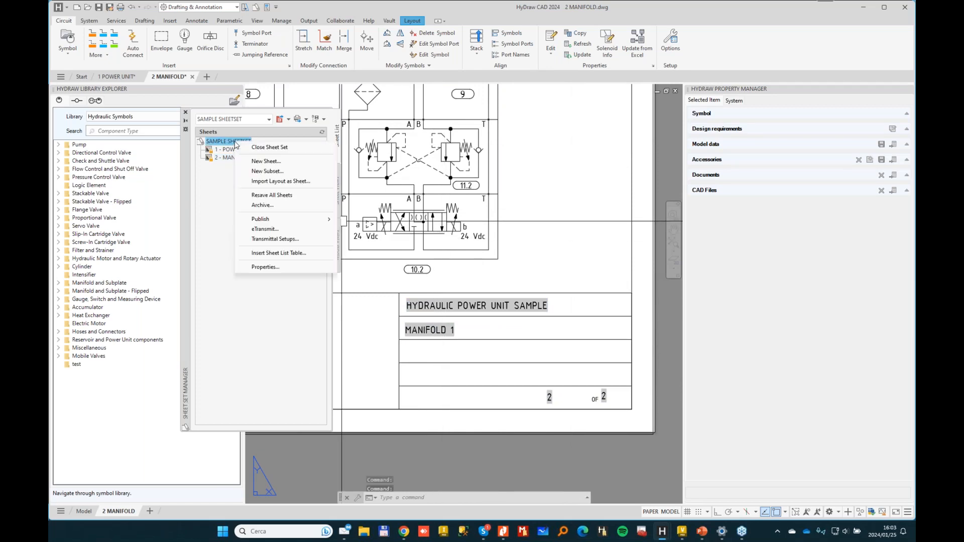
pyautogui.click(265, 267)
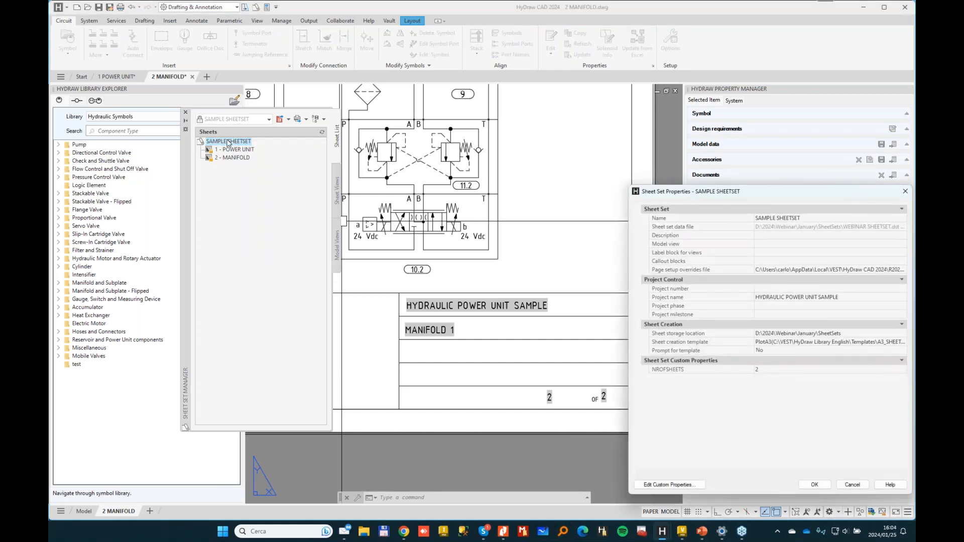
pyautogui.moveTo(793, 195); pyautogui.dragTo(557, 164)
pyautogui.click(449, 191)
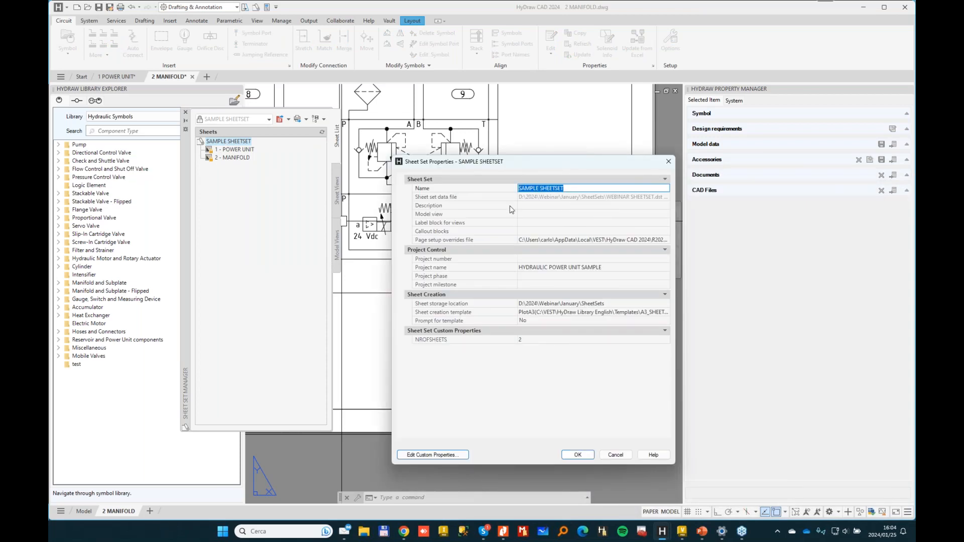
pyautogui.click(534, 340)
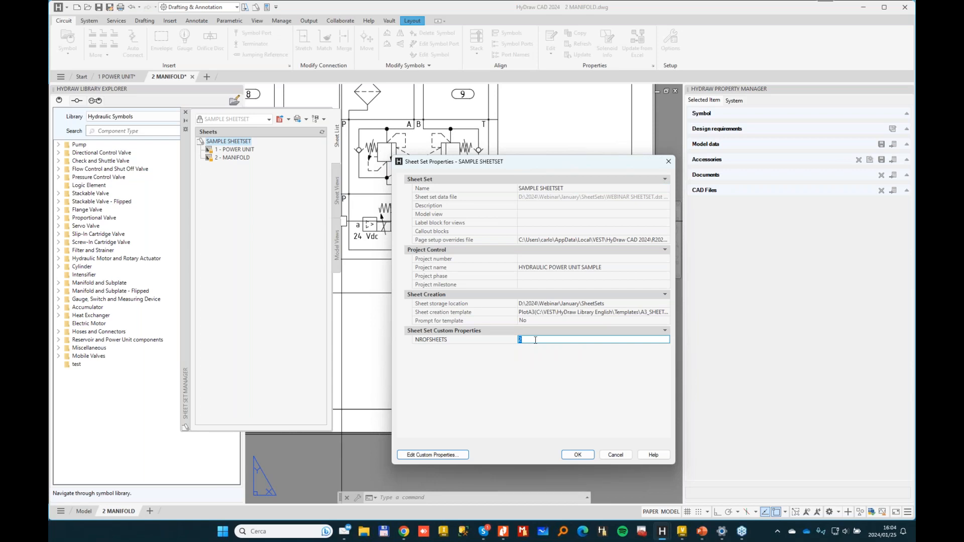
pyautogui.moveTo(578, 156); pyautogui.dragTo(585, 137)
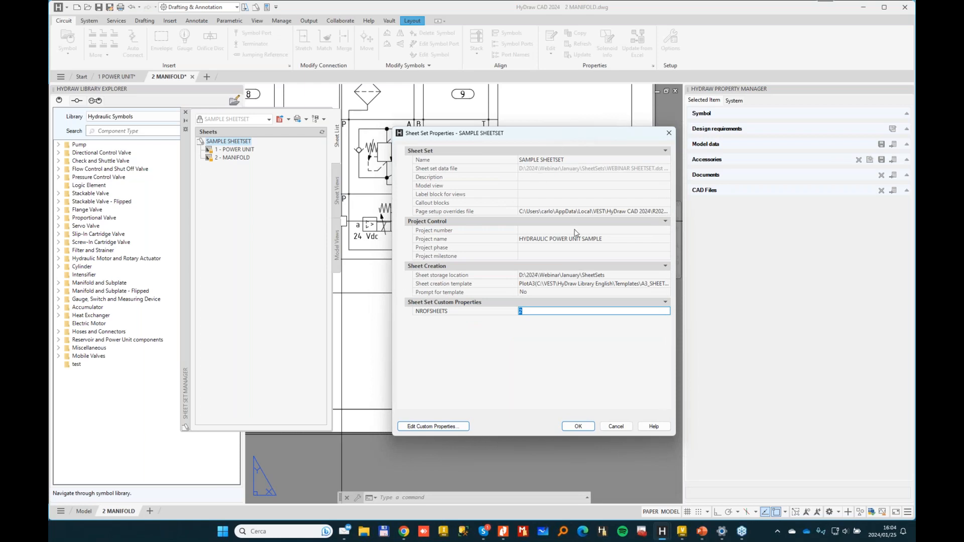
pyautogui.click(616, 427)
# - Import the layout of 3 DISTRIBUTION MANIFOLD.dwg as a sheet into SAMPLE SHEETSET, with the sheet title prefixed by the file name
pyautogui.scroll(-6, 581, 338)
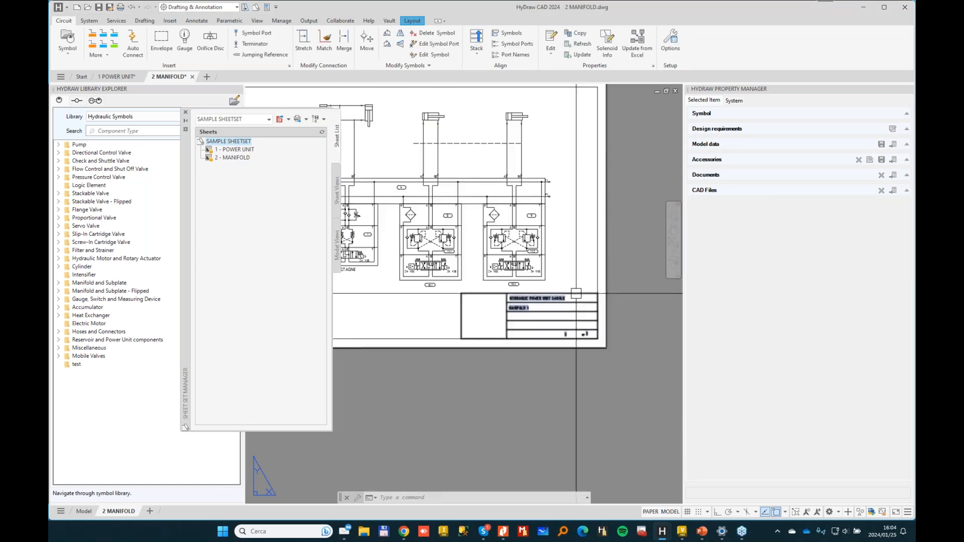
pyautogui.scroll(2, 581, 338)
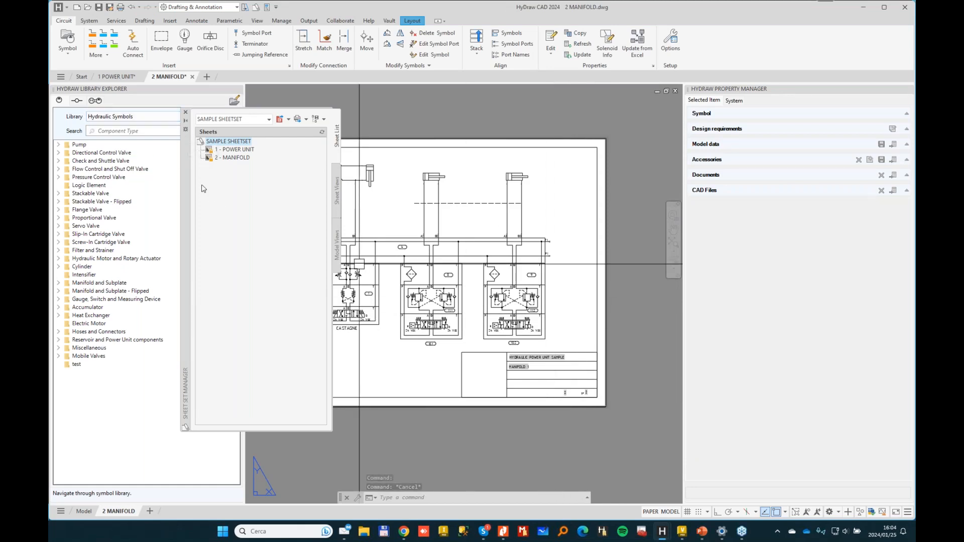
pyautogui.rightClick(231, 143)
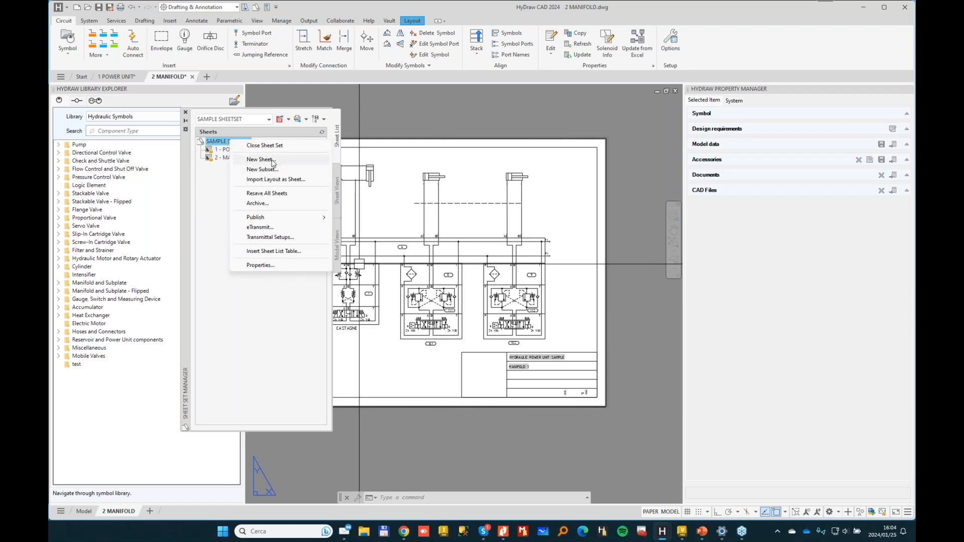
pyautogui.click(286, 180)
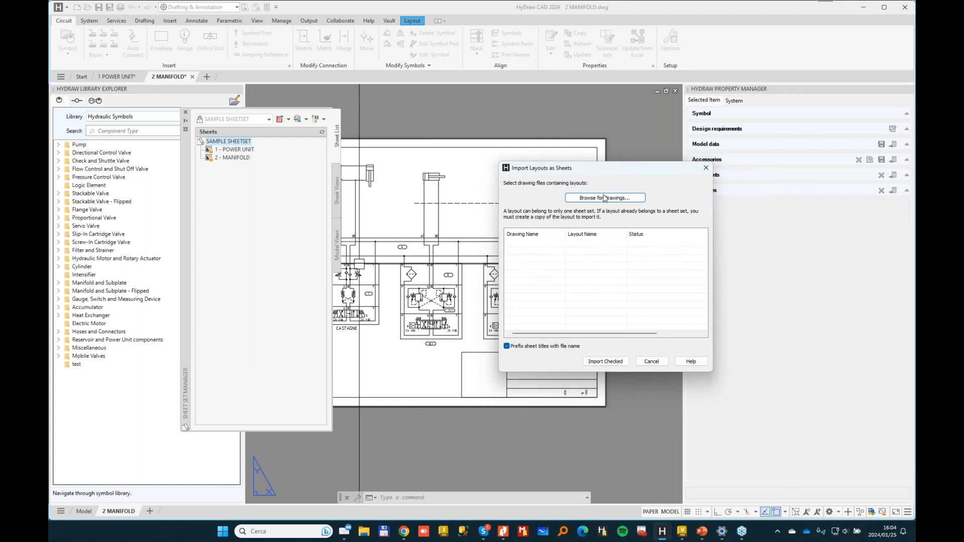
pyautogui.click(605, 198)
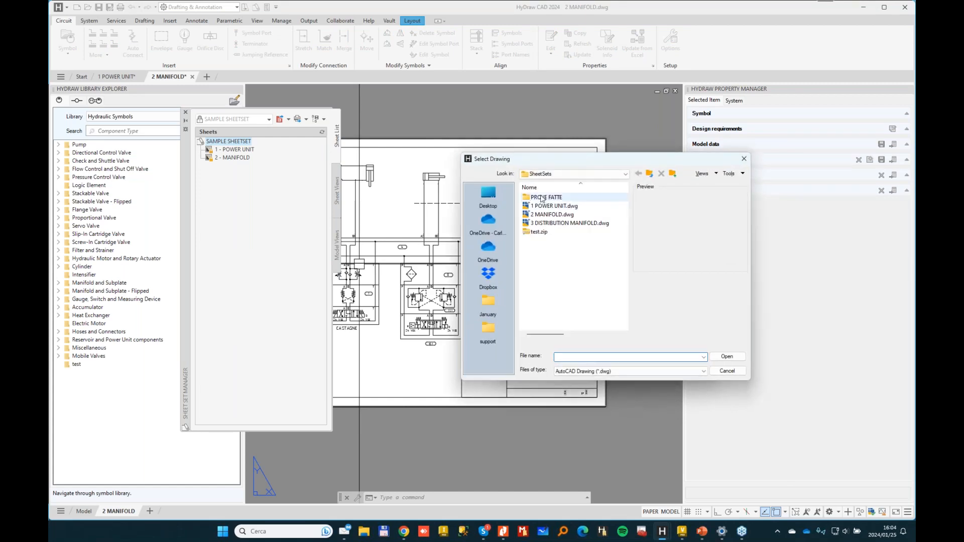
pyautogui.click(564, 223)
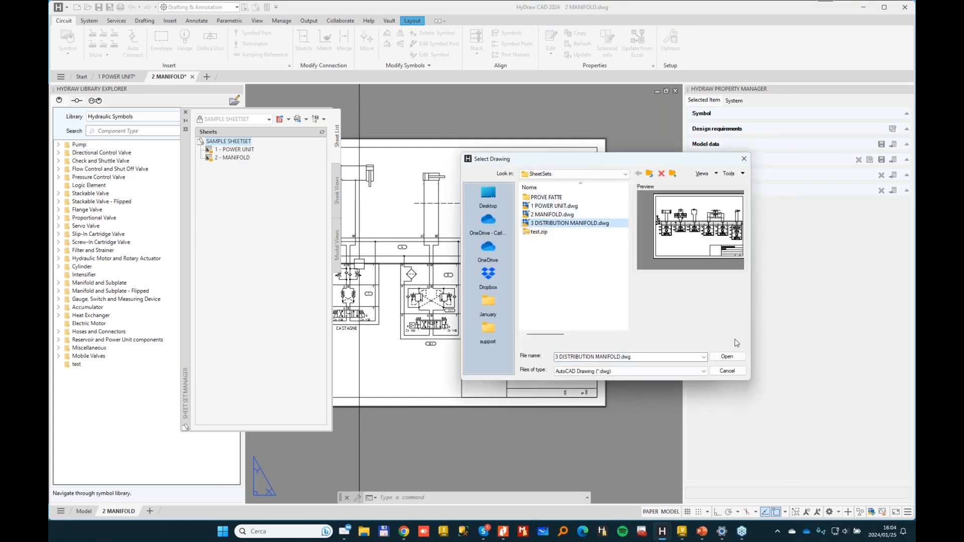
pyautogui.click(737, 357)
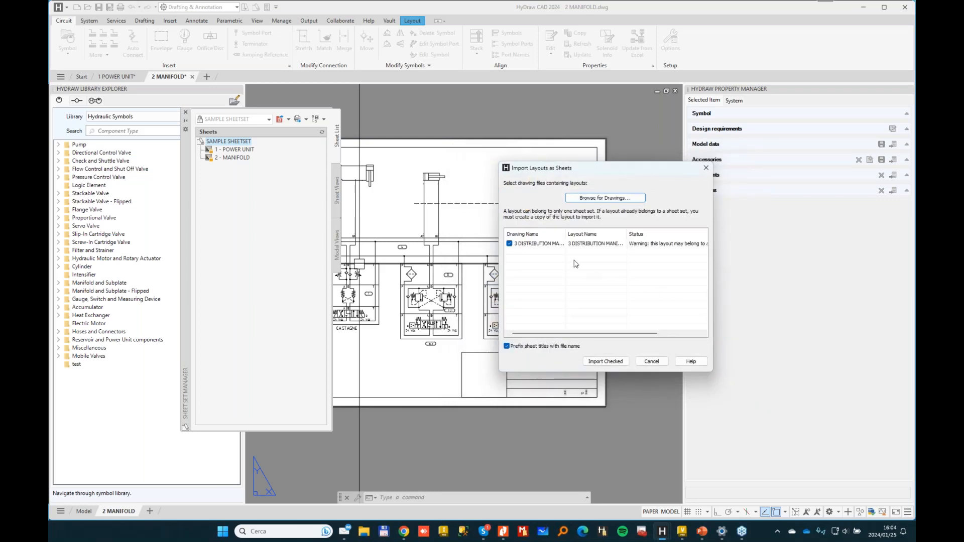
pyautogui.click(610, 364)
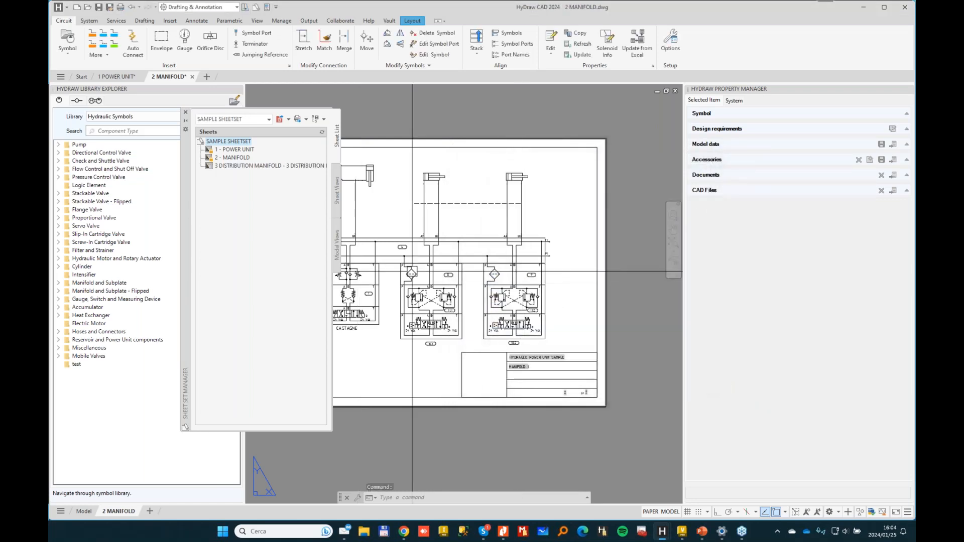
# - Open the imported 3 DISTRIBUTION MANIFOLD sheet and inspect the sheet numbering in its title block
pyautogui.doubleClick(237, 167)
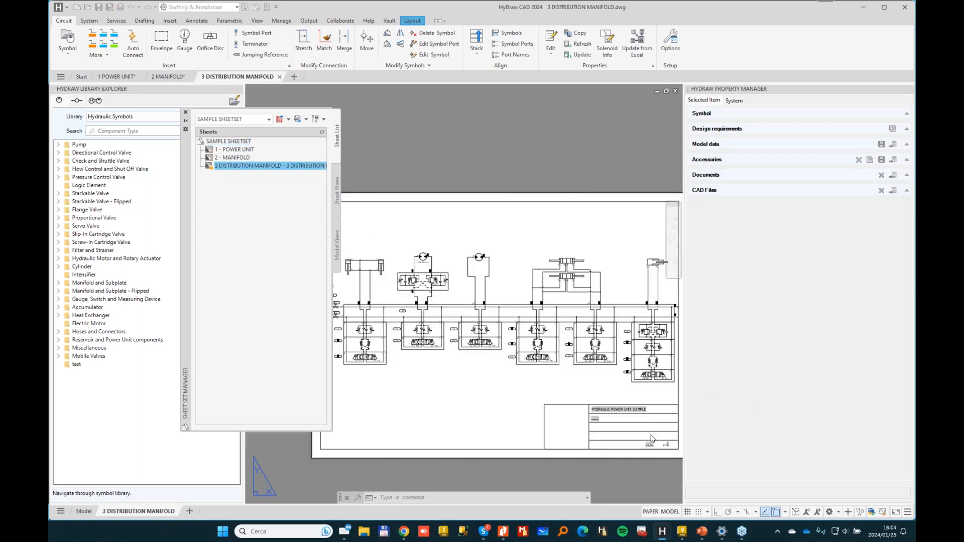
pyautogui.scroll(2, 650, 444)
pyautogui.scroll(4, 552, 391)
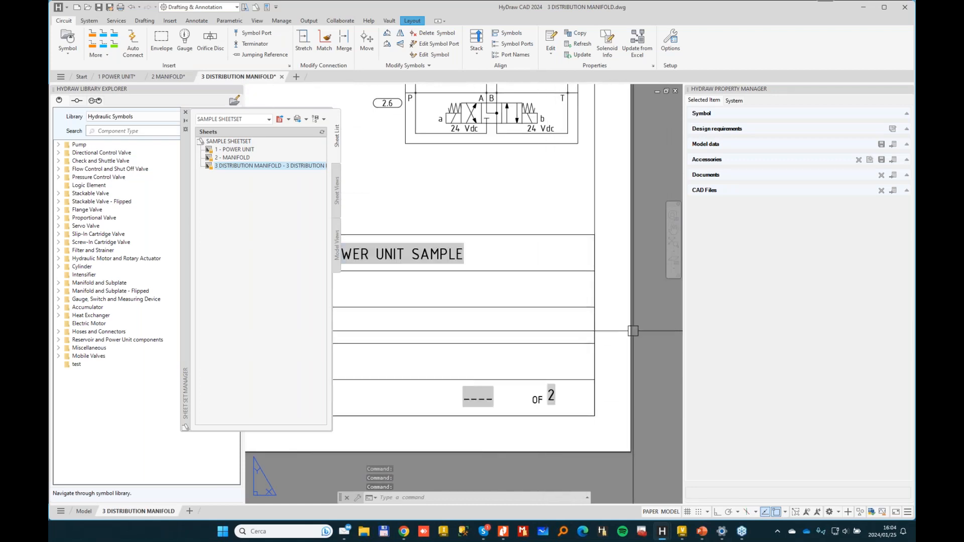
# - Set the NROFSHEETS custom property of SAMPLE SHEETSET to 3 and regenerate the drawing to update the title block
pyautogui.rightClick(238, 143)
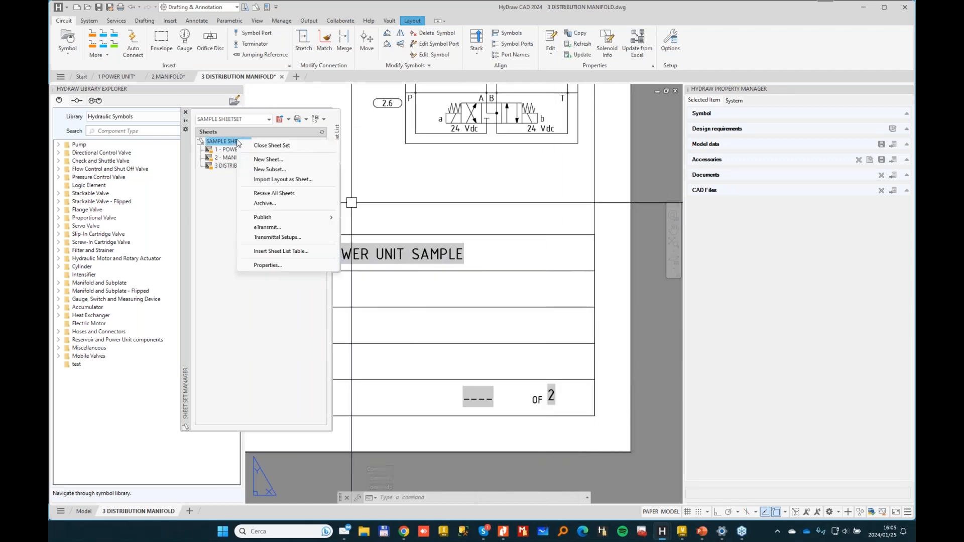
pyautogui.click(266, 265)
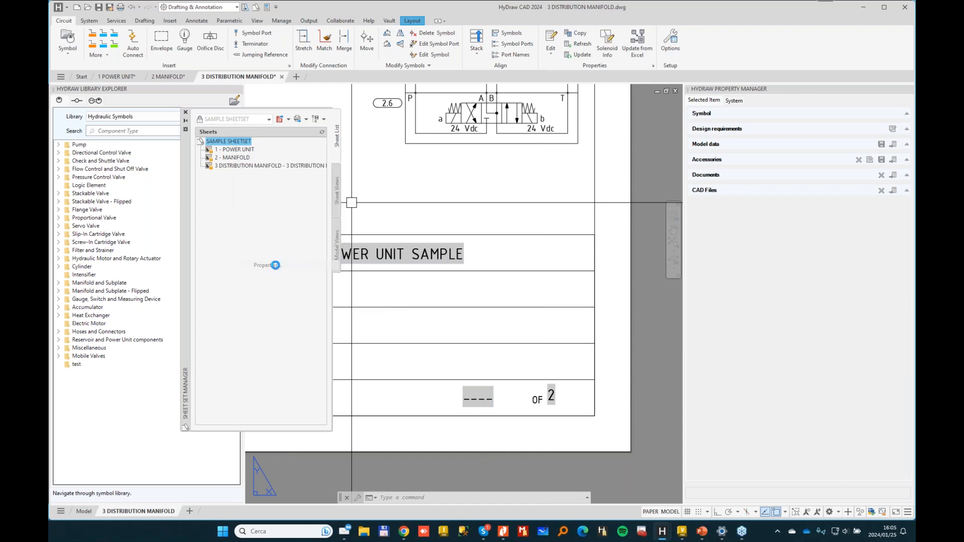
pyautogui.click(830, 370)
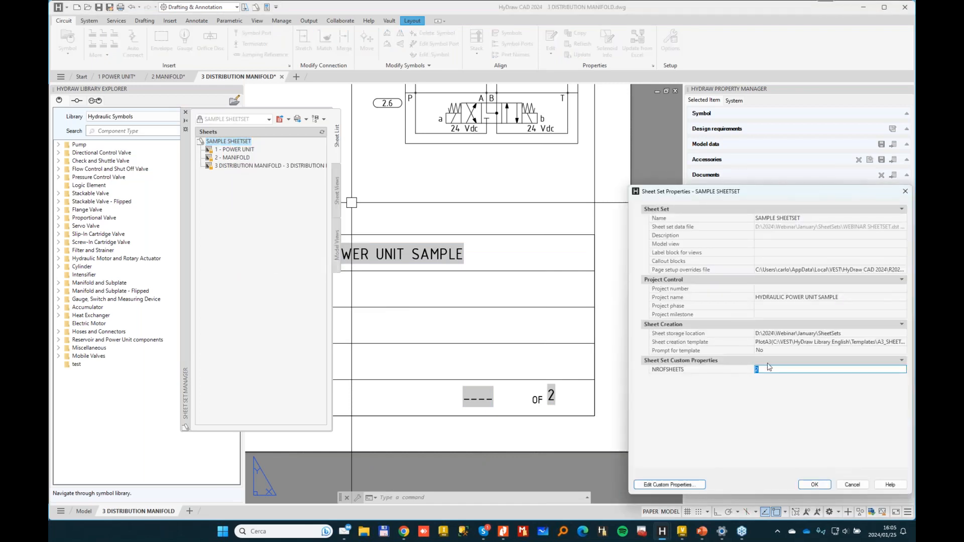
pyautogui.write('3')
pyautogui.click(814, 484)
pyautogui.write('re')
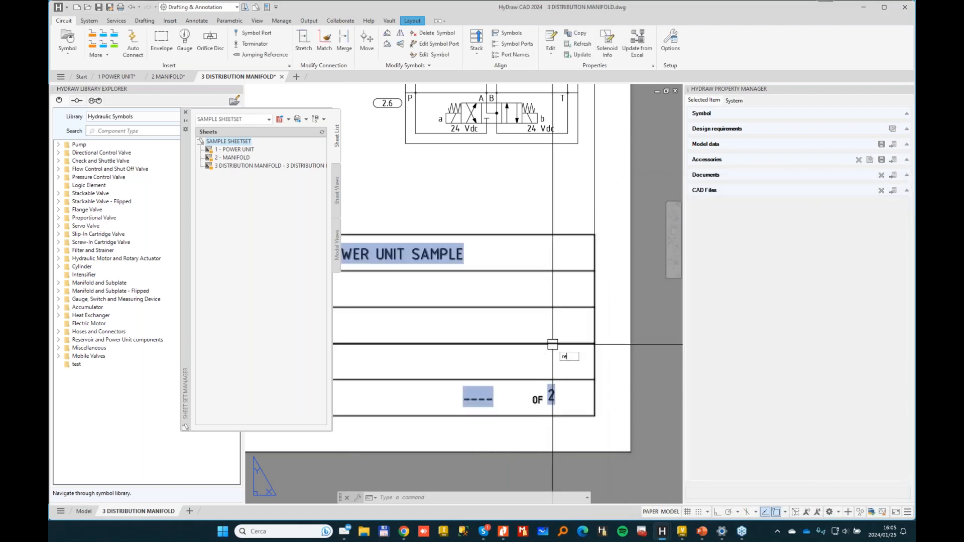
pyautogui.press('Return')
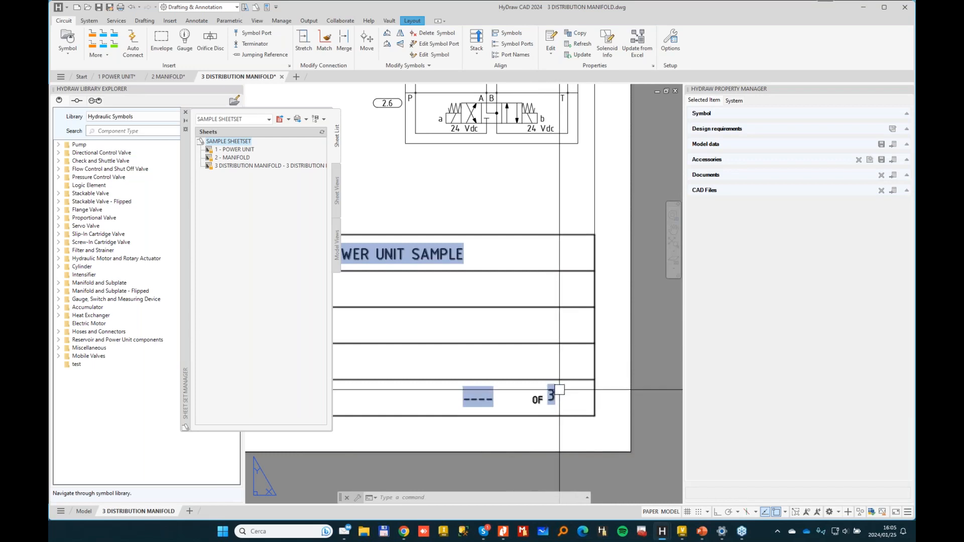
# - Set the imported sheet's number to 3 and its title to 3 DISTRIBUTION MANIFOLD, then regenerate the drawing to update the title block
pyautogui.scroll(-2, 369, 249)
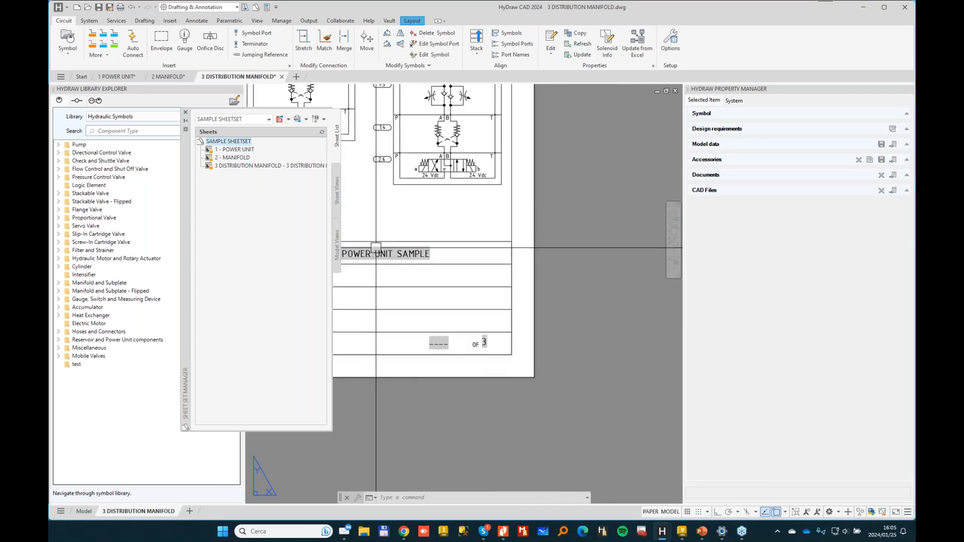
pyautogui.moveTo(387, 245); pyautogui.dragTo(540, 256, button='middle')
pyautogui.rightClick(249, 167)
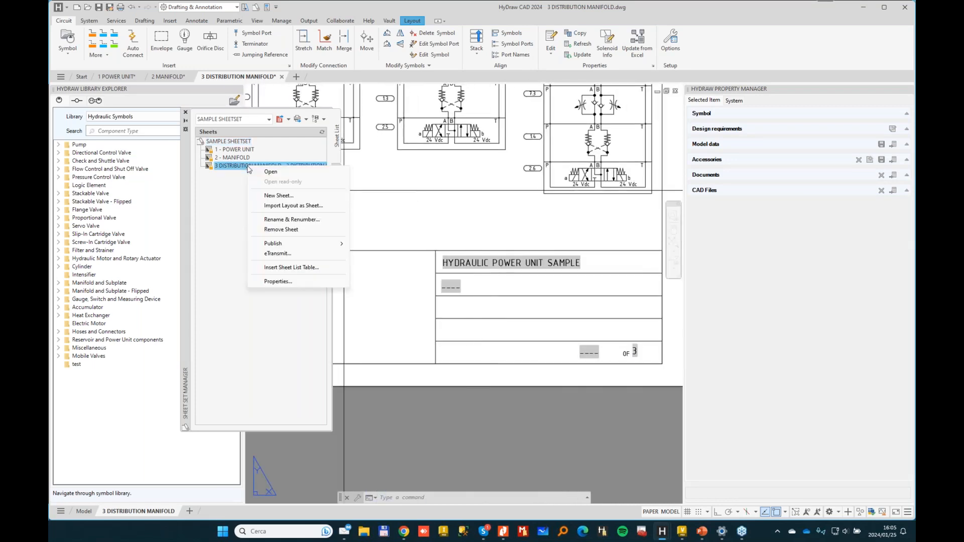
pyautogui.click(279, 282)
pyautogui.moveTo(788, 196); pyautogui.dragTo(476, 156)
pyautogui.click(494, 192)
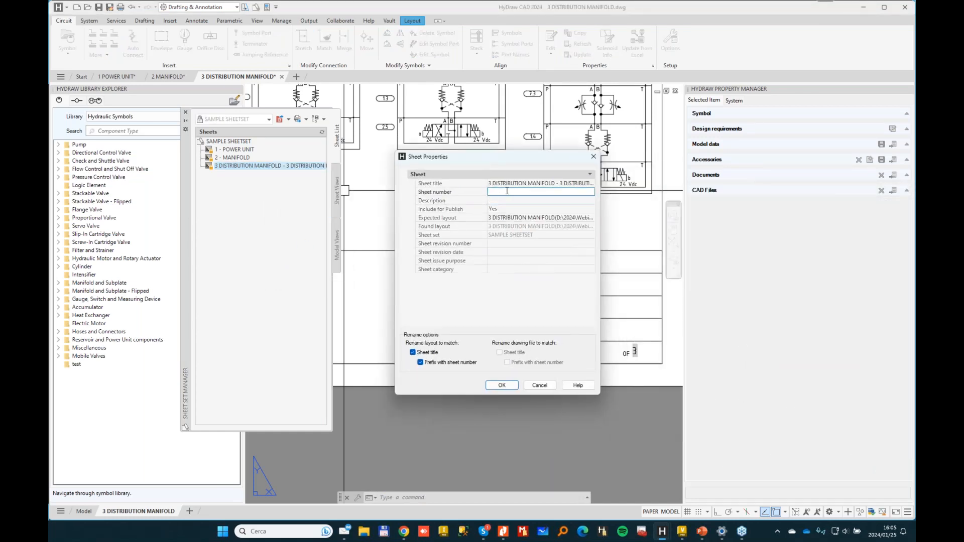
pyautogui.click(553, 184)
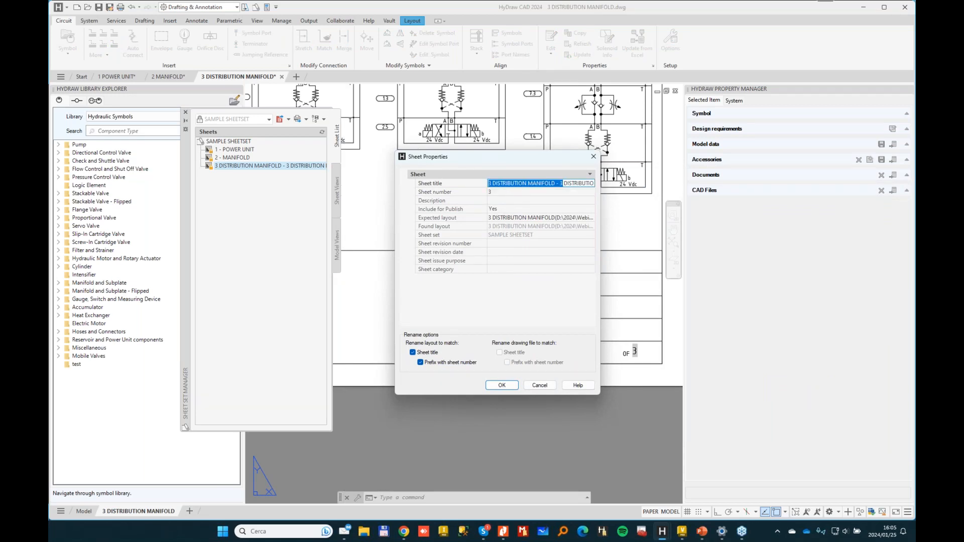
pyautogui.press('BackSpace')
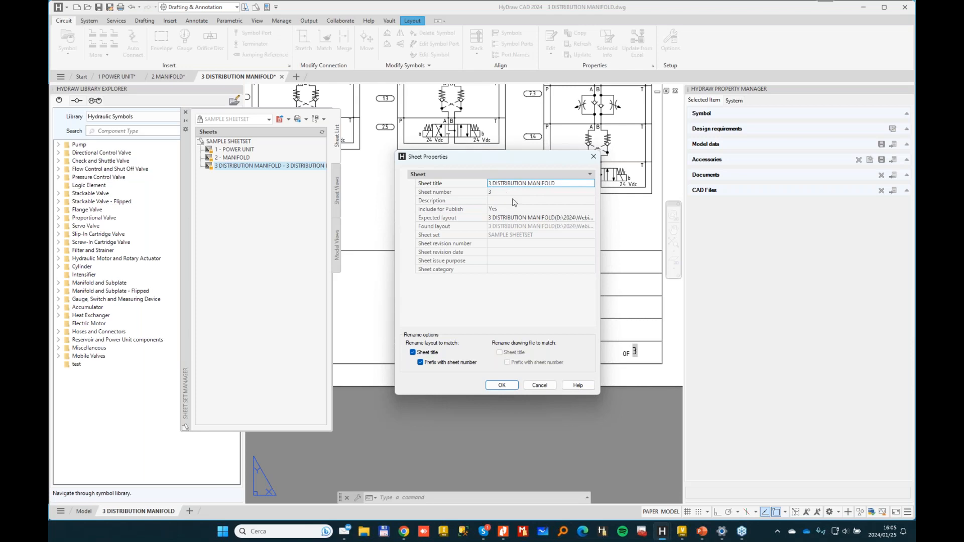
pyautogui.click(527, 201)
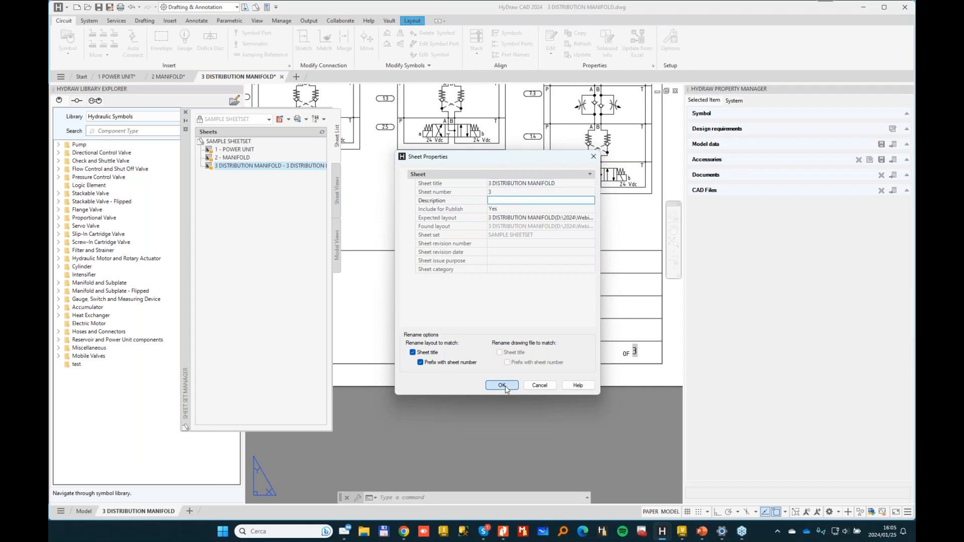
pyautogui.click(503, 386)
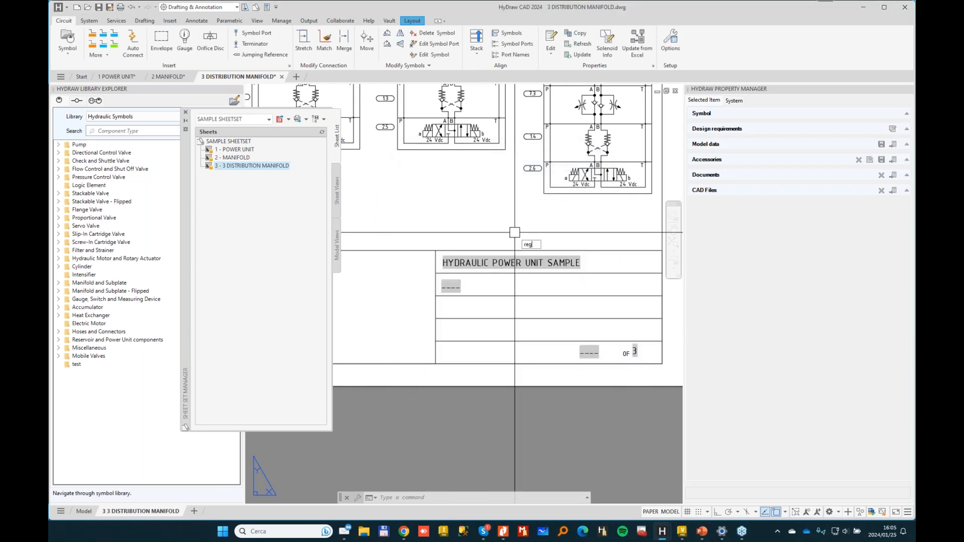
pyautogui.scroll(2, 578, 353)
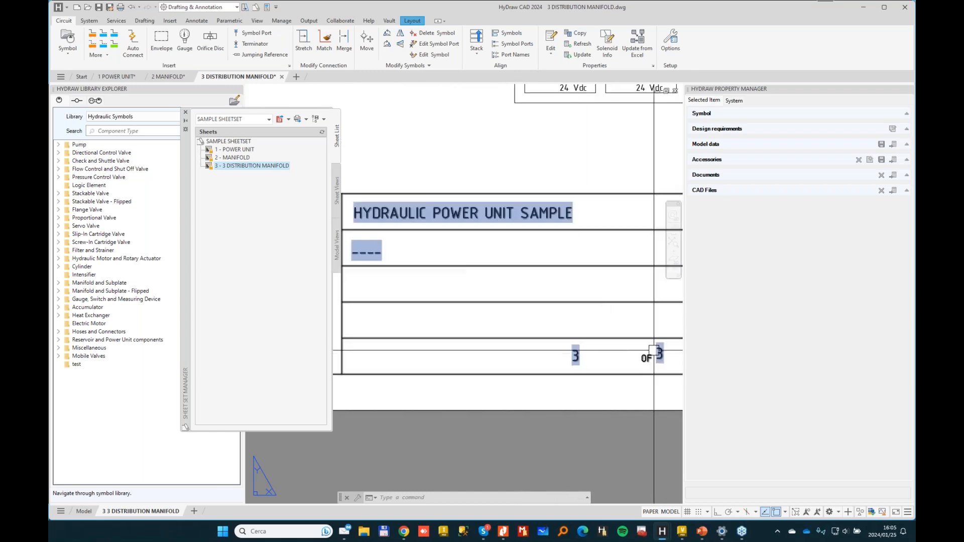
# - Save and close the 3 DISTRIBUTION MANIFOLD, 2 MANIFOLD and 1 POWER UNIT drawings, and close the Sheet Set Manager
pyautogui.scroll(-2, 649, 351)
pyautogui.scroll(-3, 650, 351)
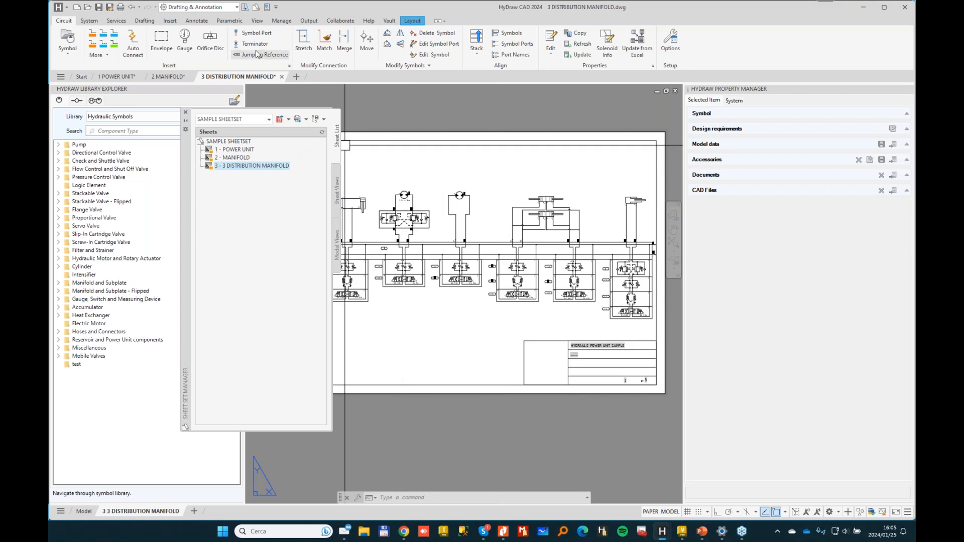
pyautogui.click(282, 77)
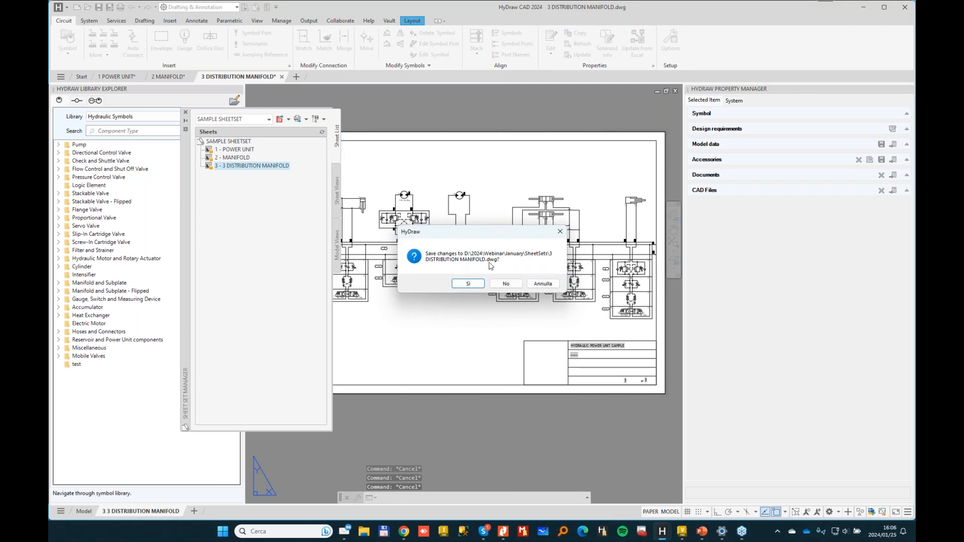
pyautogui.click(470, 285)
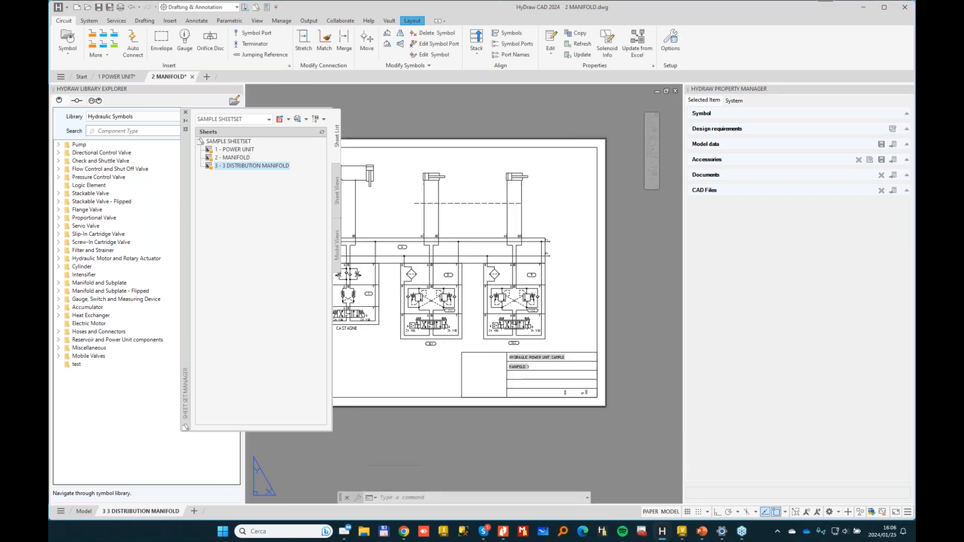
pyautogui.click(193, 77)
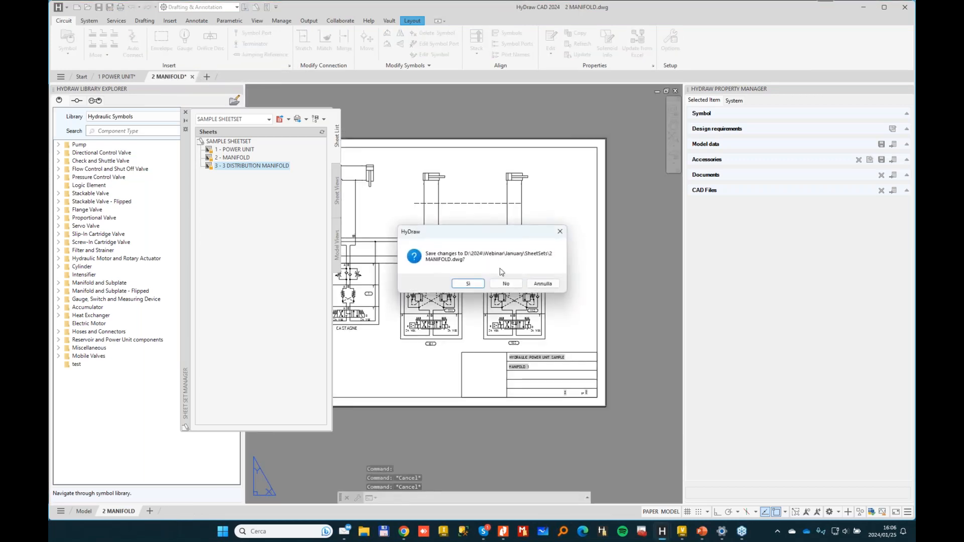
pyautogui.click(477, 283)
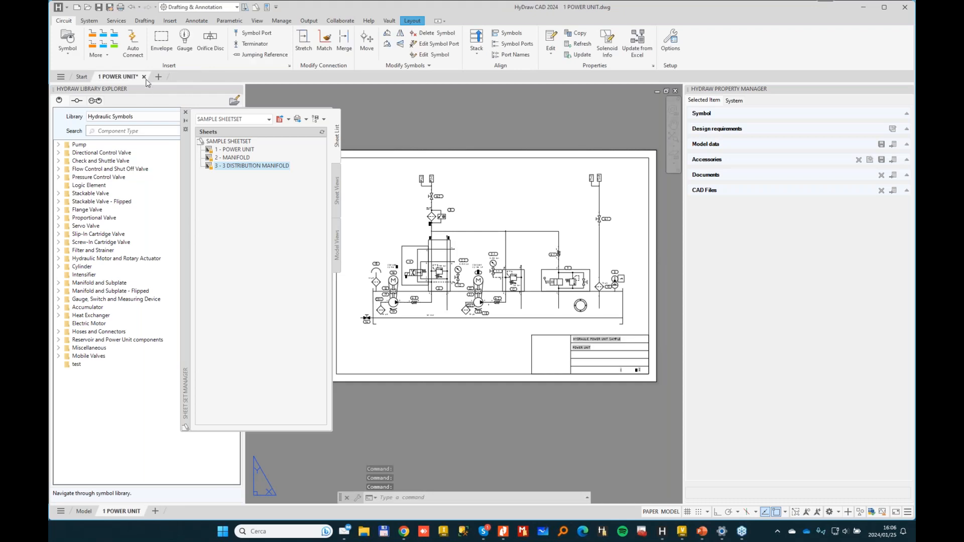
pyautogui.click(145, 77)
pyautogui.click(471, 284)
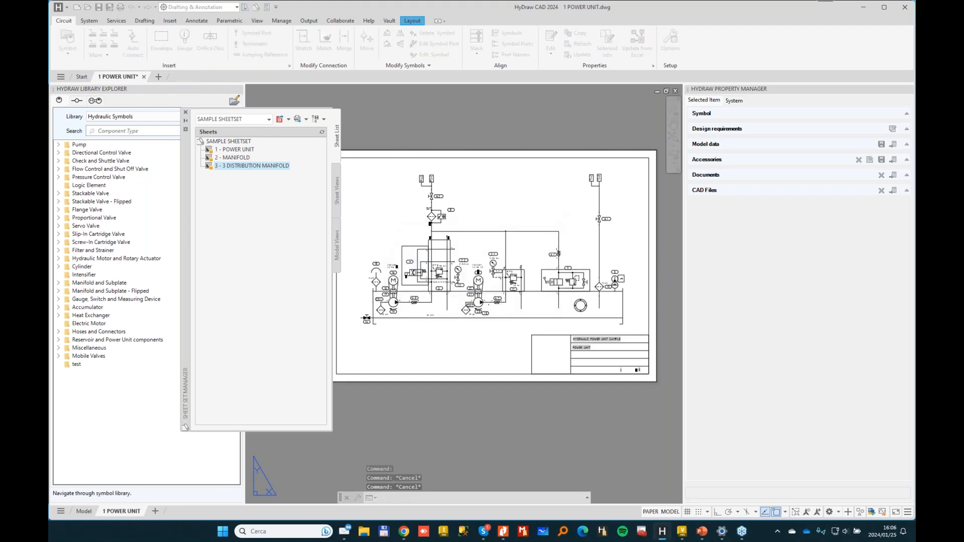
pyautogui.click(185, 113)
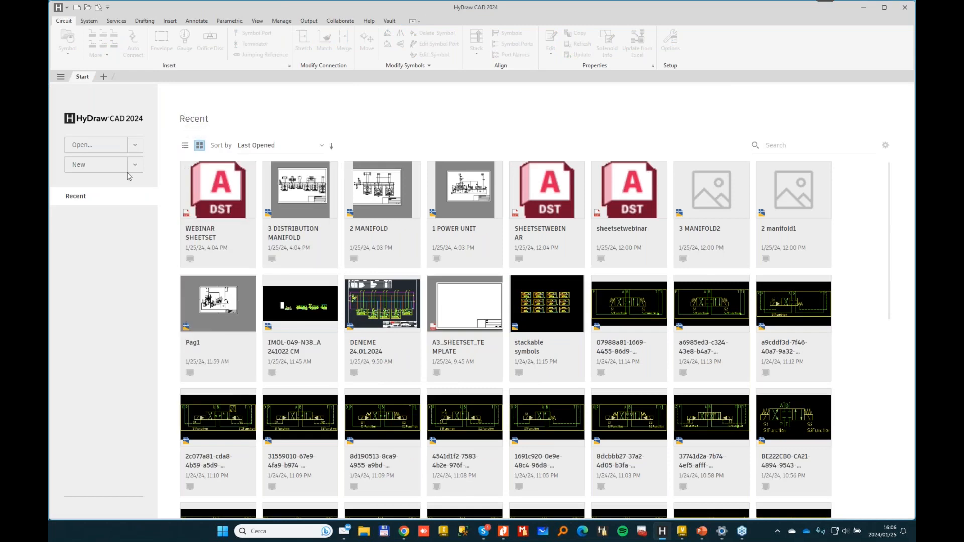
# - Create a new drawing and look over its model space and PlotA0 layout
pyautogui.click(104, 164)
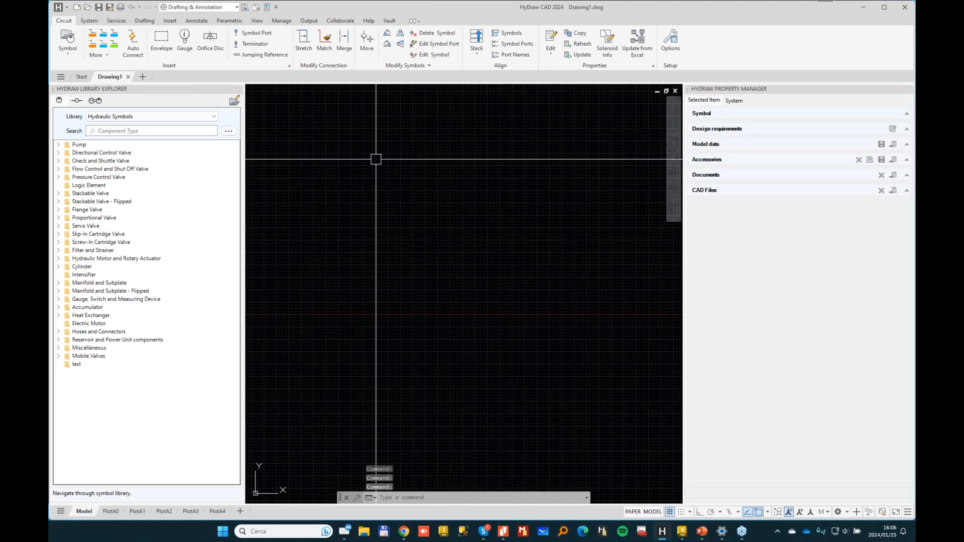
pyautogui.scroll(-4, 352, 308)
pyautogui.moveTo(361, 320)
pyautogui.mouseDown(button='middle')
pyautogui.moveTo(406, 382)
pyautogui.moveTo(428, 338)
pyautogui.moveTo(524, 316)
pyautogui.mouseUp(button='middle')
pyautogui.scroll(2, 427, 354)
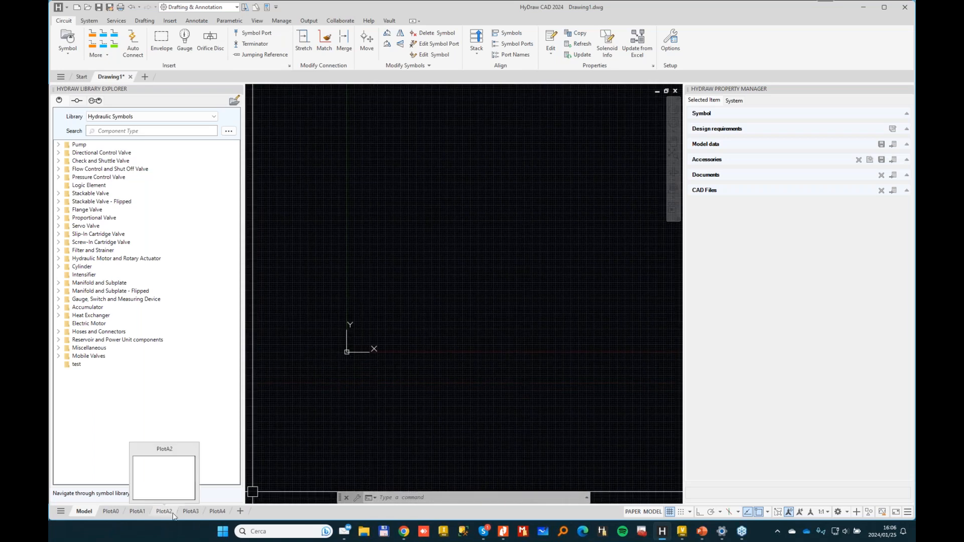
pyautogui.click(111, 512)
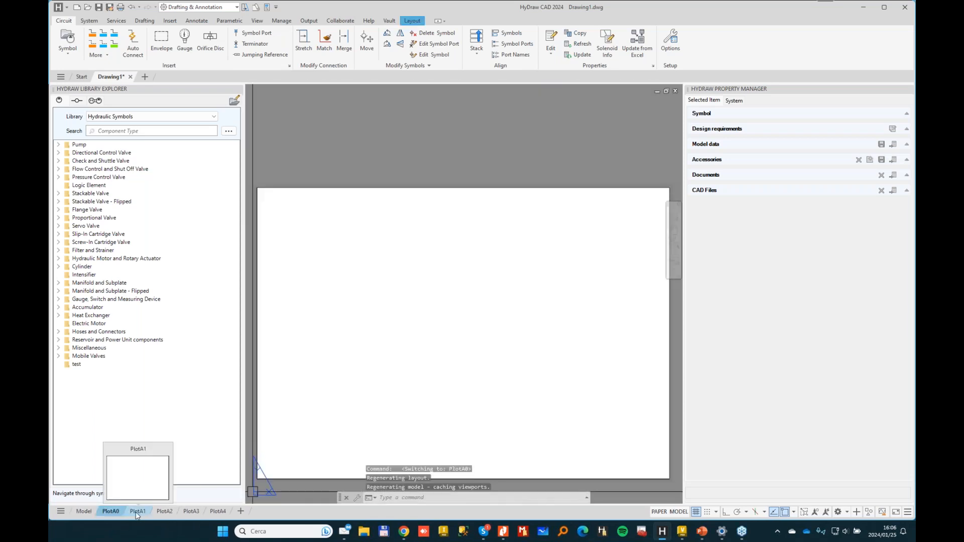
pyautogui.click(84, 512)
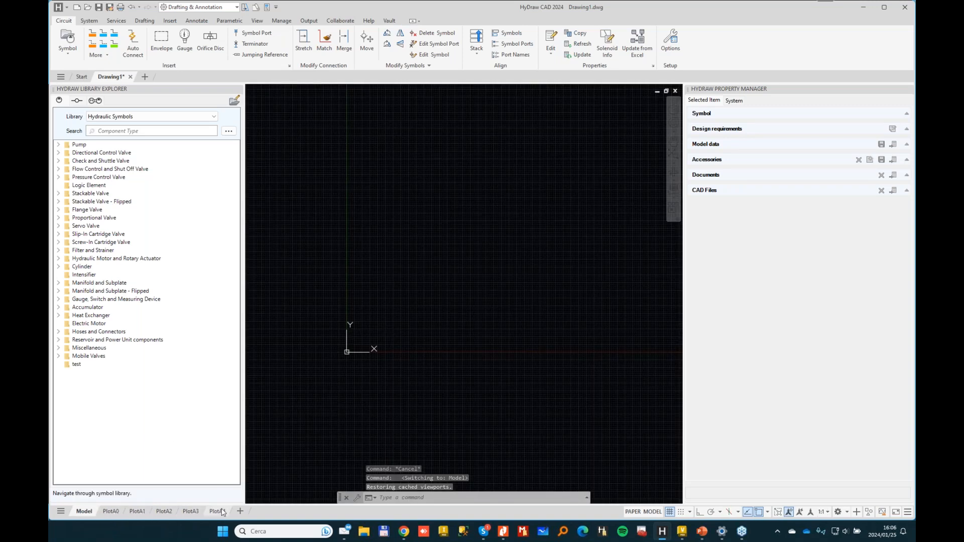
# - Delete the PlotA0, PlotA1, PlotA2 and PlotA4 layouts, keeping only PlotA3
pyautogui.click(113, 512)
pyautogui.click(217, 512)
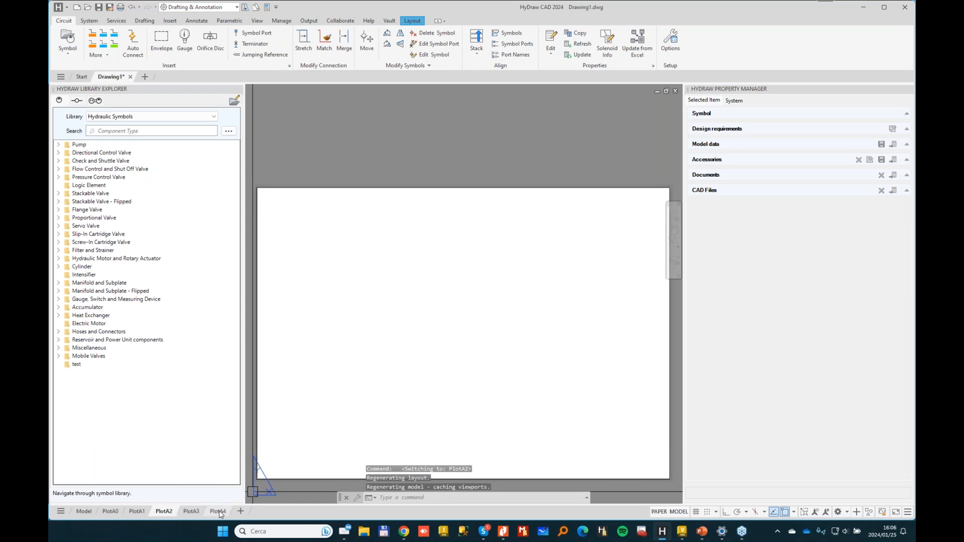
pyautogui.keyDown('ctrl'); pyautogui.click(164, 511); pyautogui.keyUp('ctrl')
pyautogui.keyDown('ctrl'); pyautogui.click(137, 512); pyautogui.keyUp('ctrl')
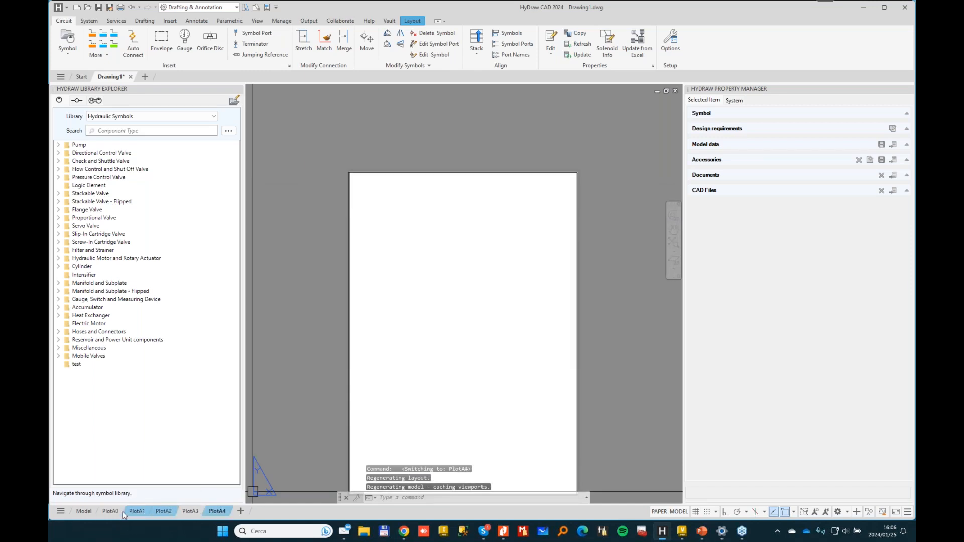
pyautogui.rightClick(118, 512)
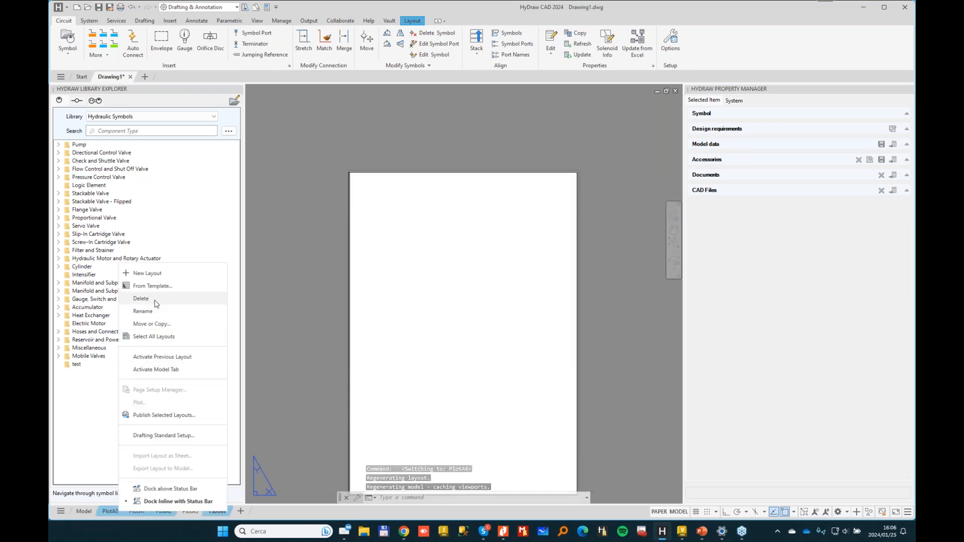
pyautogui.click(155, 301)
pyautogui.click(508, 296)
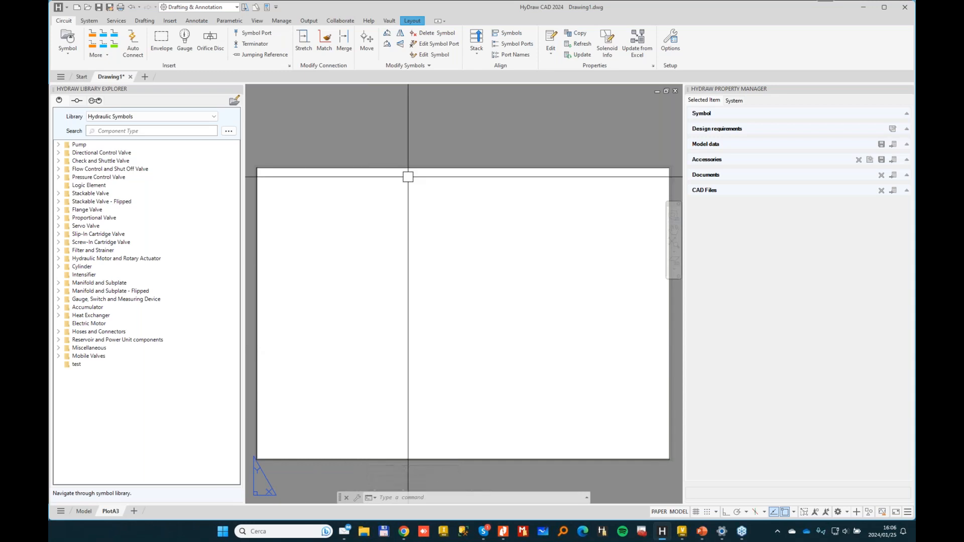
# - Draw a 420 by 297 rectangle from the origin 0,0 as the sheet border in the PlotA3 layout
pyautogui.click(144, 21)
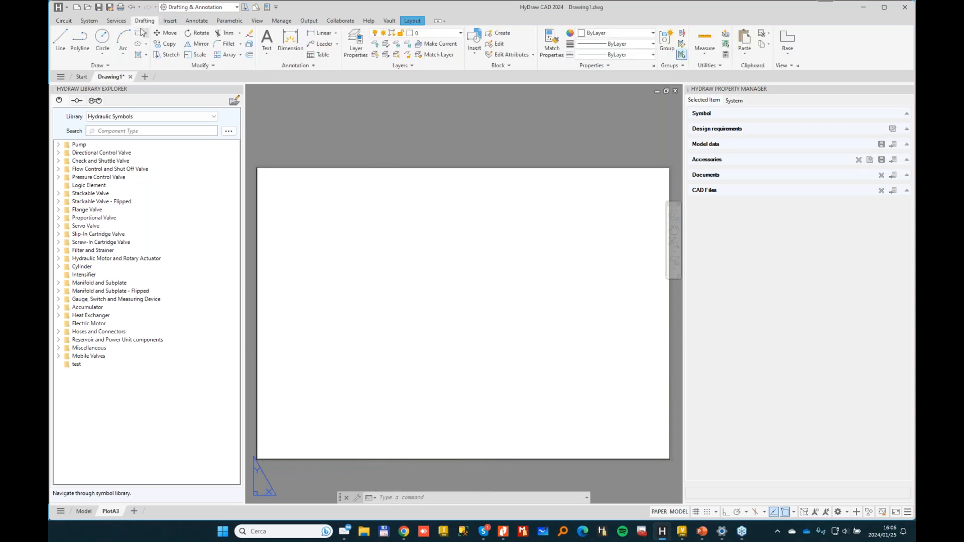
pyautogui.click(138, 33)
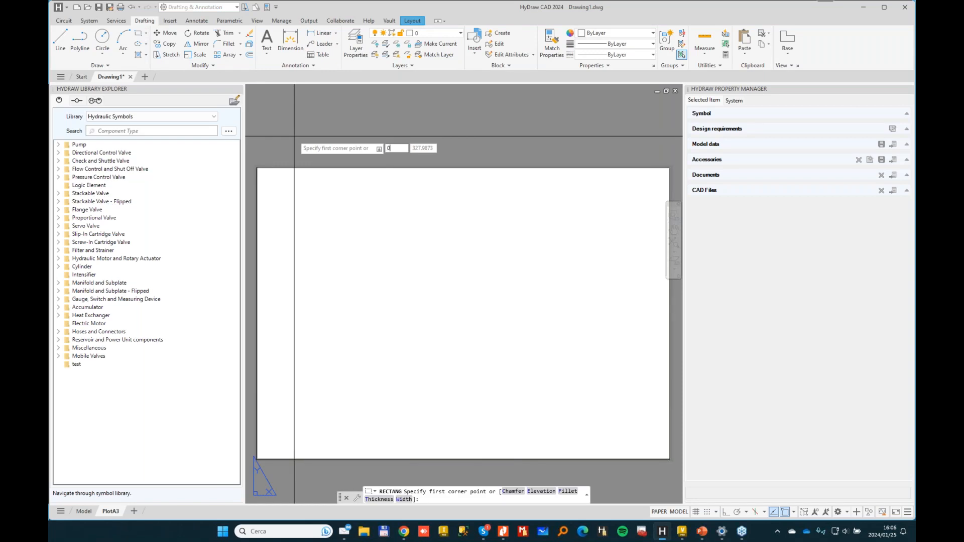
pyautogui.press('Return')
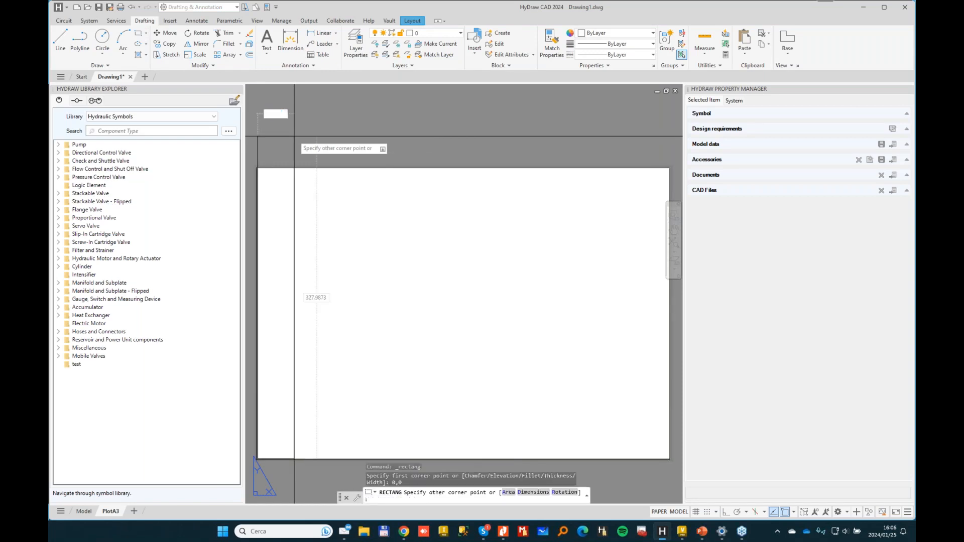
pyautogui.write('420,2')
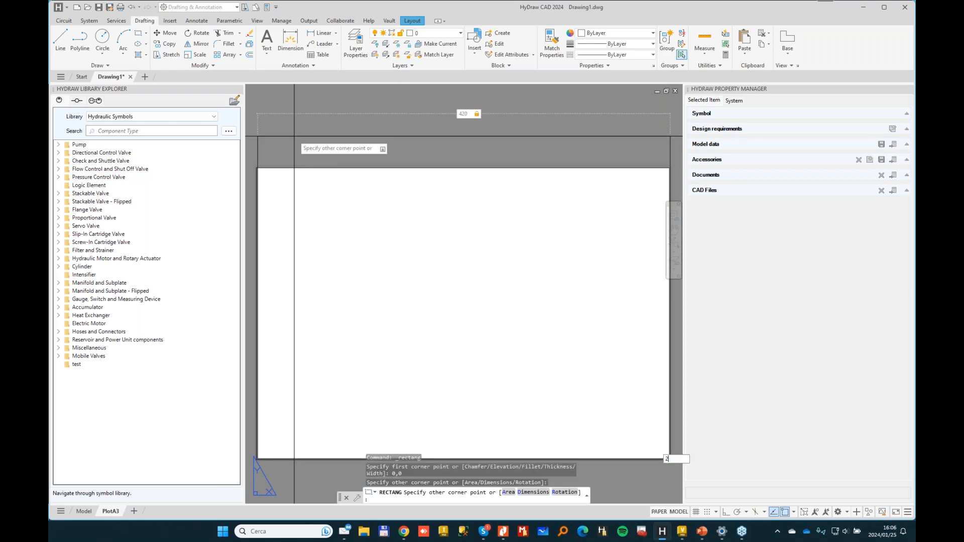
pyautogui.press('Return')
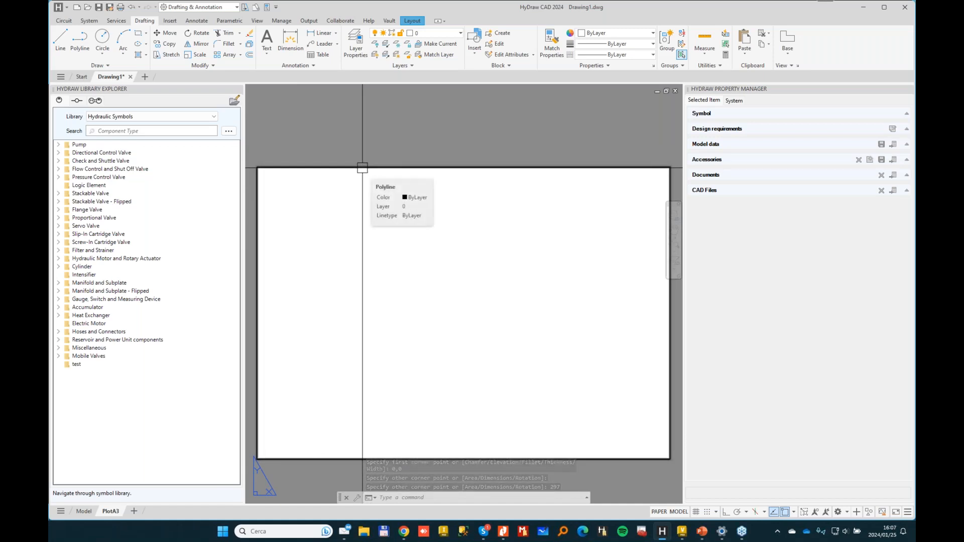
# - Offset the sheet border rectangle inward by 10 to make an inner frame
pyautogui.write('o')
pyautogui.press('Return')
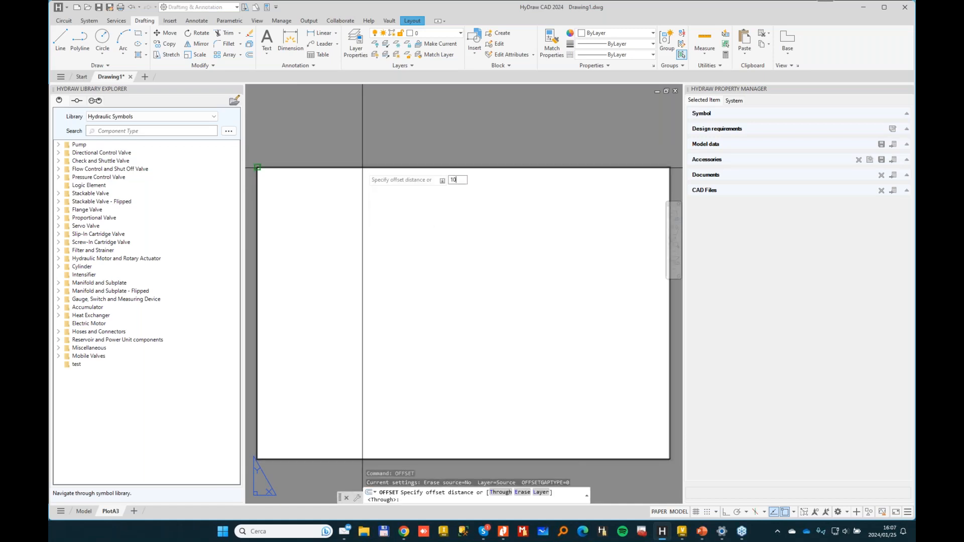
pyautogui.write('10')
pyautogui.press('Return')
pyautogui.click(362, 167)
pyautogui.click(364, 187)
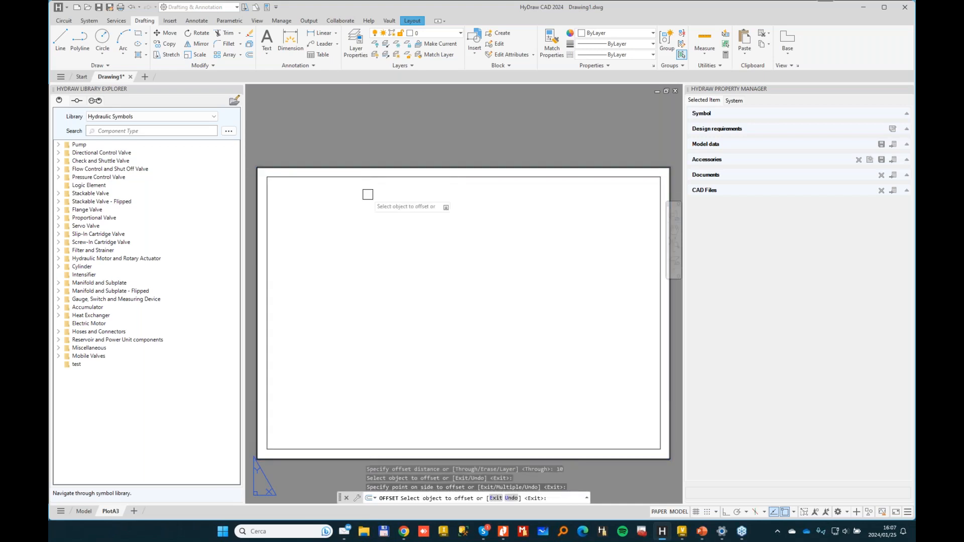
# - Draw a 10-long vertical centering line from the midpoint of the inner frame's top edge to the outer border
pyautogui.click(60, 40)
pyautogui.keyDown('shift'); pyautogui.rightClick(433, 215); pyautogui.keyUp('shift')
pyautogui.click(456, 281)
pyautogui.click(463, 176)
pyautogui.write('10')
pyautogui.press('Return')
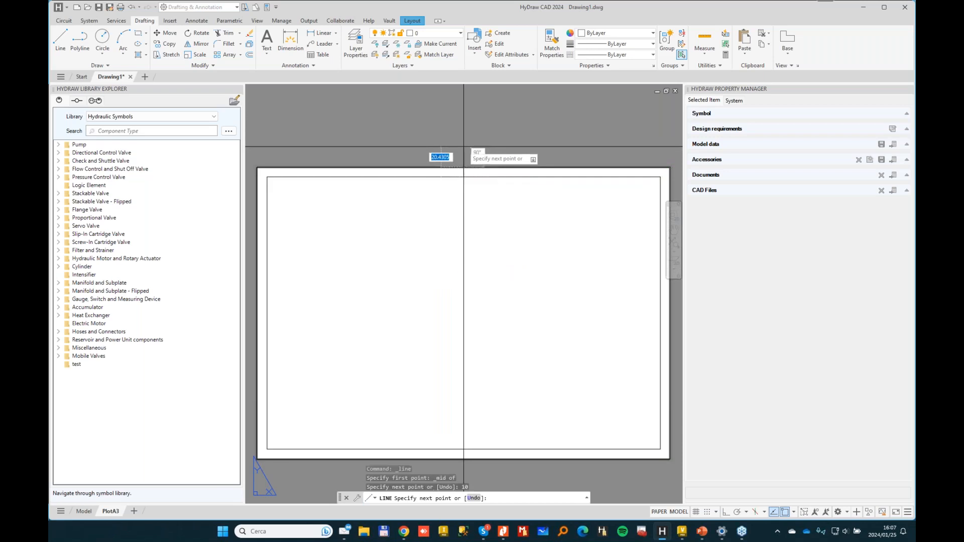
pyautogui.press('Return')
pyautogui.click(464, 169)
pyautogui.click(200, 44)
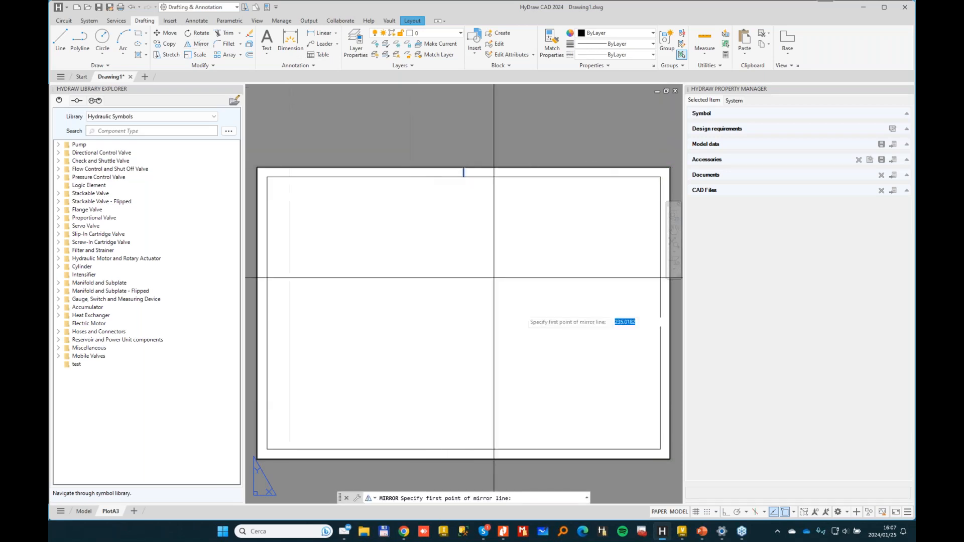
pyautogui.keyDown('shift'); pyautogui.rightClick(610, 306); pyautogui.keyUp('shift')
pyautogui.click(633, 373)
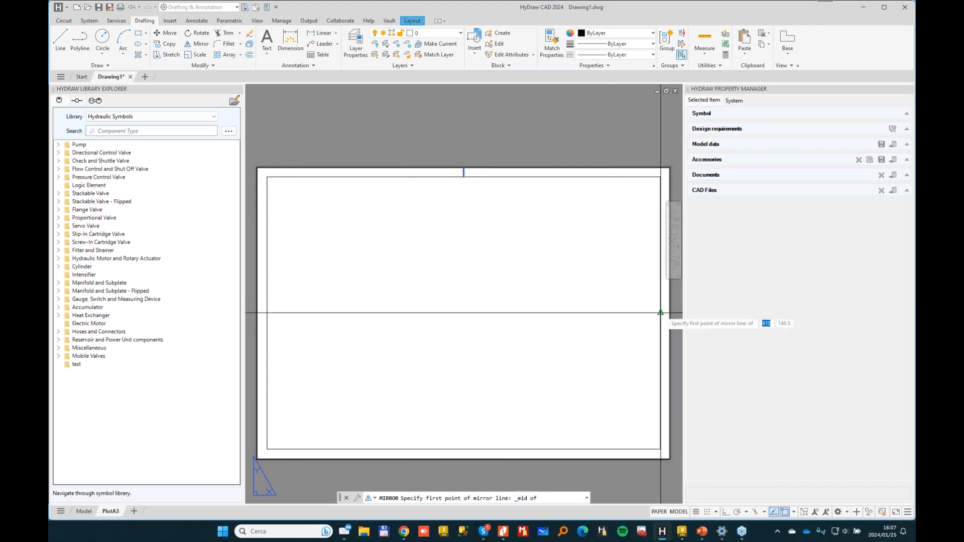
pyautogui.click(661, 312)
pyautogui.press('F8')
pyautogui.click(359, 314)
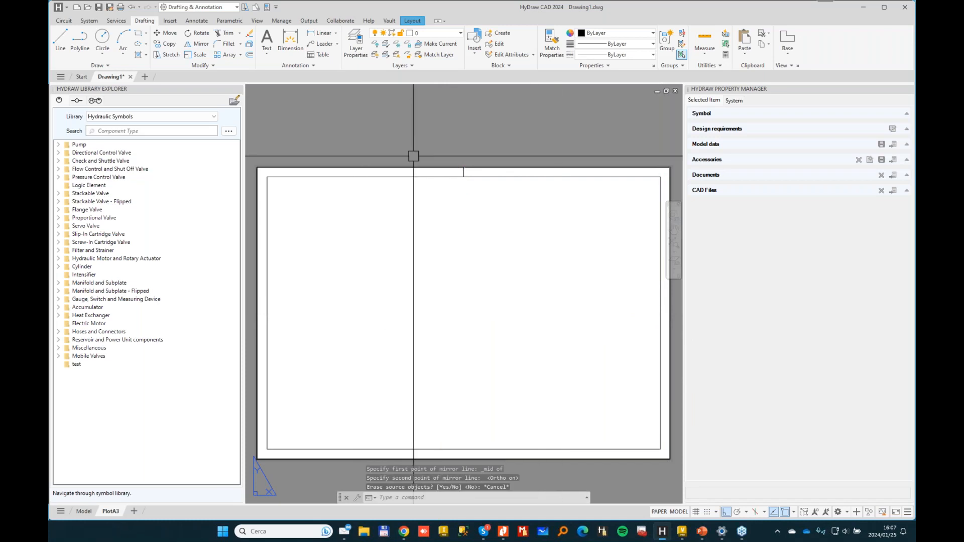
pyautogui.press('Escape')
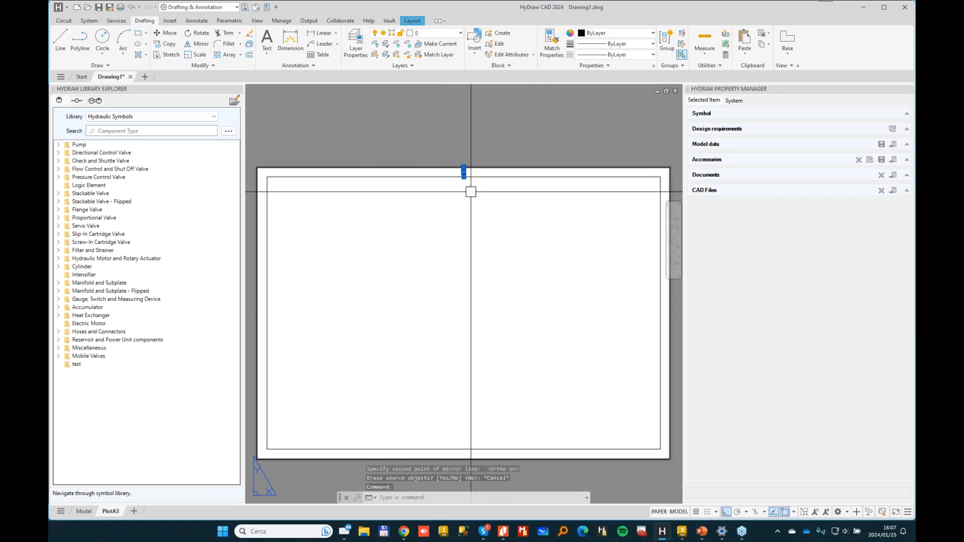
# - Mirror the top centering line to the bottom edge about a horizontal axis through the inner frame's right-edge midpoint, keeping the original
pyautogui.click(197, 44)
pyautogui.keyDown('shift'); pyautogui.rightClick(624, 290); pyautogui.keyUp('shift')
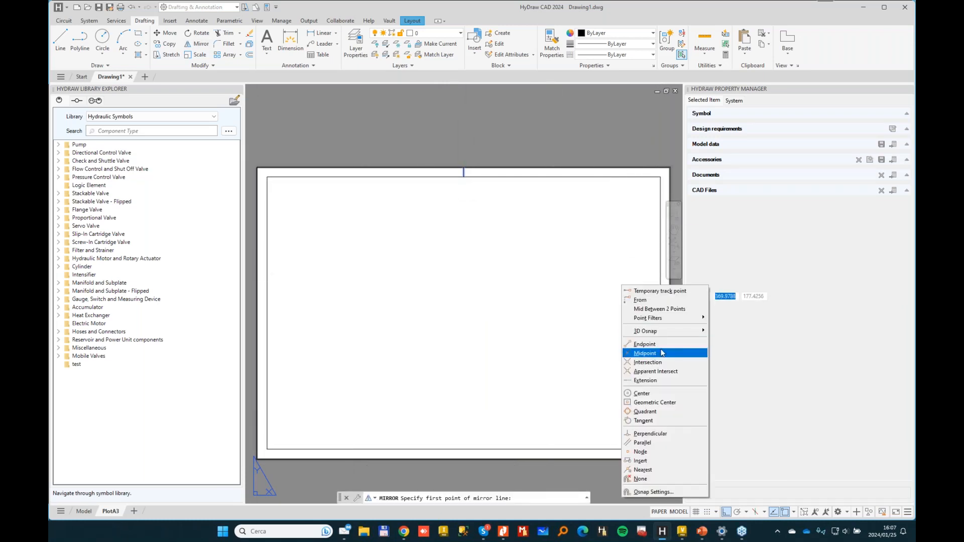
pyautogui.click(646, 353)
pyautogui.click(660, 312)
pyautogui.click(474, 322)
pyautogui.press('Return')
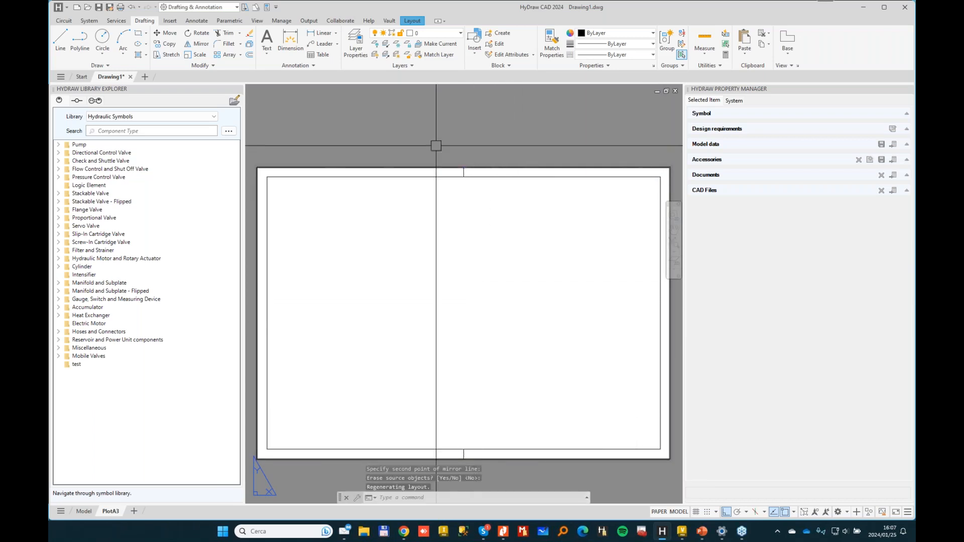
# - Draw a 10-long horizontal centering line outward from the midpoint of the inner frame's right edge
pyautogui.click(61, 41)
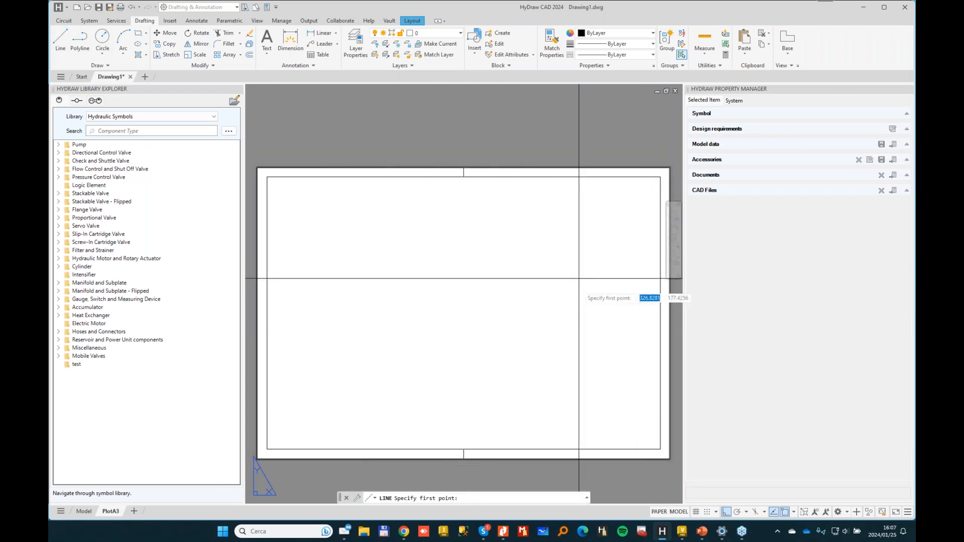
pyautogui.keyDown('shift'); pyautogui.rightClick(594, 324); pyautogui.keyUp('shift')
pyautogui.click(615, 177)
pyautogui.click(661, 328)
pyautogui.press('Return')
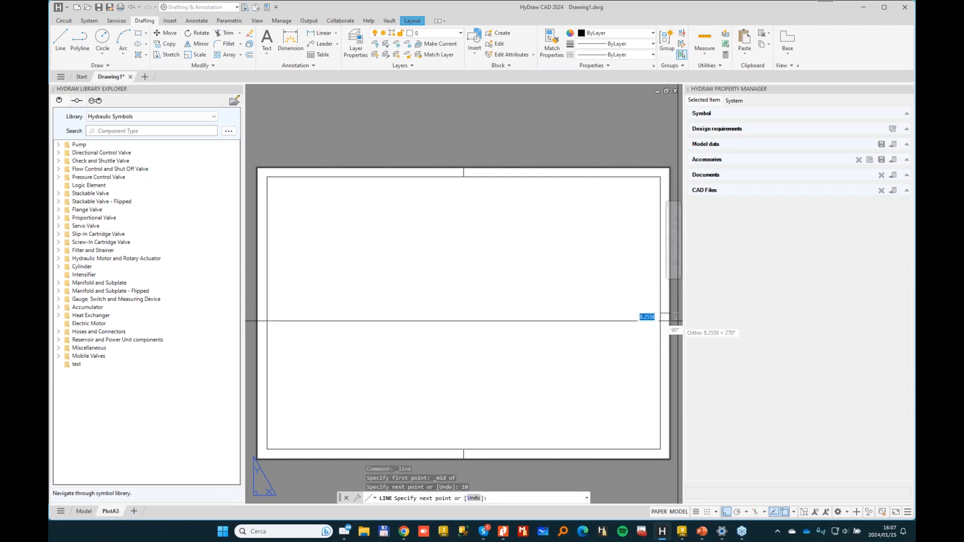
pyautogui.press('Return')
# - Draw a 10-long horizontal centering line outward from the midpoint of the inner frame's left edge
pyautogui.press('Return')
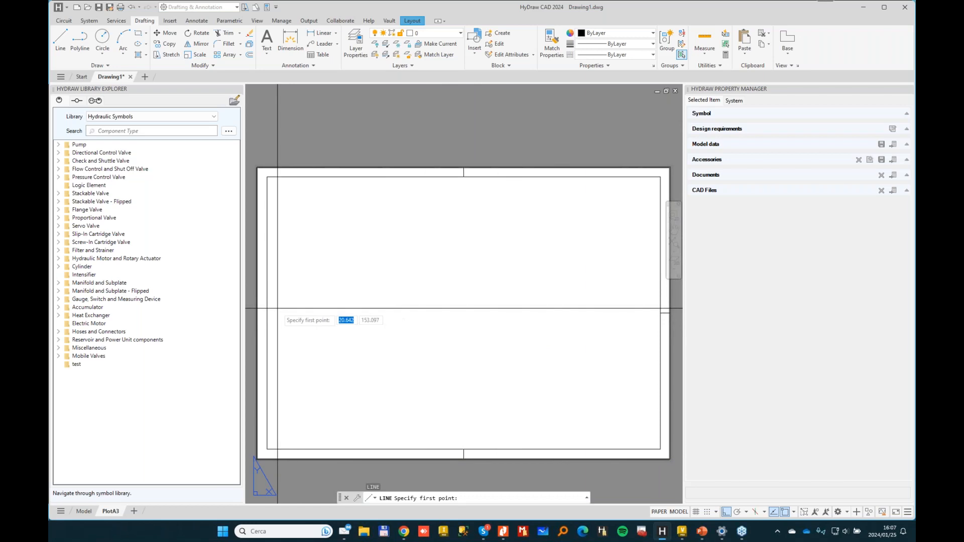
pyautogui.keyDown('shift'); pyautogui.rightClick(277, 308); pyautogui.keyUp('shift')
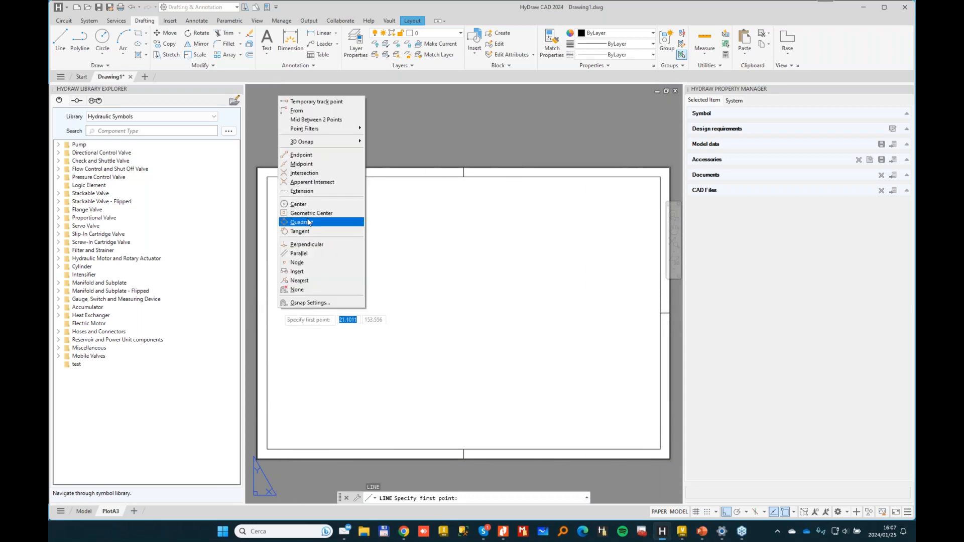
pyautogui.click(315, 169)
pyautogui.click(267, 309)
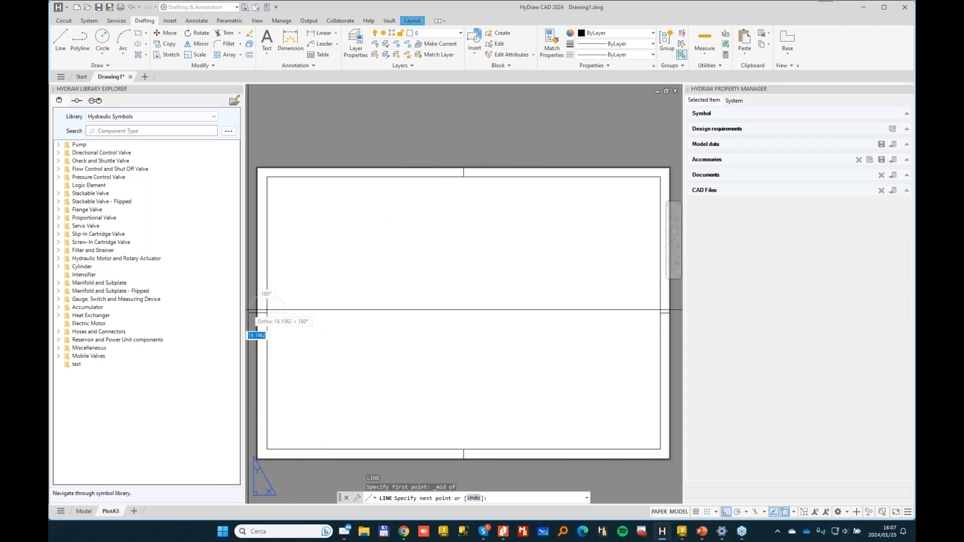
pyautogui.write('10')
pyautogui.press('Return')
pyautogui.press('Escape')
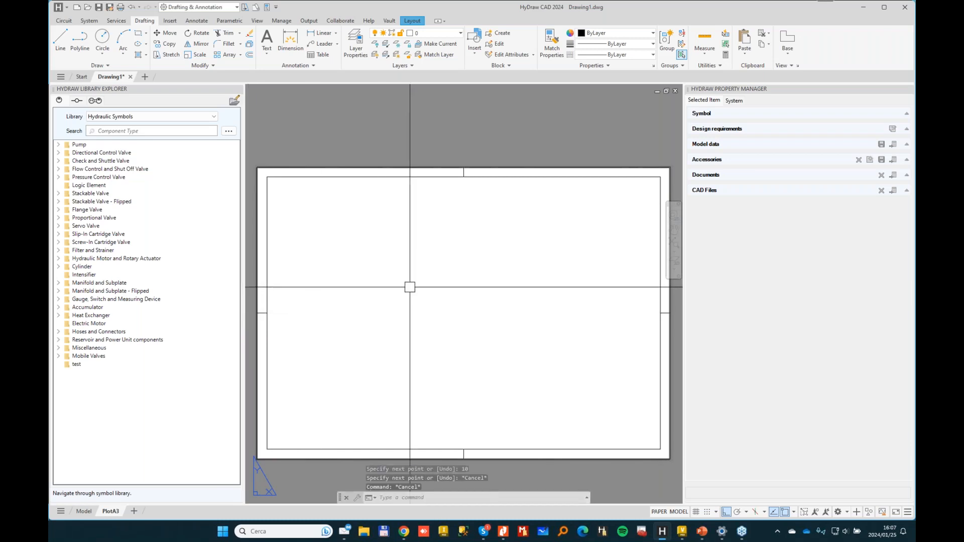
# - Start a new block definition named "border a3" with its base point at 0,0
pyautogui.scroll(-2, 414, 287)
pyautogui.scroll(3, 404, 217)
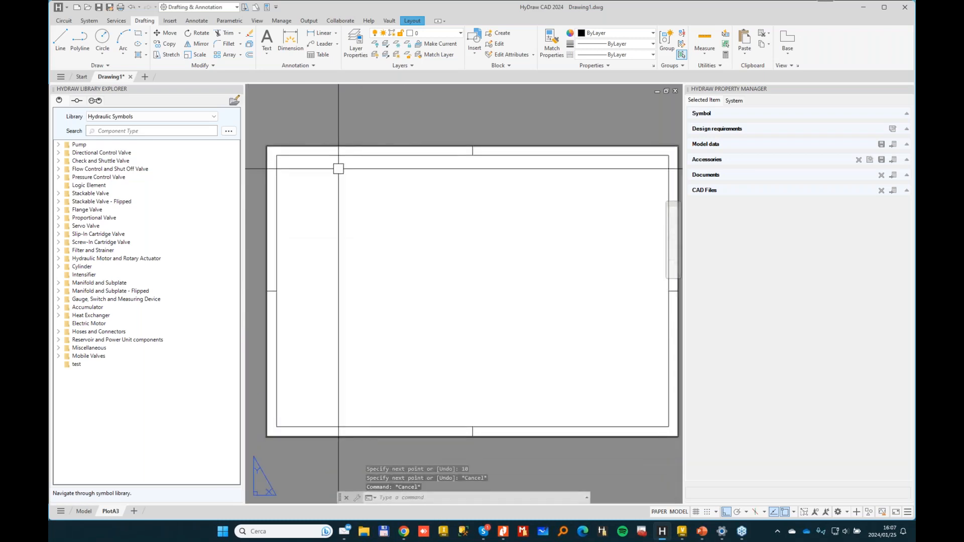
pyautogui.scroll(-2, 424, 151)
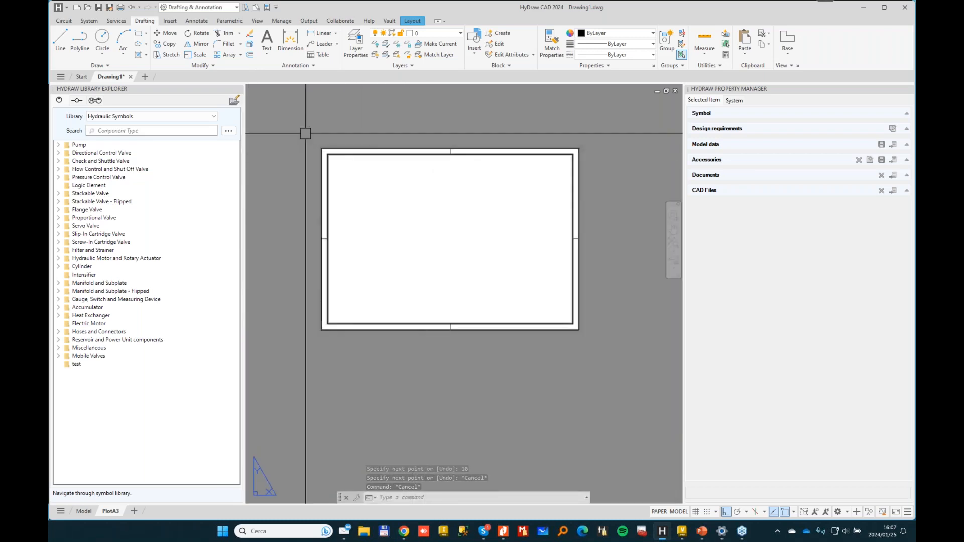
pyautogui.click(170, 20)
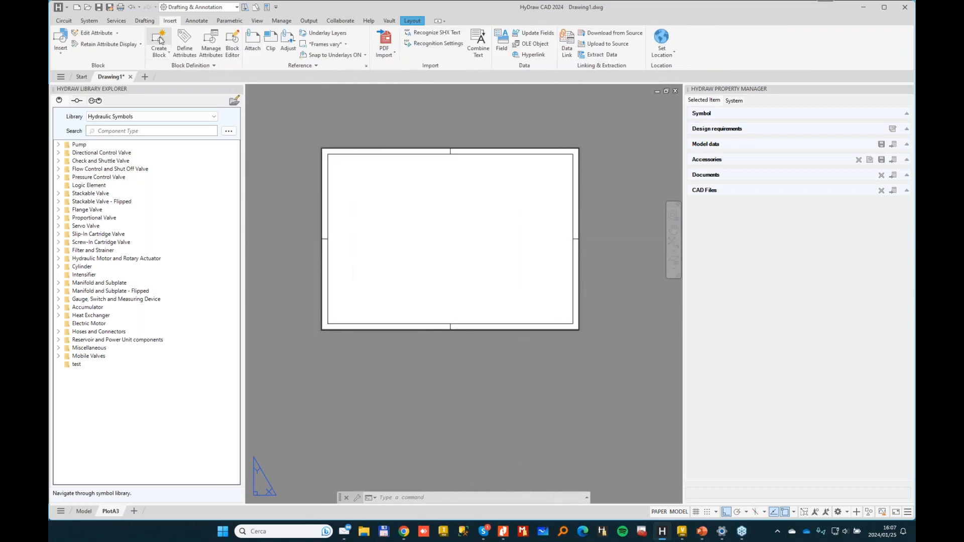
pyautogui.click(160, 40)
pyautogui.moveTo(712, 230); pyautogui.dragTo(662, 210)
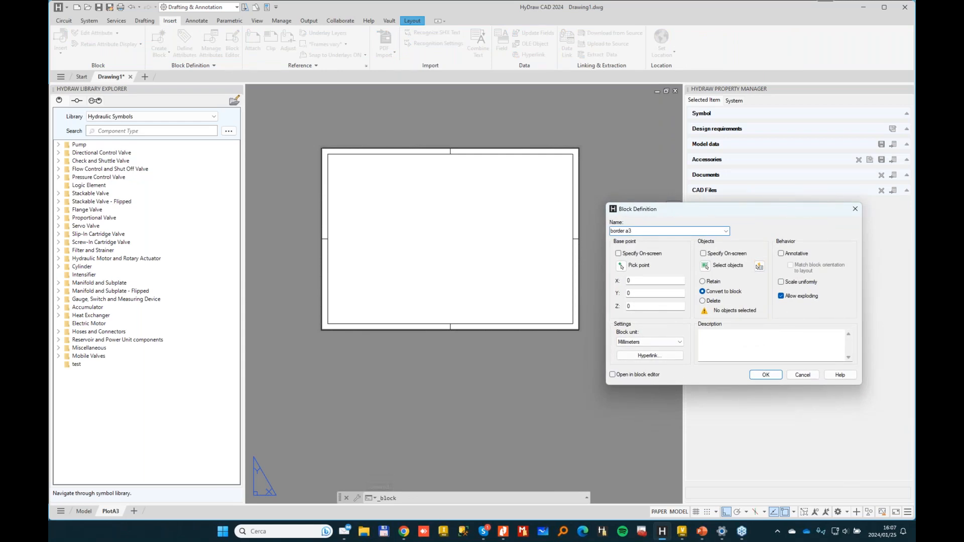
pyautogui.click(621, 265)
pyautogui.write('0')
pyautogui.press('Tab')
pyautogui.write('0')
pyautogui.press('Return')
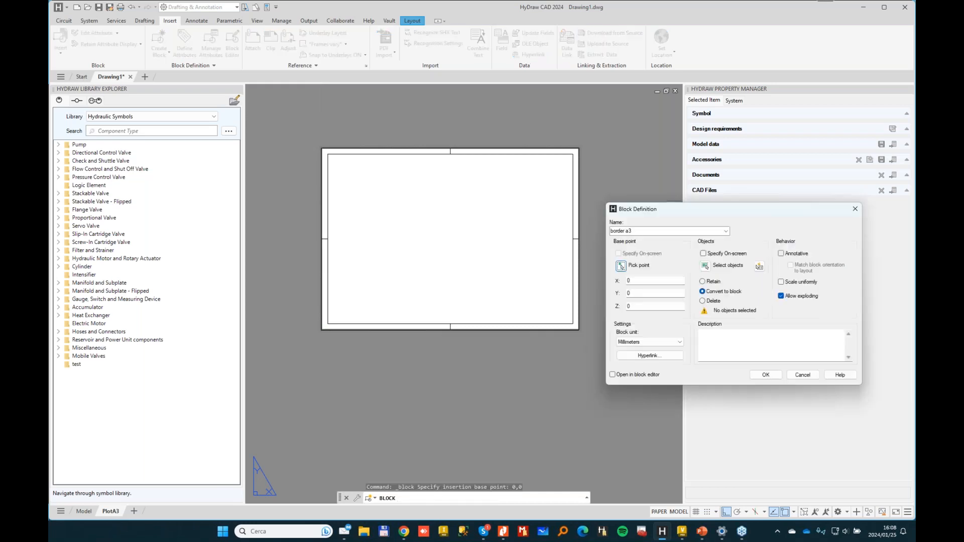
# - Select both border rectangles and all the centering lines as the block's objects and create the block
pyautogui.click(705, 265)
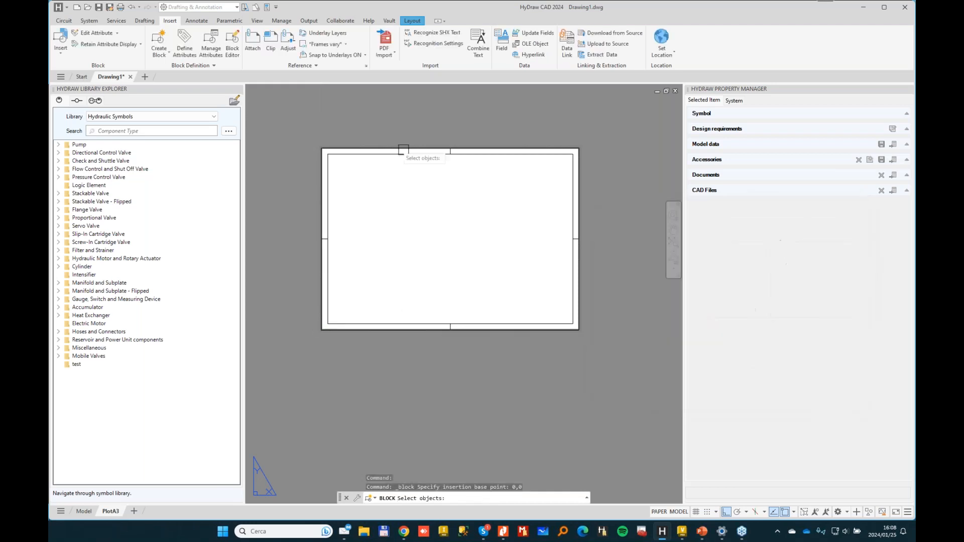
pyautogui.click(299, 127)
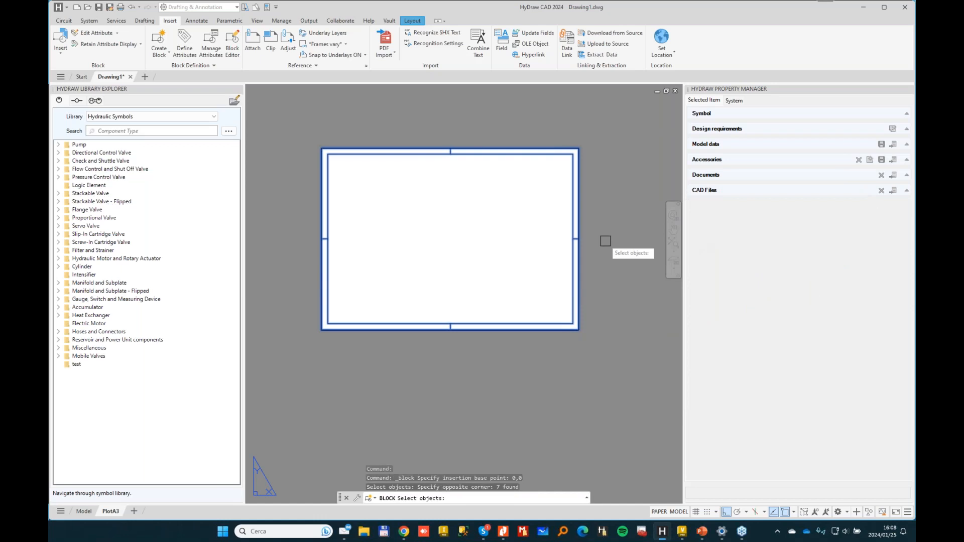
pyautogui.press('Return')
pyautogui.click(765, 375)
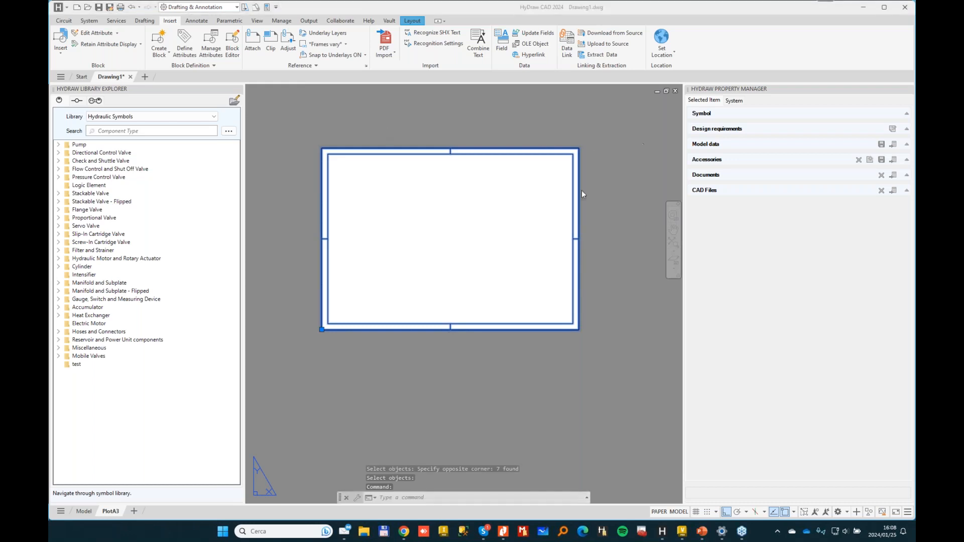
pyautogui.press('Escape')
pyautogui.press('Escape')
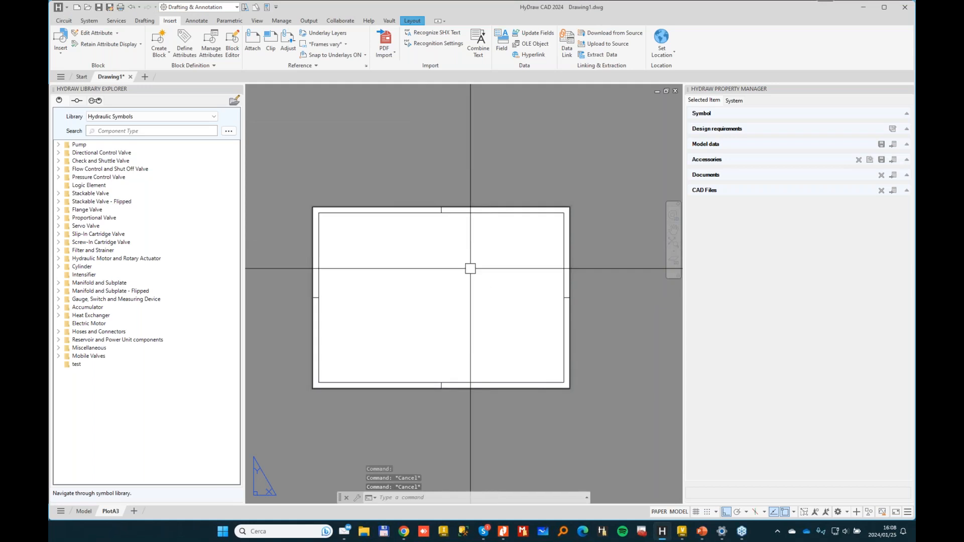
pyautogui.scroll(5, 469, 228)
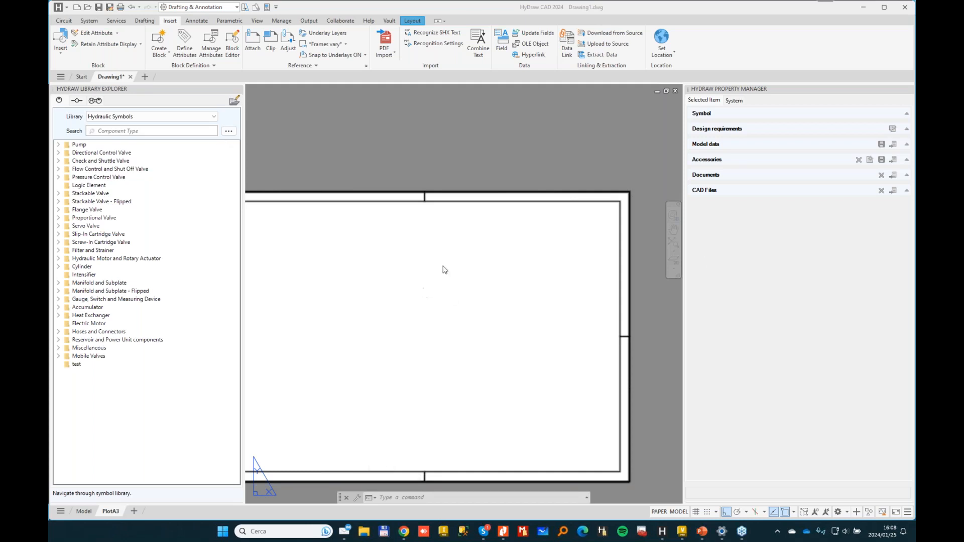
pyautogui.click(503, 153)
pyautogui.scroll(-2, 458, 347)
pyautogui.moveTo(457, 337); pyautogui.dragTo(473, 267, button='middle')
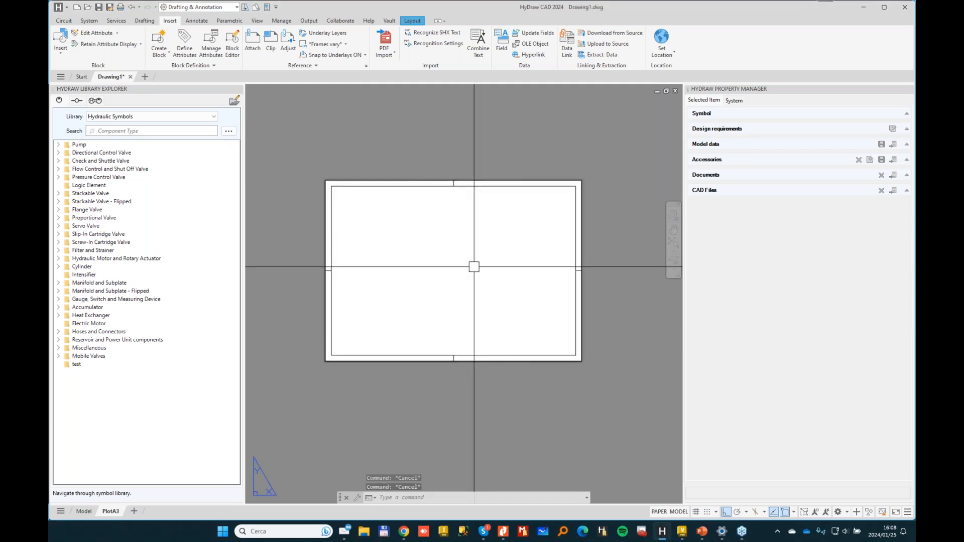
pyautogui.scroll(2, 484, 290)
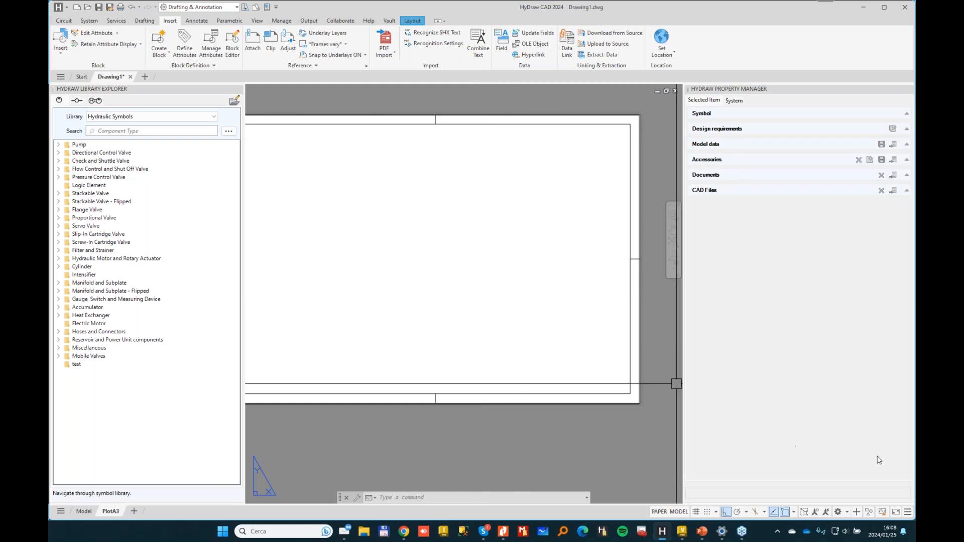
pyautogui.hotkey('alt', 'Tab')
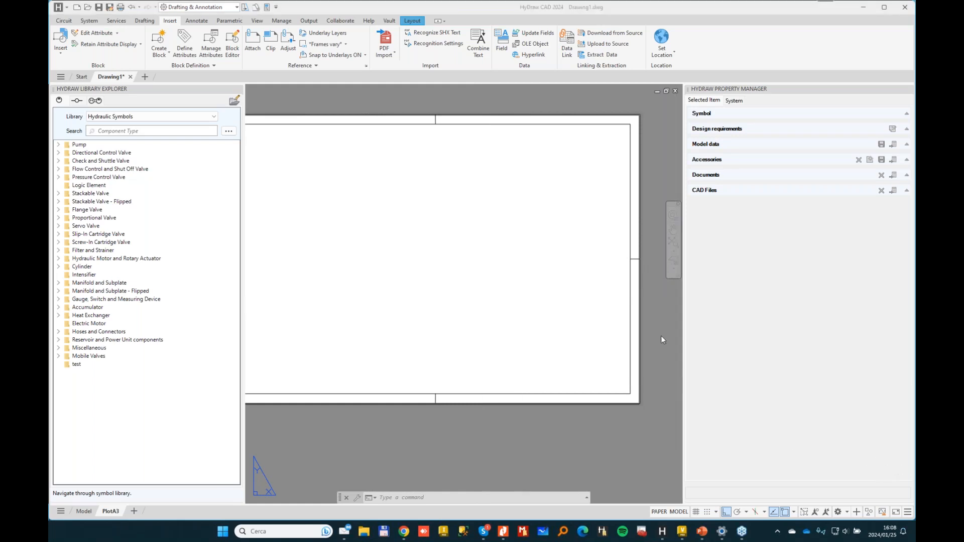
# - Draw a 120 by 80 rectangle for the title block from the inner frame's lower-right corner, extending up and left
pyautogui.click(573, 277)
pyautogui.scroll(2, 527, 342)
pyautogui.moveTo(560, 313); pyautogui.dragTo(451, 290, button='middle')
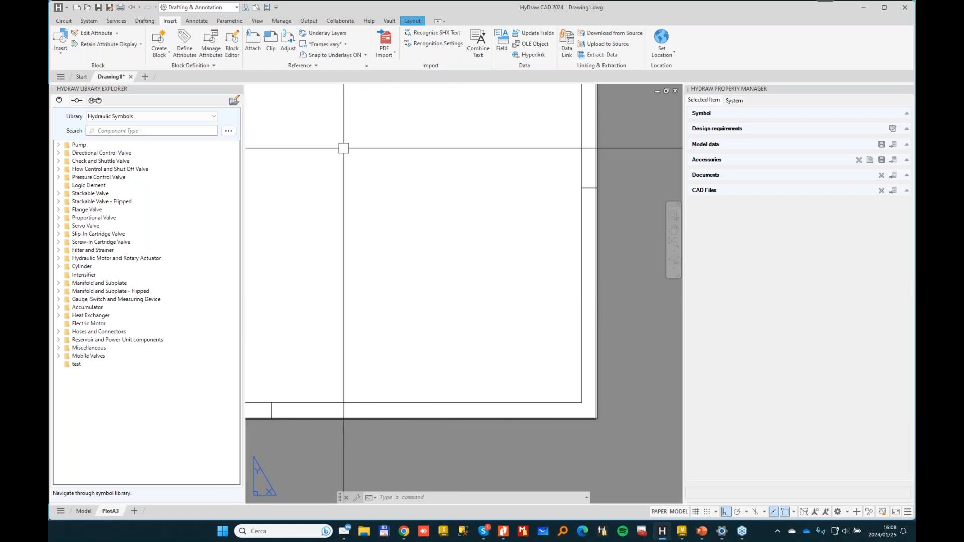
pyautogui.click(145, 21)
pyautogui.click(139, 34)
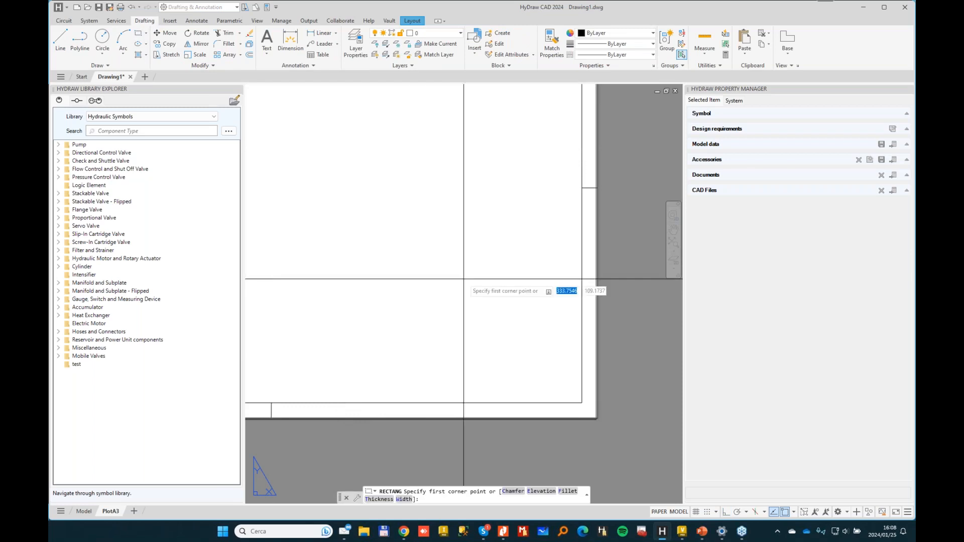
pyautogui.click(582, 402)
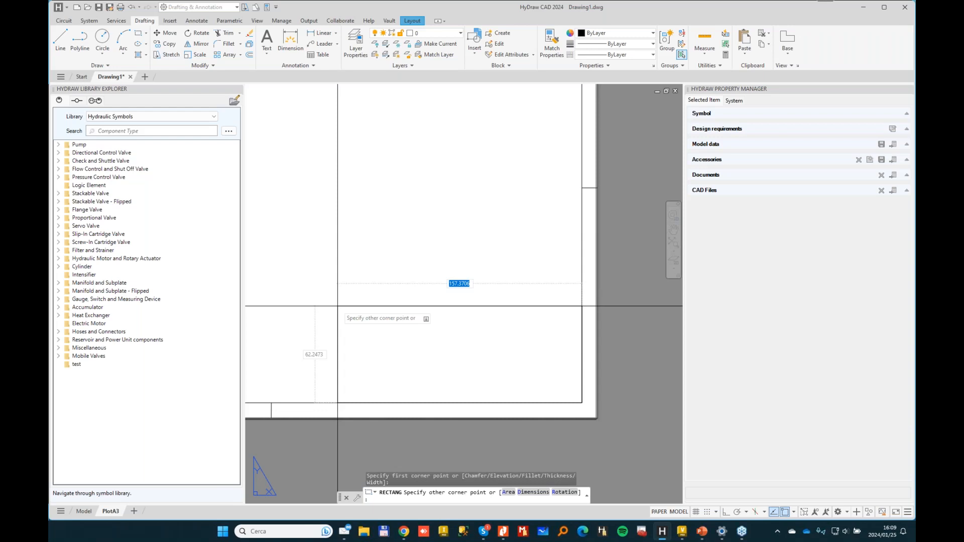
pyautogui.write('120')
pyautogui.press('Tab')
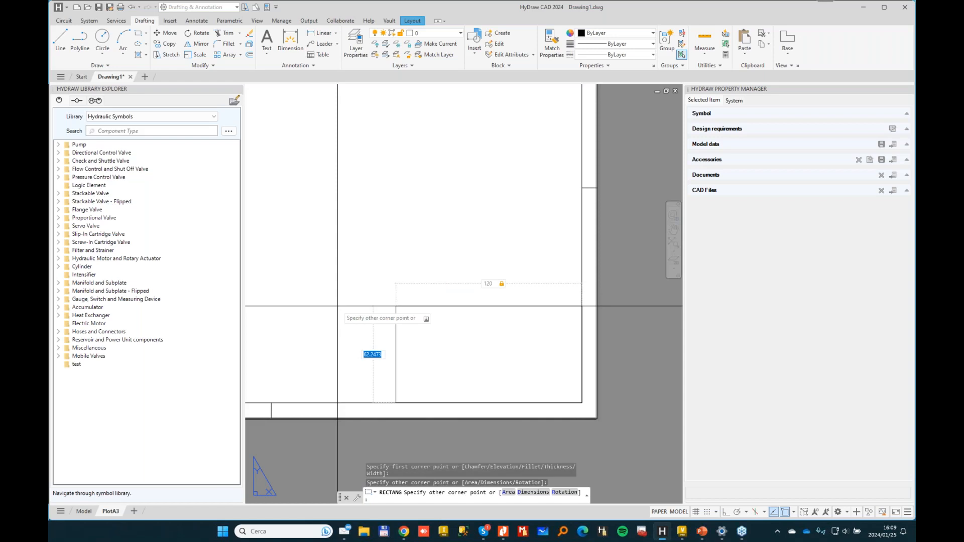
pyautogui.write('80')
pyautogui.press('Return')
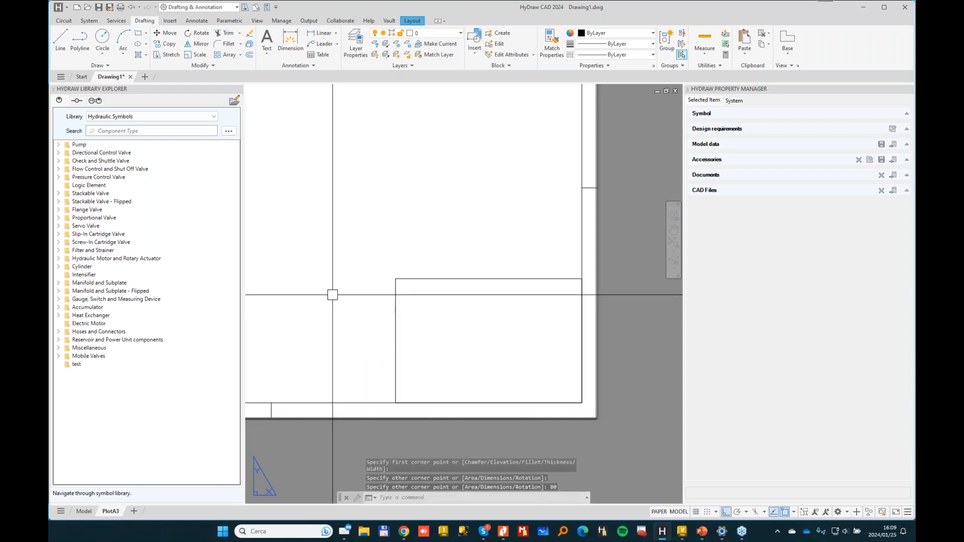
# - Stretch the title block rectangle's left edge 40 outward and move its top edge 30 downward
pyautogui.click(499, 286)
pyautogui.click(351, 327)
pyautogui.click(395, 341)
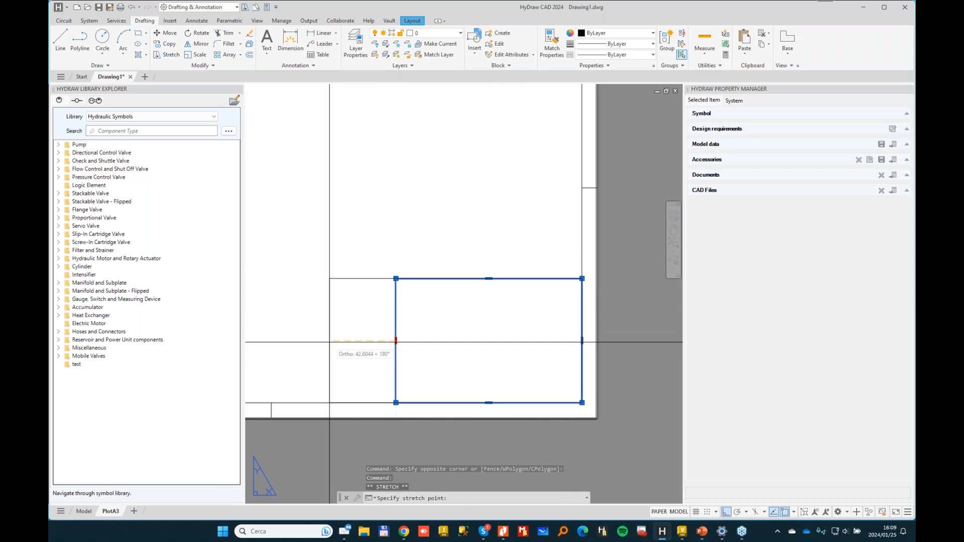
pyautogui.write('40')
pyautogui.press('Return')
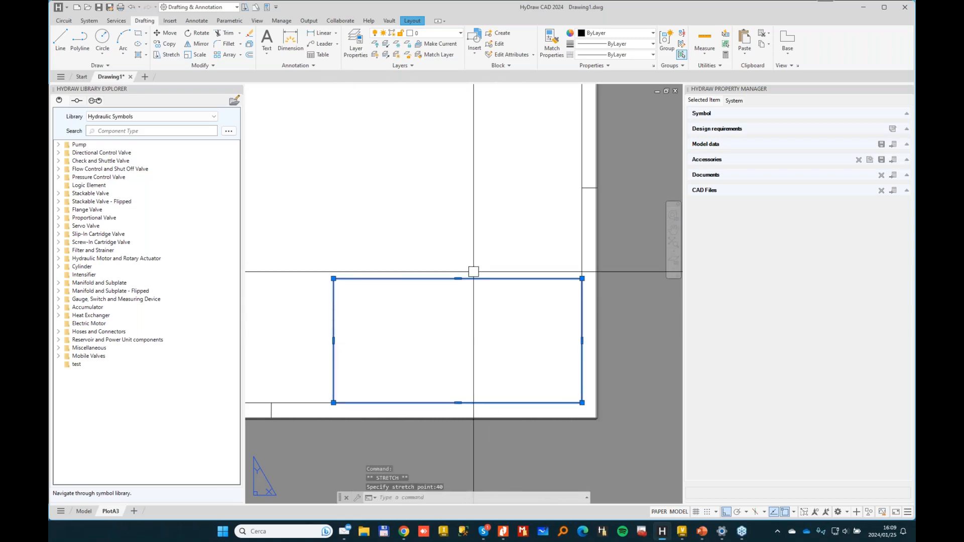
pyautogui.click(458, 279)
pyautogui.write('30')
pyautogui.press('Return')
pyautogui.press('Escape')
# - Explode the title block rectangle into separate lines
pyautogui.click(433, 334)
pyautogui.click(405, 301)
pyautogui.write('xp')
pyautogui.press('Return')
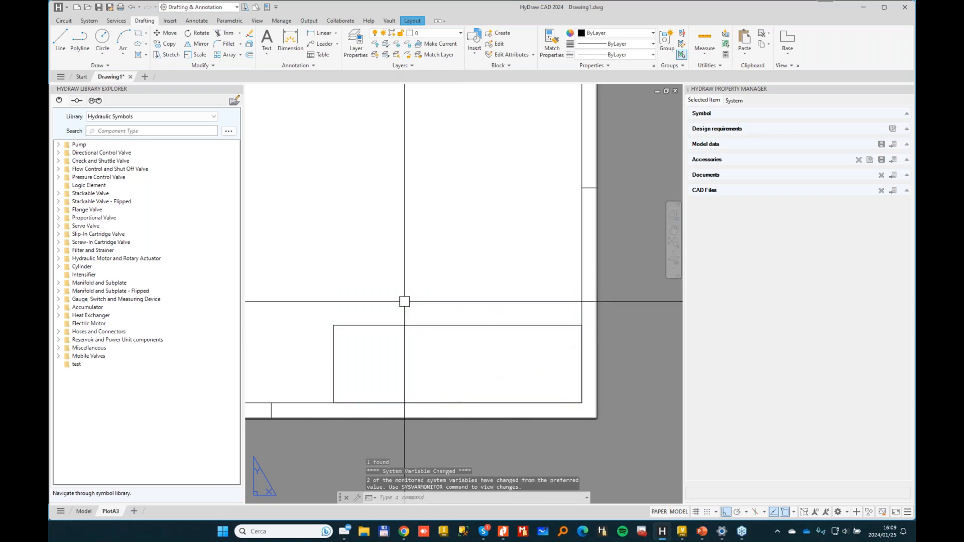
# - Offset the title block's top edge downward four times at a distance of 10 to form five equal rows
pyautogui.write('off')
pyautogui.press('Return')
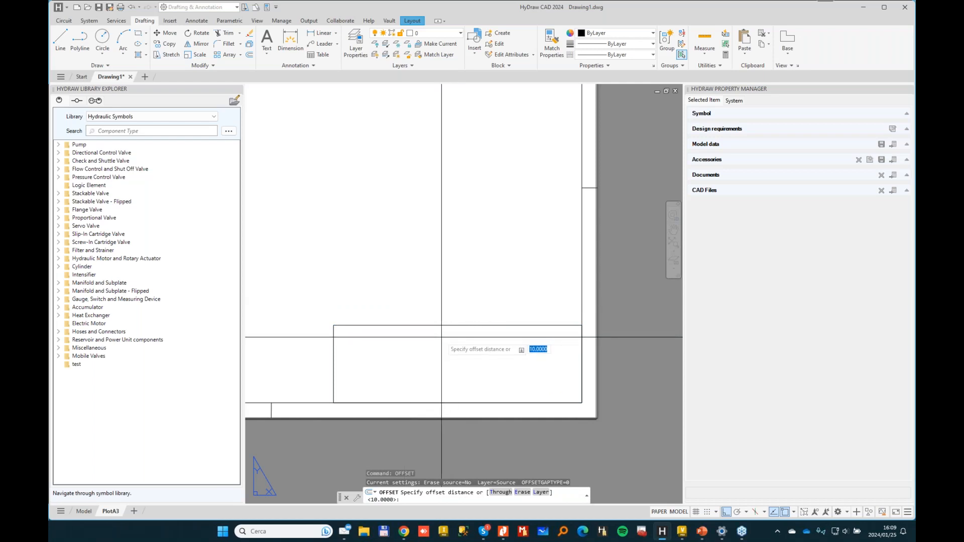
pyautogui.press('Return')
pyautogui.click(430, 325)
pyautogui.click(432, 331)
pyautogui.click(430, 341)
pyautogui.click(430, 358)
pyautogui.click(430, 356)
pyautogui.click(430, 370)
pyautogui.click(427, 372)
pyautogui.click(427, 378)
pyautogui.press('Escape')
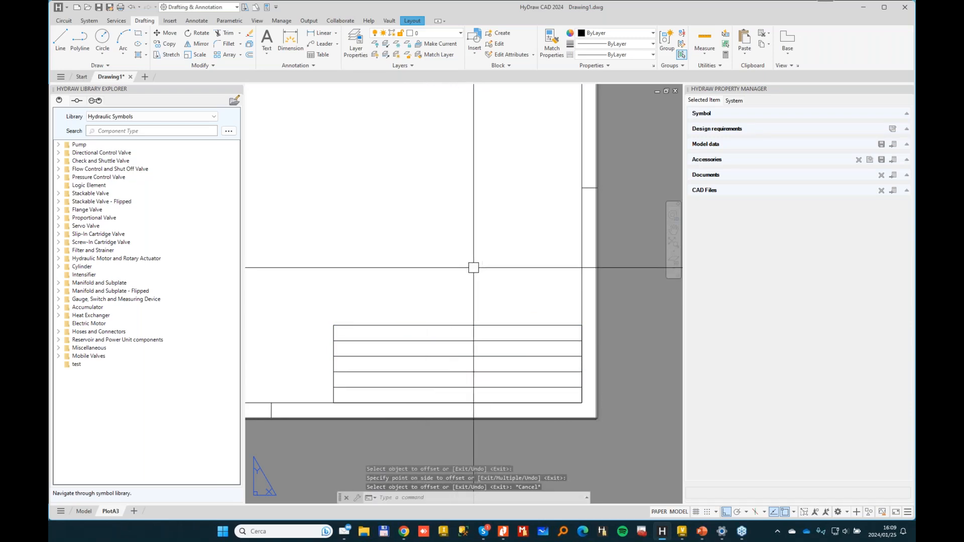
# - Offset the title block's left edge 50 inward to create a vertical divider
pyautogui.press('Return')
pyautogui.write('50')
pyautogui.press('Return')
pyautogui.click(332, 333)
pyautogui.click(394, 285)
pyautogui.press('Escape')
# - Trim the four inner horizontal lines to the left of the vertical divider, leaving an empty square cell
pyautogui.click(232, 33)
pyautogui.scroll(2, 370, 333)
pyautogui.click(391, 349)
pyautogui.press('Escape')
pyautogui.scroll(-3, 383, 189)
pyautogui.press('Escape')
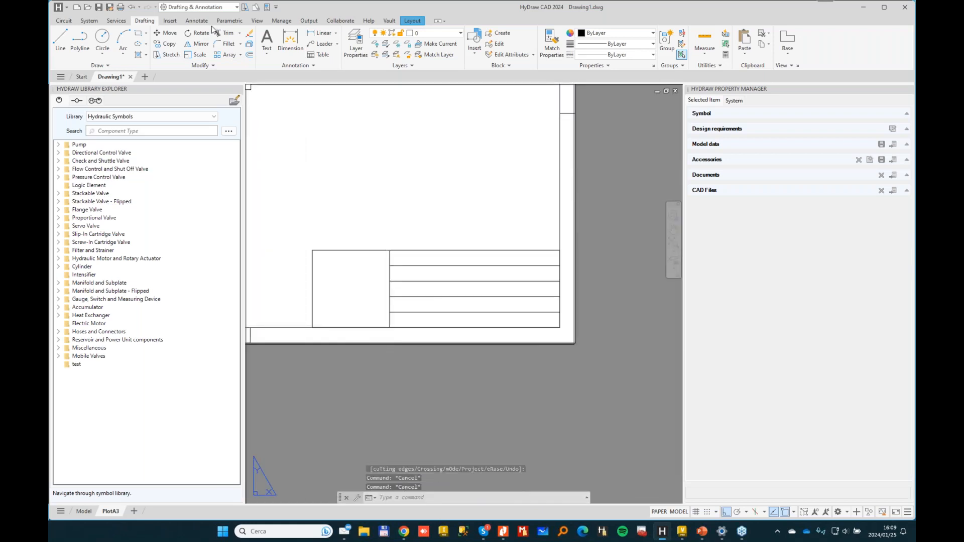
# - Draw a circle around the middle of the title block's empty square cell
pyautogui.click(102, 37)
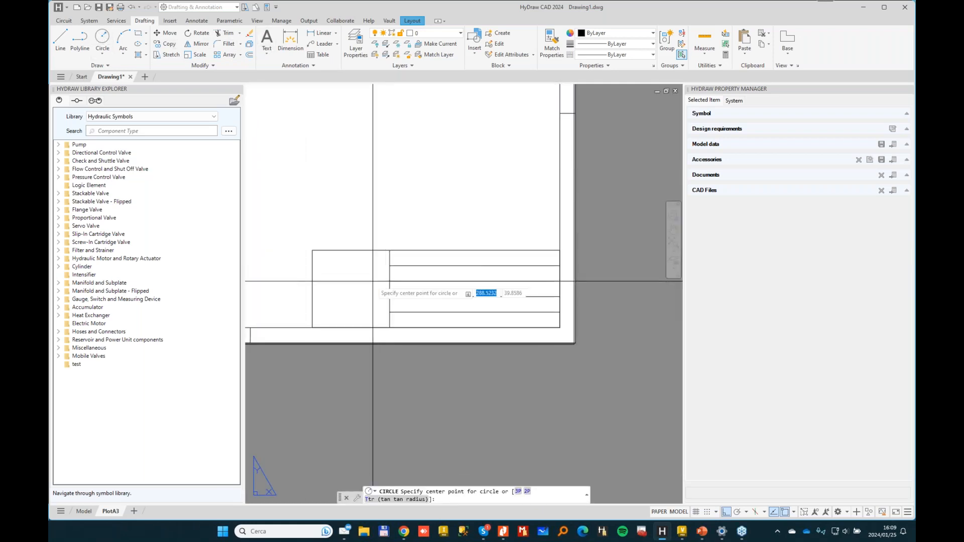
pyautogui.scroll(2, 373, 281)
pyautogui.click(344, 299)
pyautogui.click(358, 267)
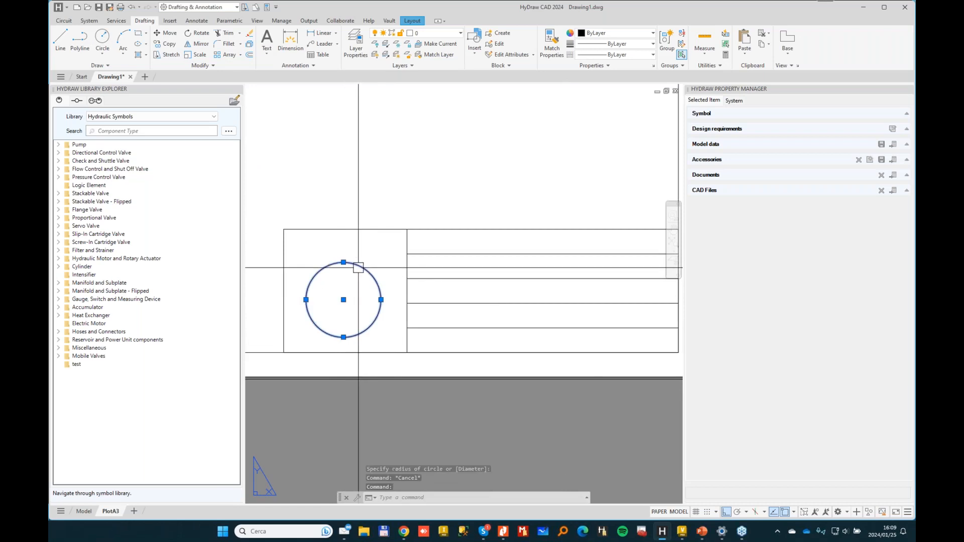
pyautogui.click(344, 299)
pyautogui.scroll(-3, 380, 268)
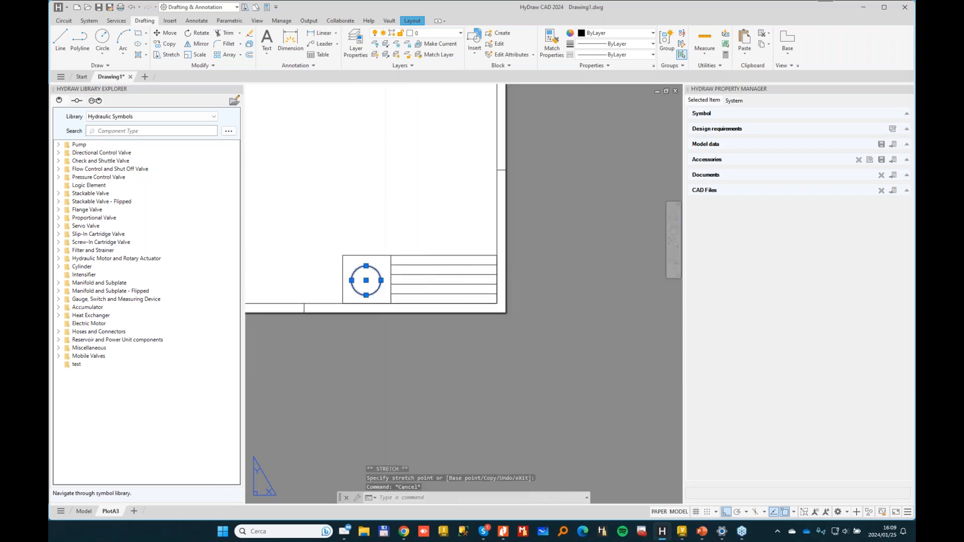
pyautogui.press('Escape')
pyautogui.press('Escape')
# - Start an attribute definition with the tag PROJECTNAME and the prompt NAME OF THE PROJECT
pyautogui.scroll(4, 453, 262)
pyautogui.moveTo(488, 261); pyautogui.dragTo(538, 252, button='middle')
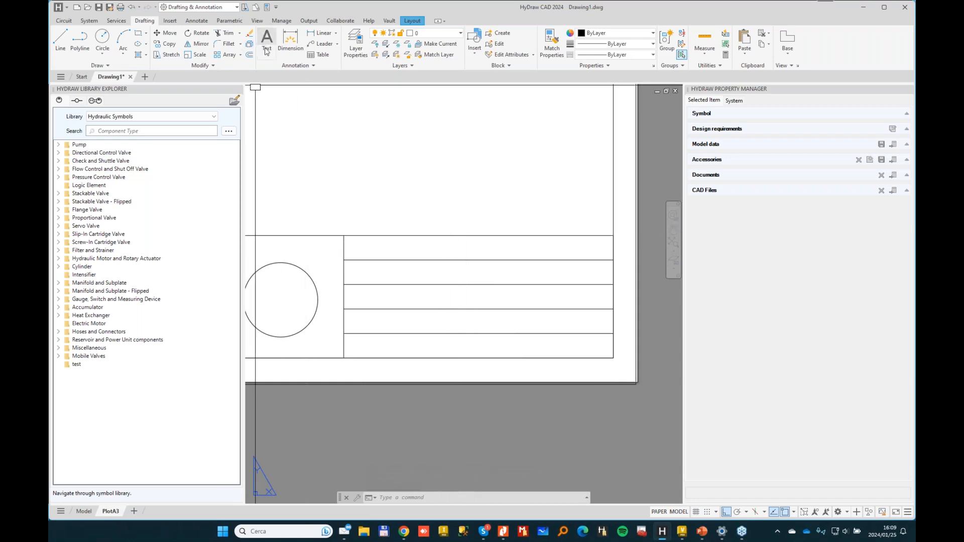
pyautogui.click(169, 20)
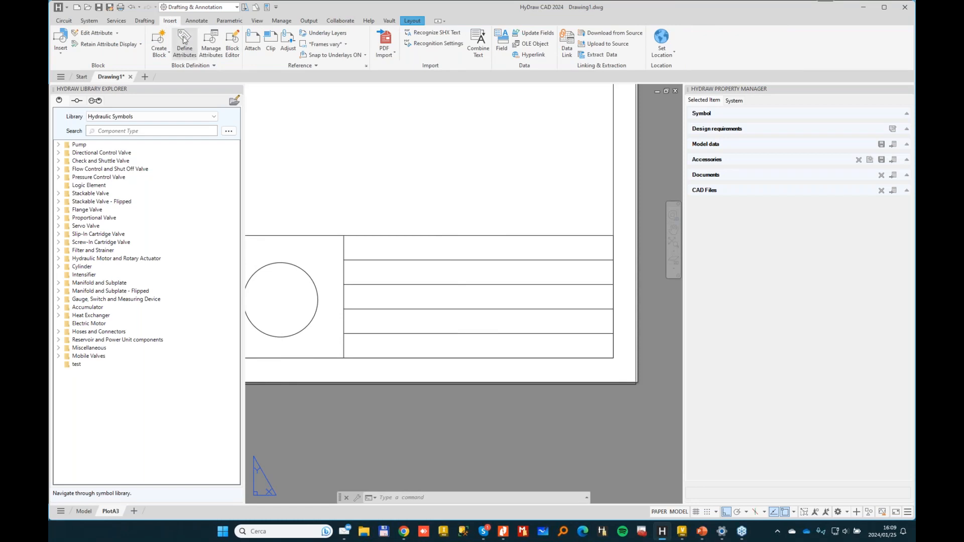
pyautogui.click(185, 41)
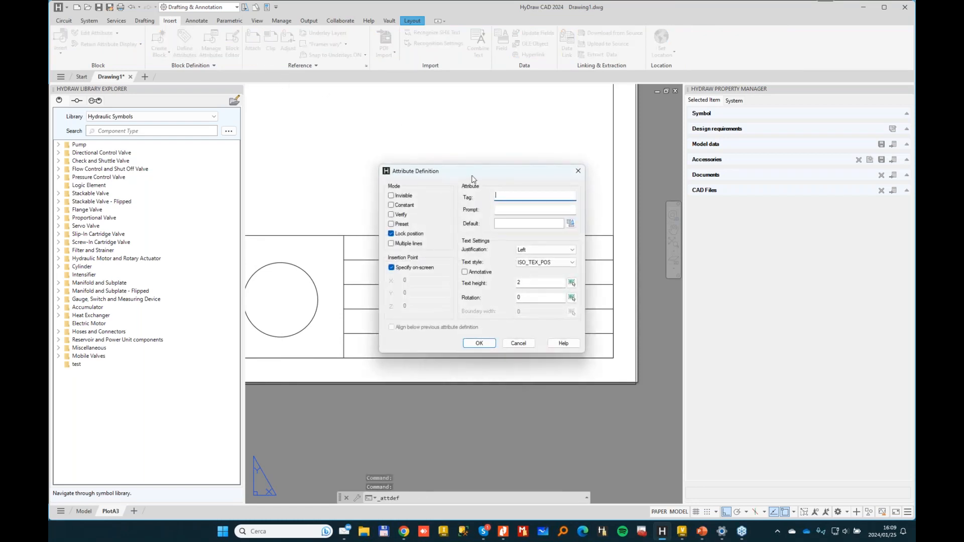
pyautogui.moveTo(468, 169); pyautogui.dragTo(420, 117)
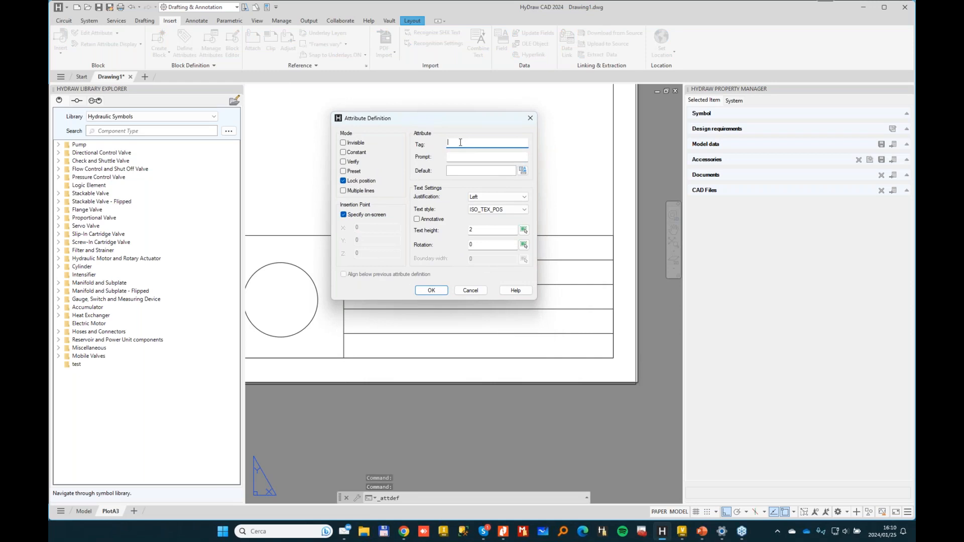
pyautogui.press('capslock')
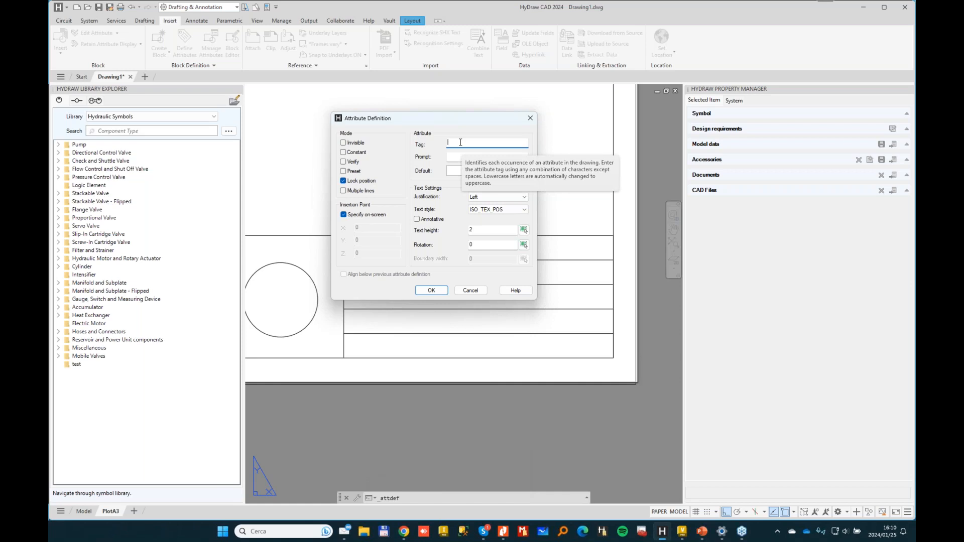
pyautogui.write('PO')
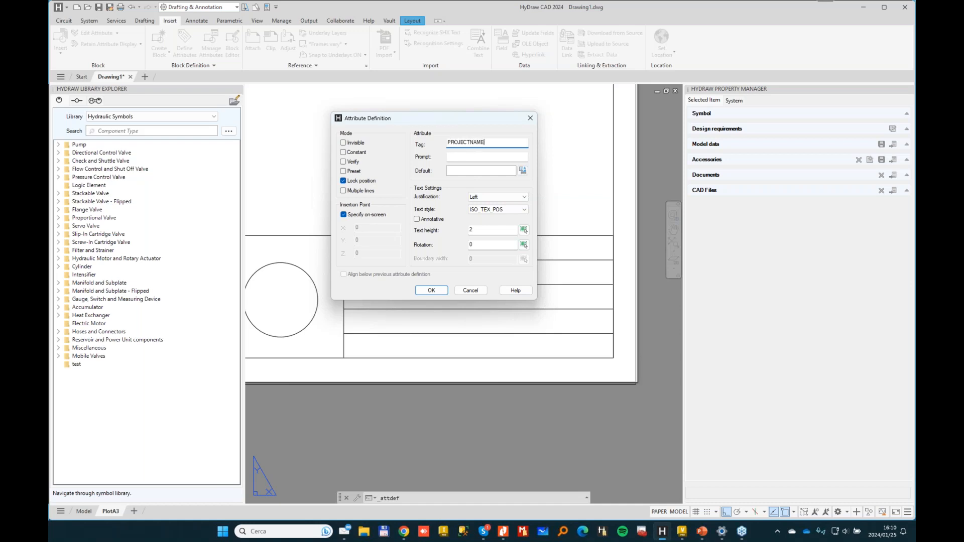
pyautogui.click(469, 156)
pyautogui.write('NAME OF THE PROJECTR')
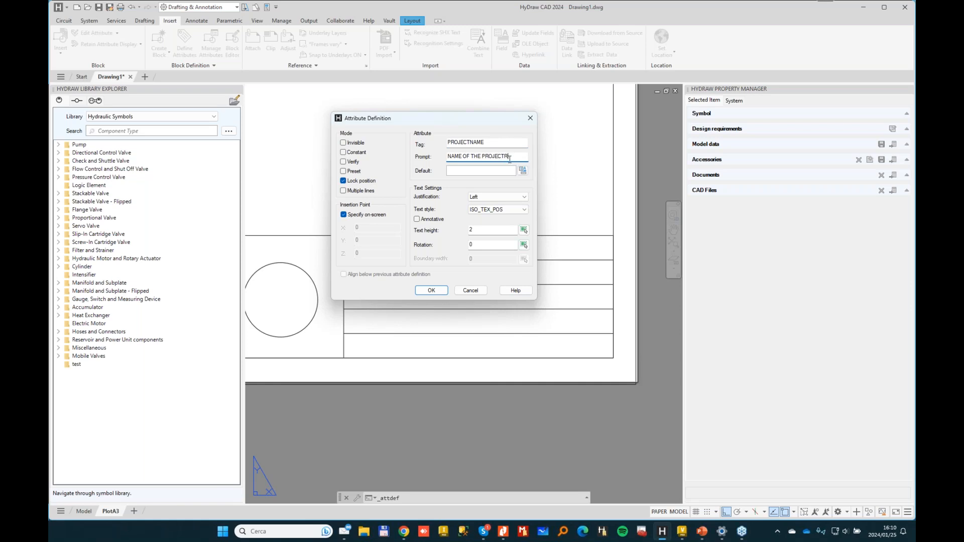
pyautogui.press('BackSpace')
pyautogui.press('Tab')
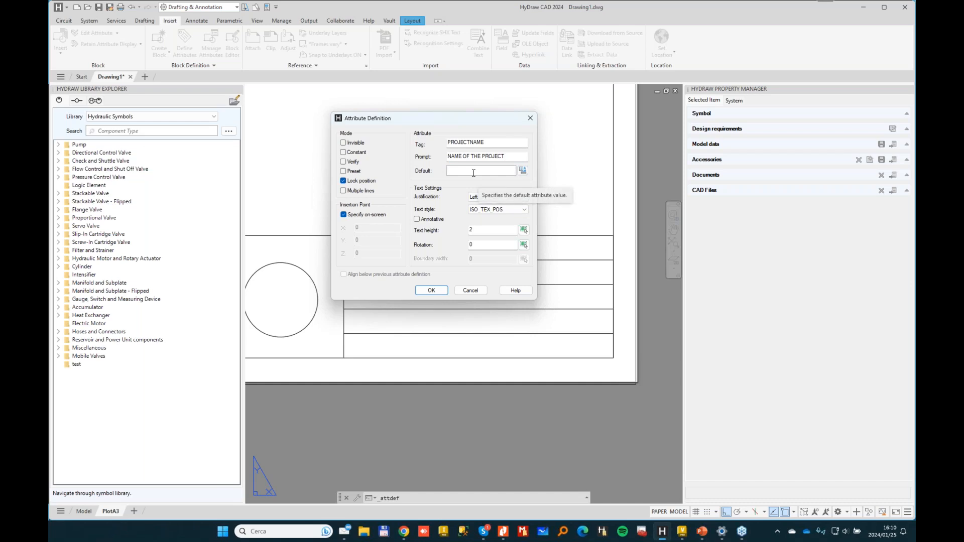
# - Insert the SheetSet field CurrentSheetSetProjectName in uppercase format as the attribute's default value
pyautogui.click(523, 171)
pyautogui.moveTo(740, 198); pyautogui.dragTo(446, 127)
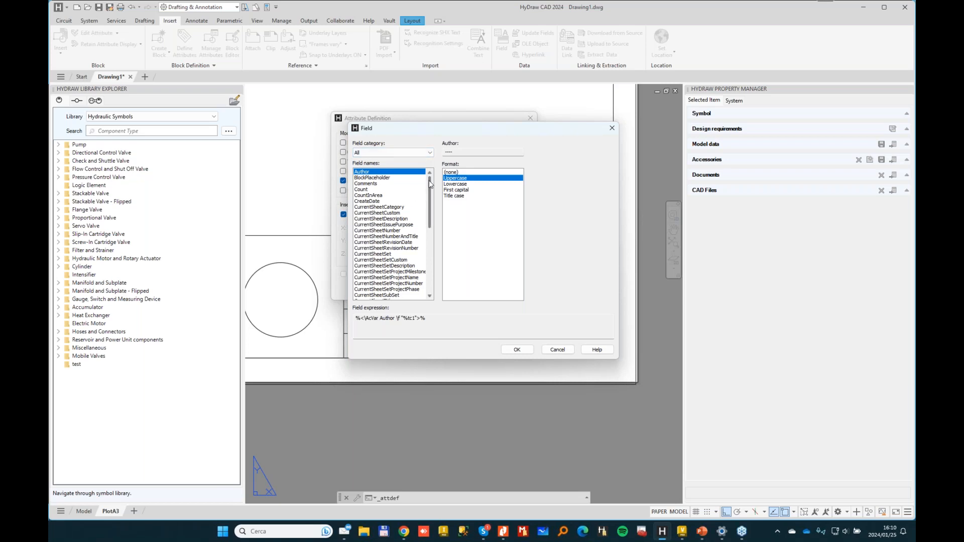
pyautogui.click(429, 154)
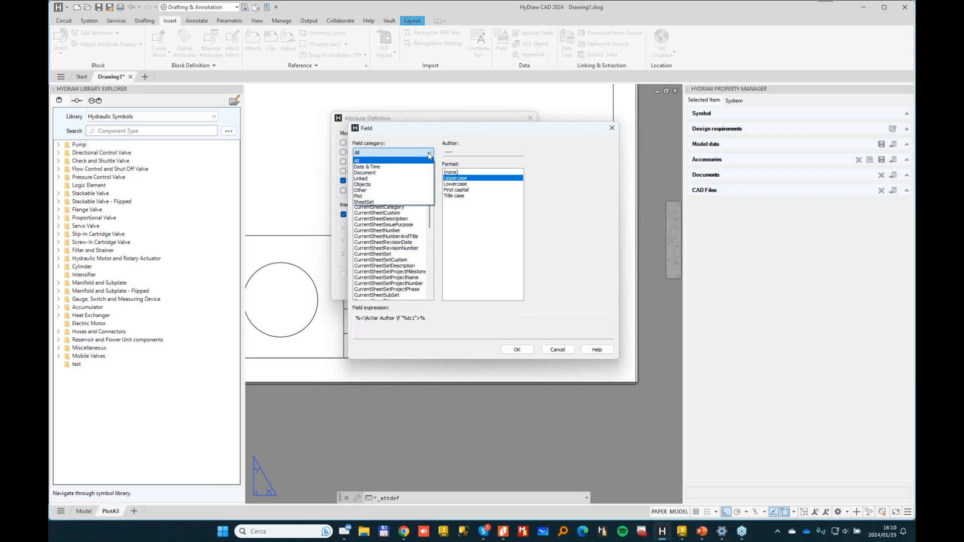
pyautogui.click(389, 206)
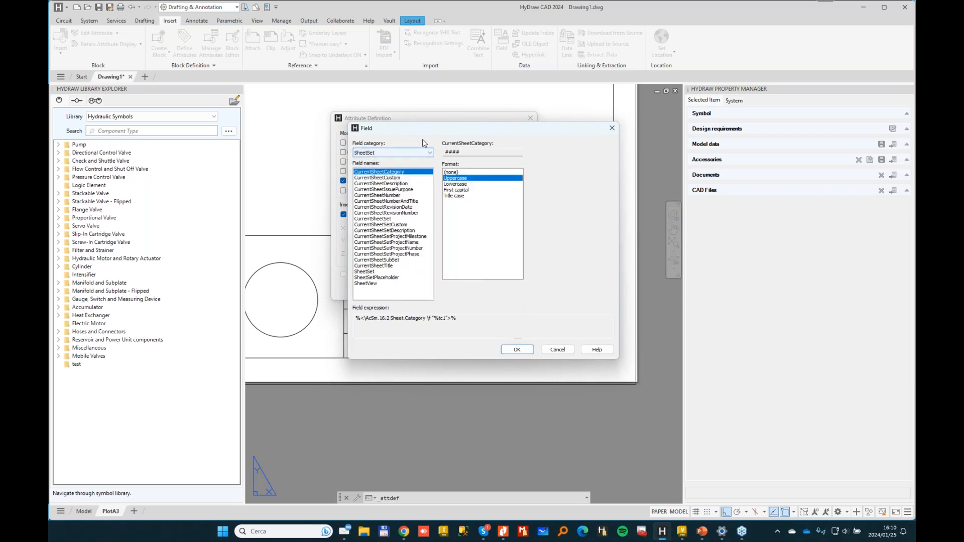
pyautogui.moveTo(433, 131); pyautogui.dragTo(473, 131)
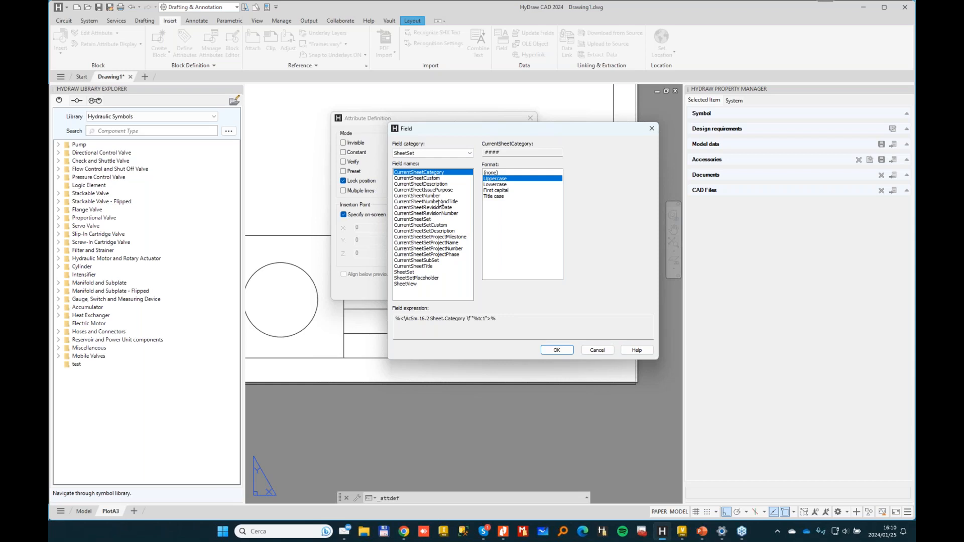
pyautogui.click(430, 243)
pyautogui.click(557, 350)
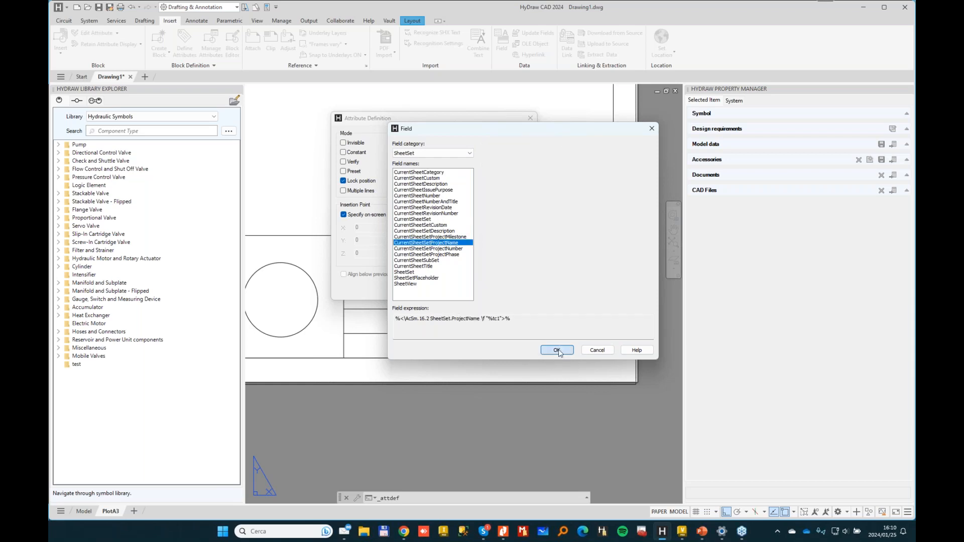
# - Set the attribute's text height to 4 and place PROJECTNAME at the left of the title block's top row
pyautogui.press('Tab')
pyautogui.press('Tab')
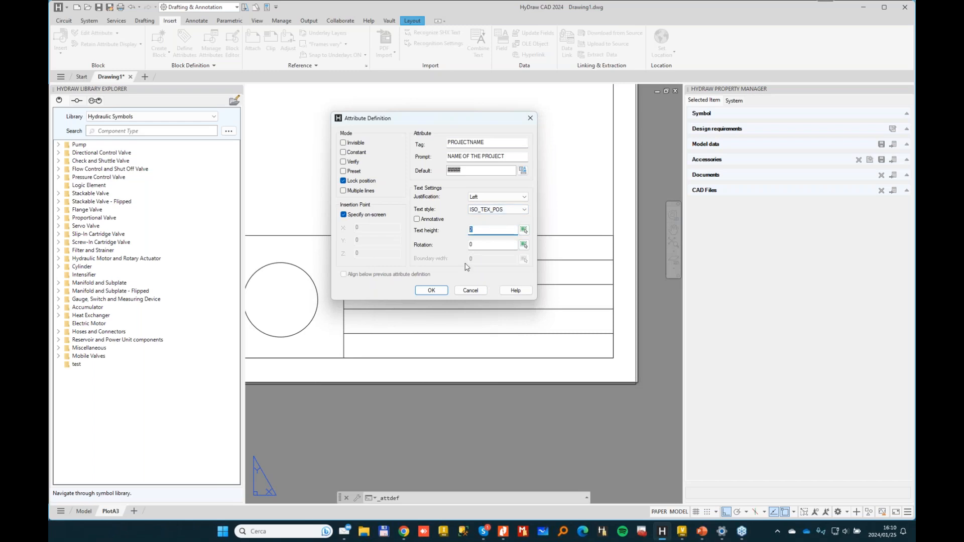
pyautogui.click(431, 290)
pyautogui.scroll(4, 374, 251)
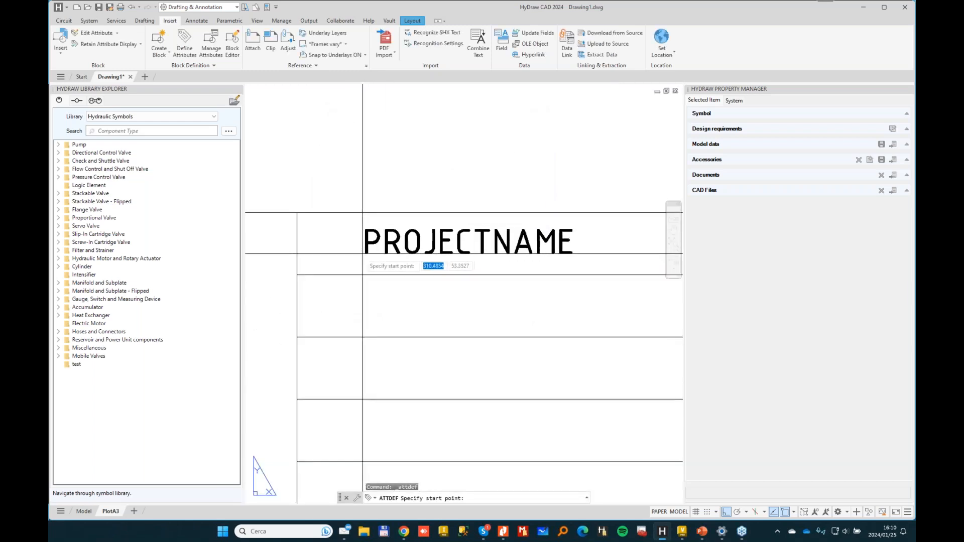
pyautogui.click(323, 259)
pyautogui.scroll(-4, 396, 232)
pyautogui.press('Escape')
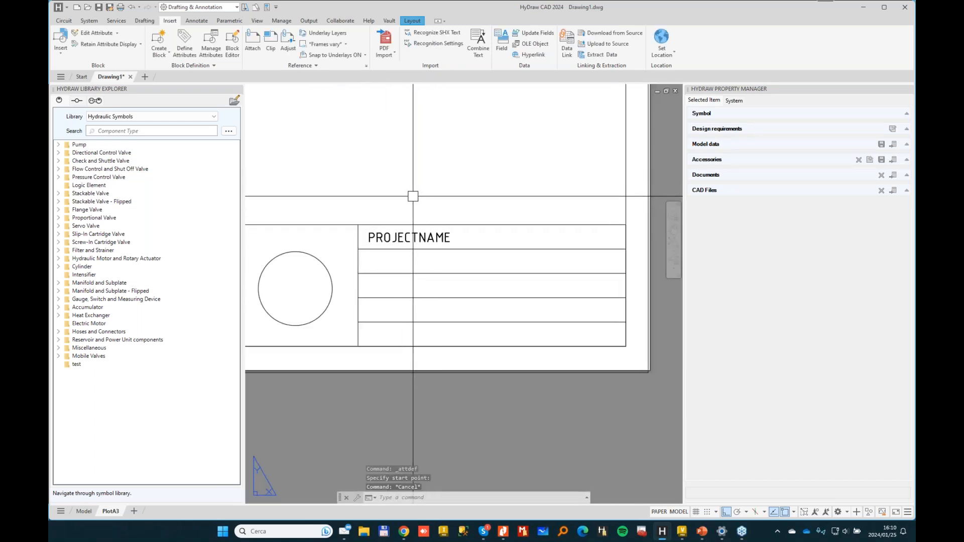
# - Define a TITLE attribute with the prompt DRAWING TITLE and the uppercase CurrentSheetTitle field as its default value
pyautogui.click(185, 41)
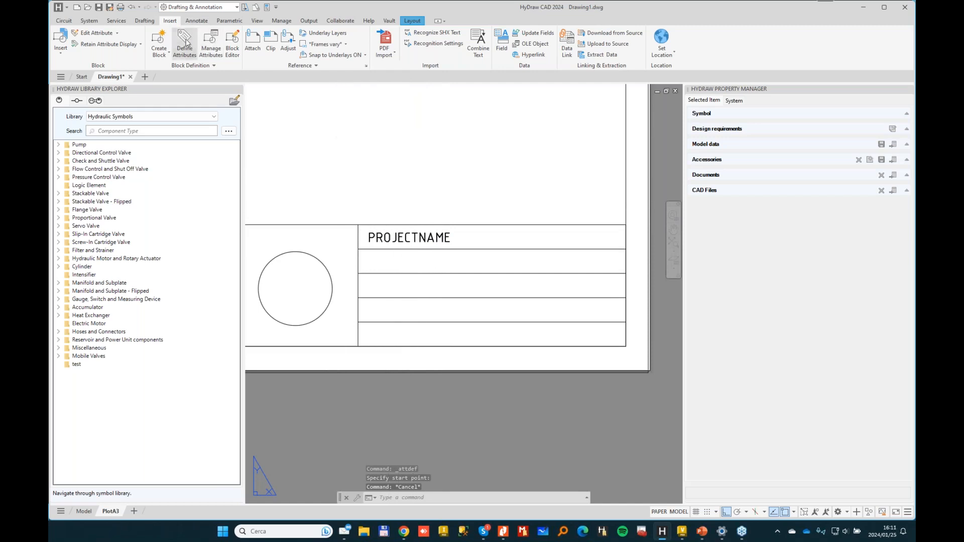
pyautogui.write('TITLE')
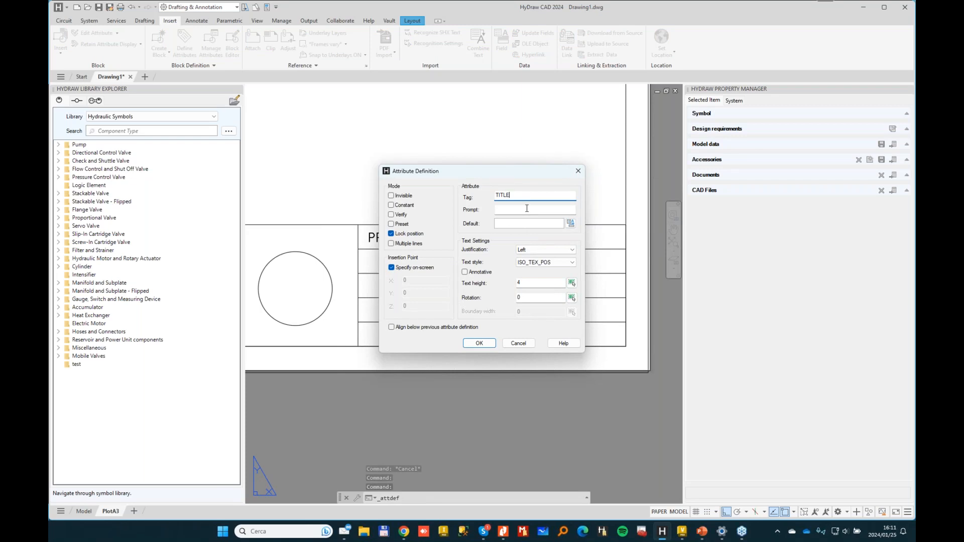
pyautogui.click(527, 207)
pyautogui.write('DRAWING TITLE')
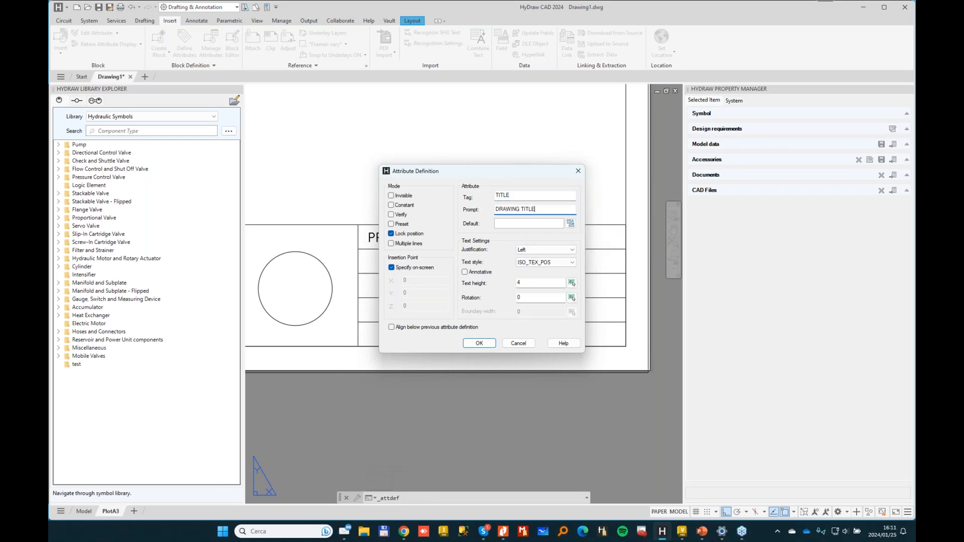
pyautogui.click(571, 223)
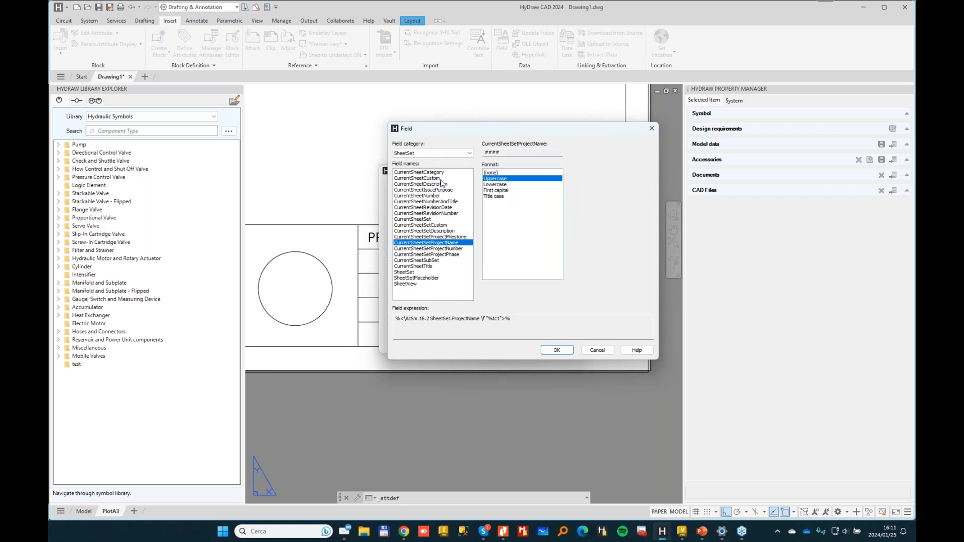
pyautogui.click(418, 267)
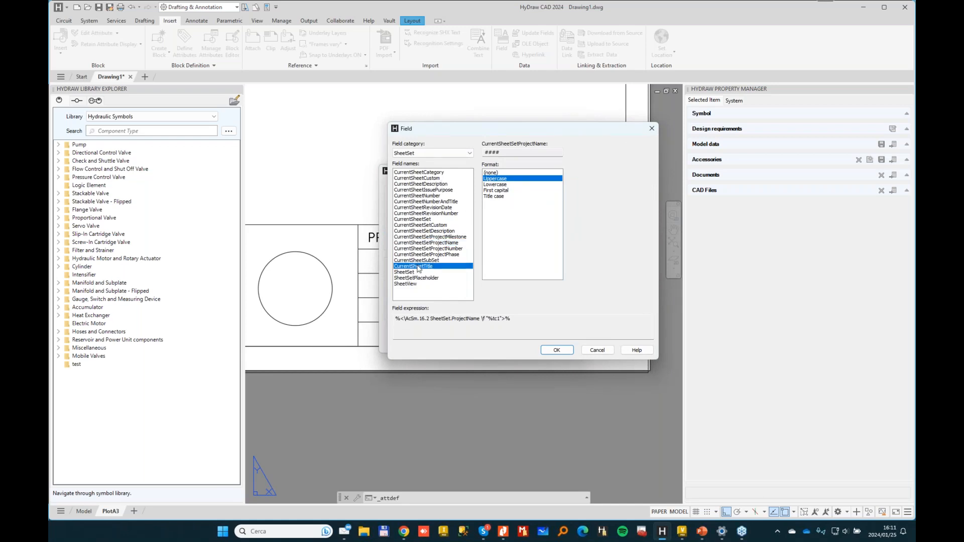
pyautogui.click(559, 350)
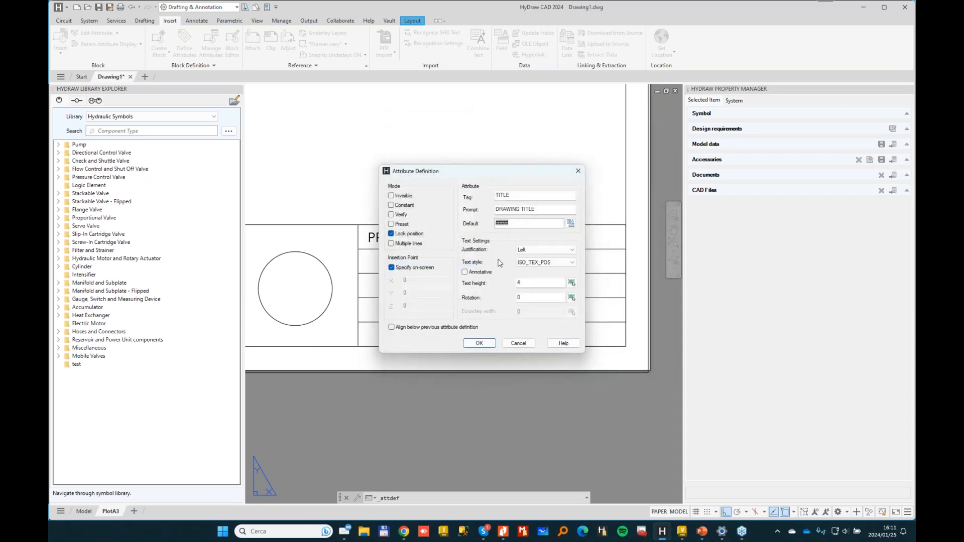
# - Place the TITLE attribute in the title block's second row, below PROJECTNAME
pyautogui.click(481, 345)
pyautogui.scroll(3, 376, 275)
pyautogui.click(376, 275)
pyautogui.scroll(-4, 472, 251)
pyautogui.press('Escape')
pyautogui.scroll(3, 568, 308)
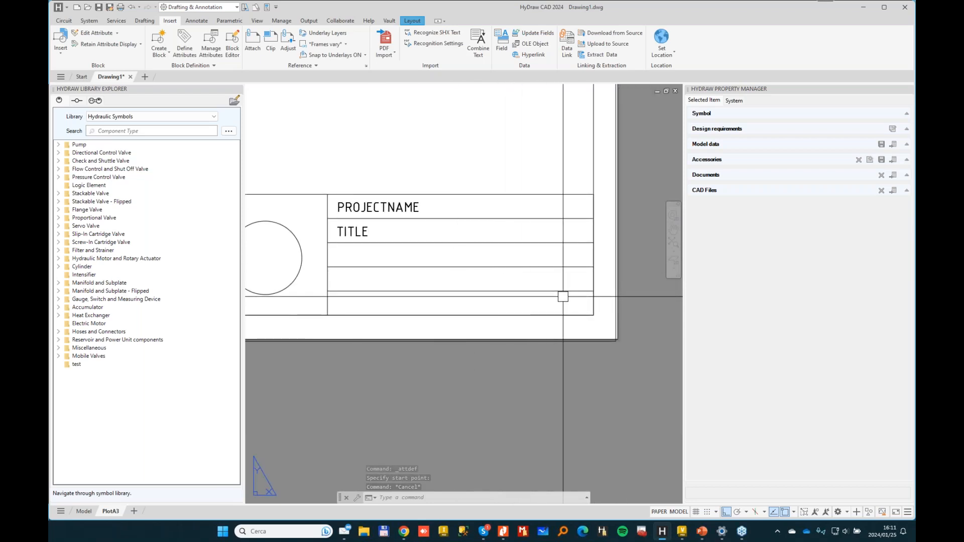
# - Define a SHEETNR attribute with the uppercase SheetSet field CurrentSheetNumber as its default value
pyautogui.click(184, 41)
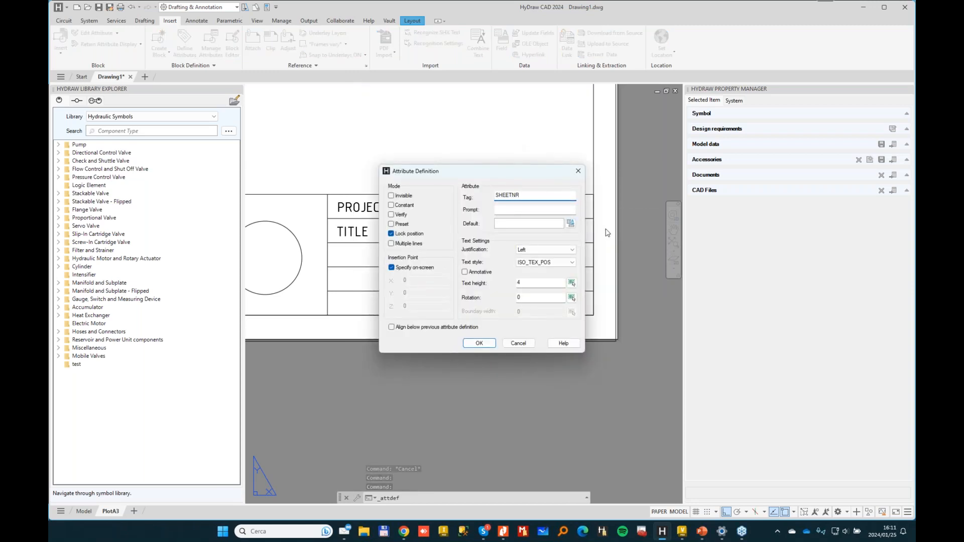
pyautogui.click(570, 223)
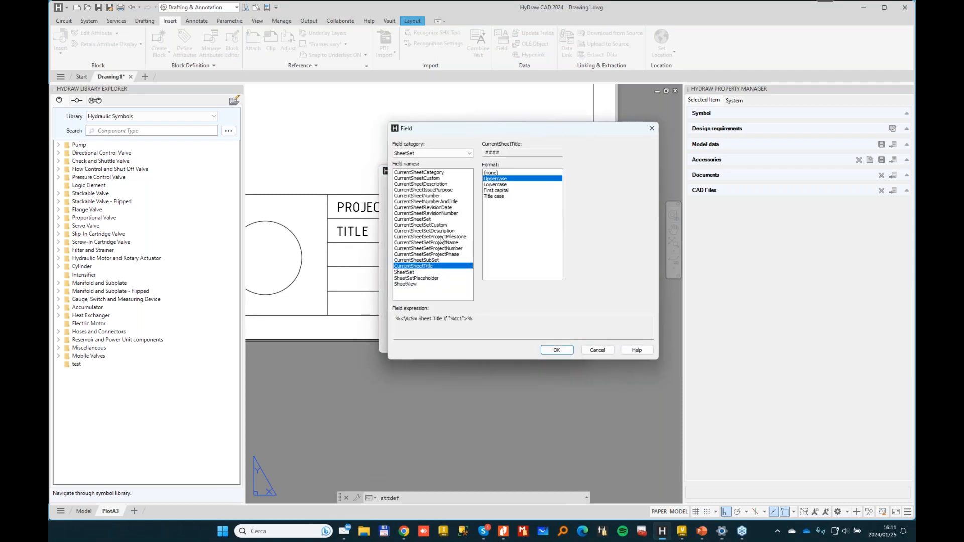
pyautogui.click(410, 196)
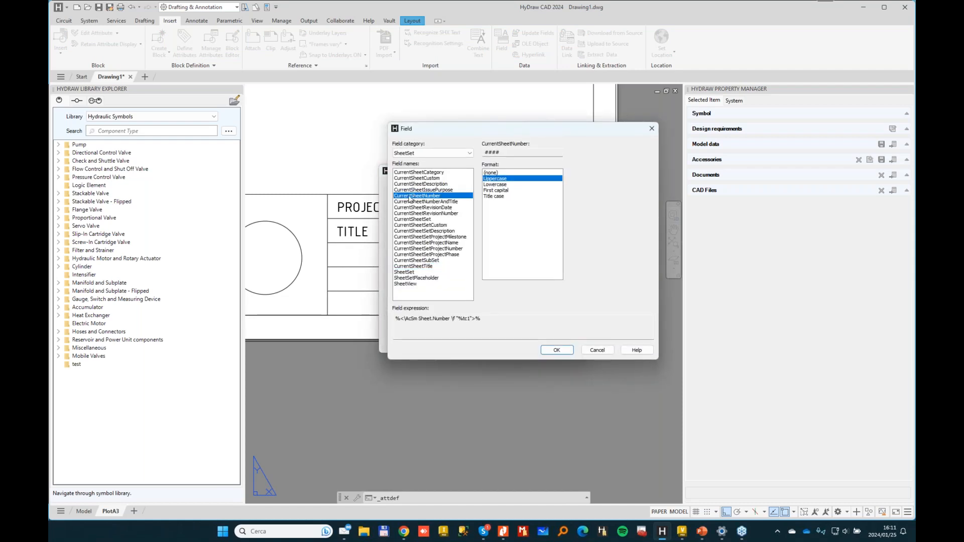
pyautogui.click(557, 350)
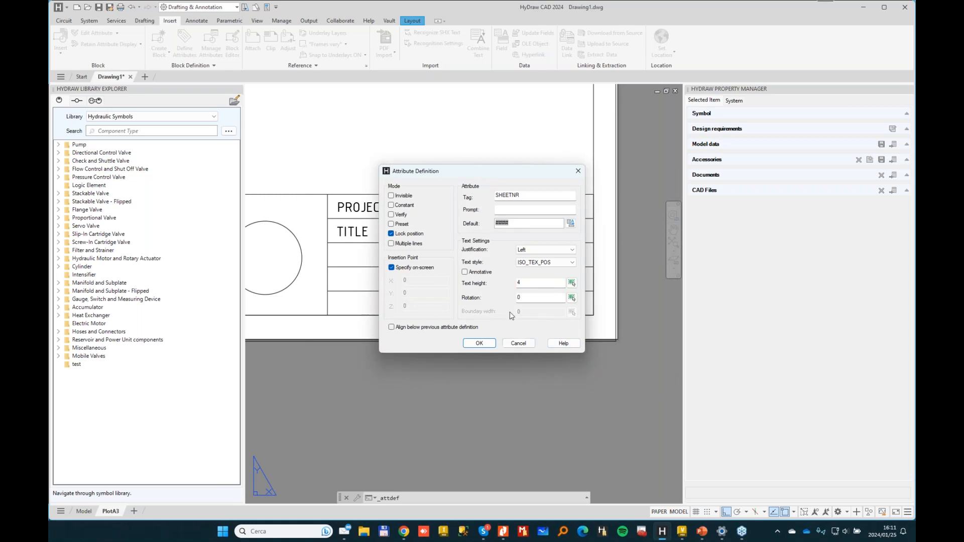
# - Set the attribute's justification to Right and place SHEETNR in the title block's bottom row, right of its middle
pyautogui.click(541, 249)
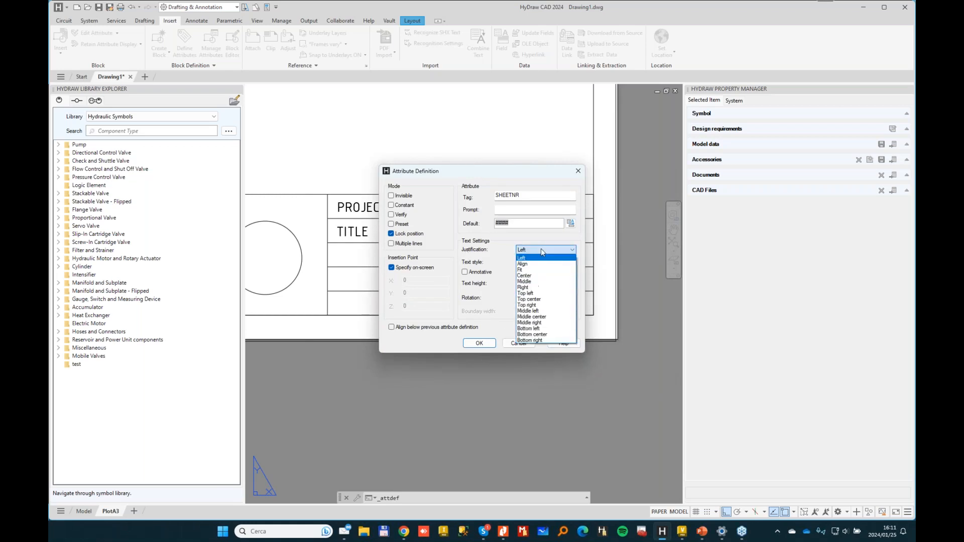
pyautogui.click(529, 288)
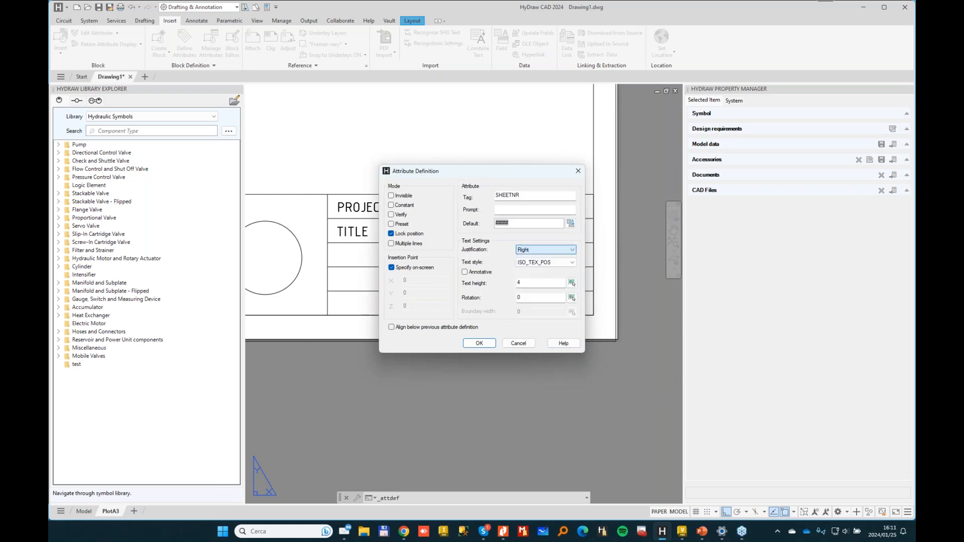
pyautogui.click(479, 344)
pyautogui.scroll(2, 537, 303)
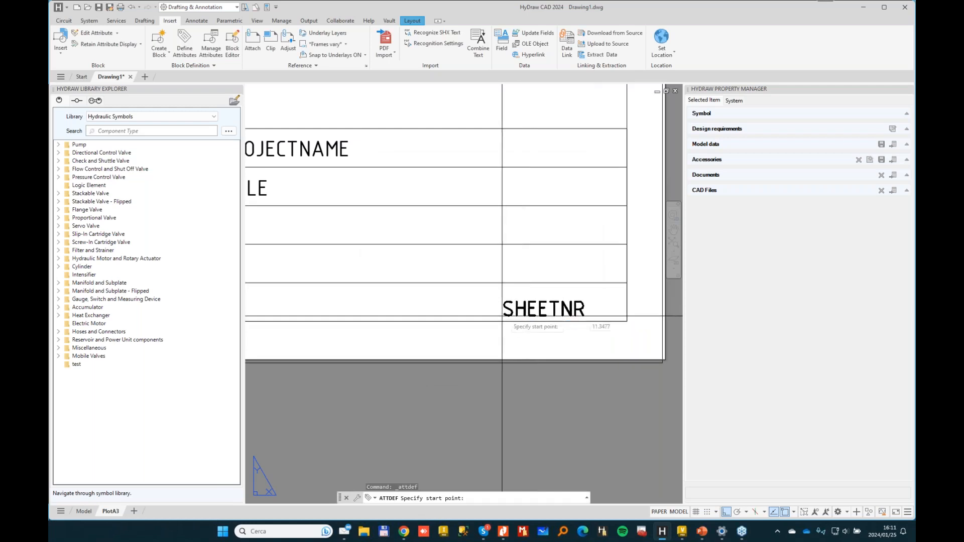
pyautogui.click(529, 310)
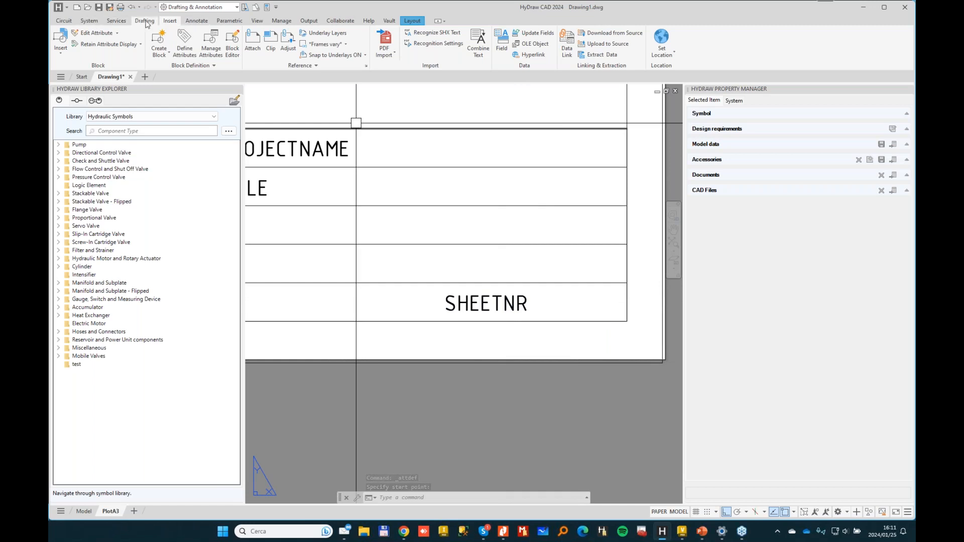
# - Add the single-line text OF directly after SHEETNR in the bottom row, with height 4 and rotation 0
pyautogui.click(145, 20)
pyautogui.click(267, 52)
pyautogui.click(287, 87)
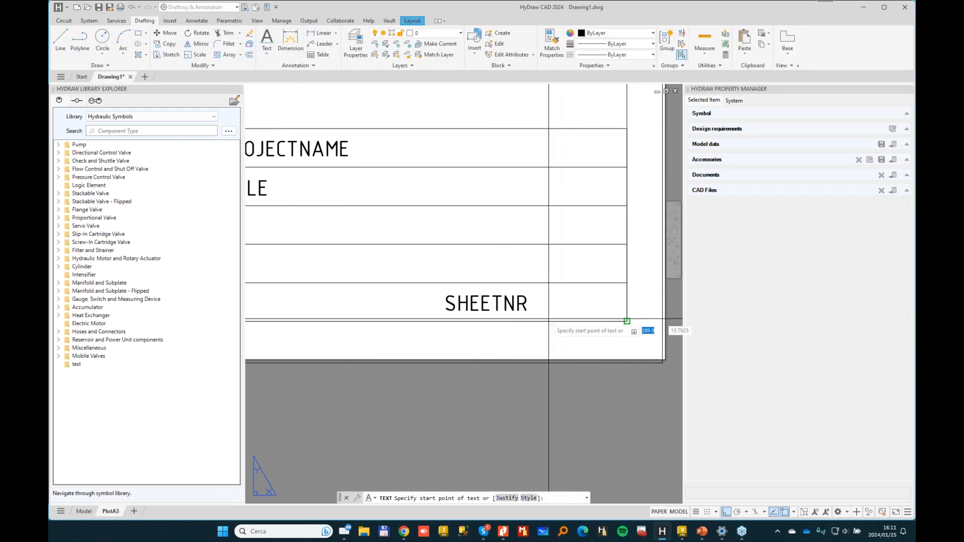
pyautogui.click(534, 310)
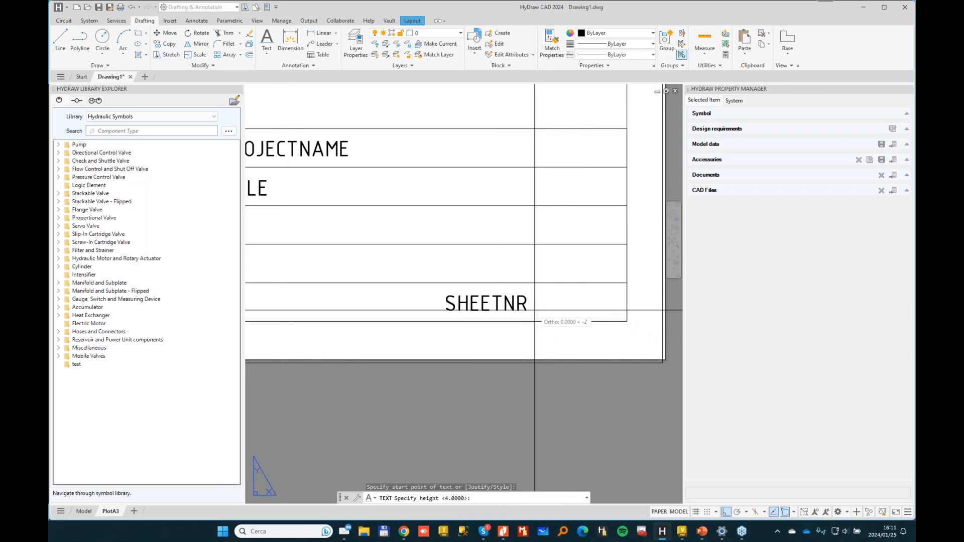
pyautogui.press('Return')
pyautogui.press('Return')
pyautogui.write('OF')
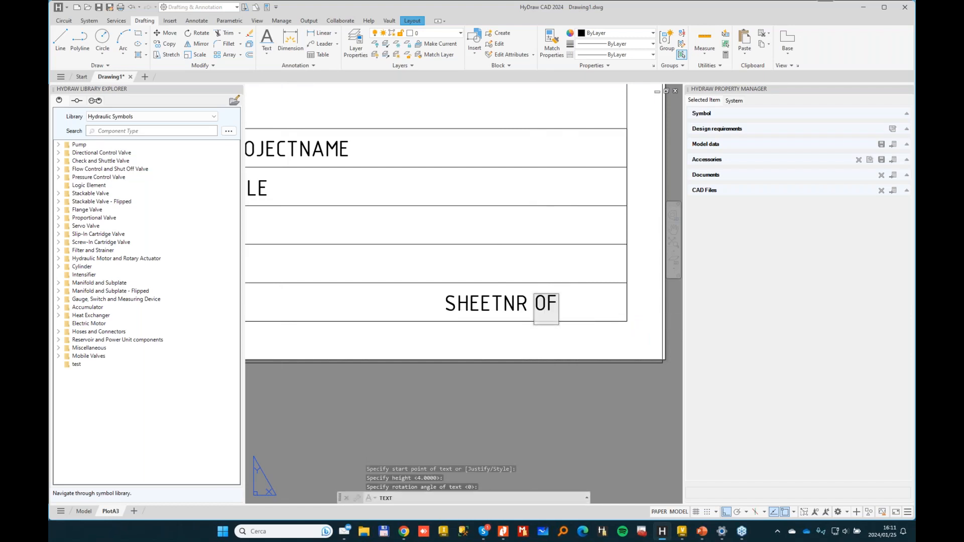
pyautogui.press('Return')
pyautogui.press('Return')
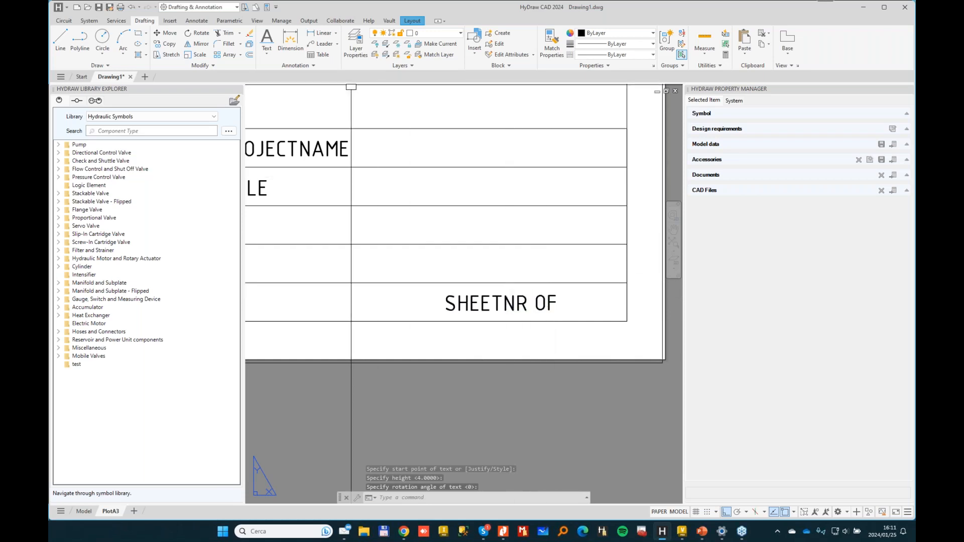
# - Define a TOTALSHEETS attribute and choose the uppercase CurrentSheetSetCustom field with custom property name TOTALSHEETNR for its default value
pyautogui.click(169, 21)
pyautogui.click(184, 42)
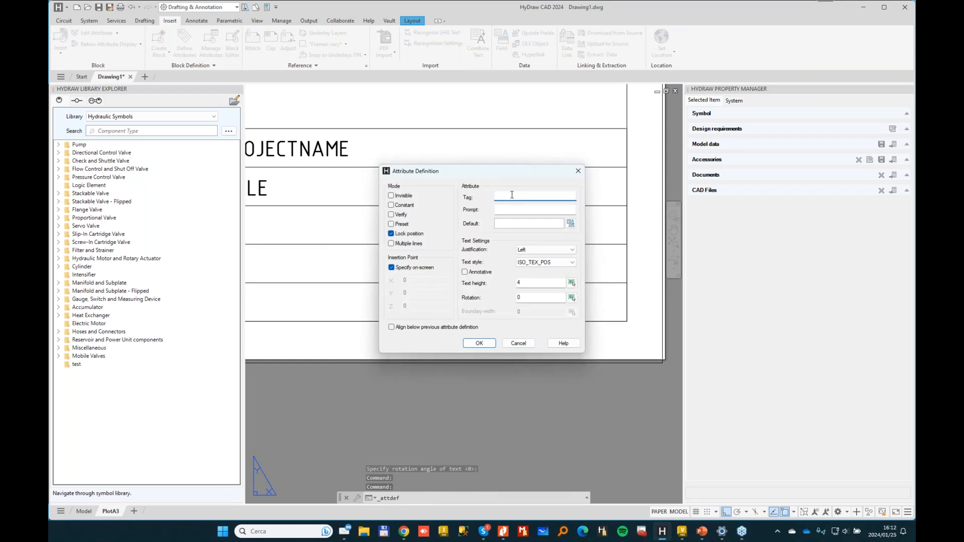
pyautogui.write('TOT')
pyautogui.click(571, 223)
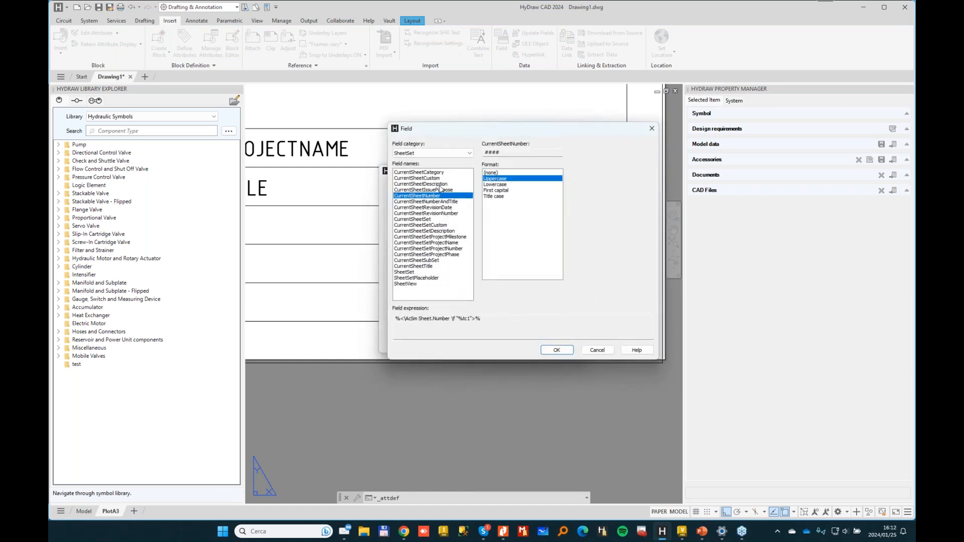
pyautogui.click(440, 225)
pyautogui.click(515, 296)
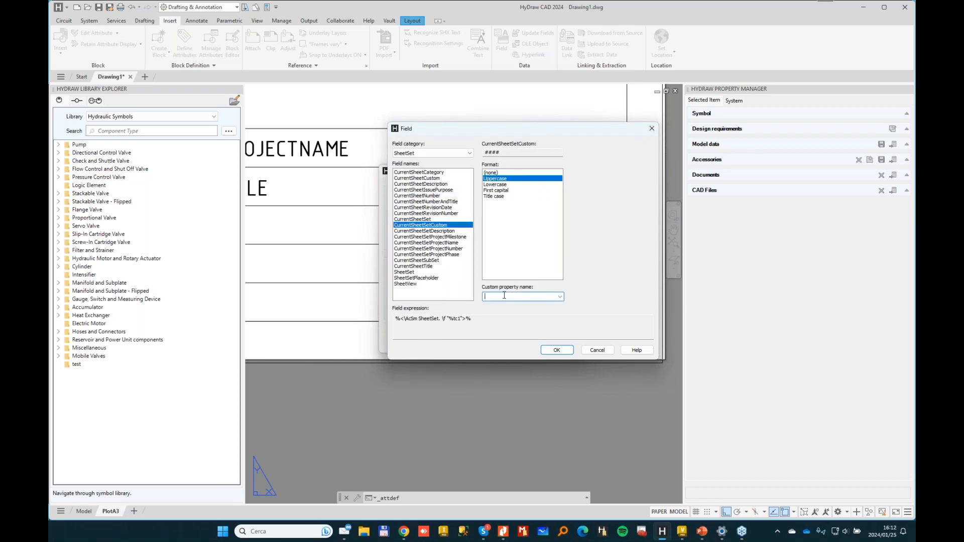
pyautogui.moveTo(533, 131); pyautogui.dragTo(551, 133)
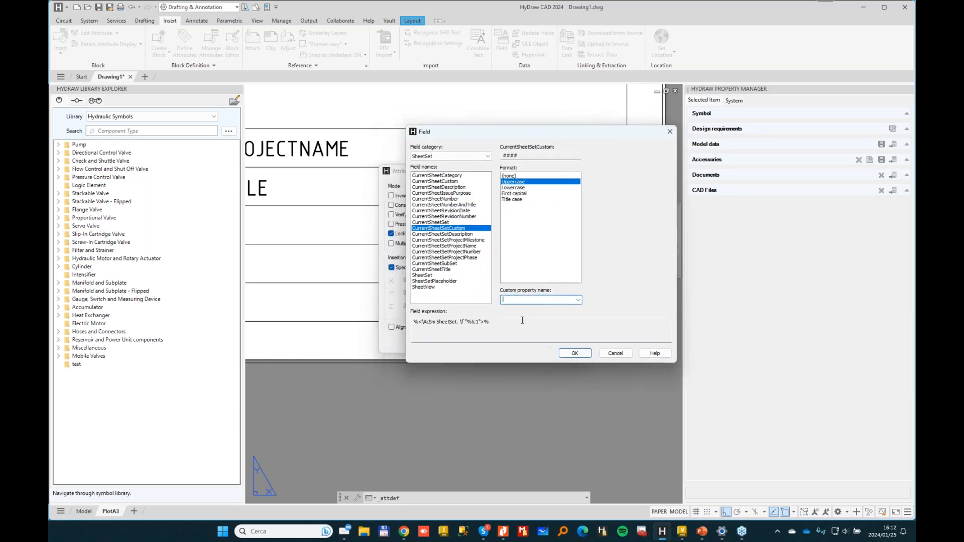
pyautogui.write('SHEETN')
pyautogui.press('Home')
pyautogui.write('TOTALSHEETNR')
# - Copy the property name TOTALSHEETNR into a new Notepad (Blocco note) document, move that window aside and return to HyDraw CAD
pyautogui.moveTo(541, 301); pyautogui.dragTo(493, 300)
pyautogui.hotkey('ctrl', 'c')
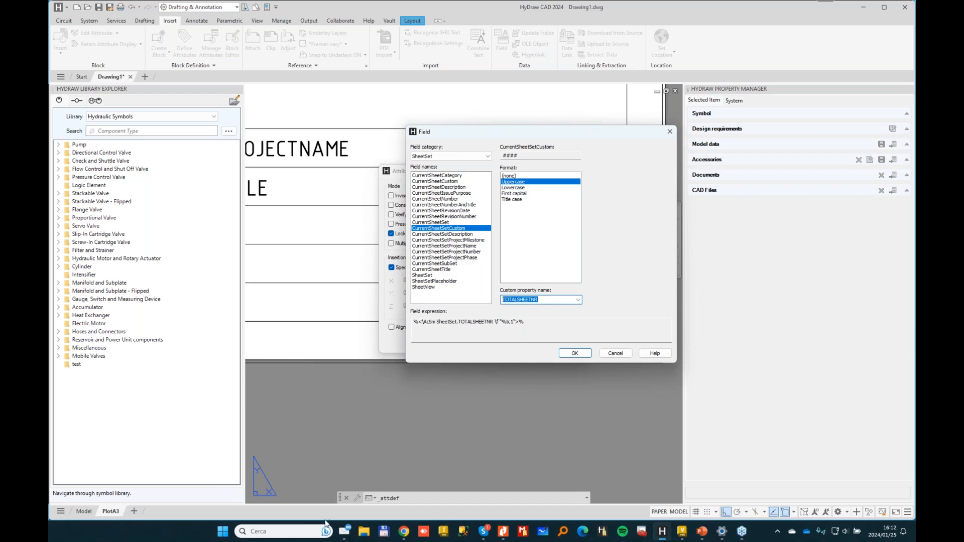
pyautogui.click(222, 531)
pyautogui.write('NOTE')
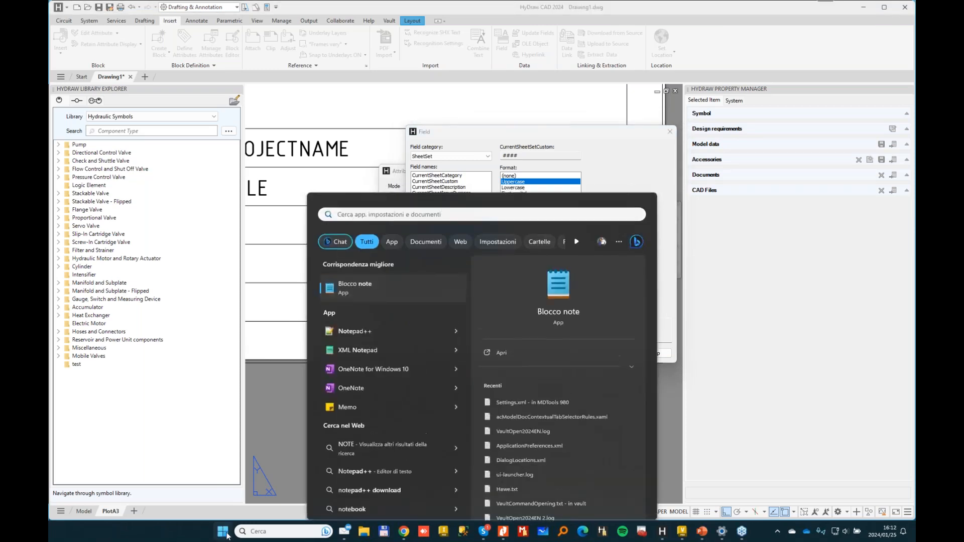
pyautogui.press('Return')
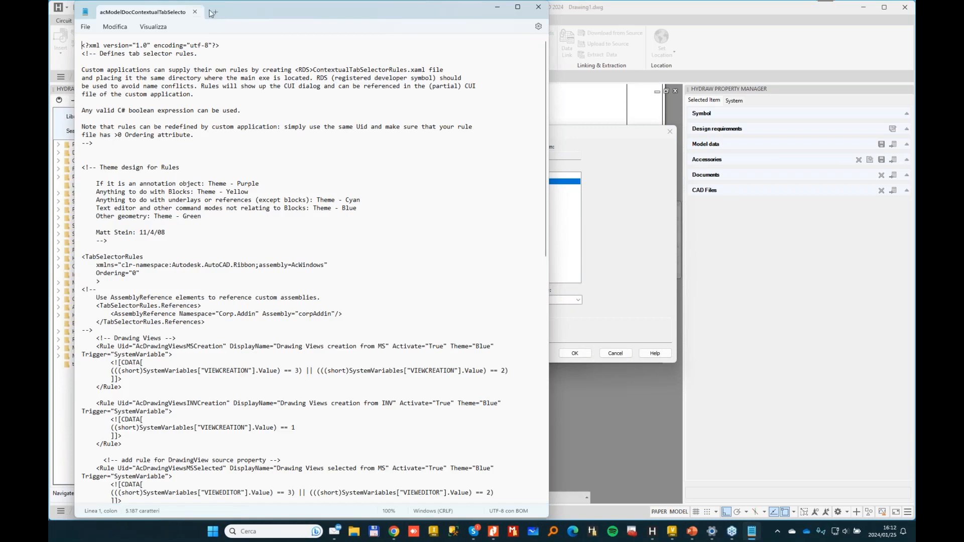
pyautogui.click(215, 12)
pyautogui.hotkey('ctrl', 'v')
pyautogui.moveTo(409, 8); pyautogui.dragTo(49, 219)
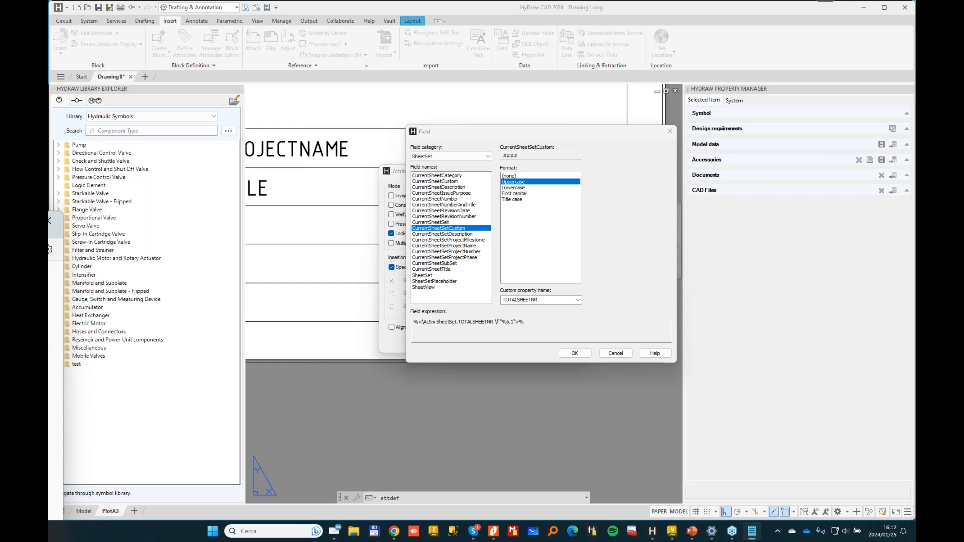
pyautogui.hotkey('alt', 'Tab')
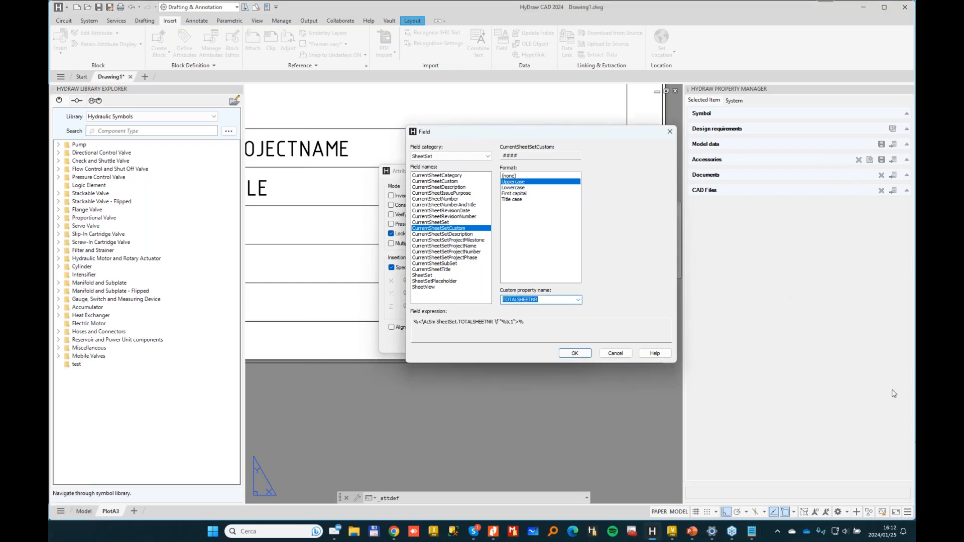
# - Accept the field as the default value and place the TOTALSHEETS attribute directly after OF in the bottom row
pyautogui.click(575, 353)
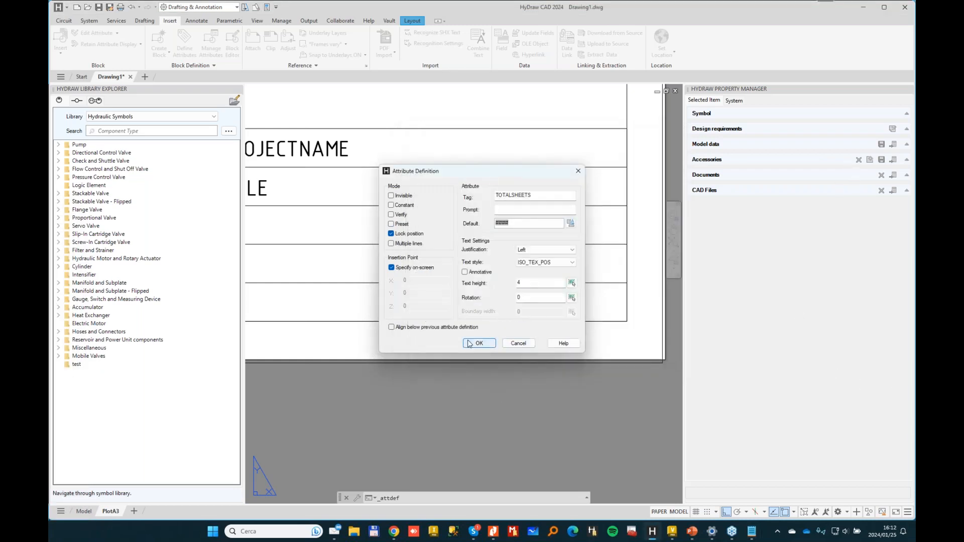
pyautogui.click(477, 344)
pyautogui.scroll(3, 482, 342)
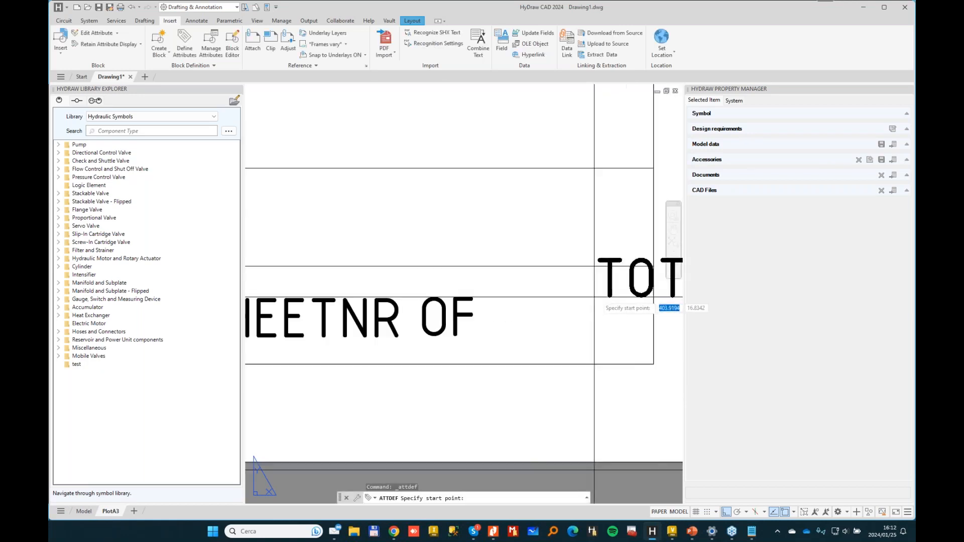
pyautogui.click(496, 334)
pyautogui.scroll(-4, 502, 286)
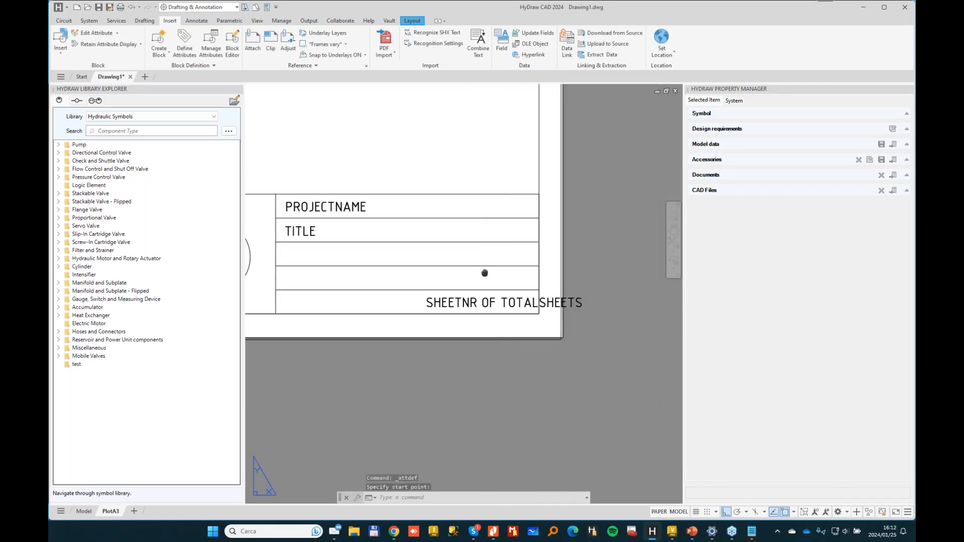
# - Start a block definition named TB_WEBINAR with its base point at the title block's lower-right corner
pyautogui.scroll(-2, 452, 274)
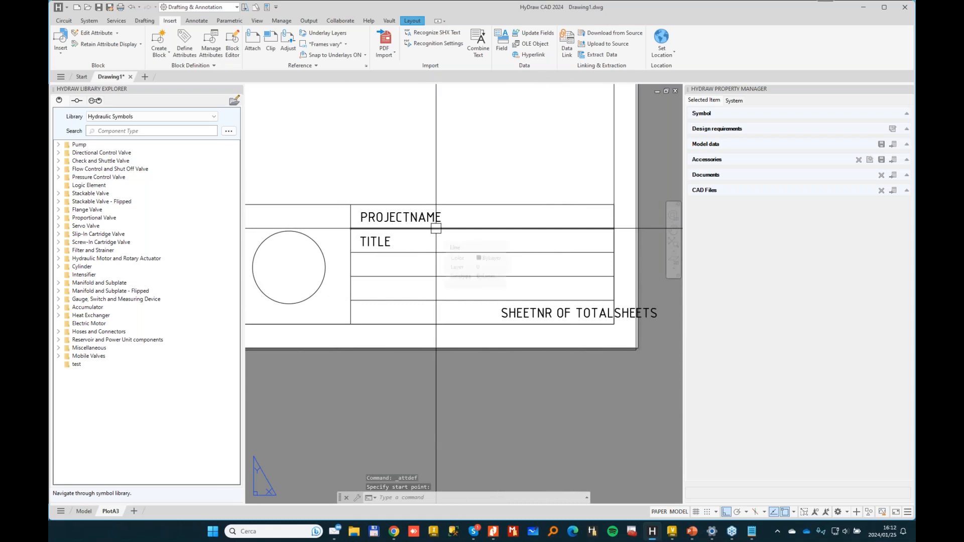
pyautogui.scroll(-2, 486, 220)
pyautogui.moveTo(489, 214); pyautogui.dragTo(529, 258, button='middle')
pyautogui.click(159, 41)
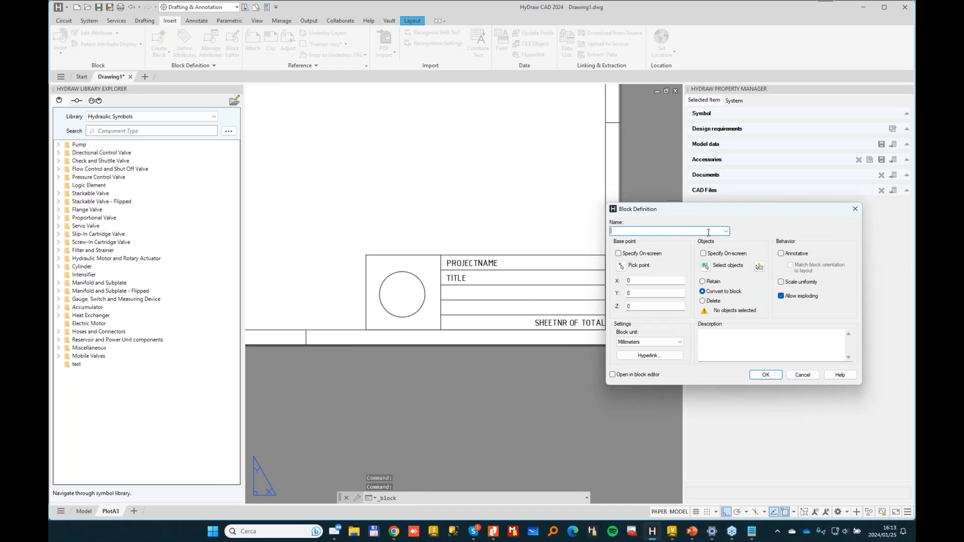
pyautogui.click(635, 266)
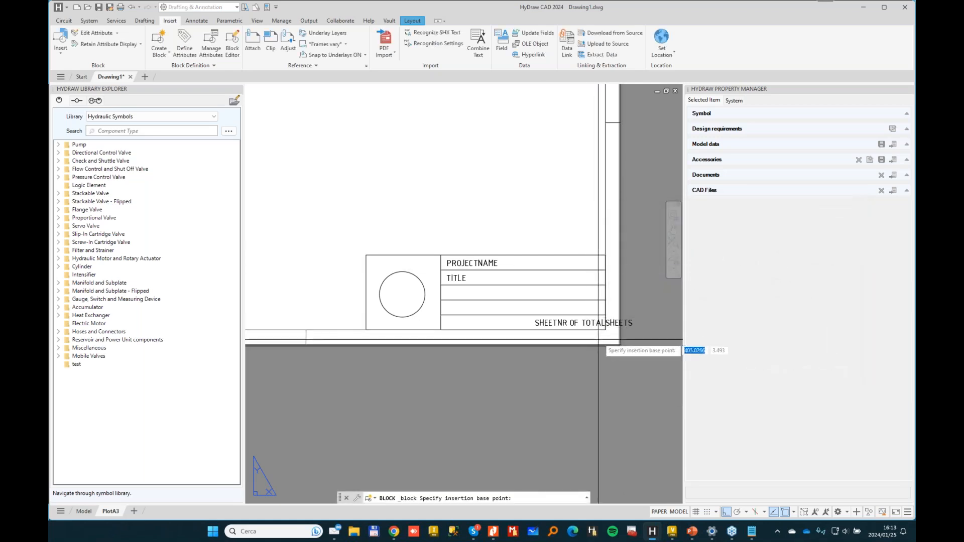
pyautogui.click(605, 329)
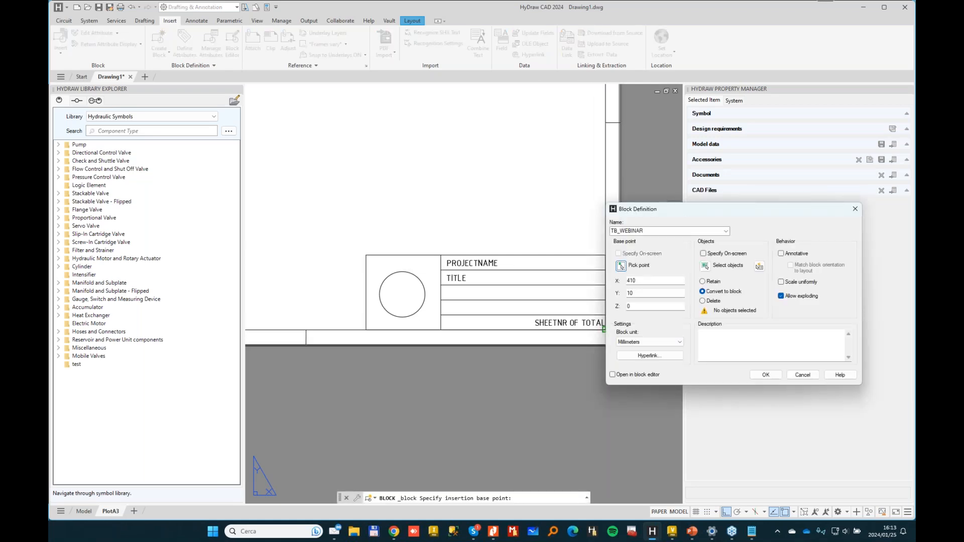
# - Select the whole title block with its attributes as the block's objects, create the block and accept the default attribute values
pyautogui.click(705, 266)
pyautogui.click(350, 243)
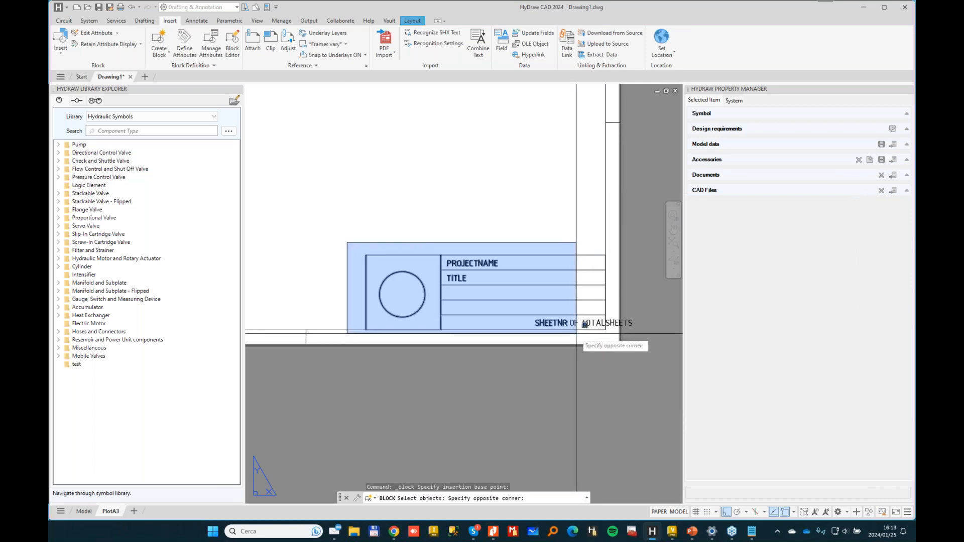
pyautogui.click(647, 335)
pyautogui.press('Return')
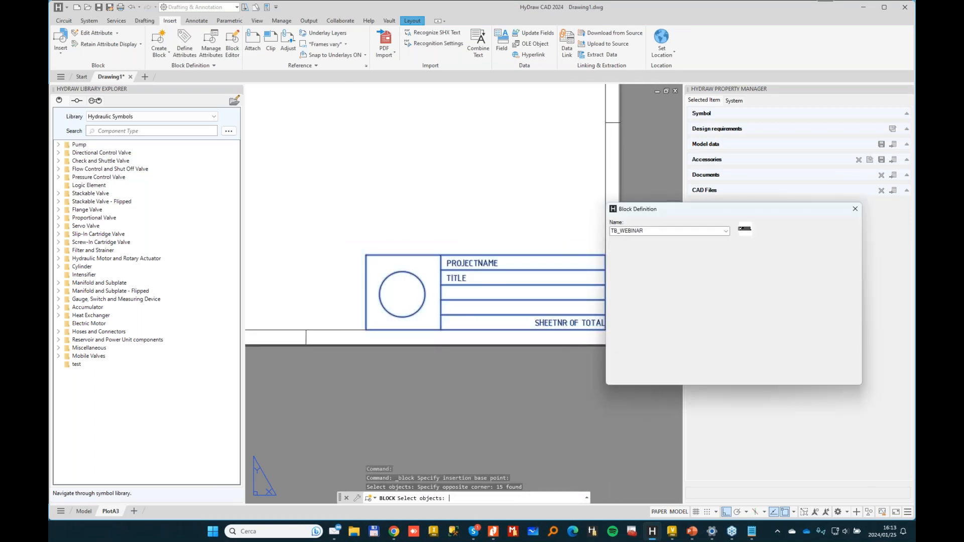
pyautogui.click(766, 375)
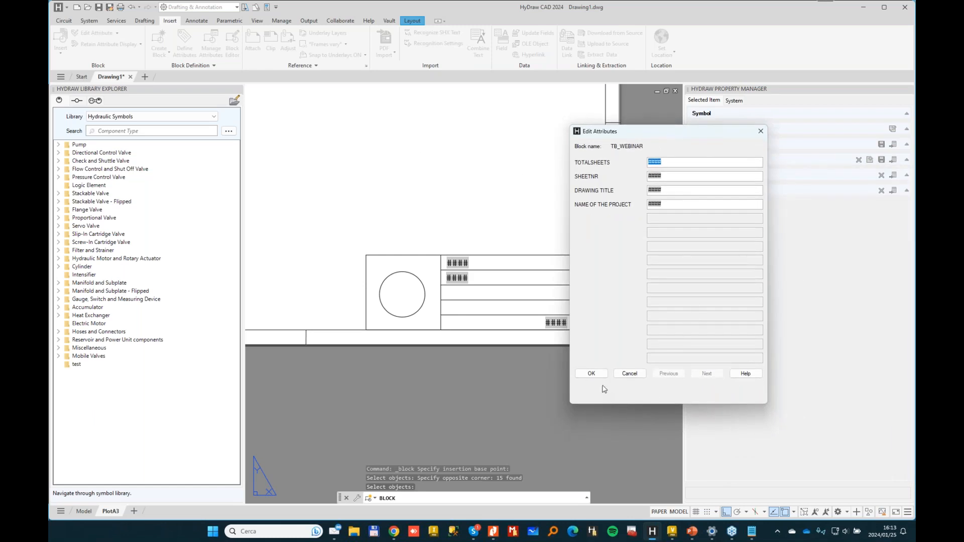
pyautogui.click(590, 374)
# - Save the drawing as a HyDraw Drawing Template (.dwt) named A3_WEBINAR_SHEETSETS with metric measurement in the Templates folder, and close it
pyautogui.scroll(-5, 497, 312)
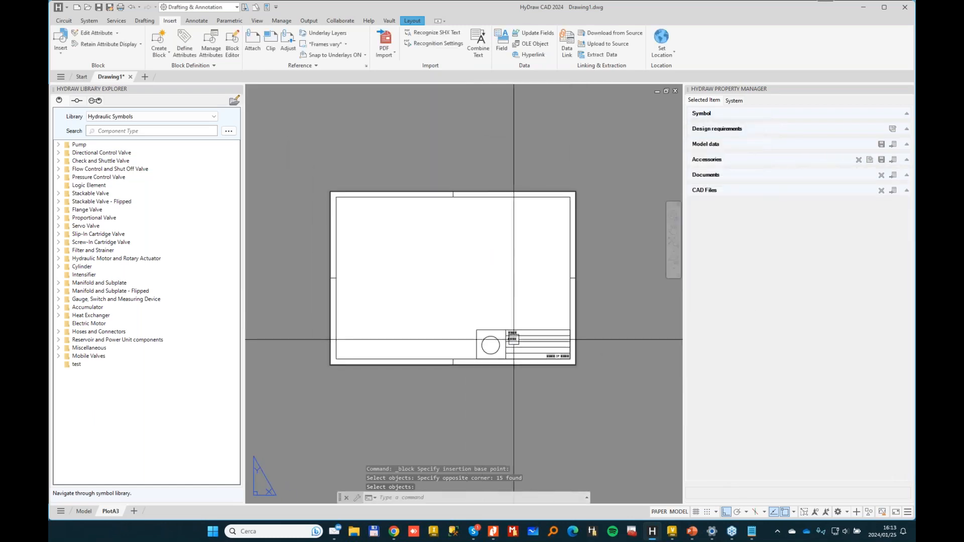
pyautogui.scroll(4, 502, 328)
pyautogui.scroll(-2, 559, 233)
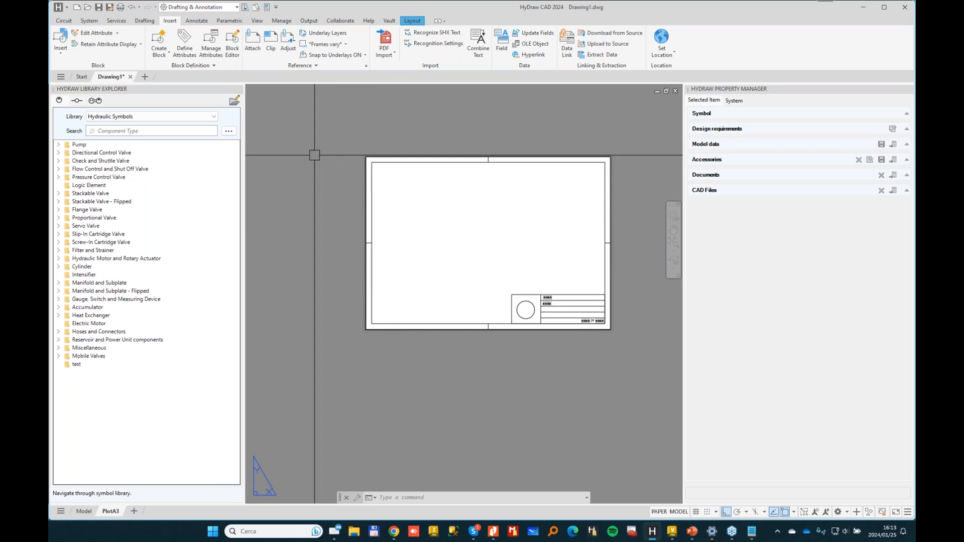
pyautogui.click(58, 7)
pyautogui.click(75, 119)
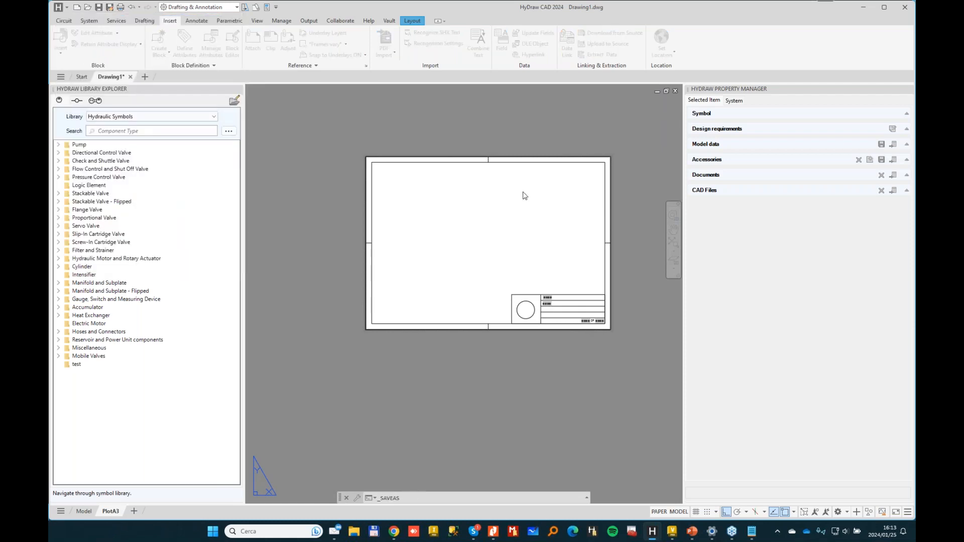
pyautogui.click(562, 395)
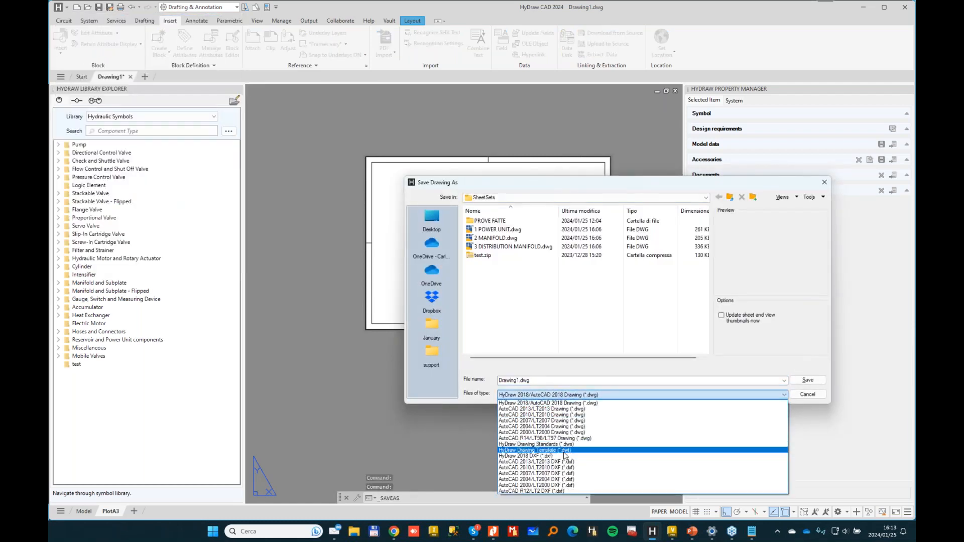
pyautogui.click(560, 450)
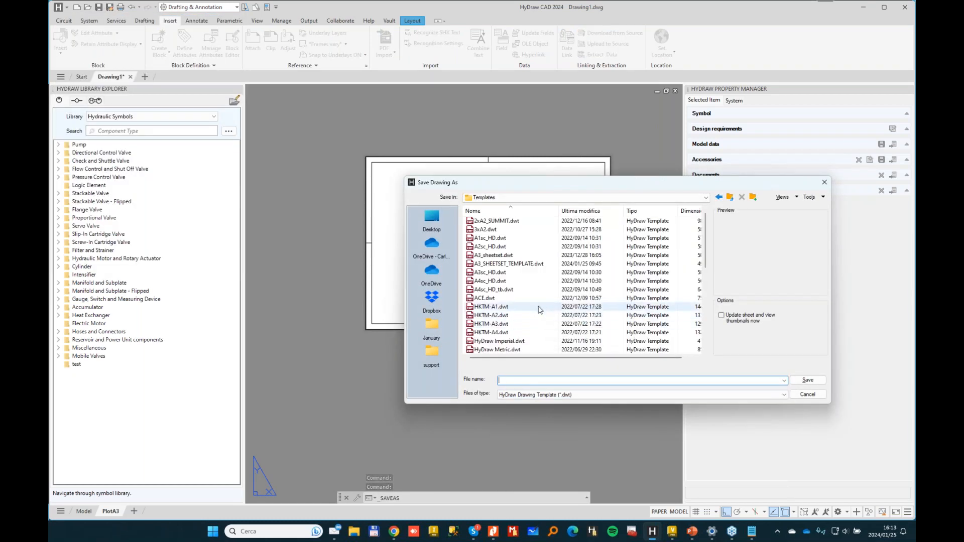
pyautogui.press('capslock')
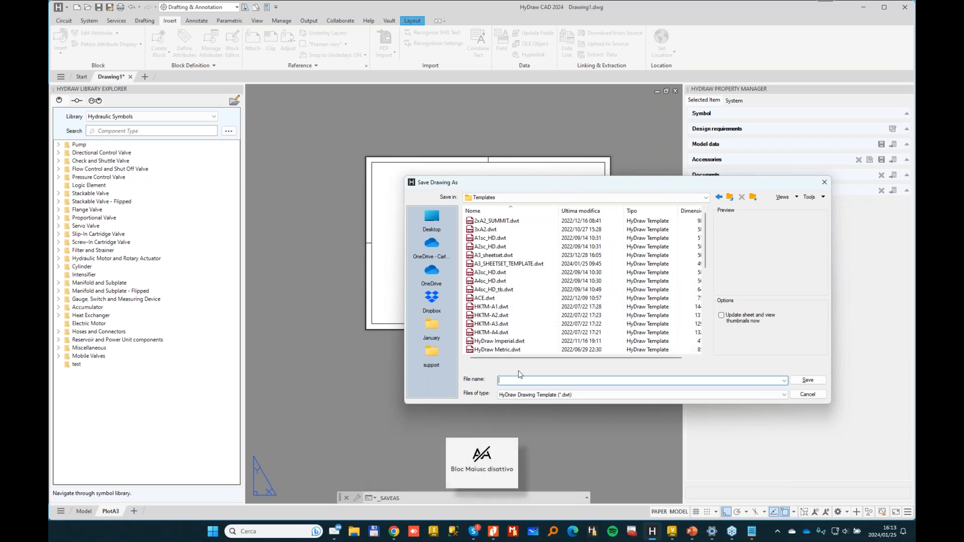
pyautogui.write('A3_')
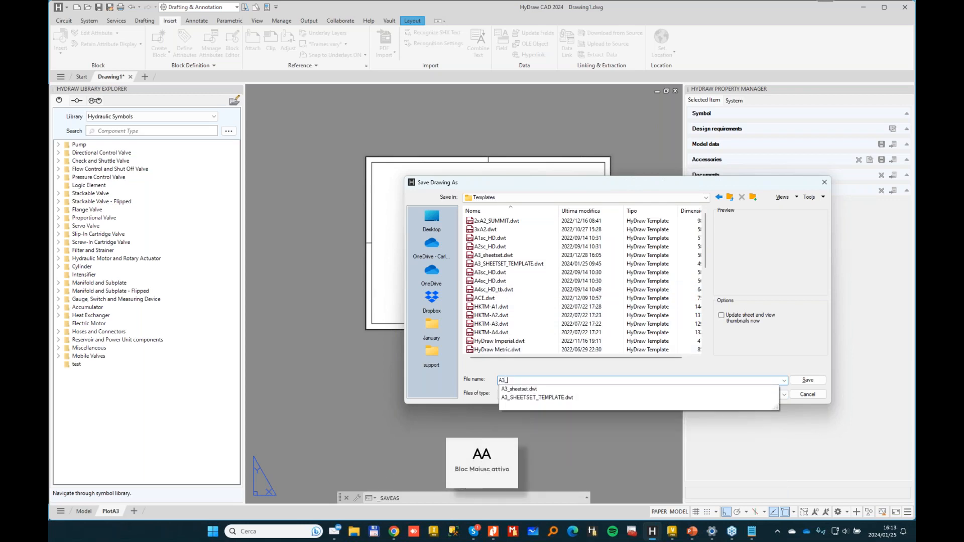
pyautogui.write('WEBINAR_SHEETSETS')
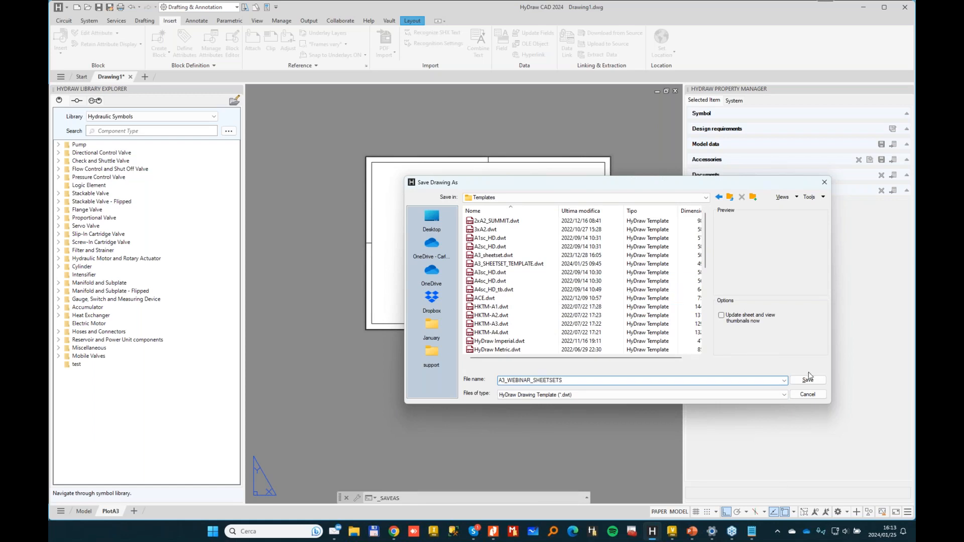
pyautogui.click(808, 380)
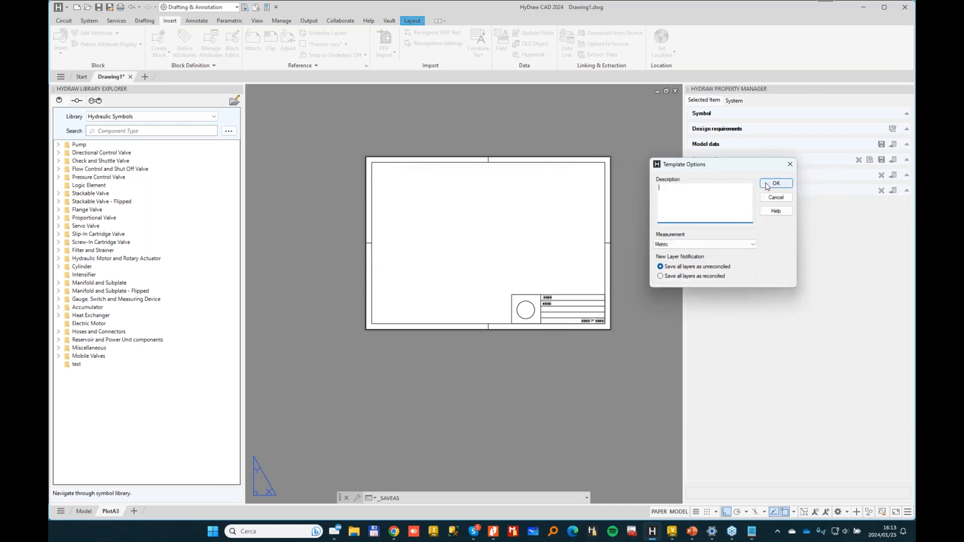
pyautogui.click(771, 185)
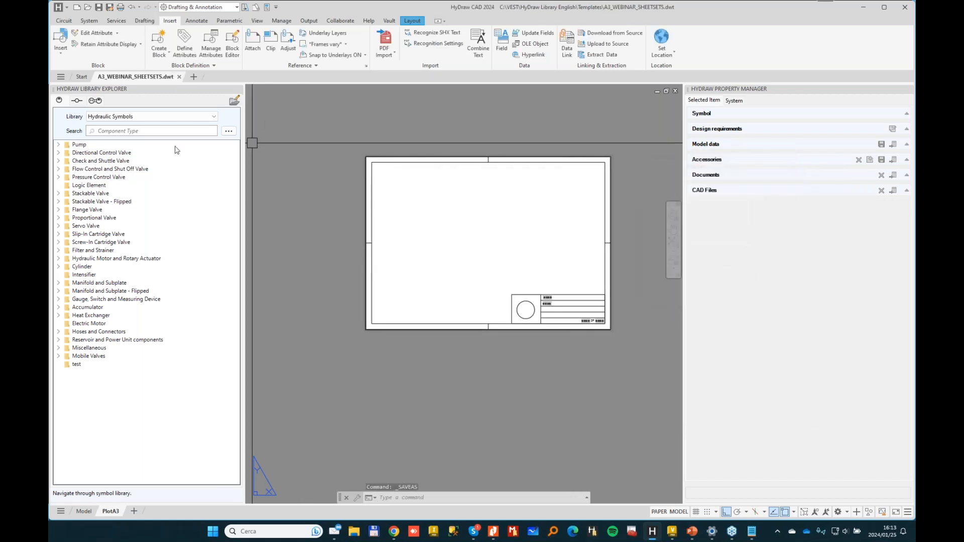
pyautogui.click(180, 77)
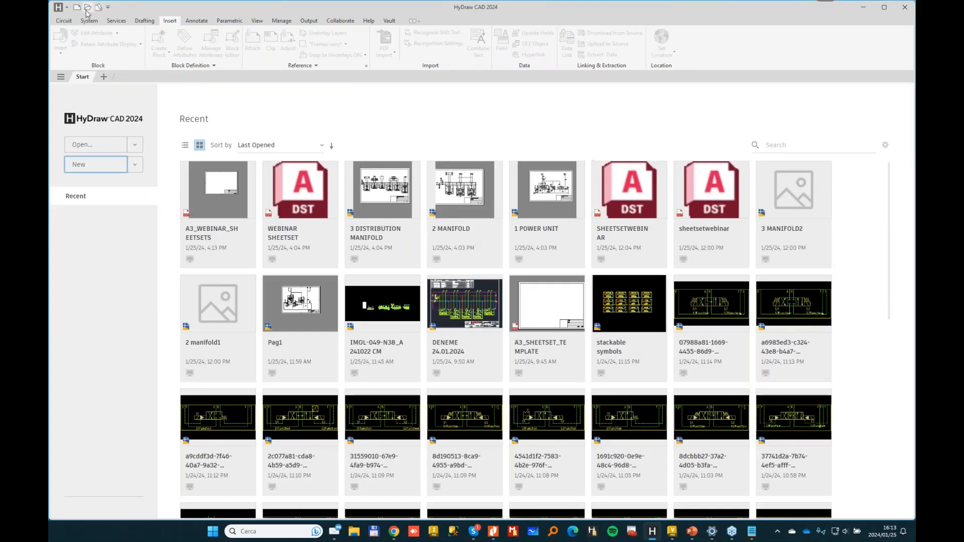
# - Start a new sheet set from existing drawings, named VEST WEBINAR 2024, keeping D:\2024\Webinar\January\SheetSets as the storage folder
pyautogui.click(100, 7)
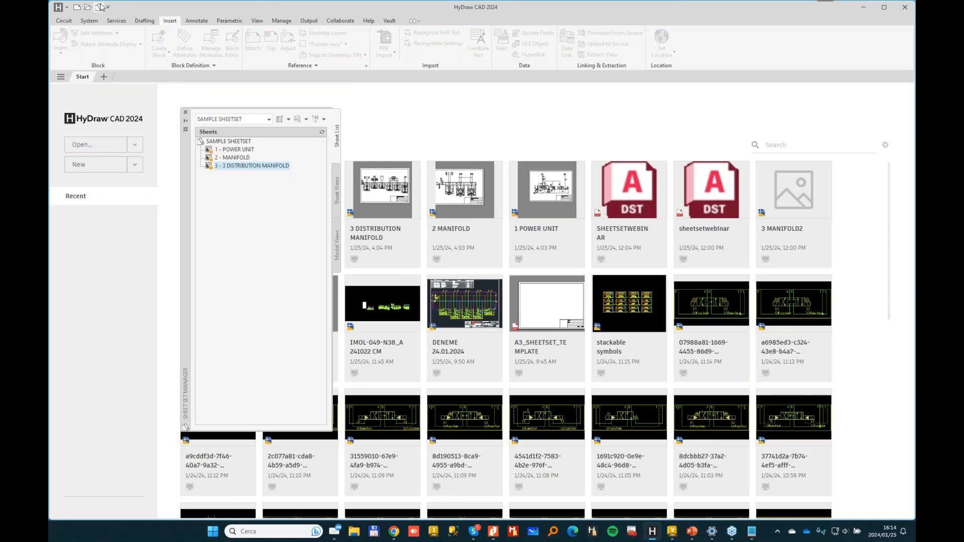
pyautogui.click(269, 119)
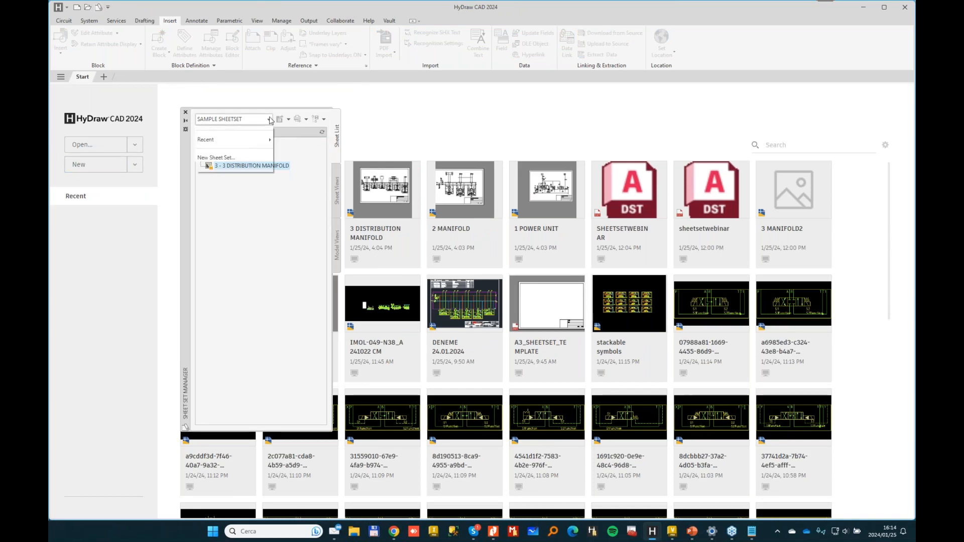
pyautogui.click(215, 165)
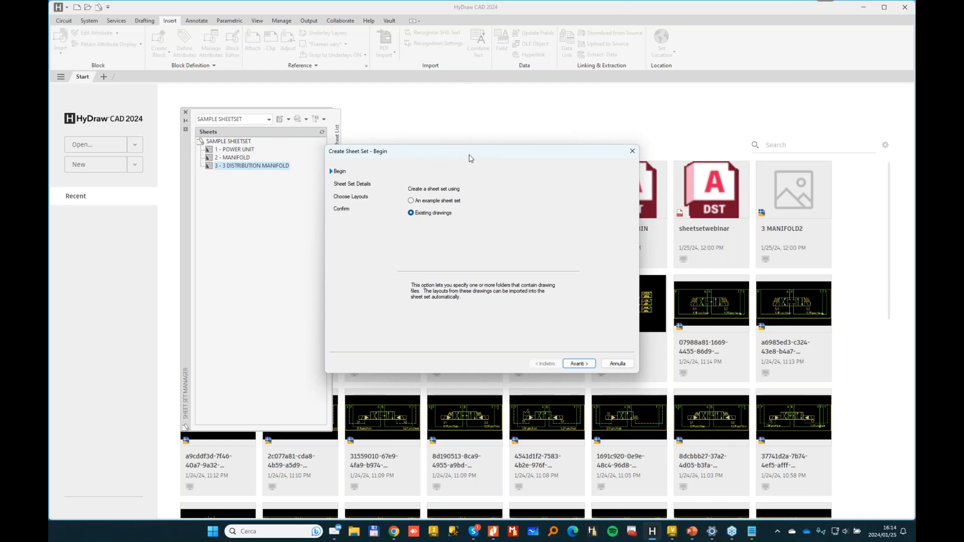
pyautogui.moveTo(461, 153); pyautogui.dragTo(496, 136)
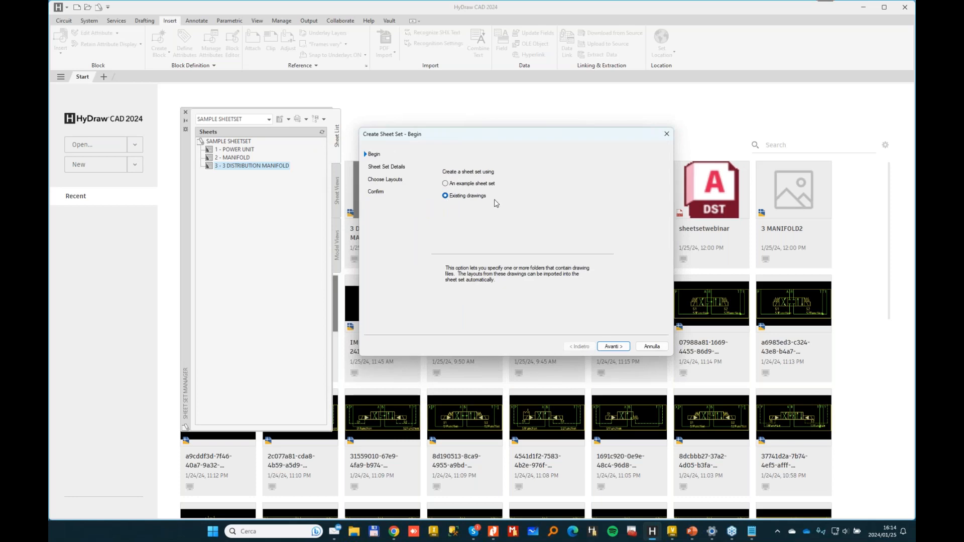
pyautogui.click(613, 346)
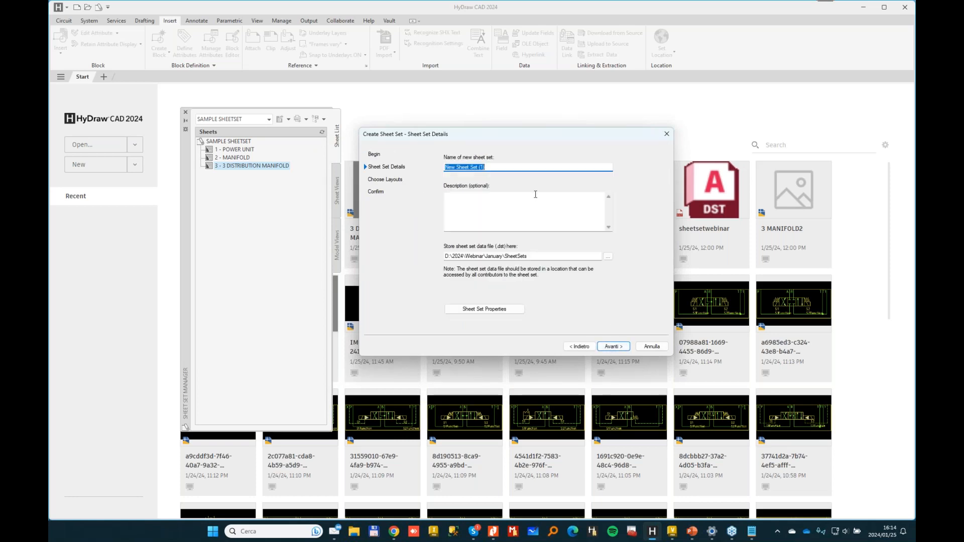
pyautogui.write('VEST WEBINAR 2024')
pyautogui.click(483, 255)
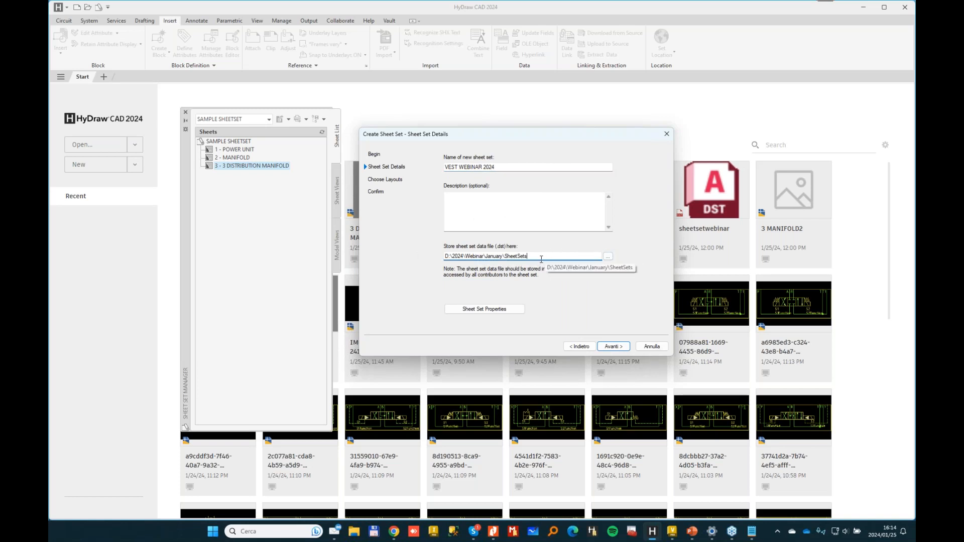
pyautogui.moveTo(445, 256); pyautogui.dragTo(559, 257)
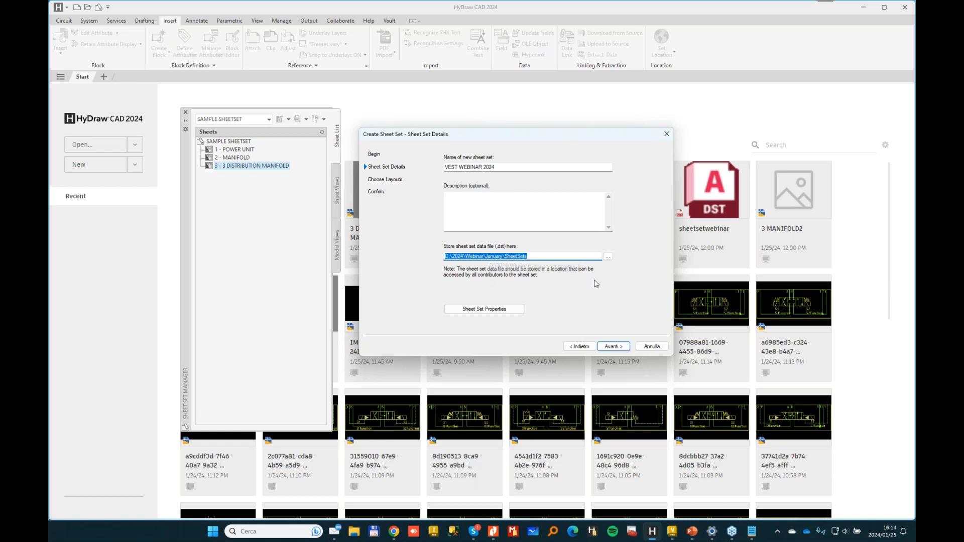
# - Enter VEST WEBINAR as the project name in the new sheet set's properties
pyautogui.click(487, 309)
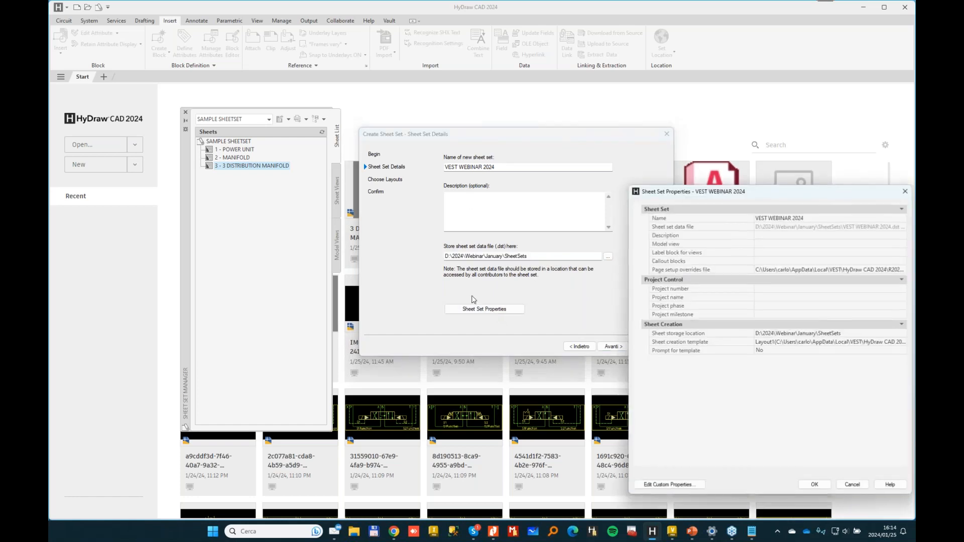
pyautogui.moveTo(728, 187); pyautogui.dragTo(532, 129)
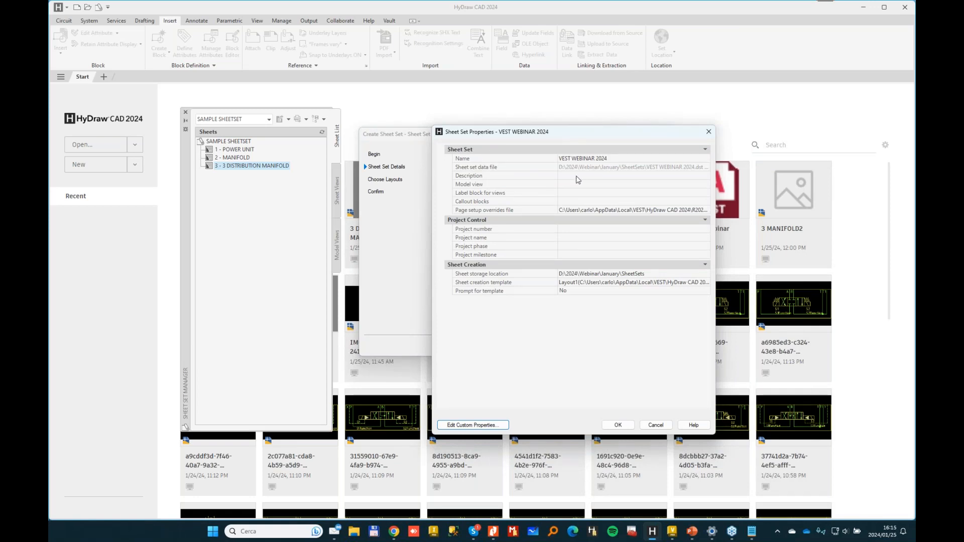
pyautogui.click(572, 237)
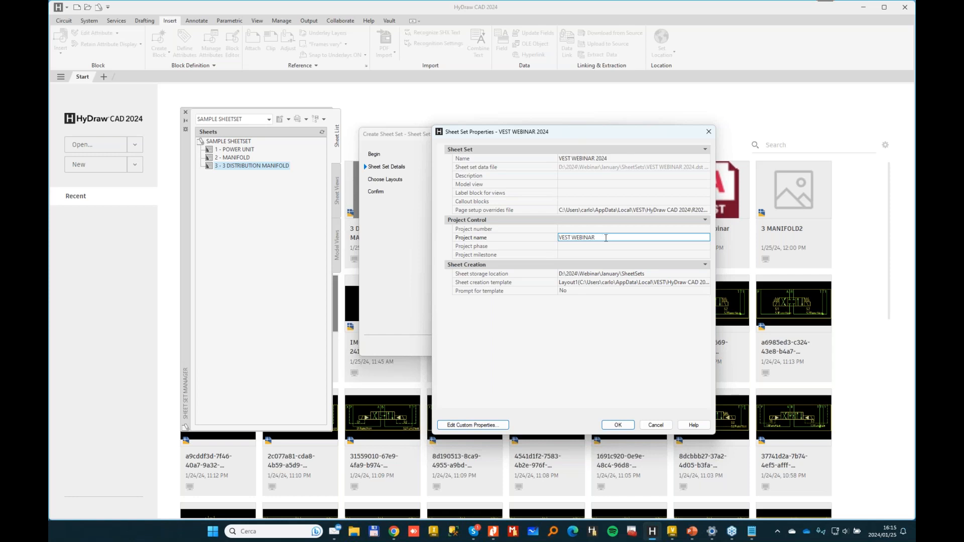
# - Set the sheet creation template to the PlotA3 layout of A3_WEBINAR_SHEETSETS.dwt and accept the sheet set properties
pyautogui.click(583, 284)
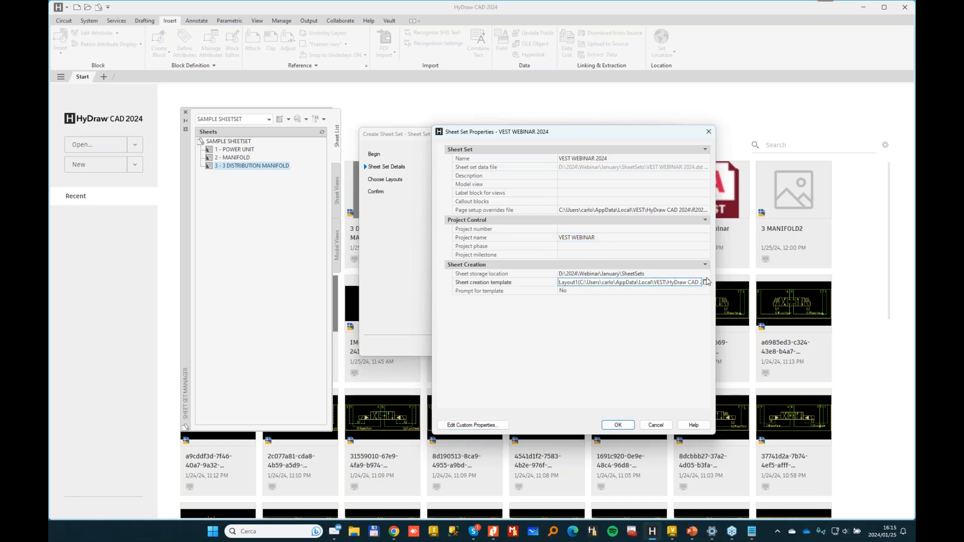
pyautogui.click(707, 283)
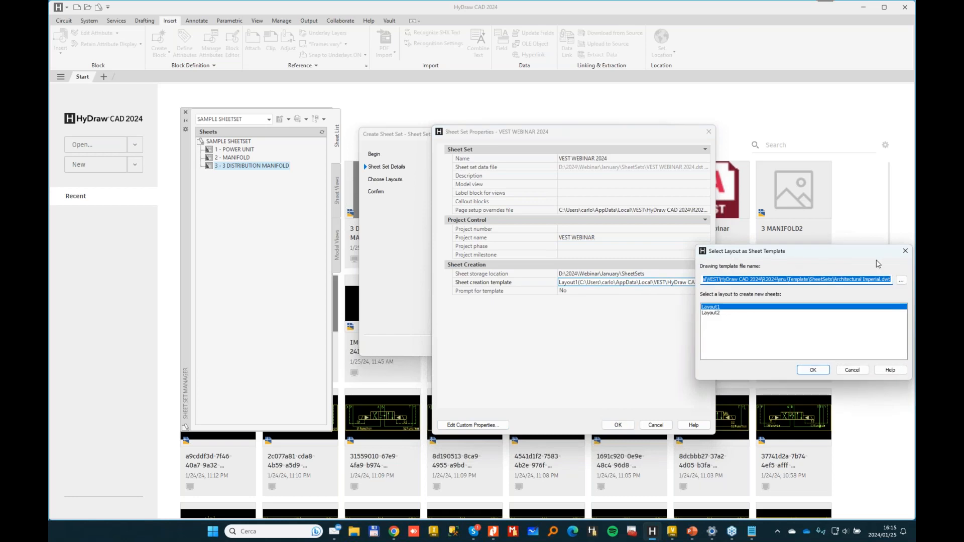
pyautogui.click(902, 281)
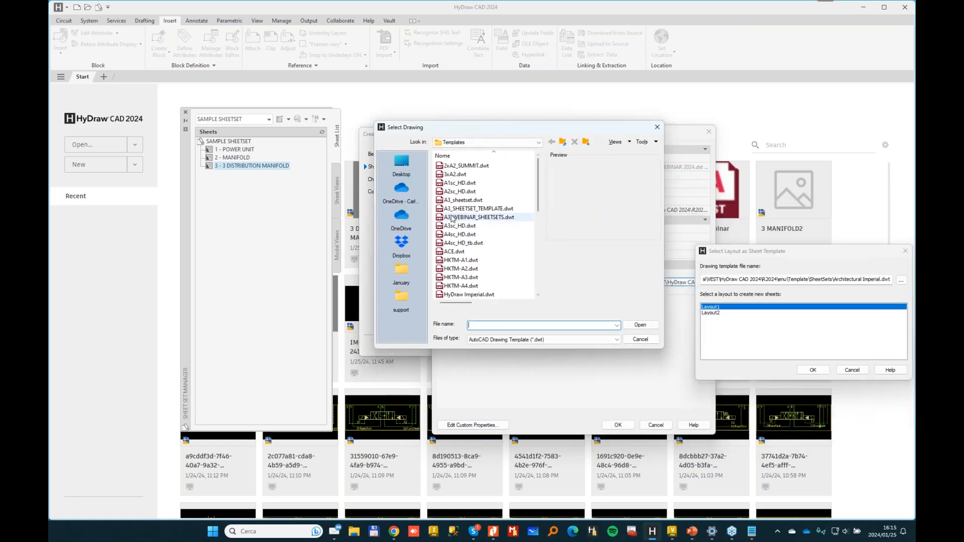
pyautogui.click(460, 218)
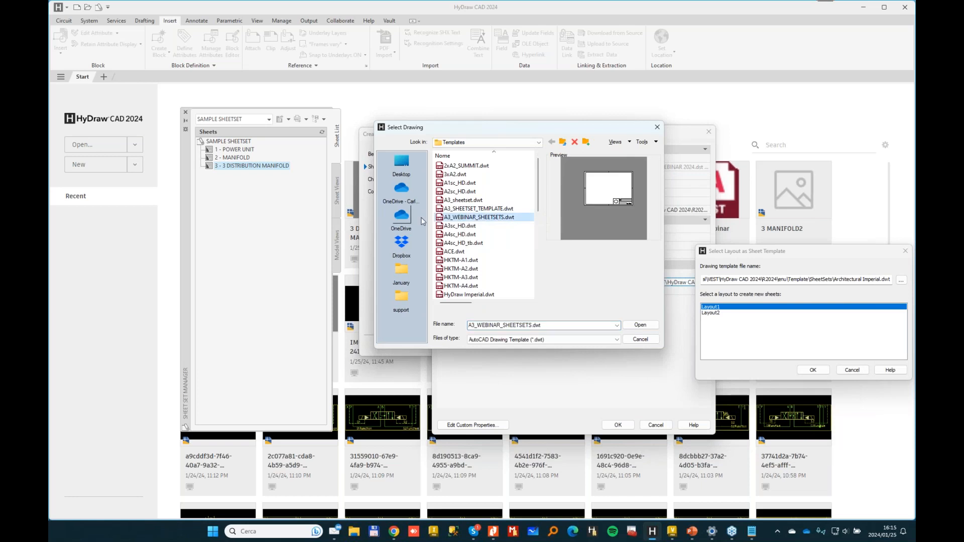
pyautogui.click(640, 326)
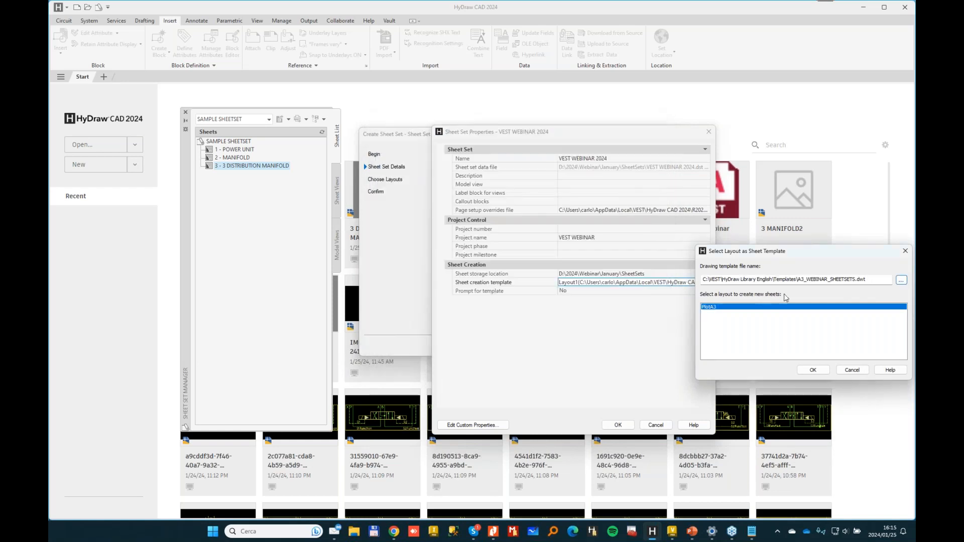
pyautogui.click(713, 308)
pyautogui.click(812, 370)
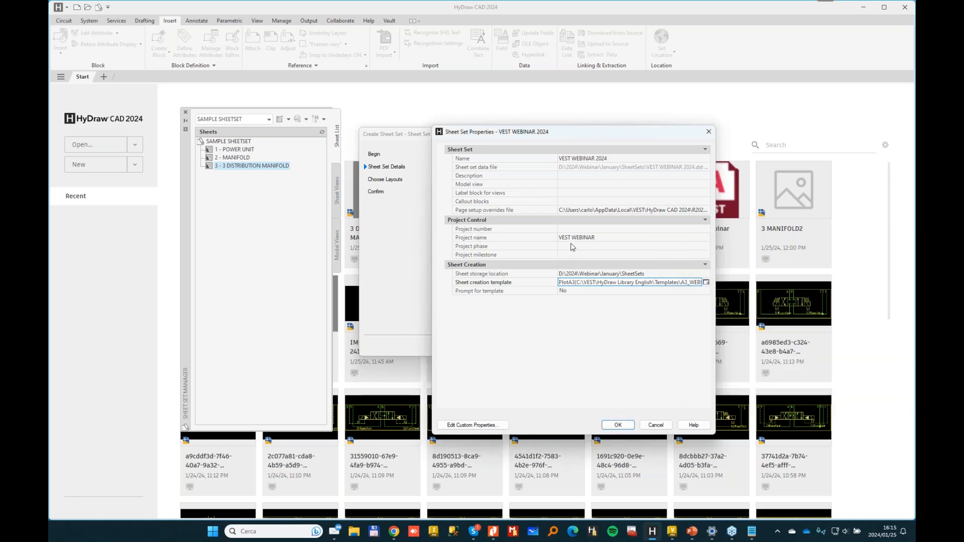
pyautogui.click(618, 425)
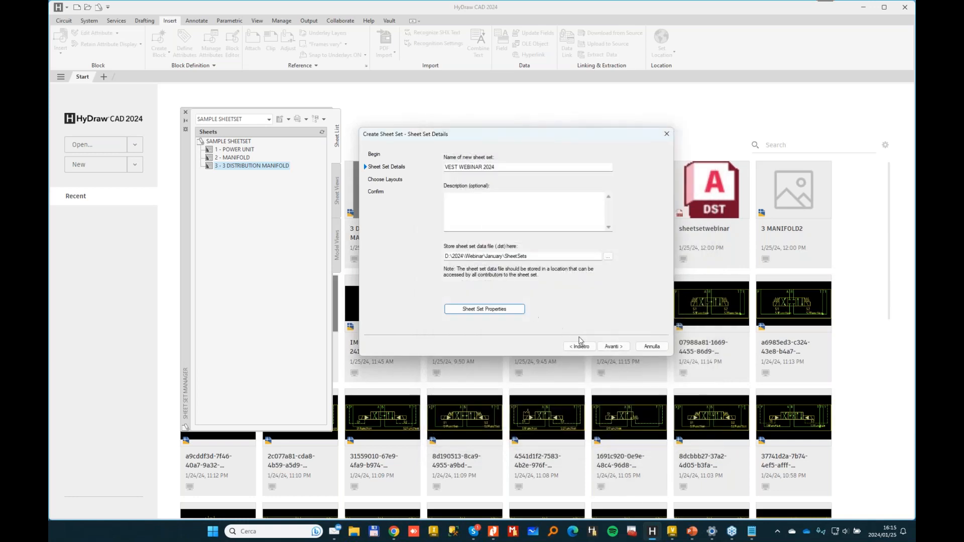
# - Finish creating the sheet set without importing any layouts, and open a new blank drawing
pyautogui.click(619, 348)
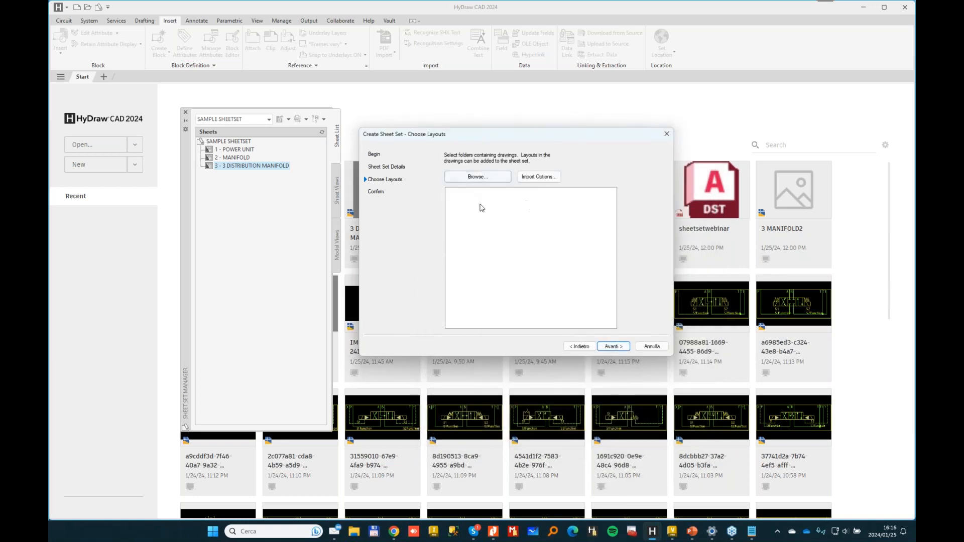
pyautogui.click(621, 347)
pyautogui.click(622, 348)
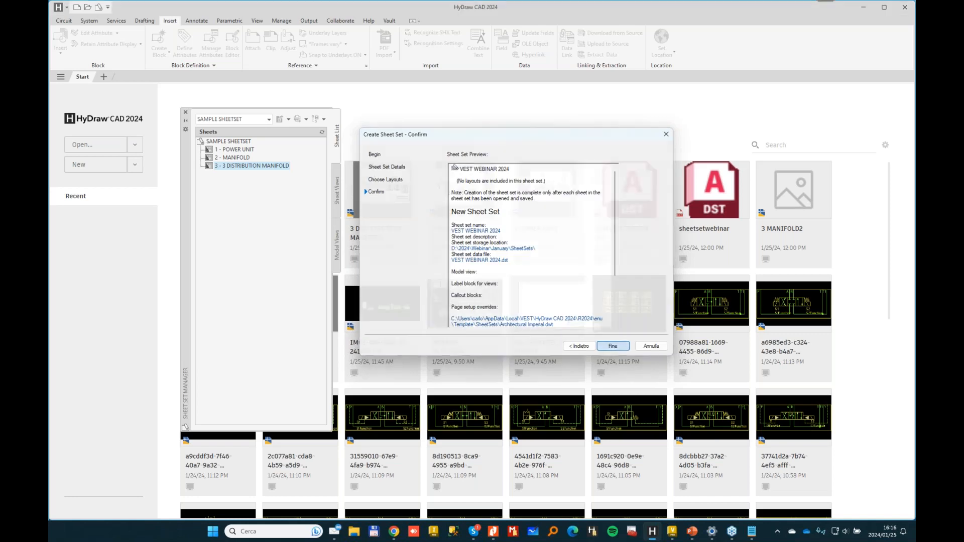
pyautogui.click(90, 169)
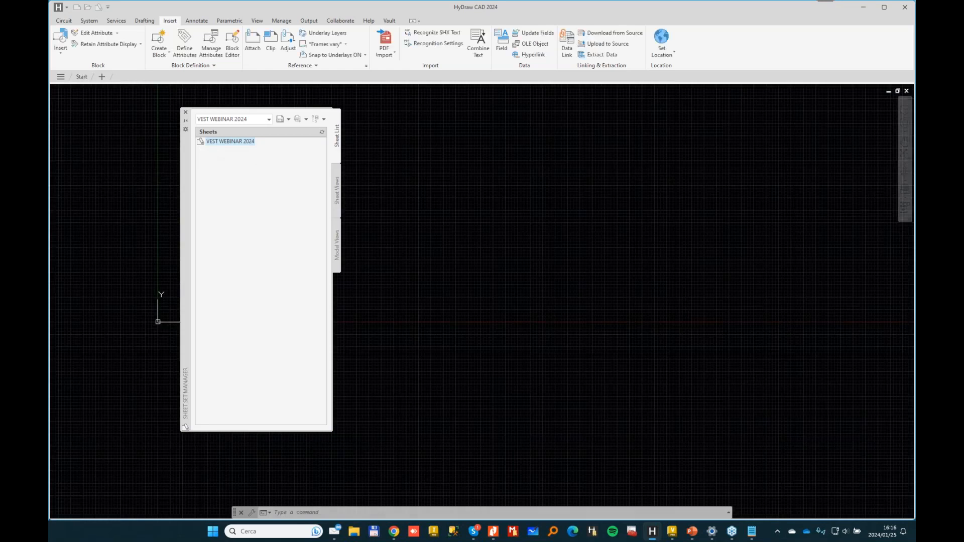
# - Try to add sheet number 1, titled MAIN POWER UNIT, to the VEST WEBINAR 2024 sheet set
pyautogui.rightClick(239, 145)
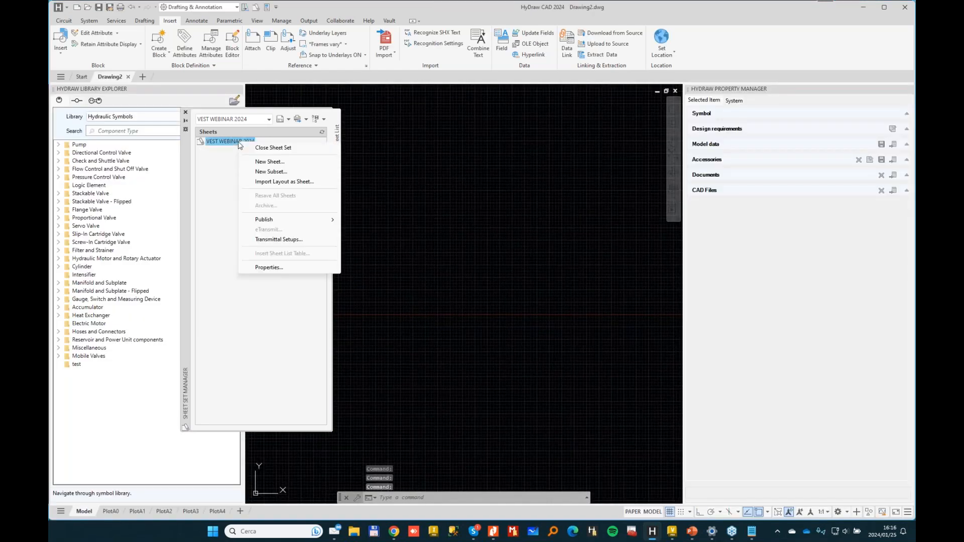
pyautogui.click(271, 162)
pyautogui.moveTo(712, 256); pyautogui.dragTo(543, 200)
pyautogui.click(570, 228)
pyautogui.write('POWER UNIT')
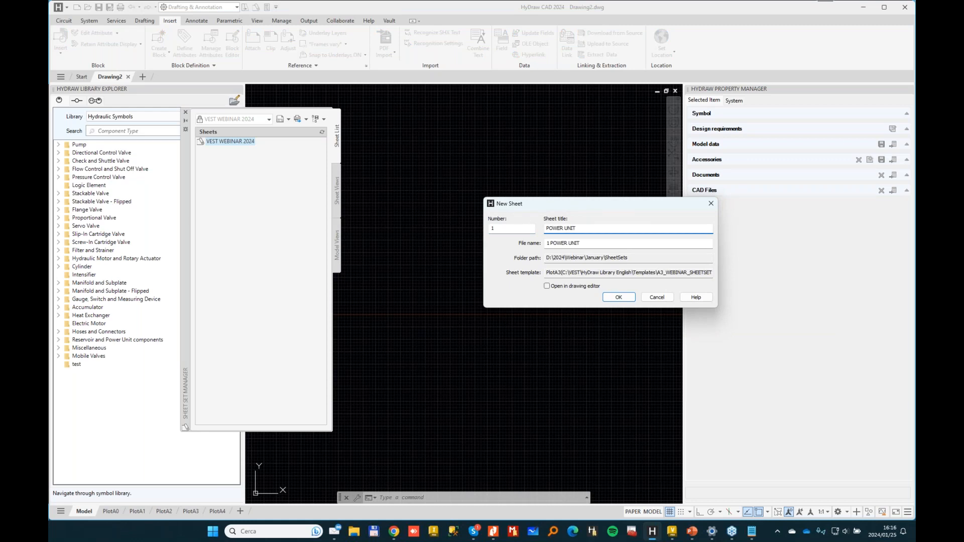
pyautogui.write('MAIN')
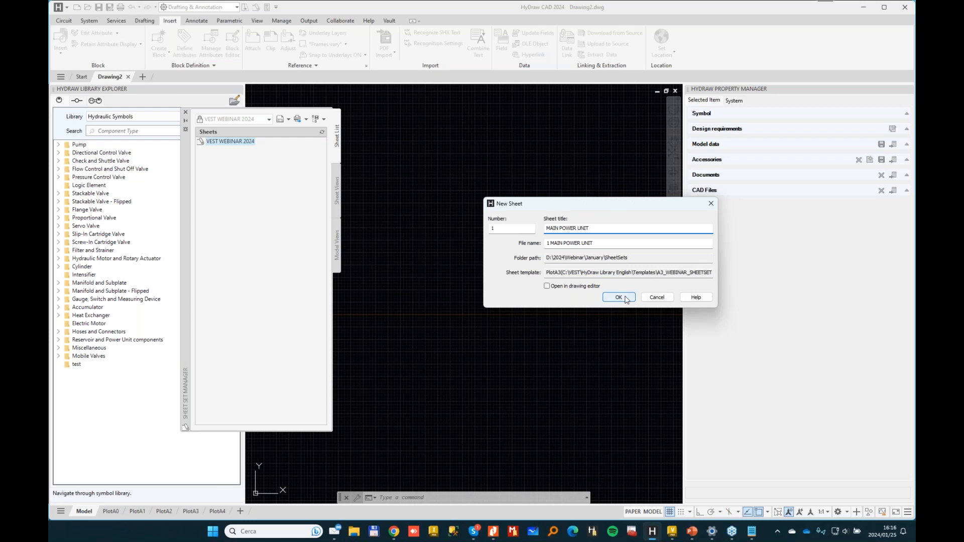
pyautogui.click(625, 298)
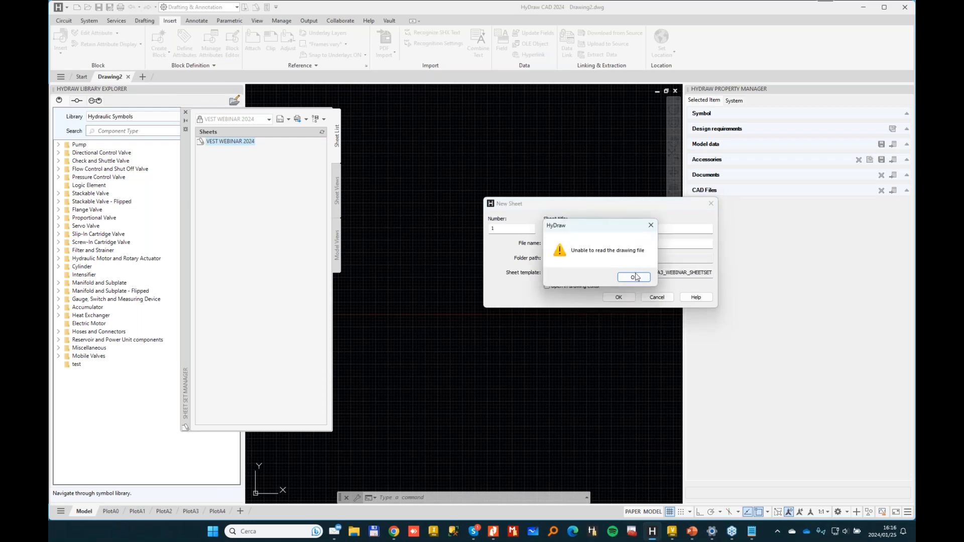
pyautogui.click(632, 276)
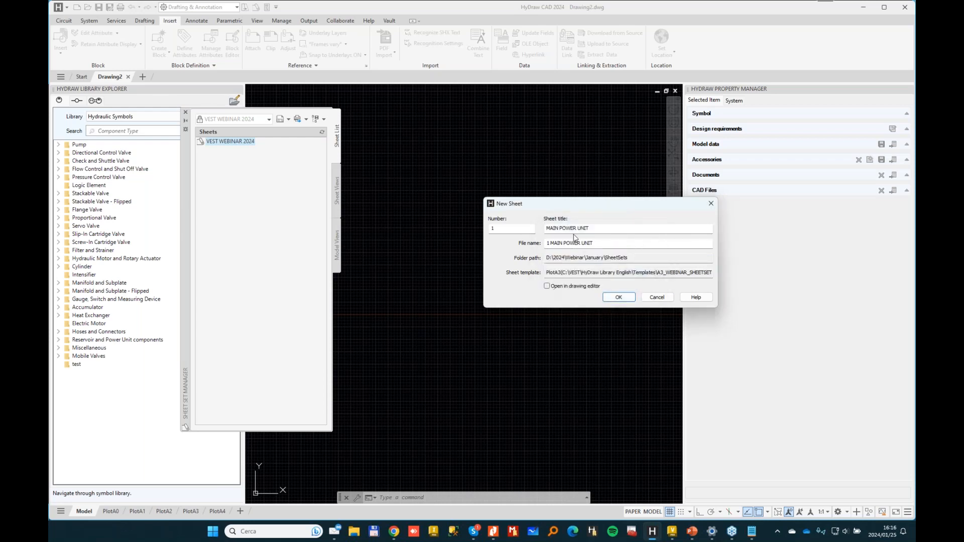
# - Retitle the new sheet number 1 as MAIN DRAWING and create it in the sheet set
pyautogui.moveTo(595, 228); pyautogui.dragTo(539, 231)
pyautogui.write('MA')
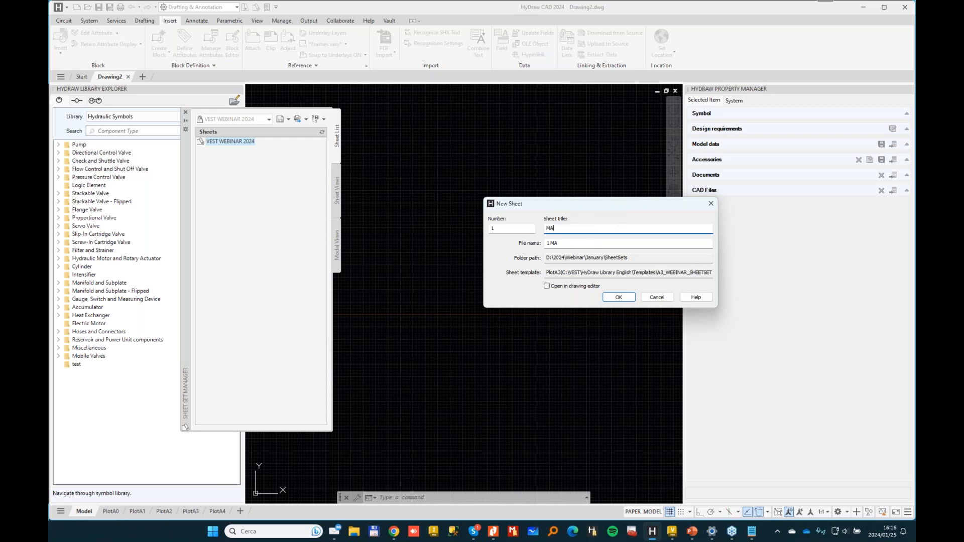
pyautogui.write('IN DRAWING')
pyautogui.press('Return')
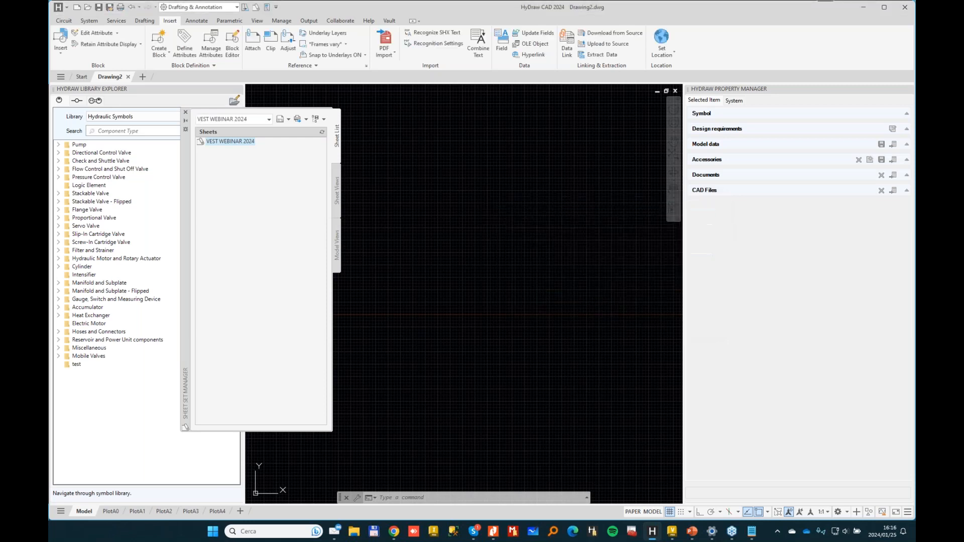
pyautogui.click(239, 150)
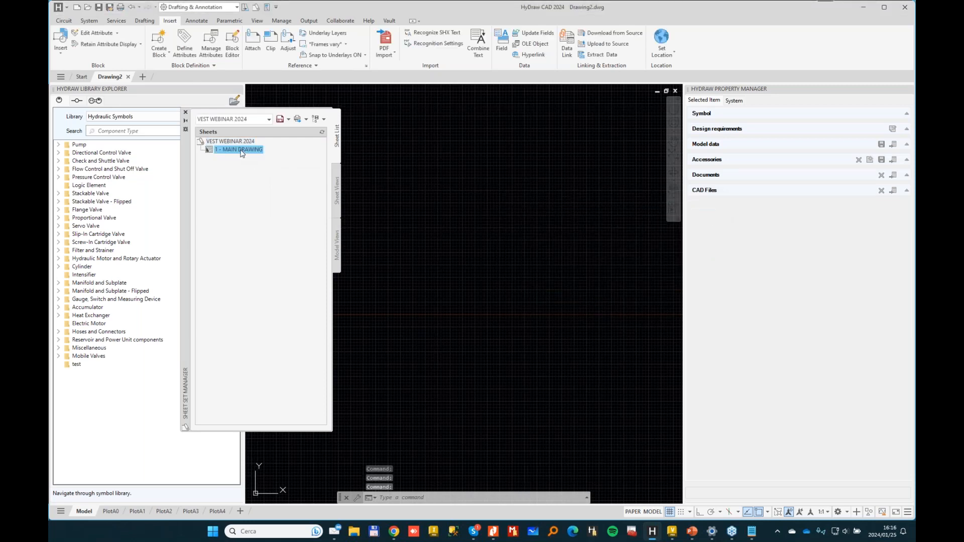
# - Add sheet number 2, titled DISTR MANIFOLD, to the VEST WEBINAR 2024 sheet set
pyautogui.rightClick(233, 142)
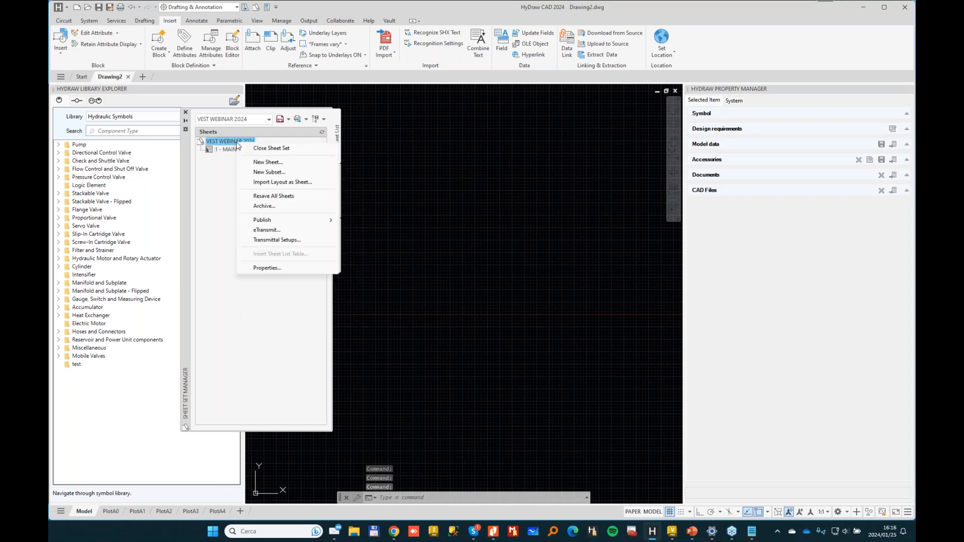
pyautogui.click(269, 161)
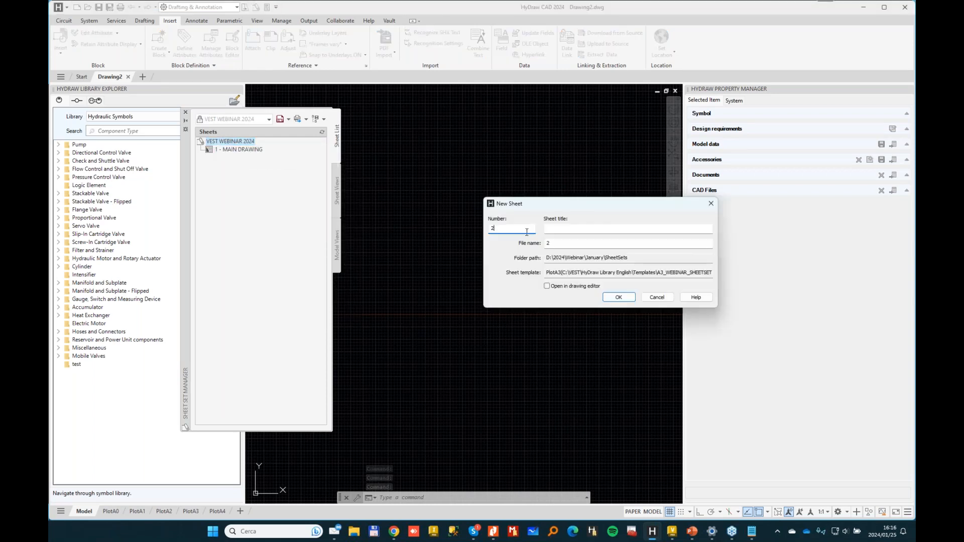
pyautogui.click(583, 230)
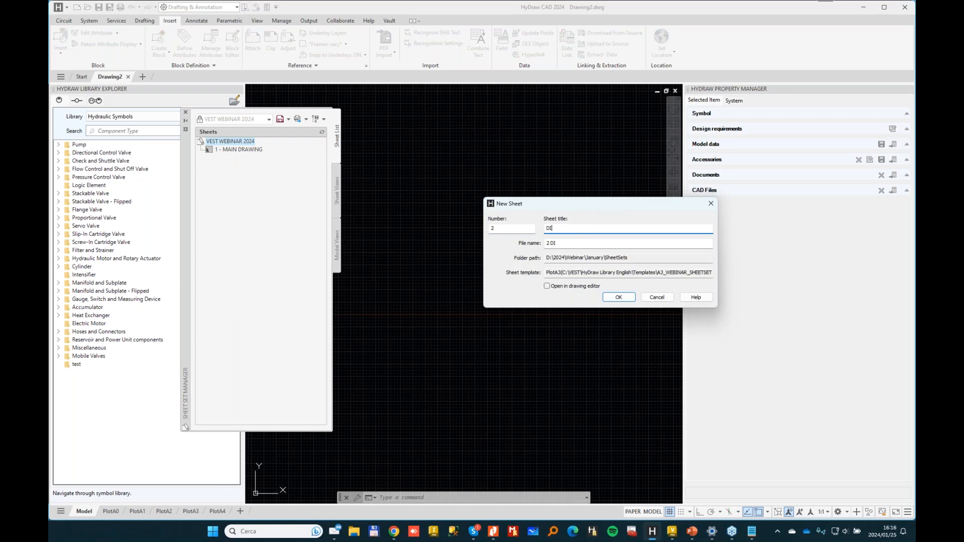
pyautogui.write('DISTR MANIFOLD')
pyautogui.click(618, 298)
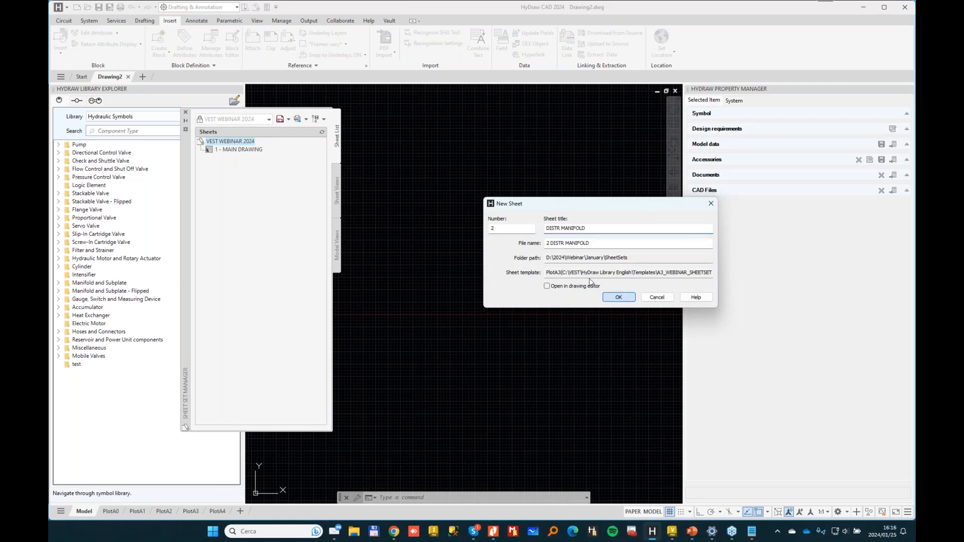
# - Add sheet number 3, titled CONTROL BLOCK, to the VEST WEBINAR 2024 sheet set
pyautogui.rightClick(242, 141)
pyautogui.click(273, 162)
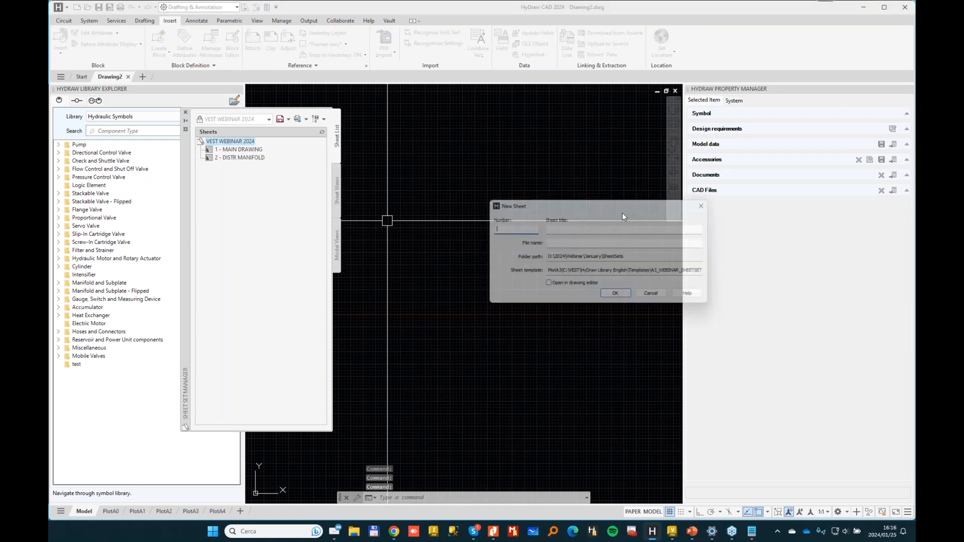
pyautogui.write('3')
pyautogui.click(574, 230)
pyautogui.write('CONTROL BLOCK')
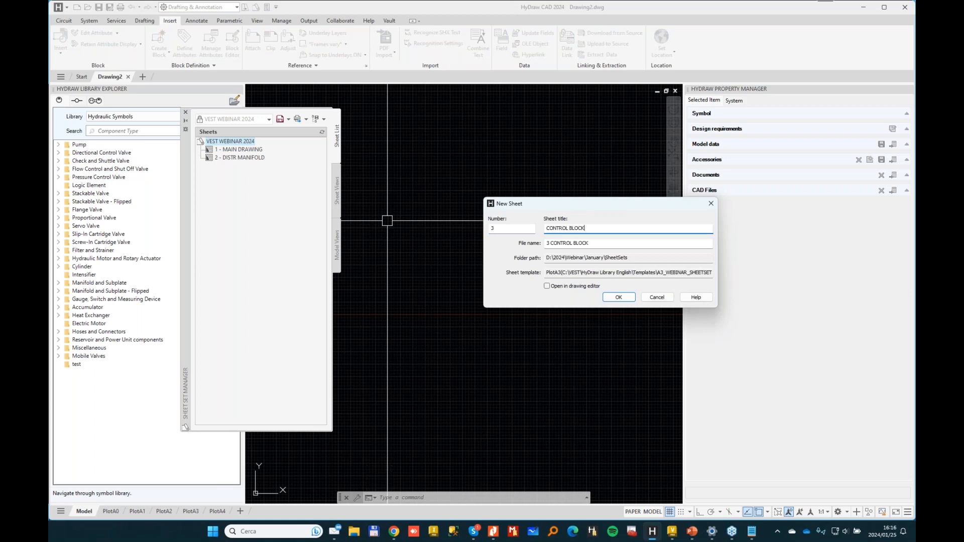
pyautogui.click(620, 298)
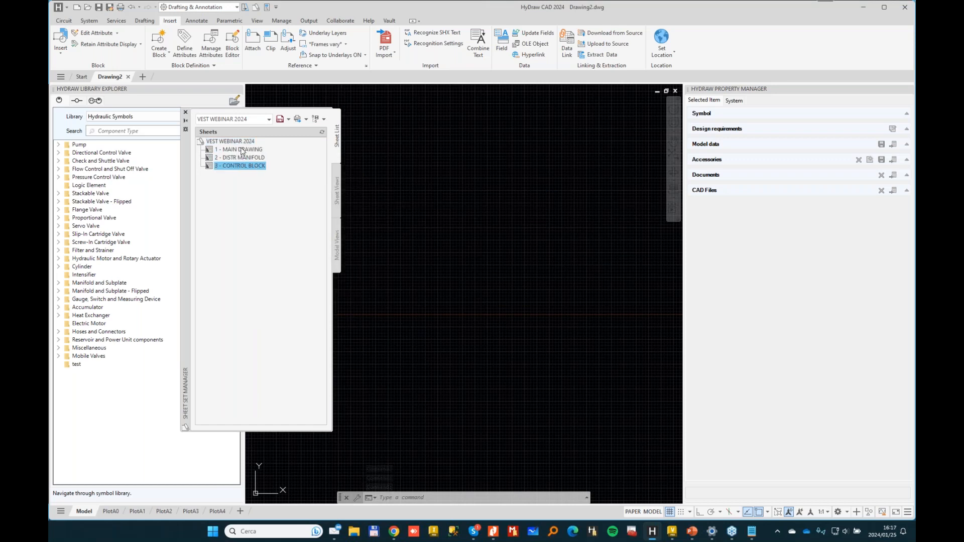
# - Open the MAIN DRAWING sheet from the sheet set and examine its title block
pyautogui.doubleClick(241, 150)
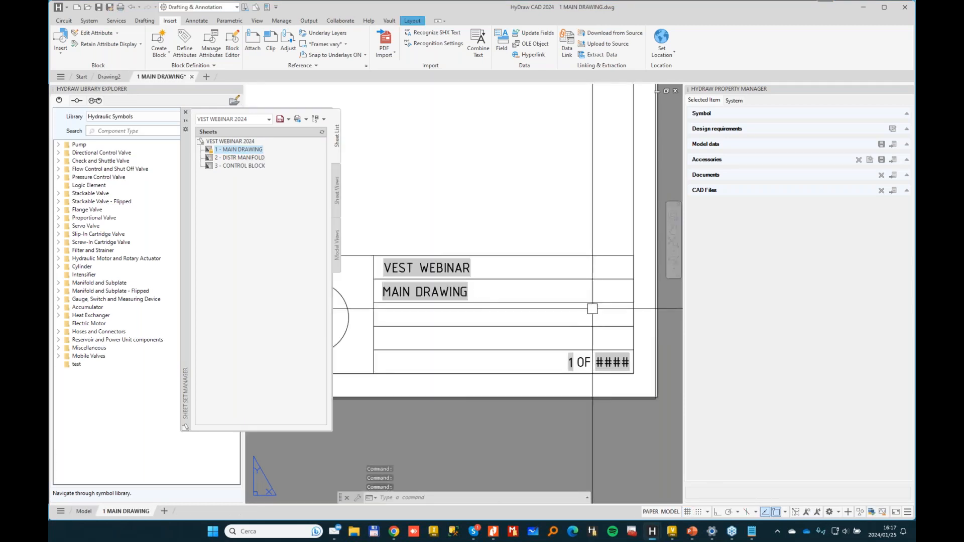
pyautogui.moveTo(443, 295); pyautogui.dragTo(469, 297, button='middle')
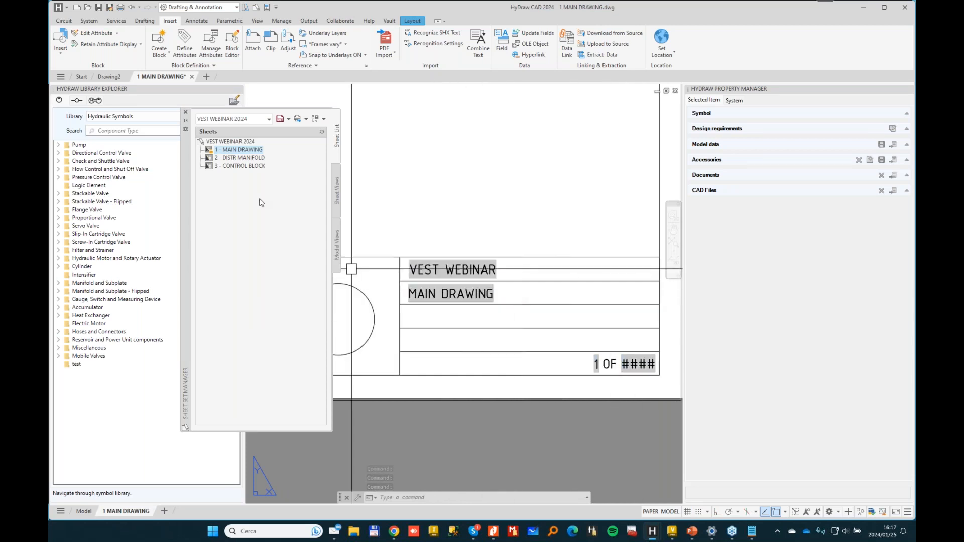
# - Add a custom property named TOTALSHEETNR, owned by the sheet set with default value 3, to the VEST WEBINAR 2024 properties
pyautogui.rightClick(242, 141)
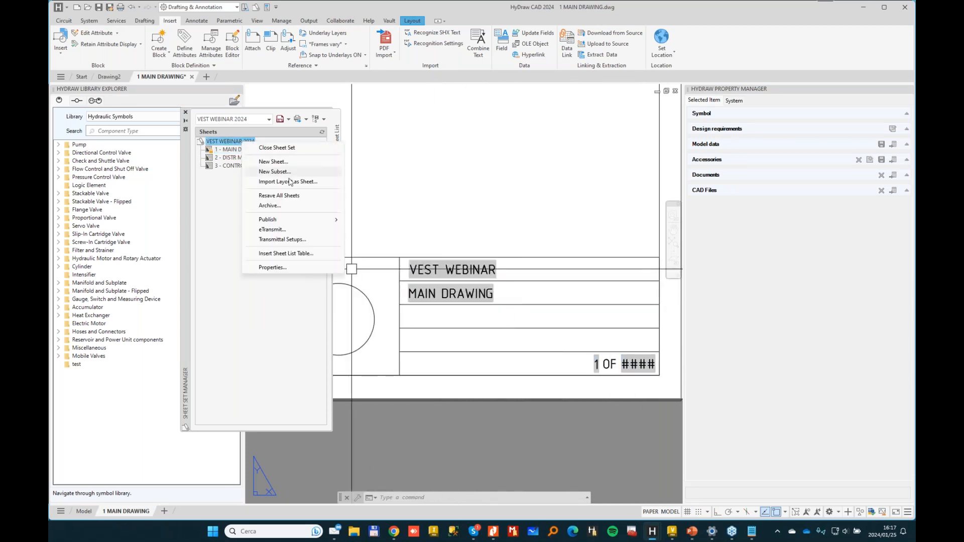
pyautogui.click(273, 267)
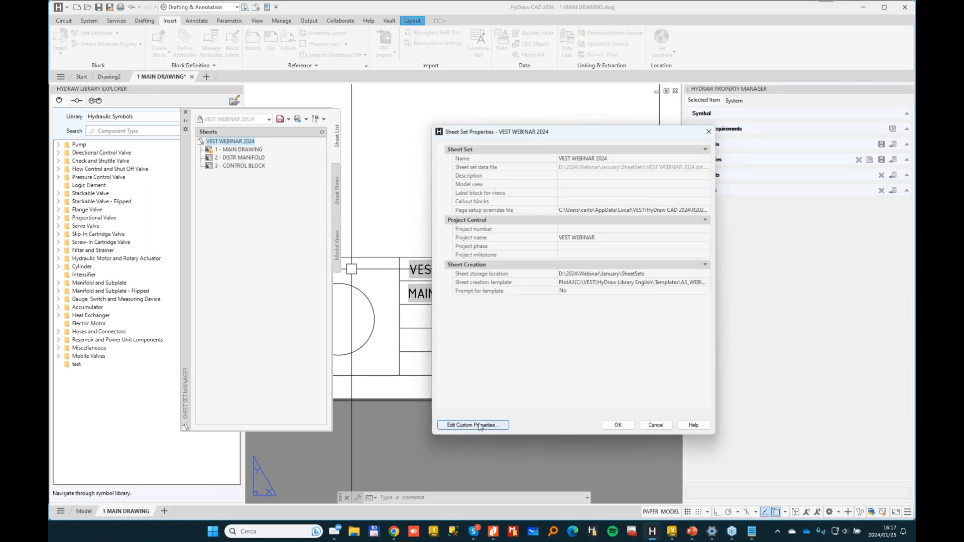
pyautogui.moveTo(754, 533)
pyautogui.click(758, 479)
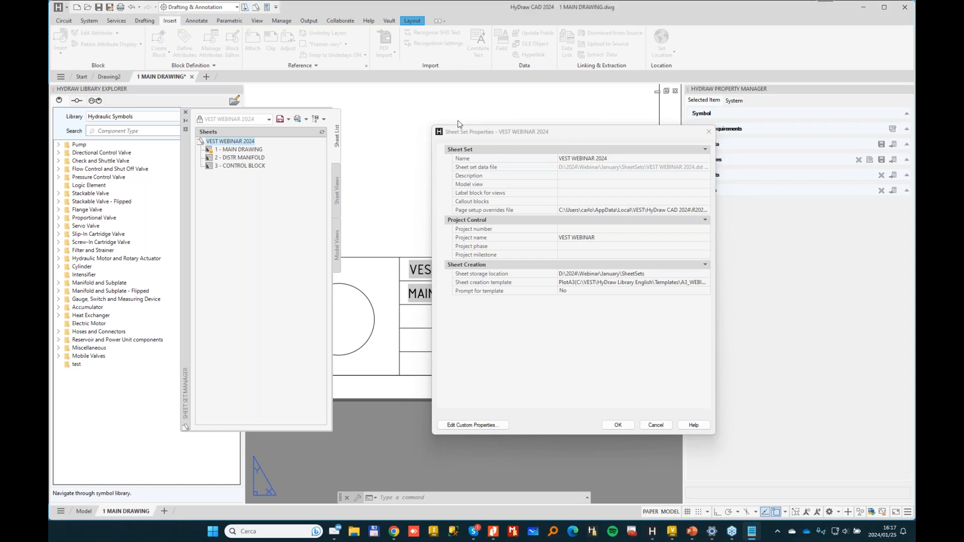
pyautogui.moveTo(517, 133); pyautogui.dragTo(445, 120)
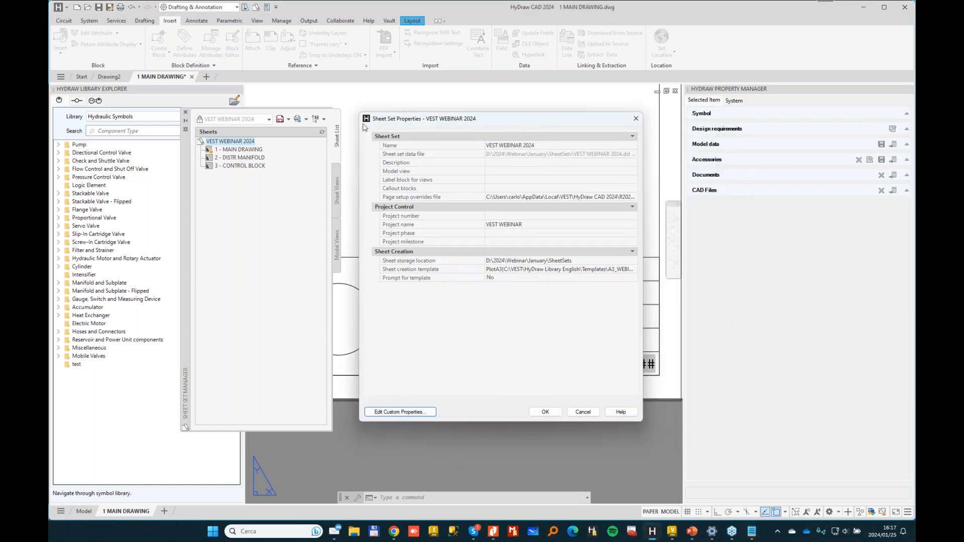
pyautogui.click(397, 413)
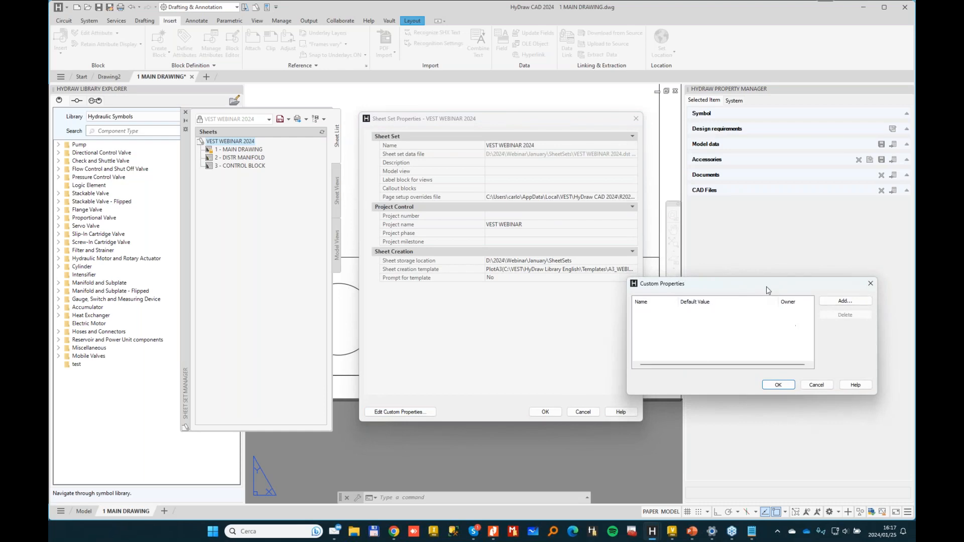
pyautogui.moveTo(767, 289); pyautogui.dragTo(628, 244)
pyautogui.click(706, 257)
pyautogui.write('TOTALSHEETNR')
pyautogui.press('Tab')
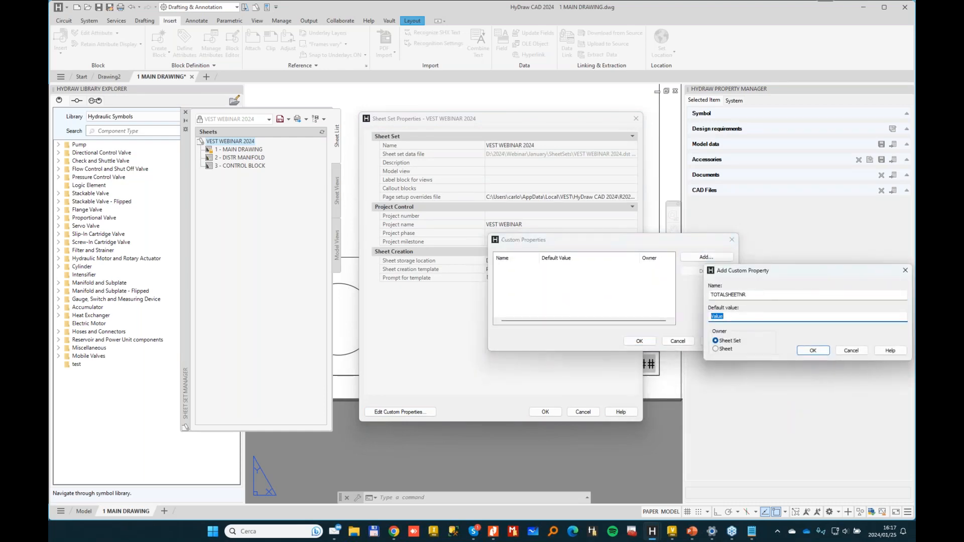
pyautogui.write('3')
pyautogui.click(812, 350)
pyautogui.click(640, 341)
pyautogui.click(545, 411)
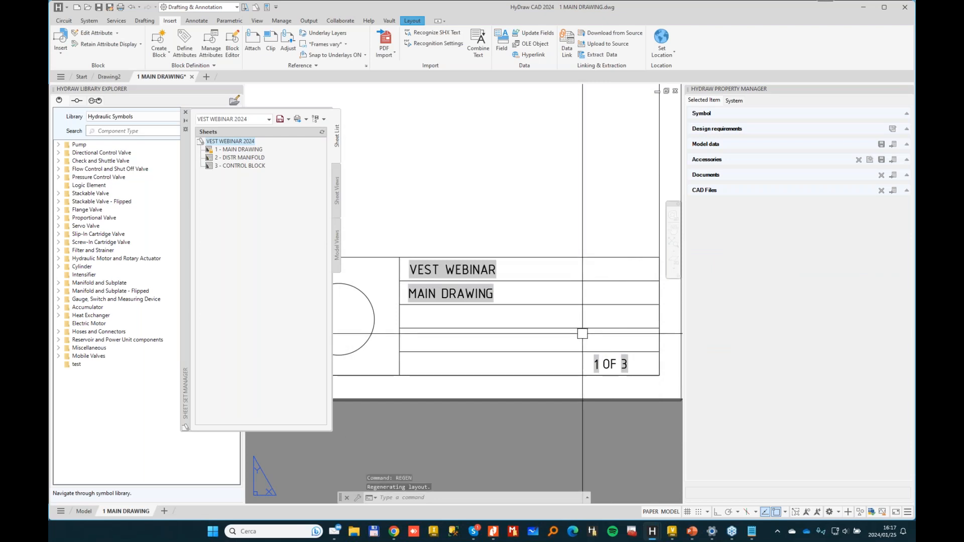
# - Set the sheet set's TOTALSHEETNR custom property to 5 and regenerate the MAIN DRAWING layout
pyautogui.scroll(2, 623, 362)
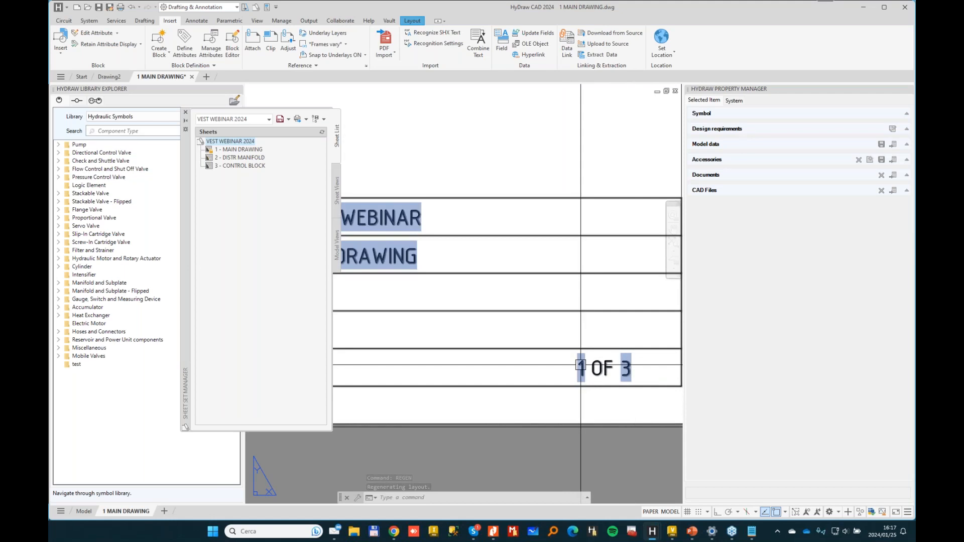
pyautogui.rightClick(236, 142)
pyautogui.click(264, 267)
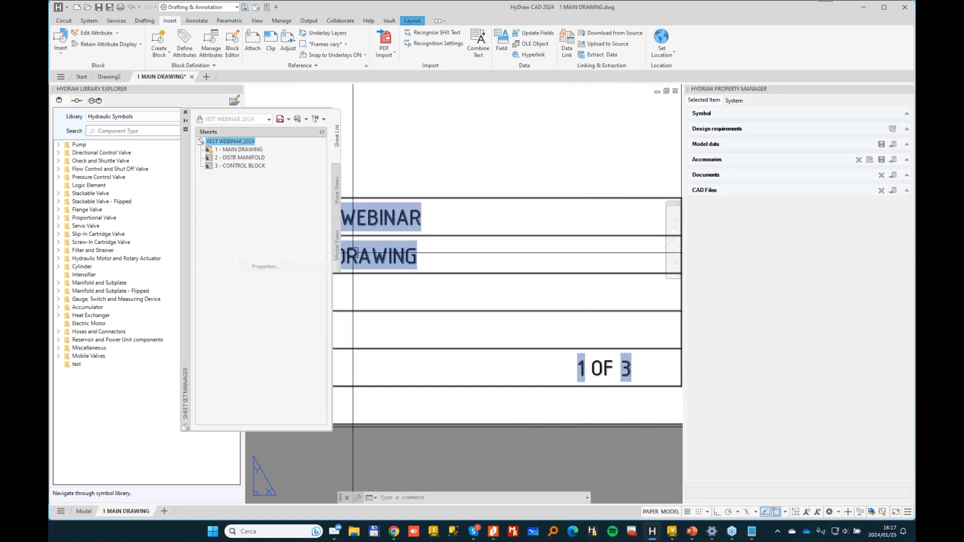
pyautogui.click(511, 297)
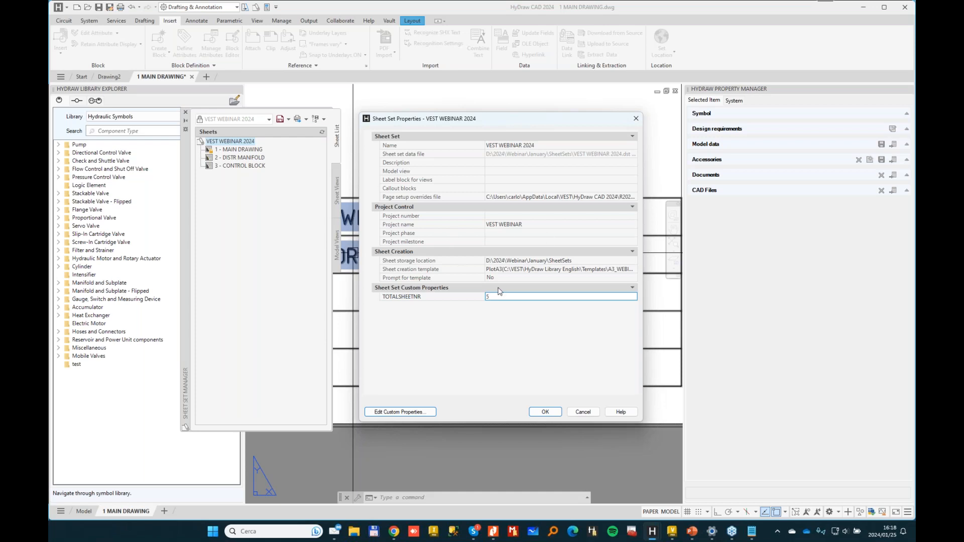
pyautogui.click(543, 412)
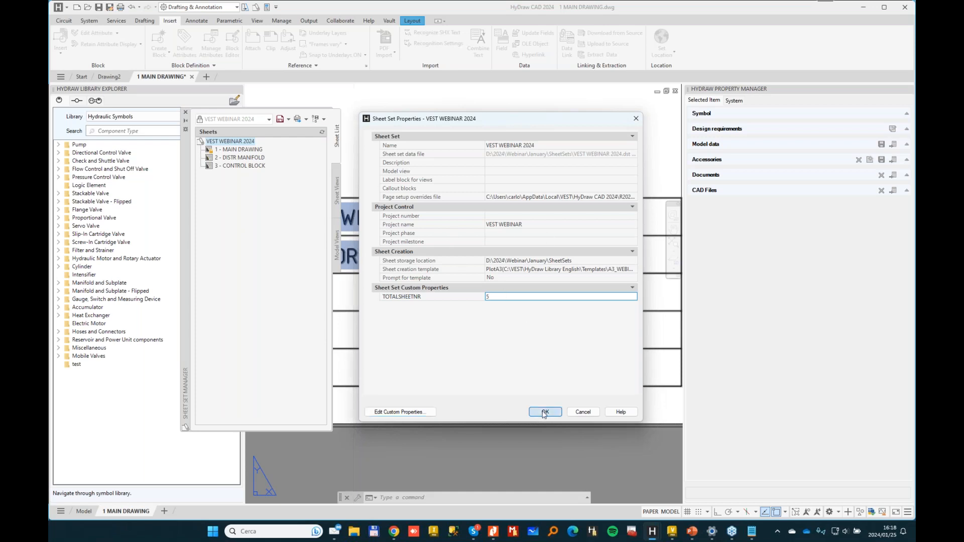
pyautogui.write('REGEN')
pyautogui.press('Return')
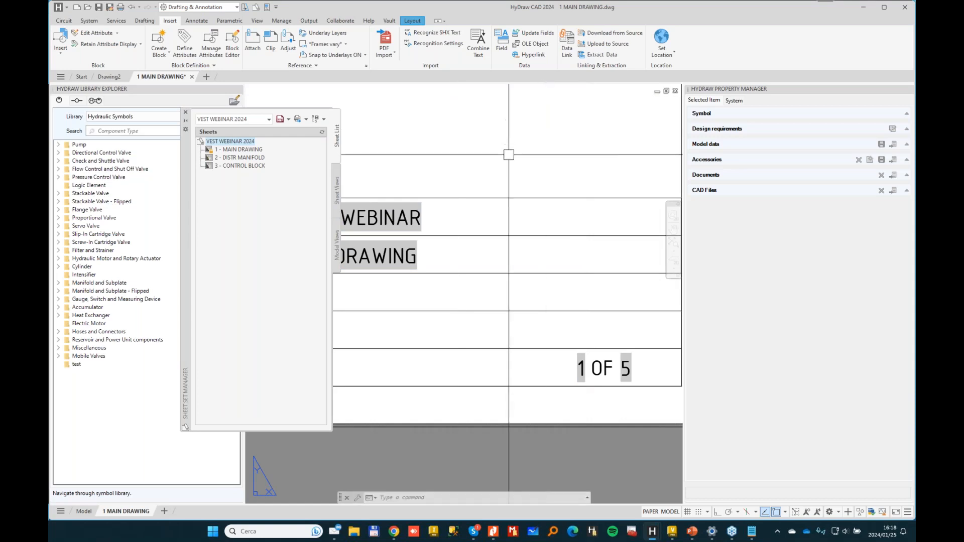
# - Open the DISTR MANIFOLD and CONTROL BLOCK sheets and check the linked fields in their title blocks
pyautogui.scroll(-2, 513, 172)
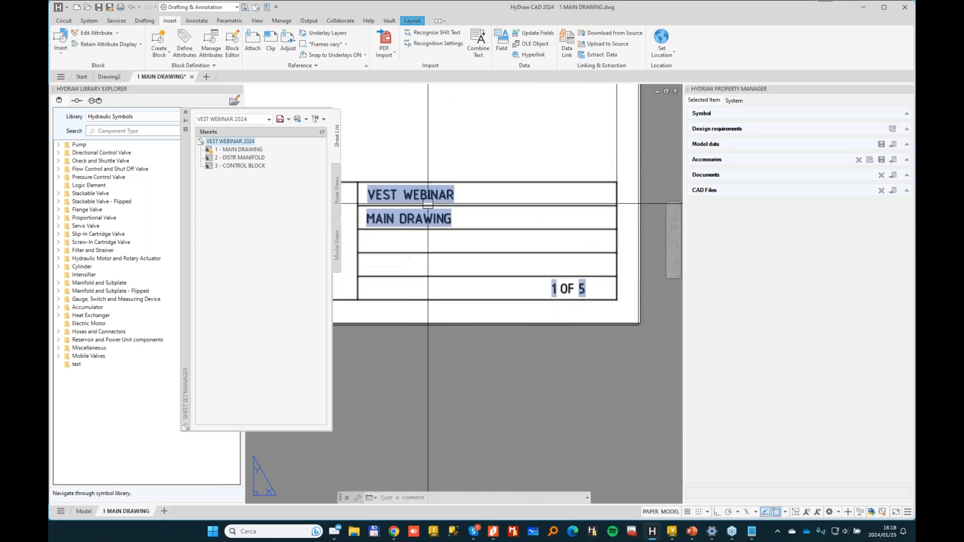
pyautogui.moveTo(429, 197); pyautogui.dragTo(466, 236, button='middle')
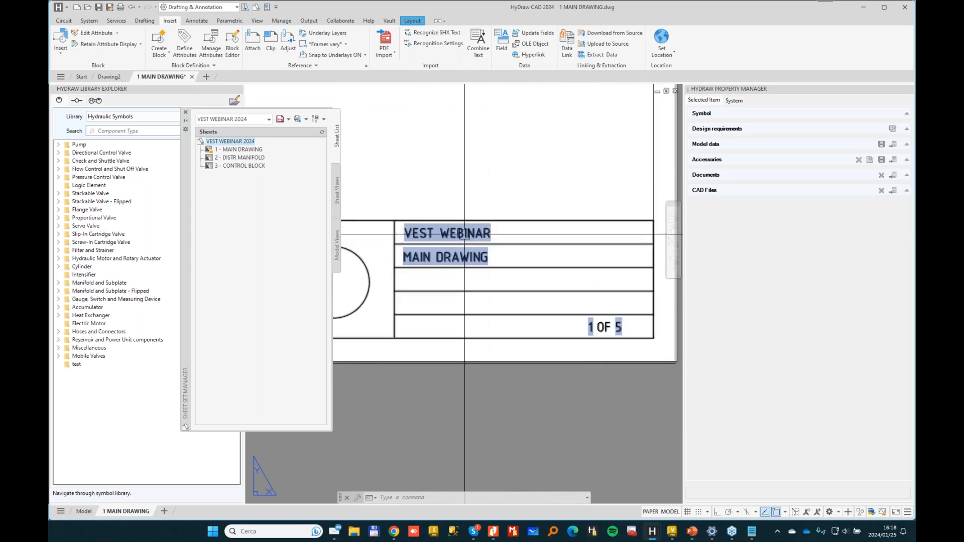
pyautogui.doubleClick(256, 158)
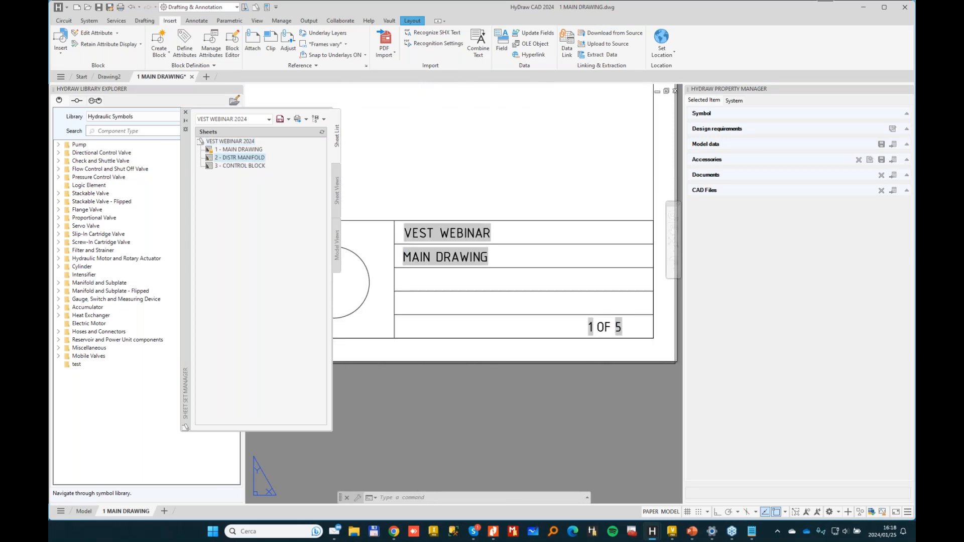
pyautogui.scroll(3, 594, 286)
pyautogui.doubleClick(256, 166)
pyautogui.scroll(5, 545, 294)
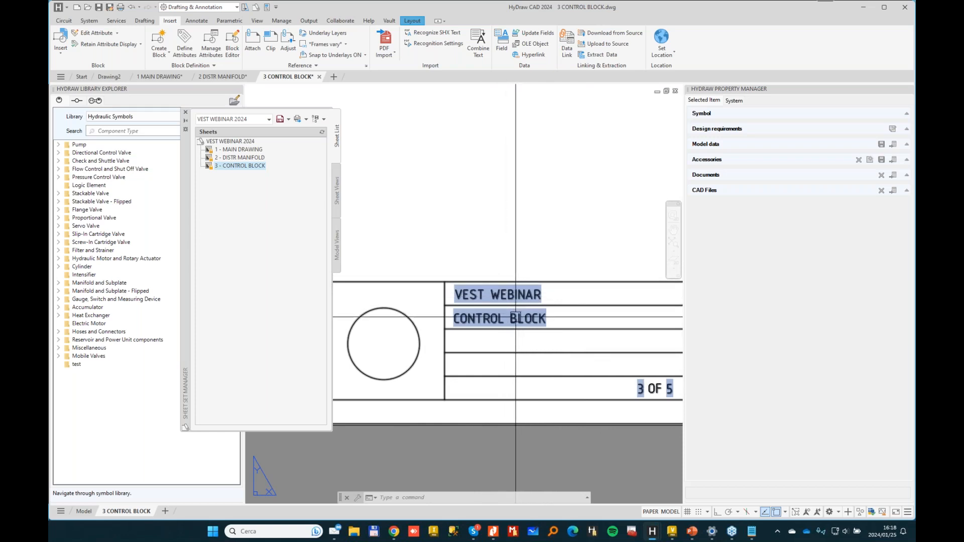
pyautogui.scroll(-2, 516, 317)
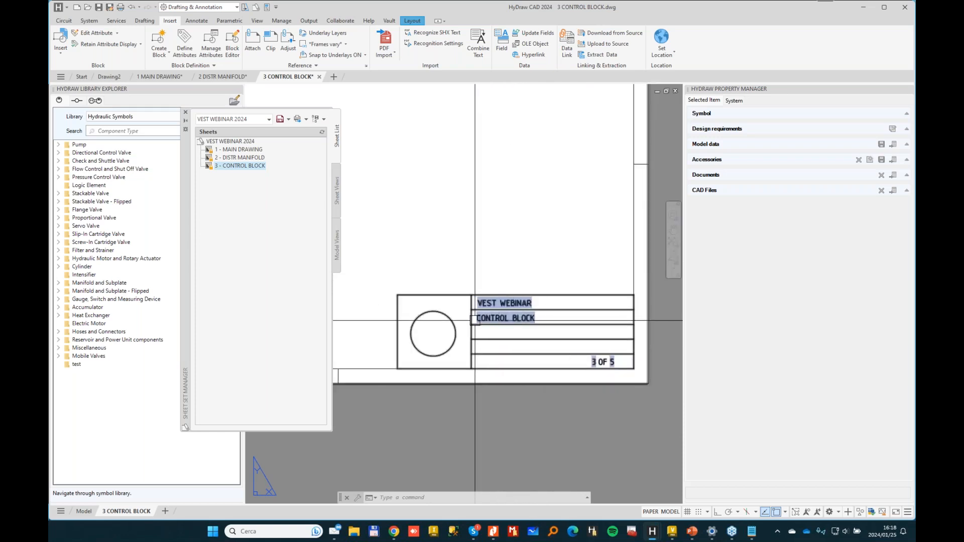
pyautogui.scroll(-1, 507, 301)
pyautogui.scroll(1, 511, 299)
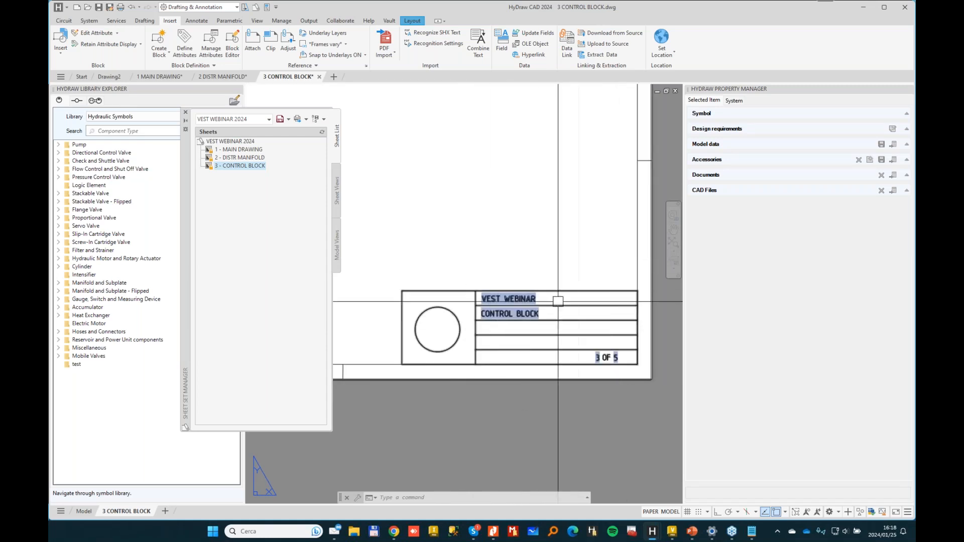
# - Examine the linked title block fields on the CONTROL BLOCK sheet and the full sheet frame
pyautogui.scroll(2, 499, 333)
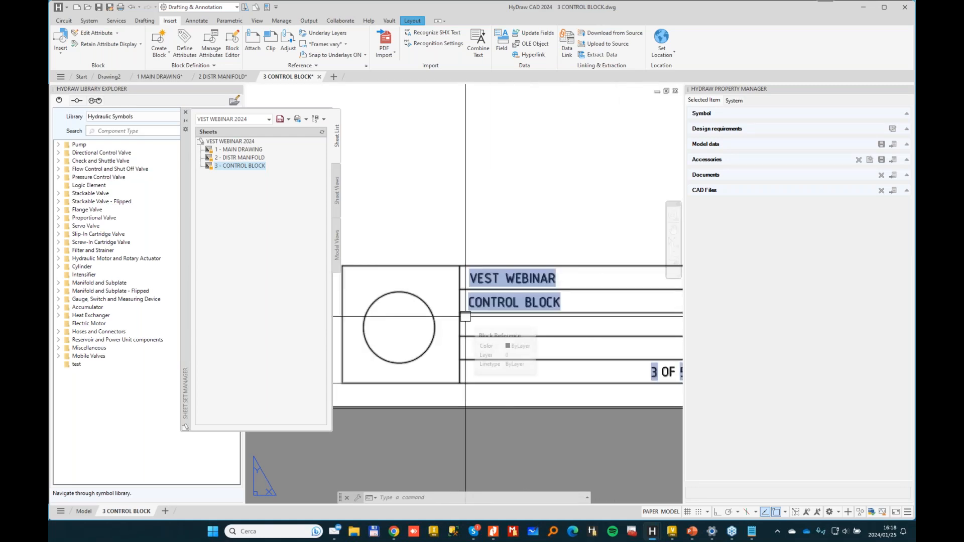
pyautogui.scroll(-3, 465, 316)
pyautogui.moveTo(494, 248); pyautogui.dragTo(585, 308, button='middle')
pyautogui.press('Escape')
pyautogui.press('Escape')
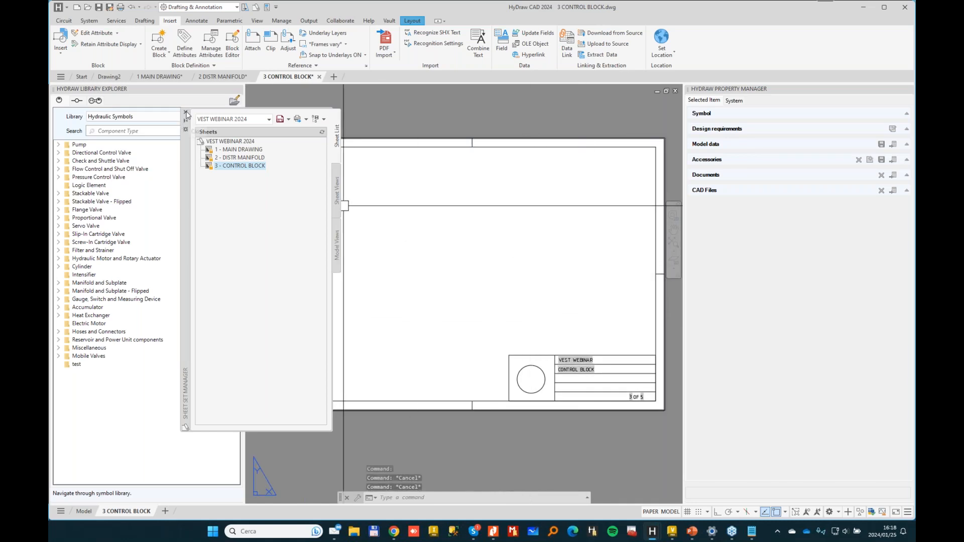
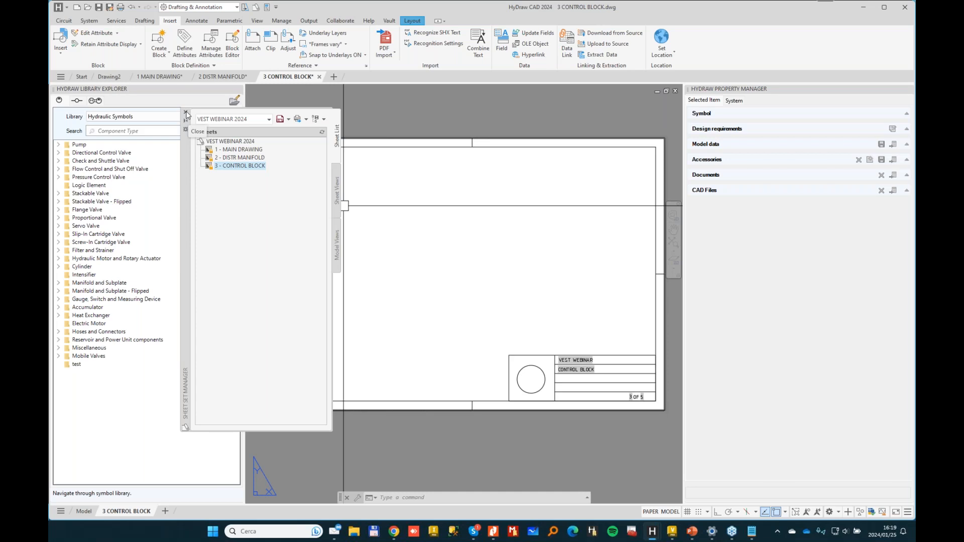
# - Open the MAIN DRAWING sheet from the sheet set and switch to its model space
pyautogui.doubleClick(241, 150)
pyautogui.scroll(-2, 384, 209)
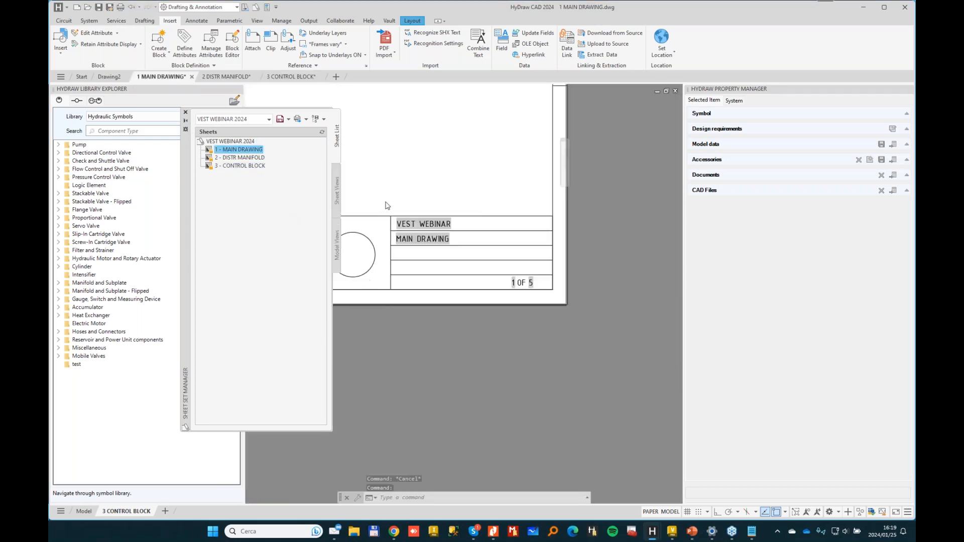
pyautogui.scroll(-2, 430, 173)
pyautogui.moveTo(432, 169); pyautogui.dragTo(596, 307, button='middle')
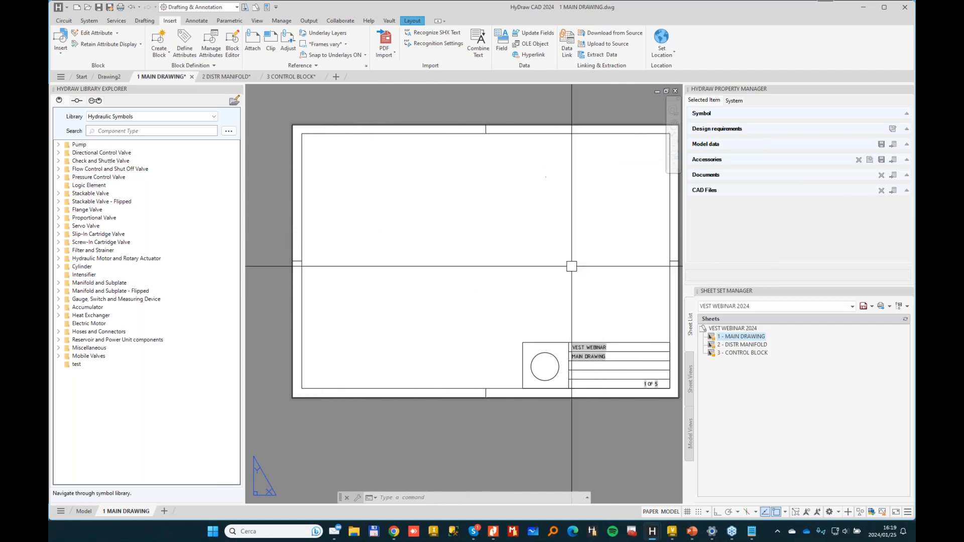
pyautogui.click(84, 512)
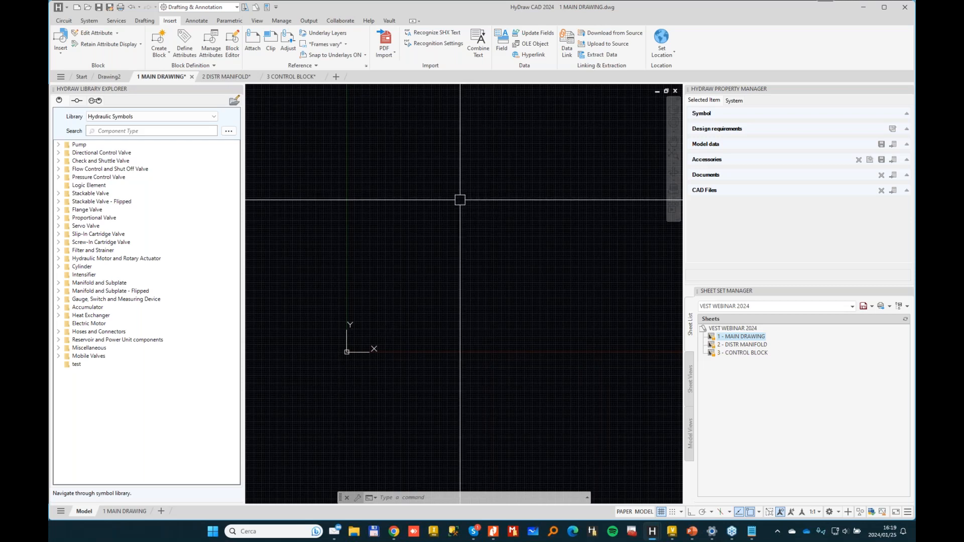
pyautogui.moveTo(469, 221); pyautogui.dragTo(435, 280, button='middle')
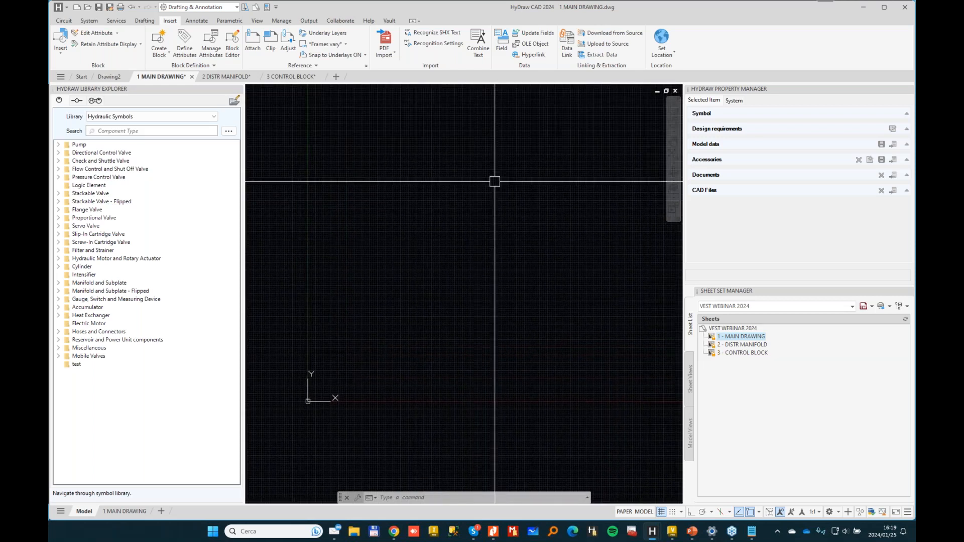
# - Draw a rectangle in the MAIN DRAWING model space with its first corner at 0,0 and a width of 420
pyautogui.click(144, 21)
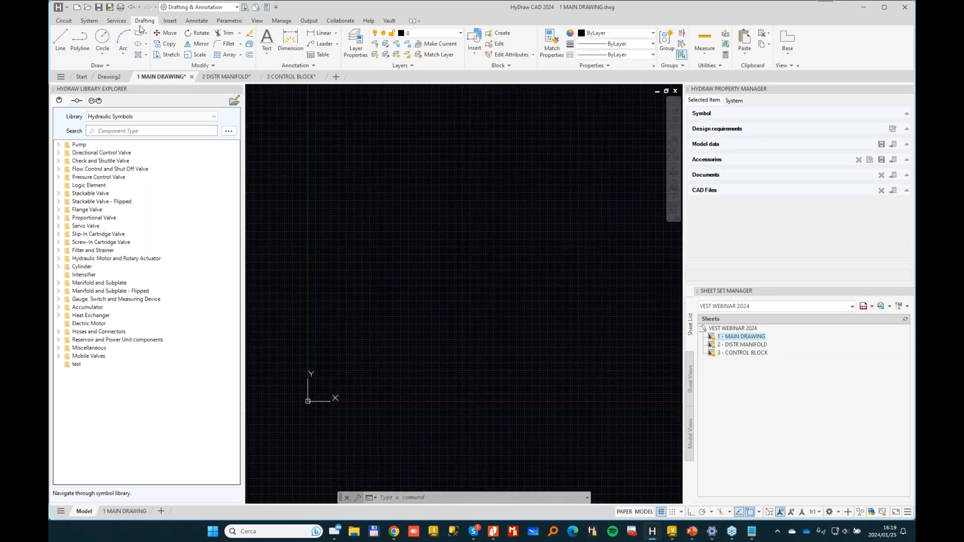
pyautogui.click(138, 33)
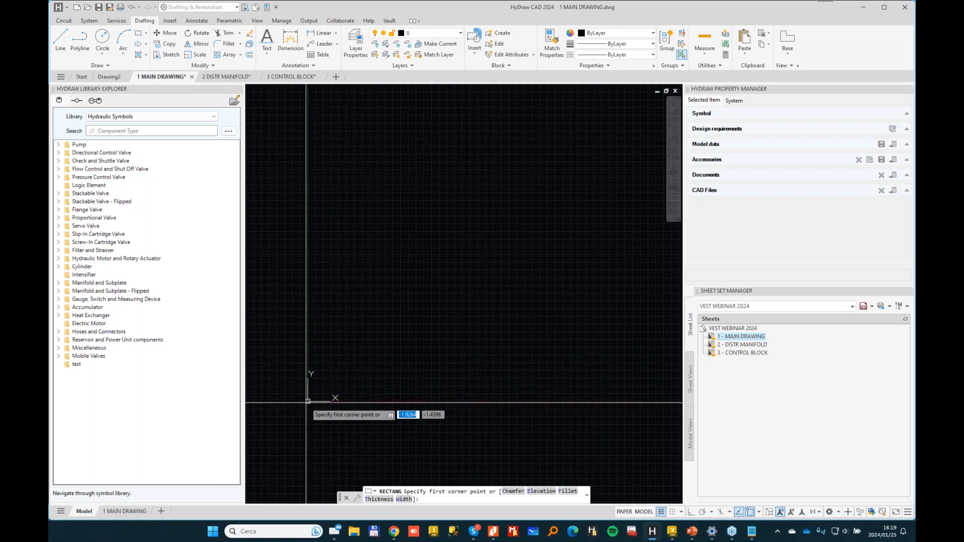
pyautogui.write('0,0')
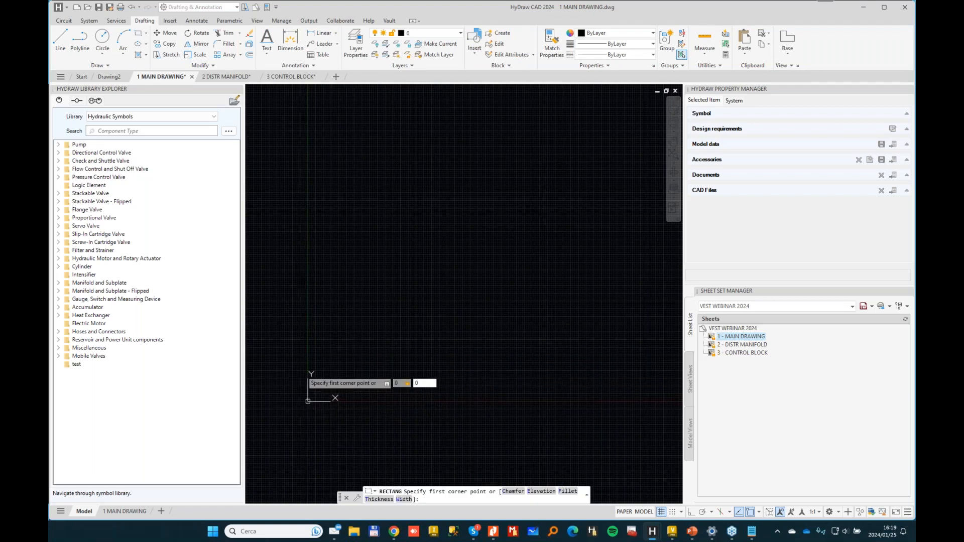
pyautogui.press('Return')
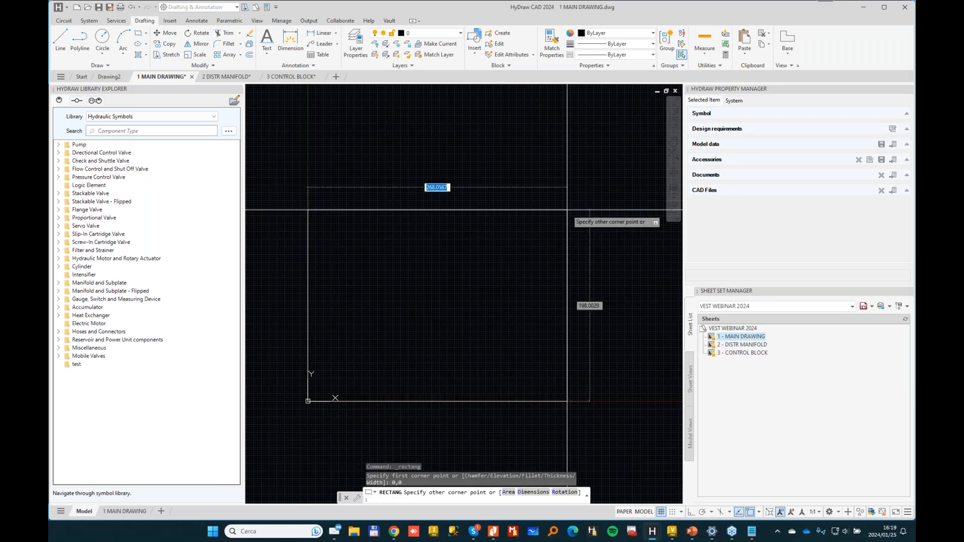
pyautogui.write('420')
pyautogui.press('Tab')
pyautogui.write('29')
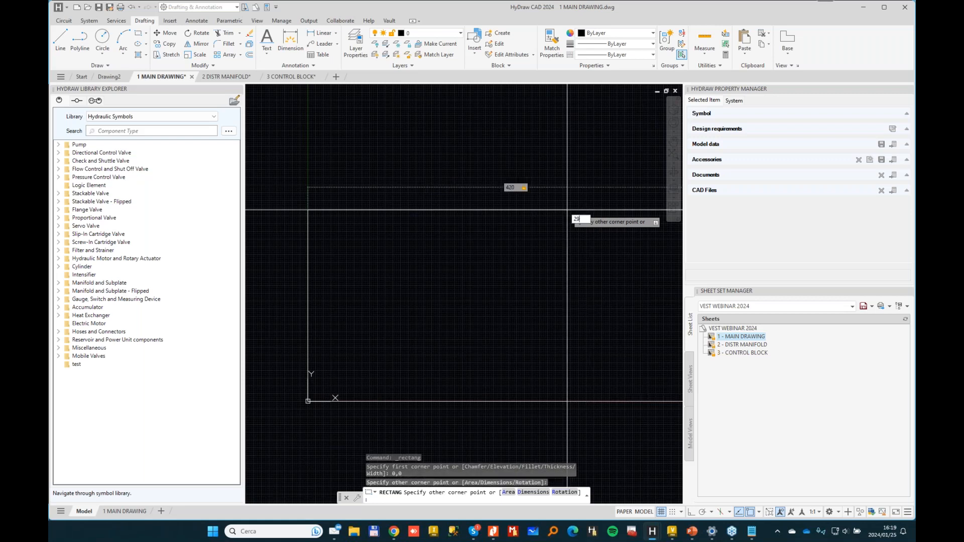
# - Complete the drawing frame rectangle from the origin with a width of 420 and a height of 297
pyautogui.write('7')
pyautogui.press('Return')
pyautogui.scroll(-2, 525, 287)
pyautogui.moveTo(524, 287); pyautogui.dragTo(484, 304, button='middle')
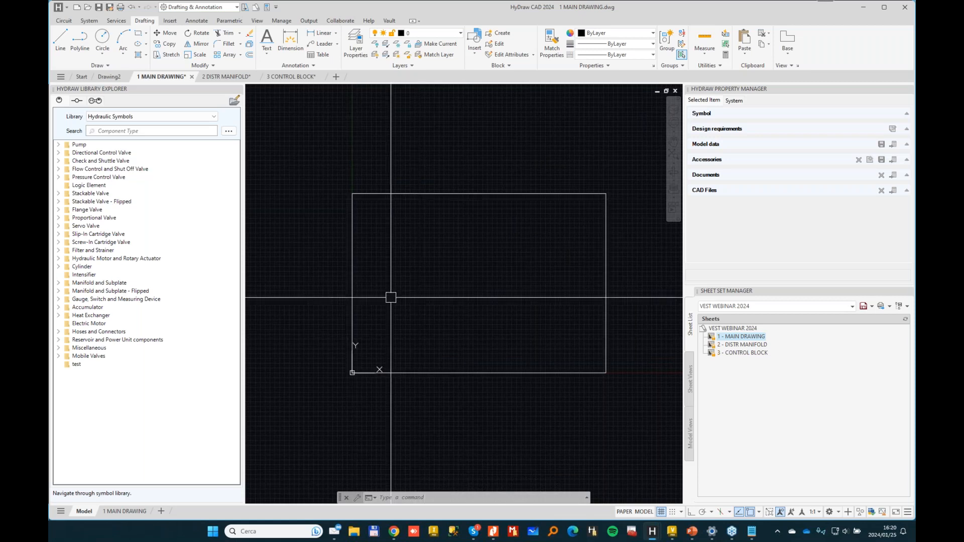
# - Insert the power unit sub-system with tank, motor, pump and breather from the sub-system library into the lower part of the frame
pyautogui.click(95, 100)
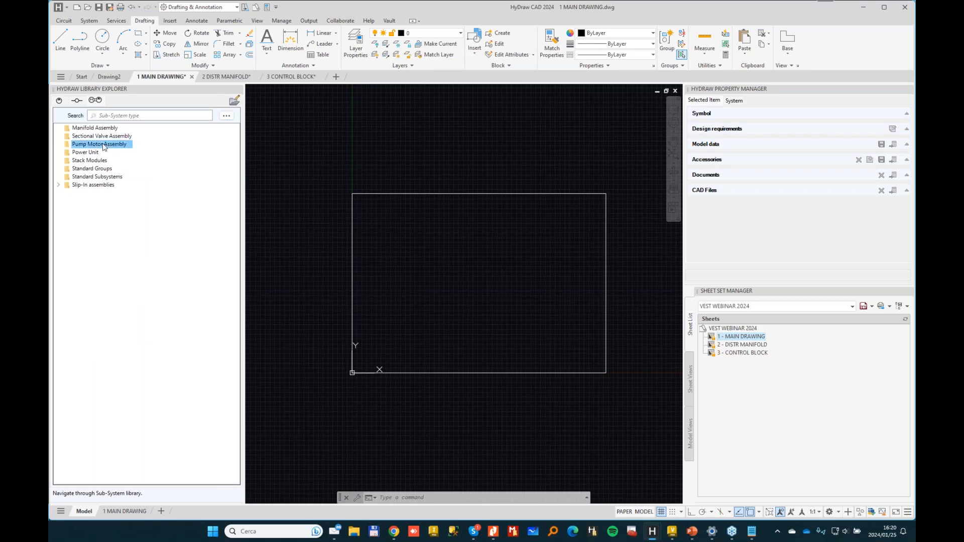
pyautogui.doubleClick(103, 144)
pyautogui.click(61, 116)
pyautogui.doubleClick(87, 153)
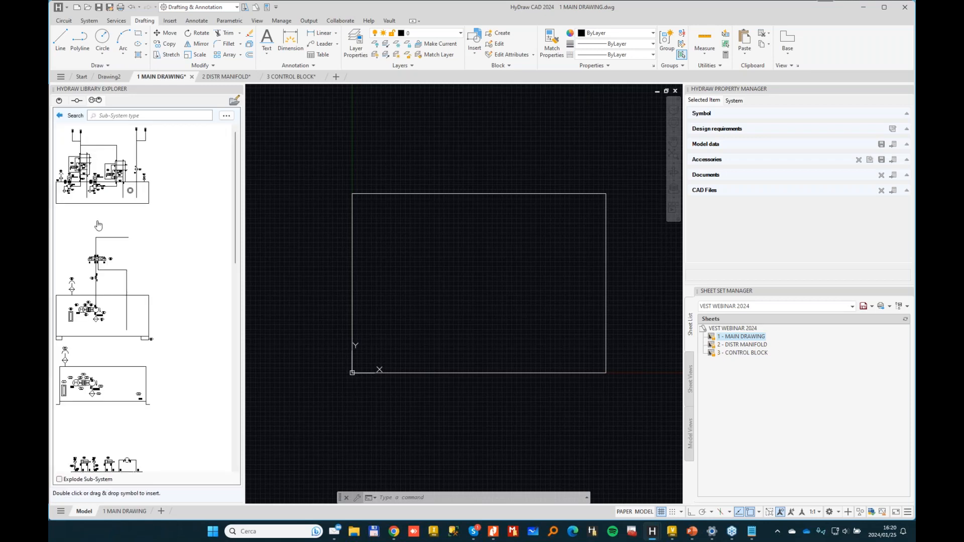
pyautogui.doubleClick(99, 383)
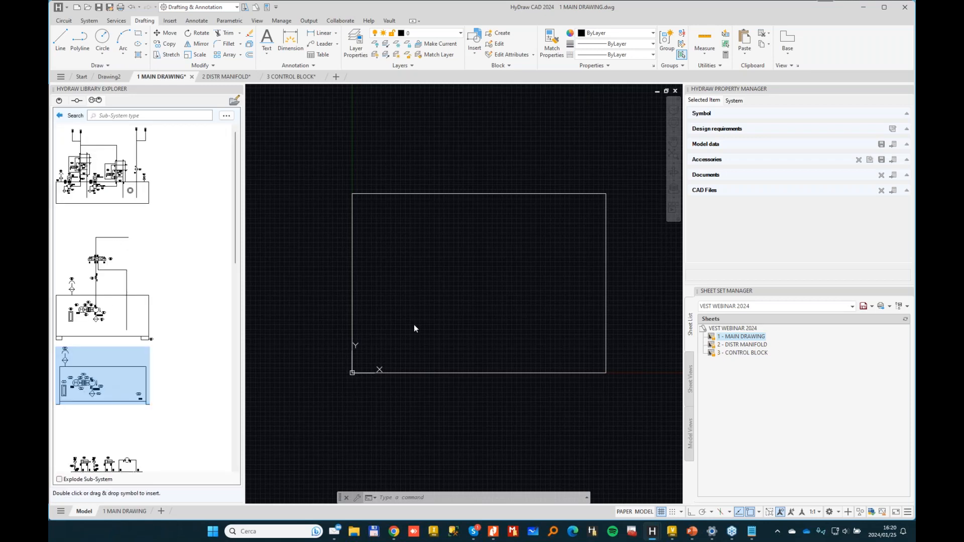
pyautogui.scroll(2, 421, 318)
pyautogui.click(438, 310)
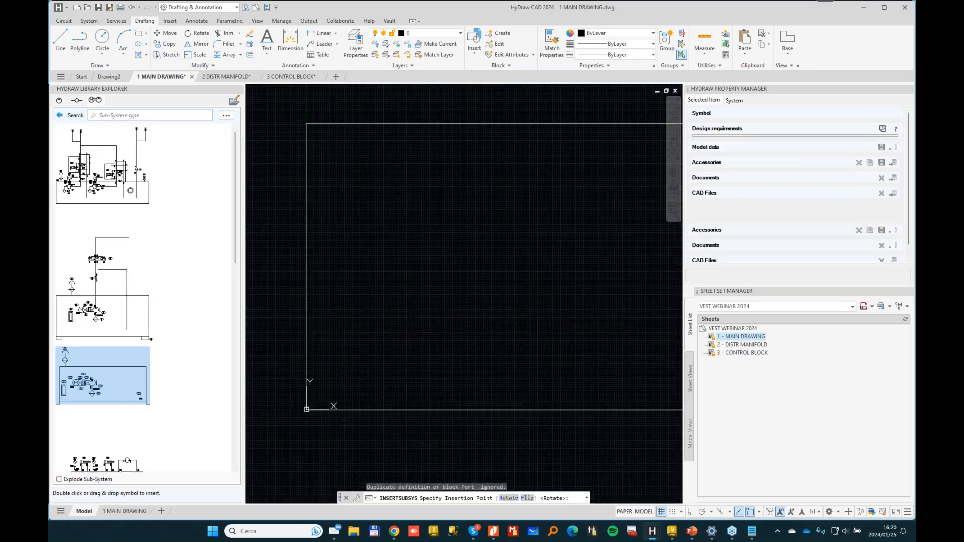
pyautogui.moveTo(508, 229); pyautogui.dragTo(497, 237, button='middle')
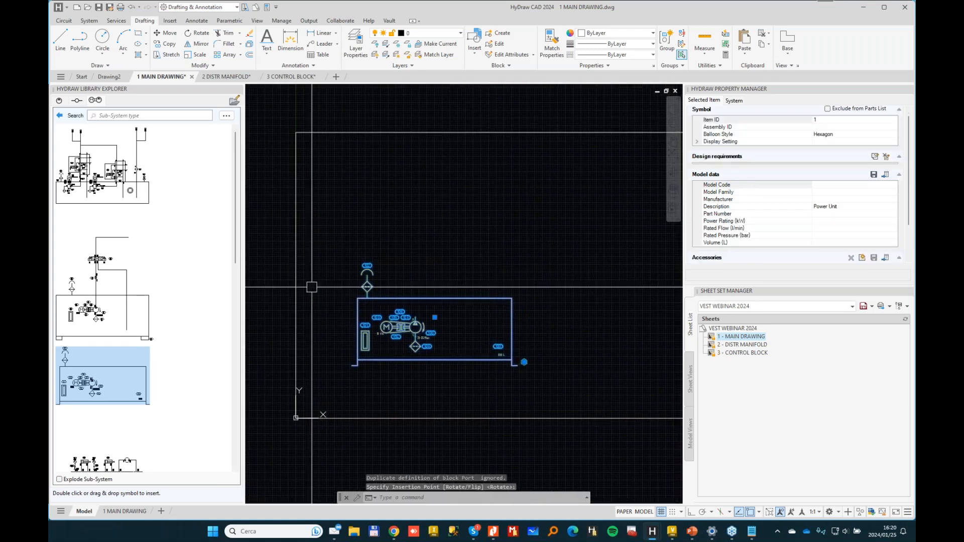
# - Explode the inserted power unit sub-system and delete the hexagonal balloon beside the tank
pyautogui.write('X')
pyautogui.press('Return')
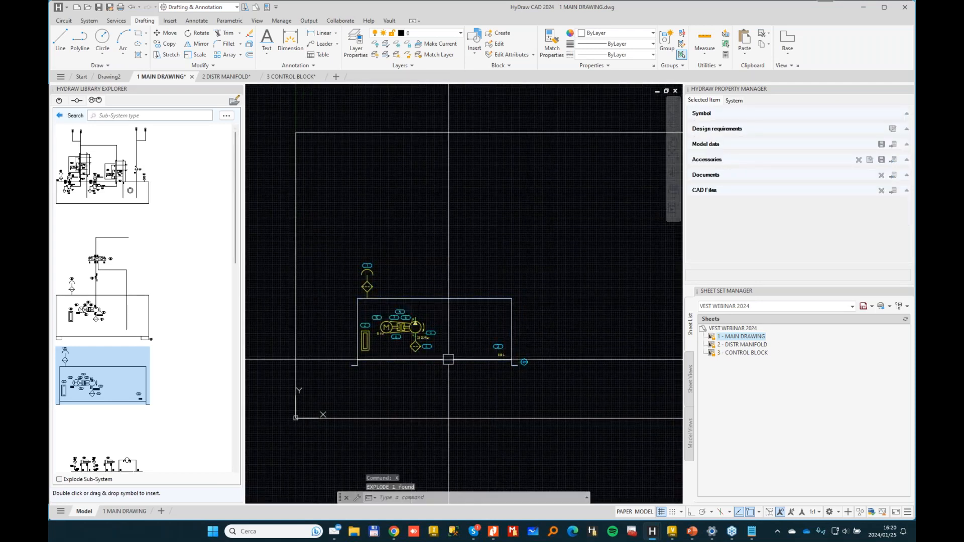
pyautogui.scroll(3, 525, 367)
pyautogui.click(553, 358)
pyautogui.click(523, 310)
pyautogui.press('Delete')
pyautogui.scroll(-4, 522, 304)
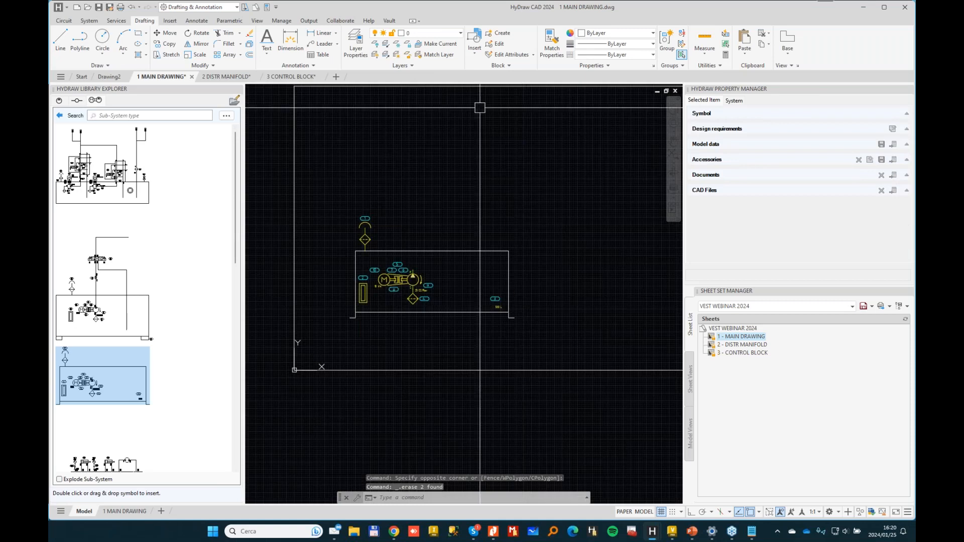
pyautogui.moveTo(449, 160); pyautogui.dragTo(417, 210, button='middle')
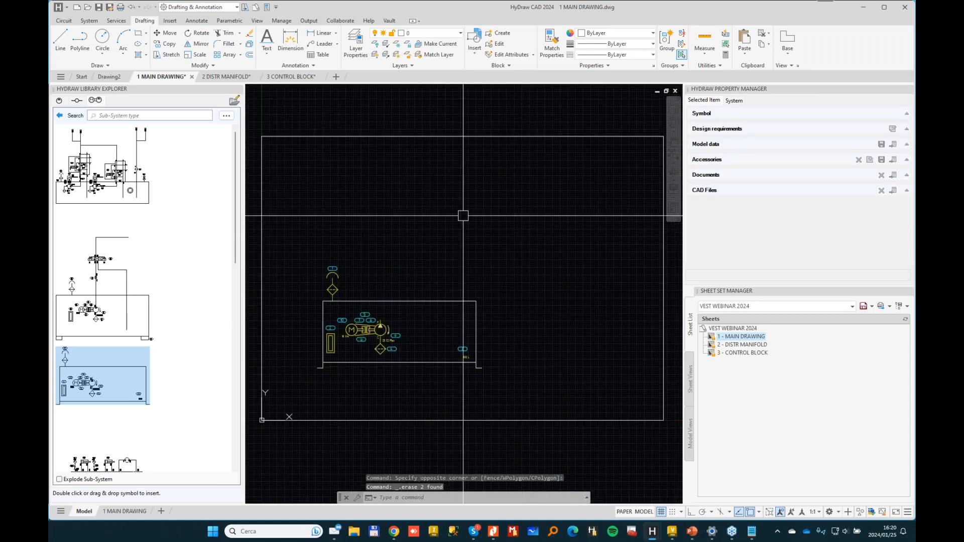
pyautogui.scroll(2, 429, 226)
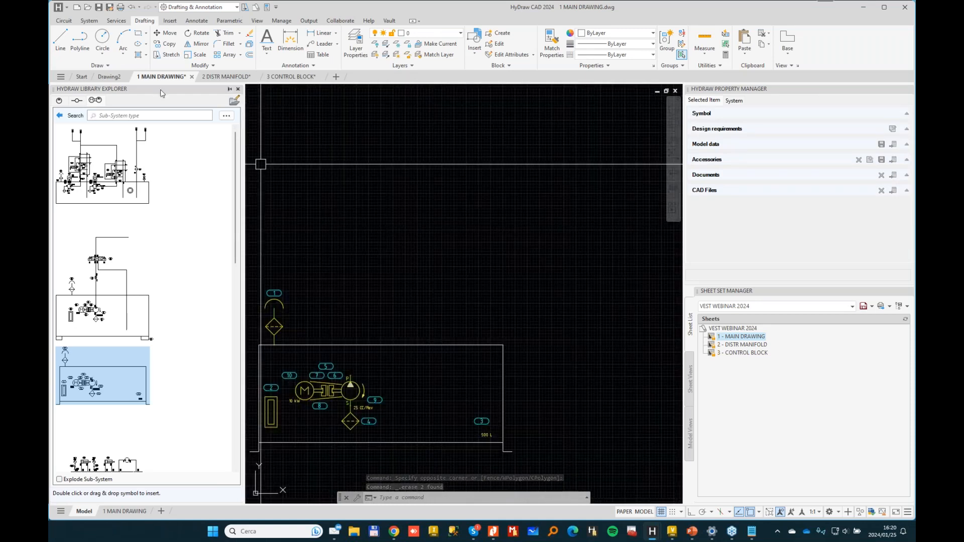
# - Search the symbol library for model code H4WE%16J and insert the first linked symbol of Bosch Rexroth H-4WEH16J7X/** above the tank
pyautogui.click(228, 117)
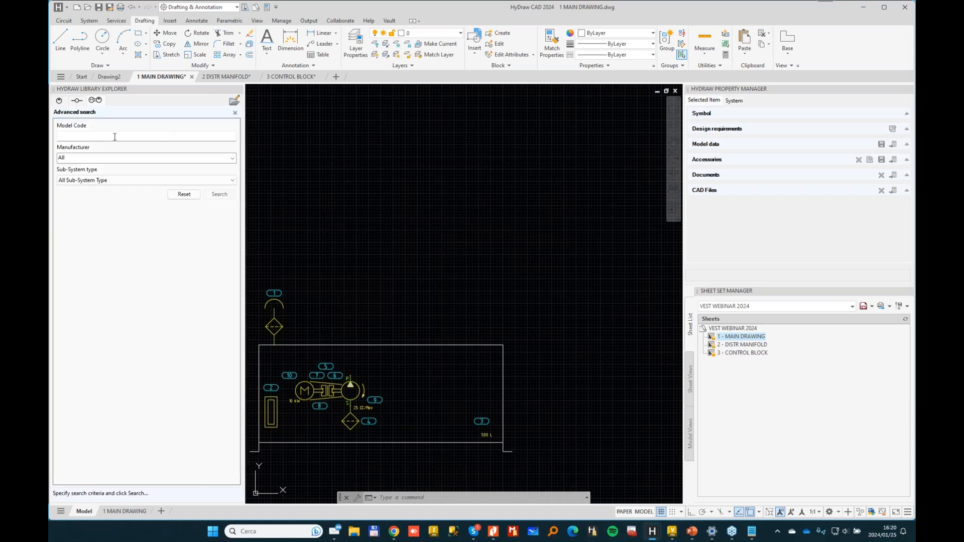
pyautogui.click(235, 112)
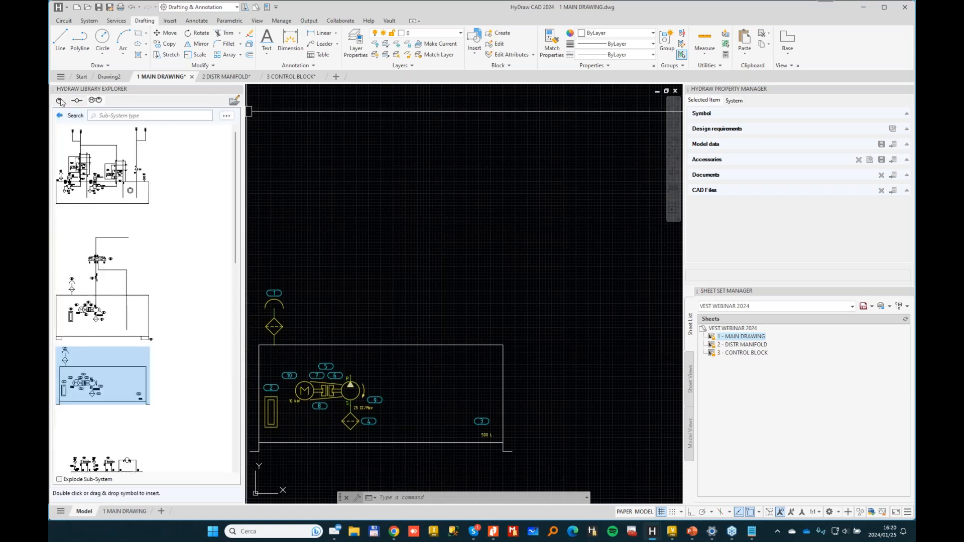
pyautogui.click(228, 132)
pyautogui.click(86, 163)
pyautogui.click(117, 161)
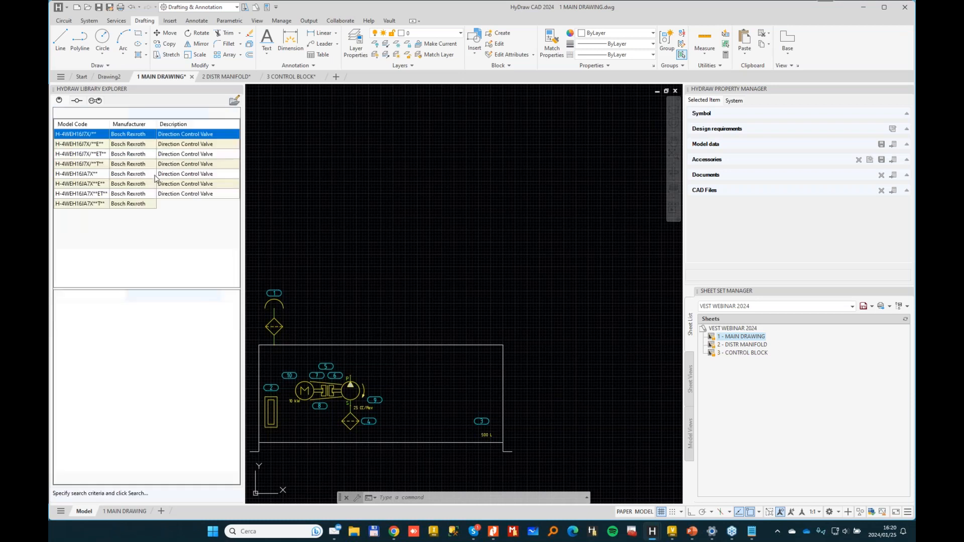
pyautogui.click(103, 324)
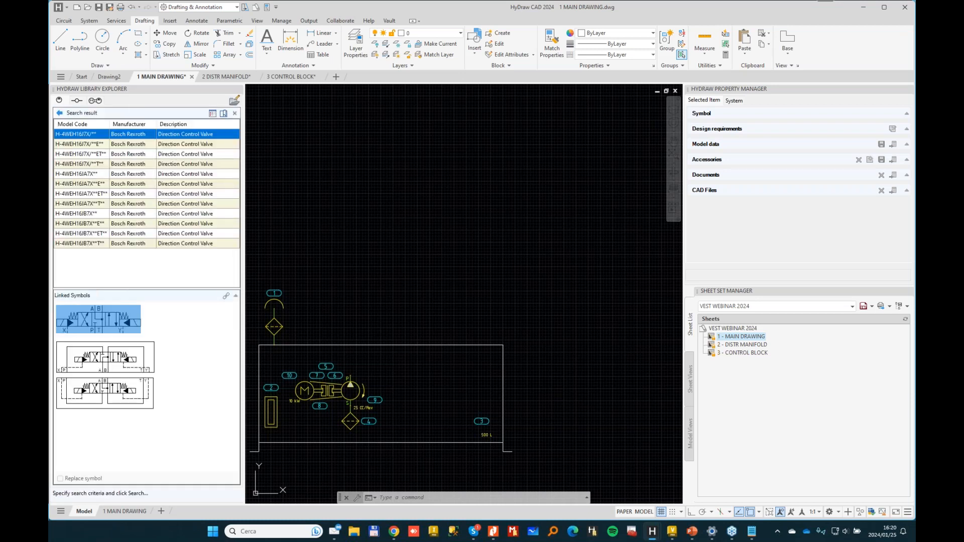
pyautogui.click(407, 233)
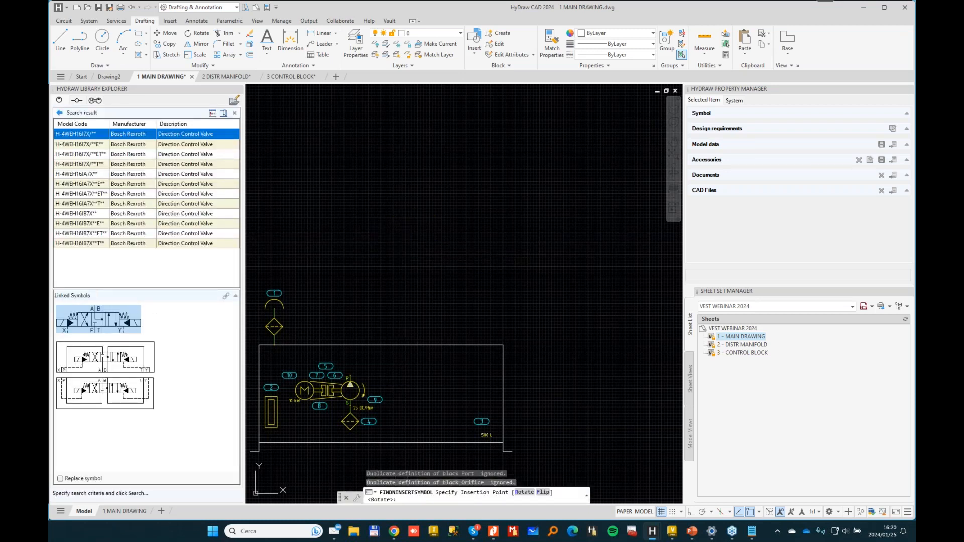
# - Copy the directional control valve horizontally to the right with Ortho turned on
pyautogui.rightClick(421, 217)
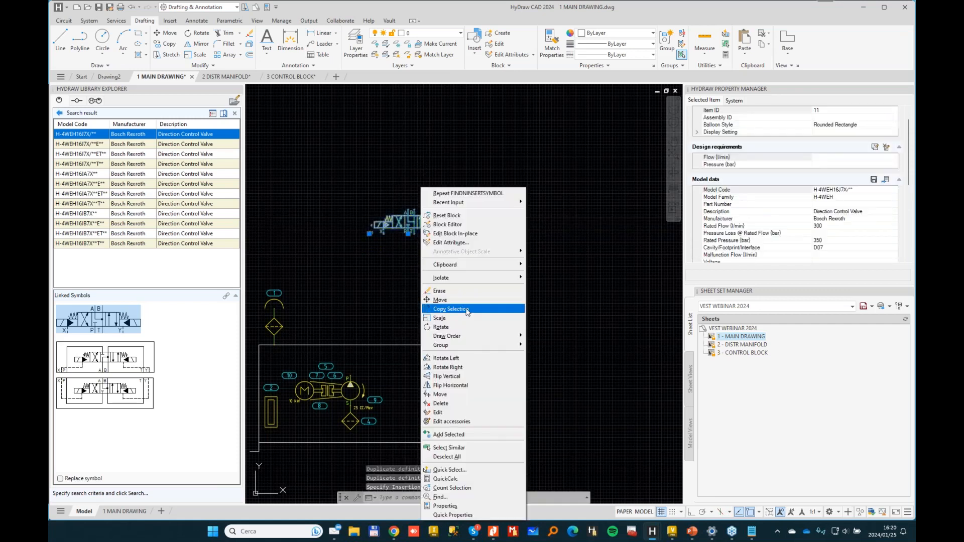
pyautogui.click(466, 311)
pyautogui.click(403, 296)
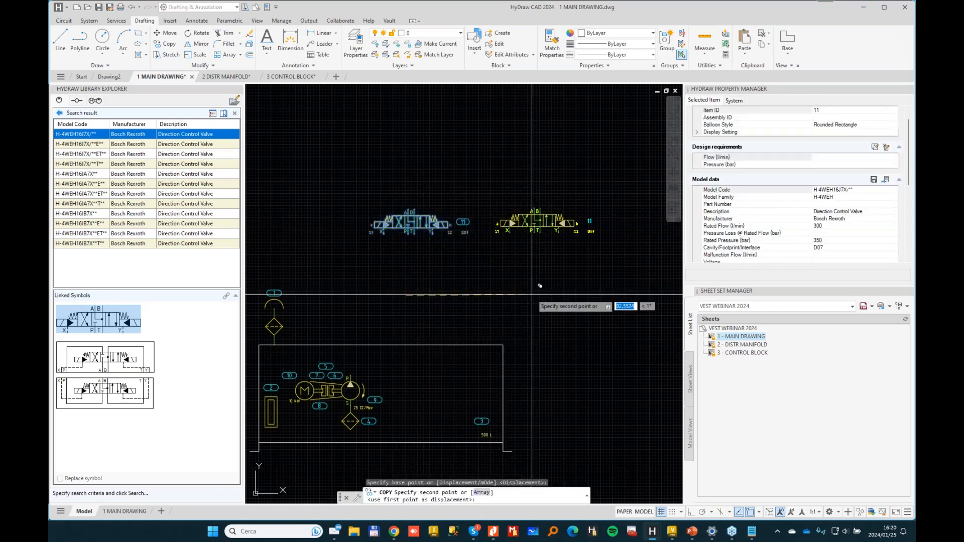
pyautogui.press('F8')
pyautogui.click(533, 296)
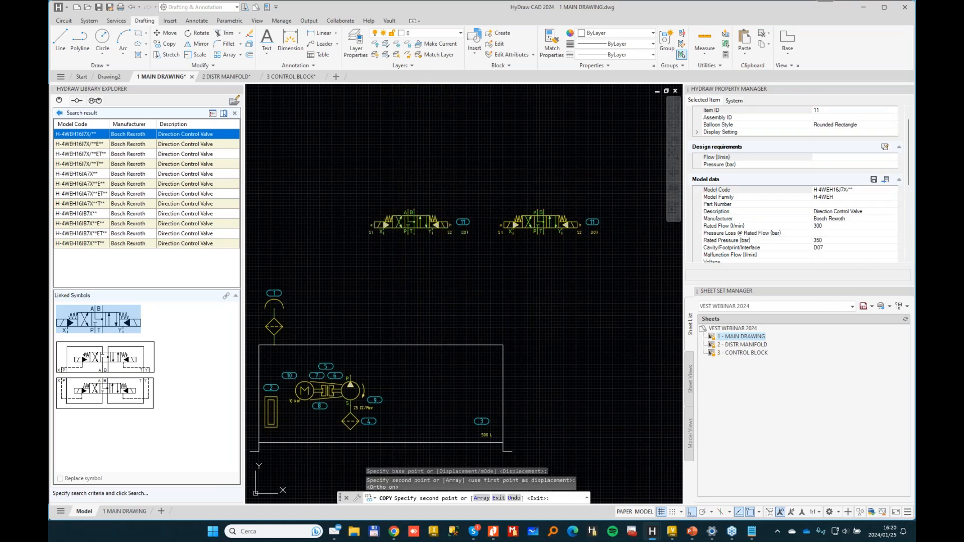
pyautogui.press('Return')
# - Search FluidPowerTools.com for the hydraulic model code DB to find a relief valve
pyautogui.click(59, 113)
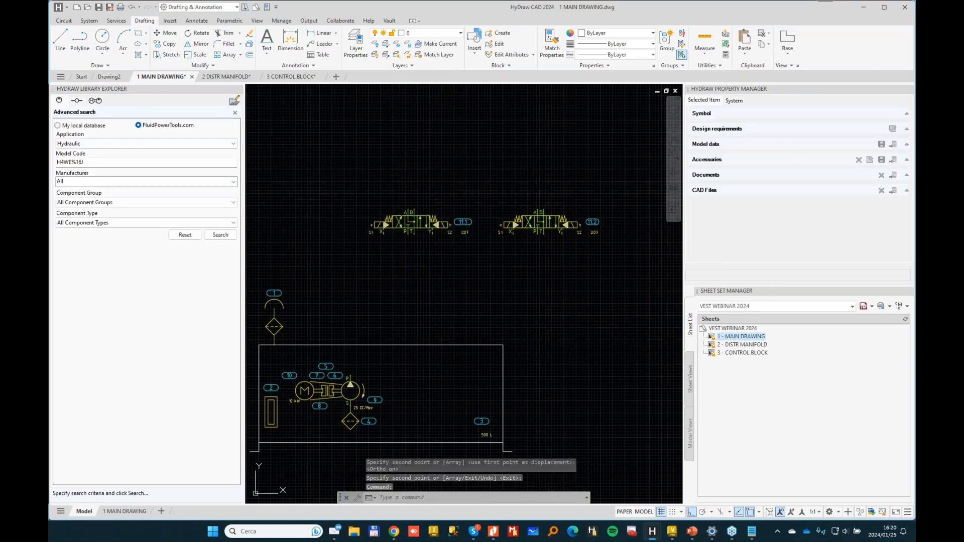
pyautogui.doubleClick(79, 163)
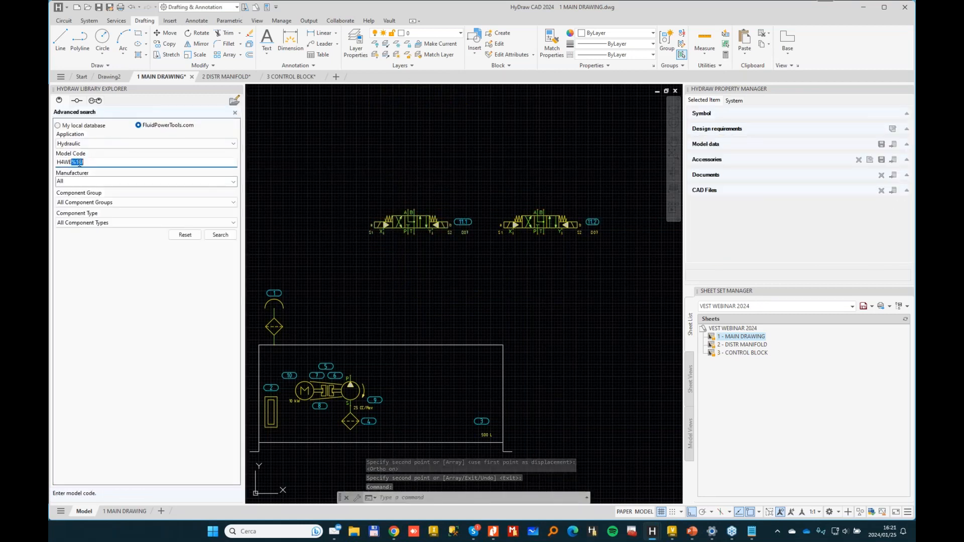
pyautogui.press('BackSpace')
pyautogui.doubleClick(79, 163)
pyautogui.write('DB')
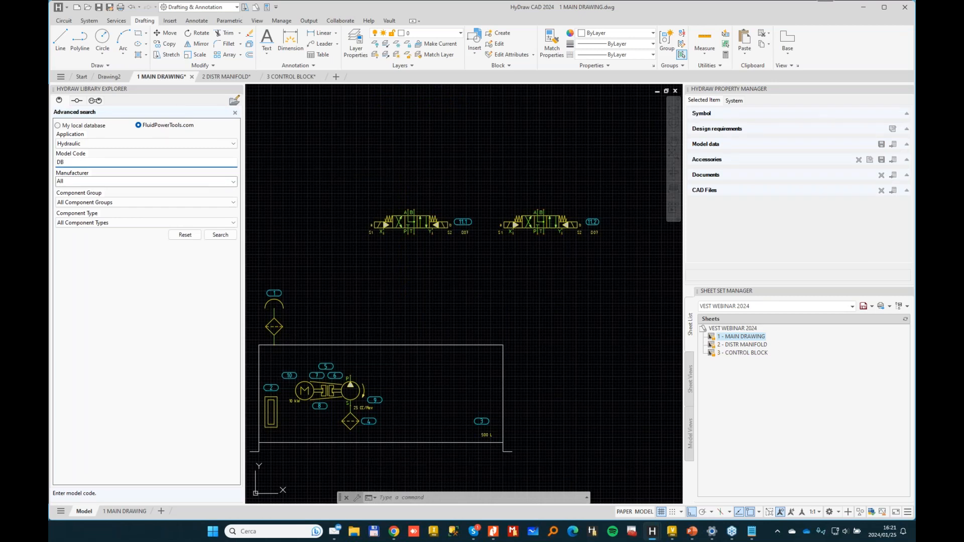
pyautogui.press('Return')
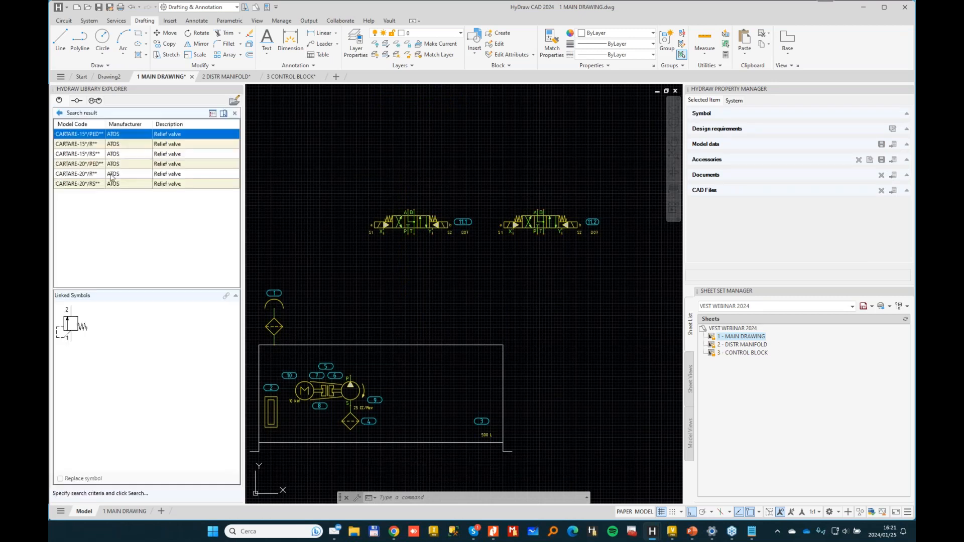
# - Insert the ATOS CARTARE-20*/PED** relief valve symbol below the directional valves and flip it vertically
pyautogui.click(79, 166)
pyautogui.doubleClick(74, 334)
pyautogui.scroll(2, 408, 313)
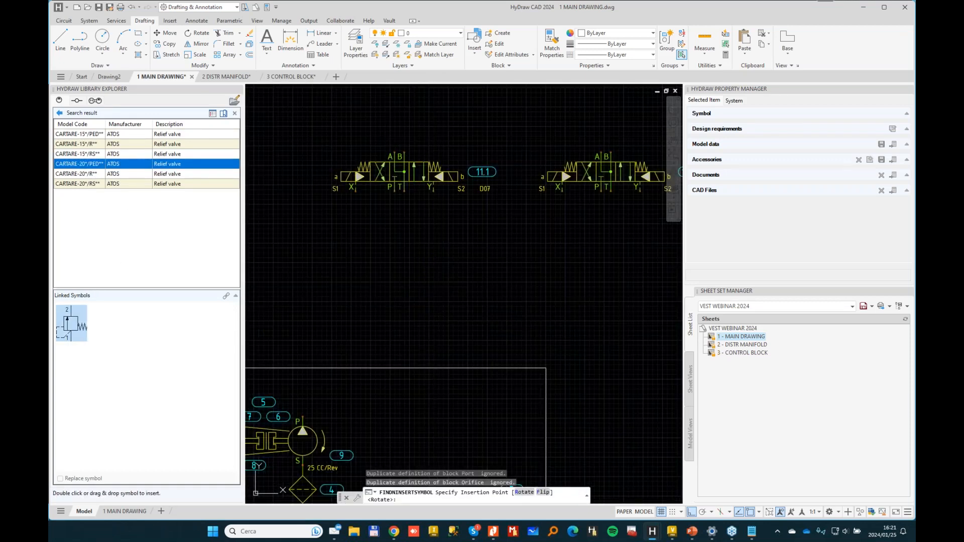
pyautogui.click(436, 303)
pyautogui.rightClick(440, 301)
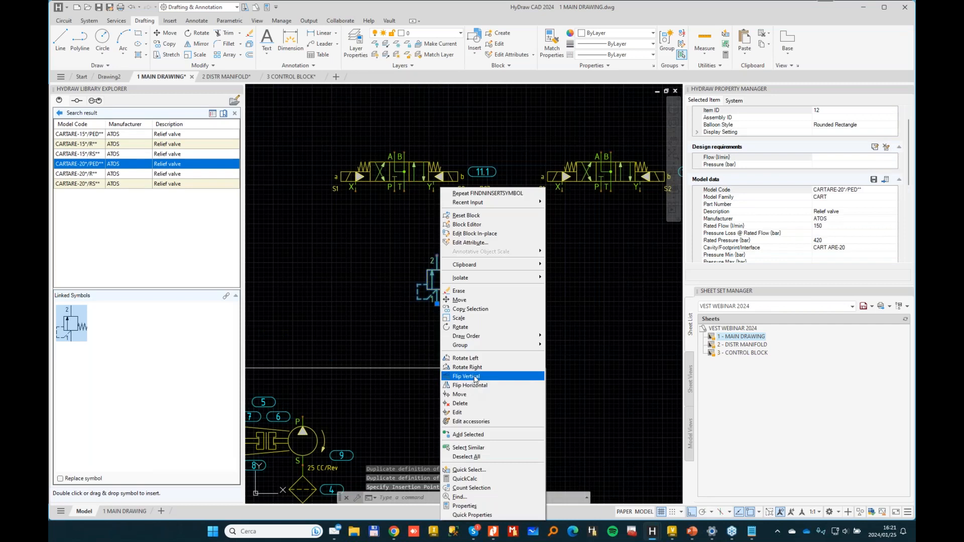
pyautogui.click(475, 378)
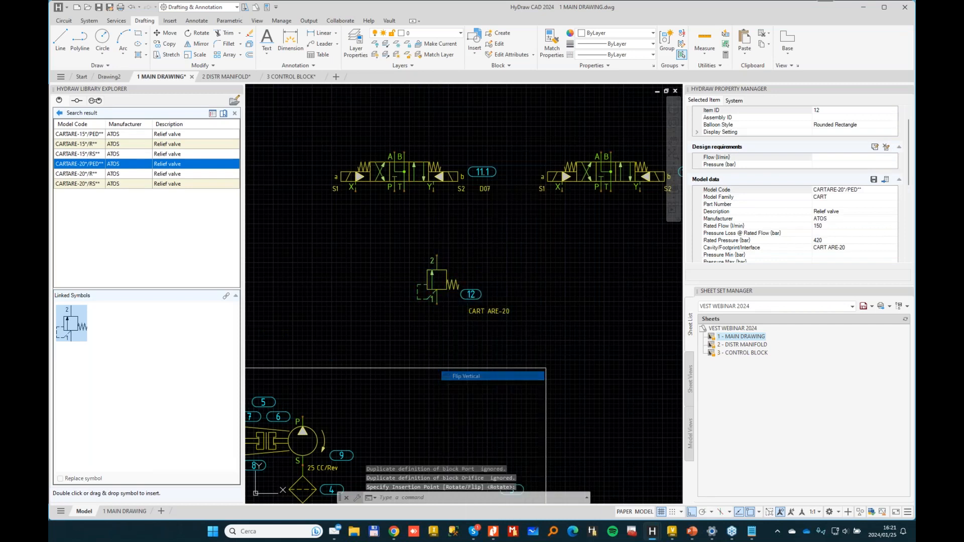
# - Draw a pressure line from the pump's P port up and across to the P port of directional valve 11.1
pyautogui.click(65, 20)
pyautogui.click(99, 44)
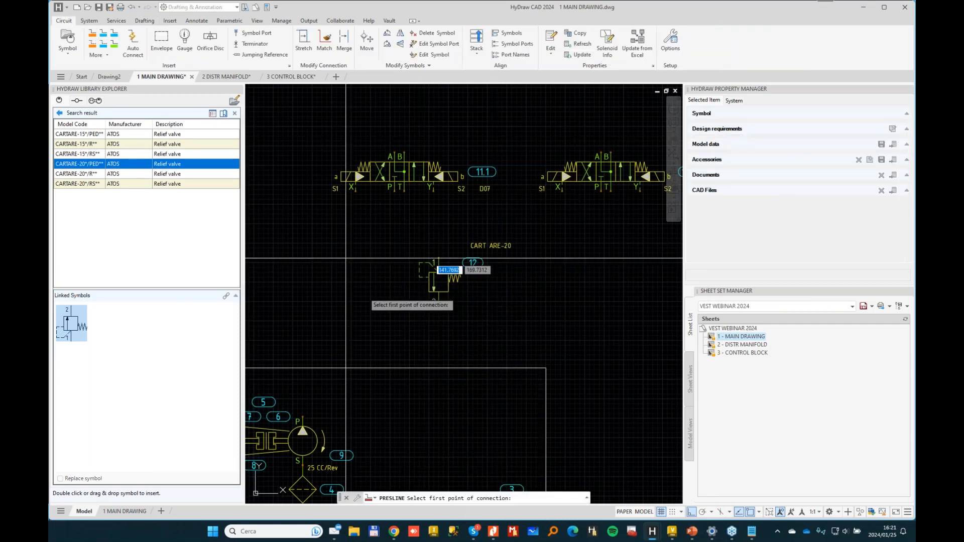
pyautogui.click(303, 425)
pyautogui.click(303, 263)
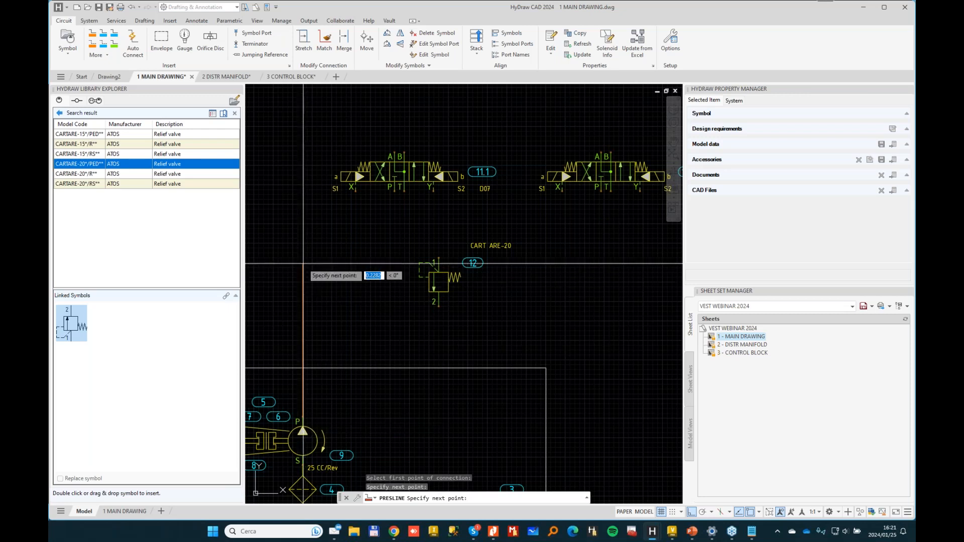
pyautogui.click(395, 263)
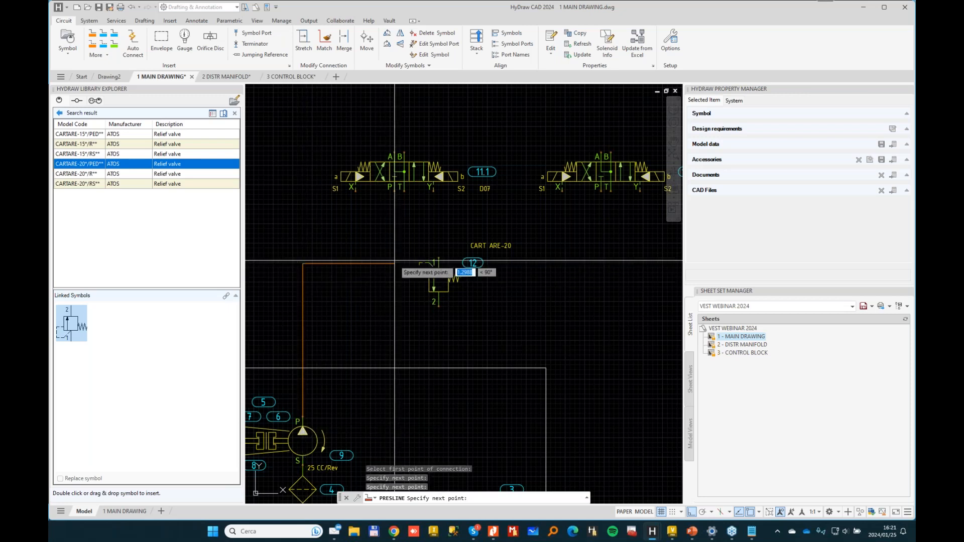
pyautogui.click(394, 188)
pyautogui.press('Return')
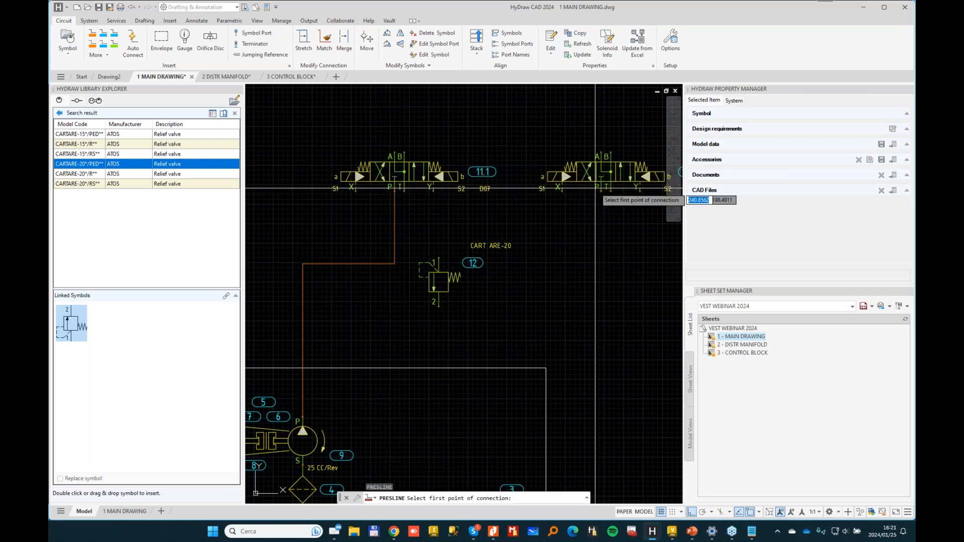
# - Connect the P port of the second directional valve and port 1 of the relief valve to the pressure line
pyautogui.click(601, 189)
pyautogui.click(601, 218)
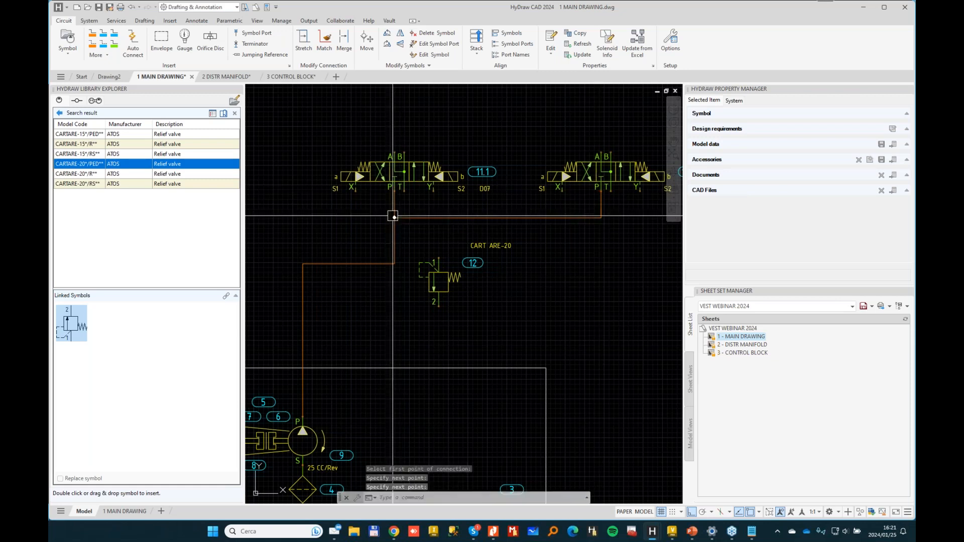
pyautogui.click(395, 218)
pyautogui.click(439, 261)
# - Draw a reservoir line from port 2 of the relief valve straight down into the tank
pyautogui.click(439, 305)
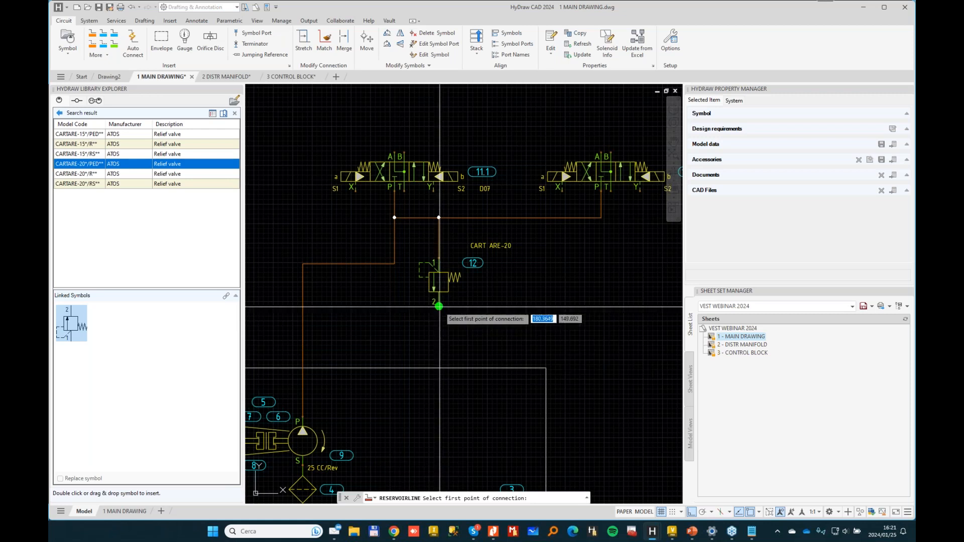
pyautogui.click(439, 427)
pyautogui.press('Return')
pyautogui.scroll(-2, 393, 265)
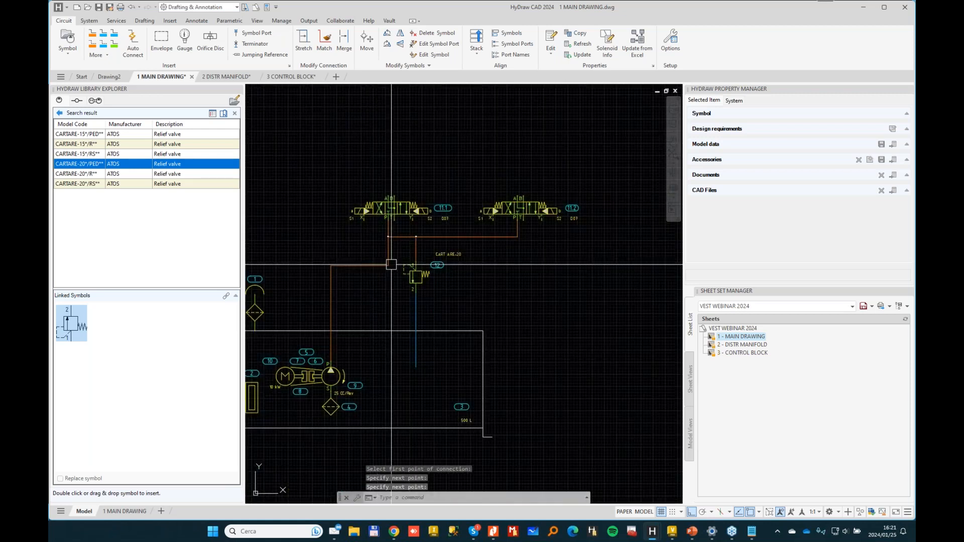
# - Draw a manifold envelope enclosing both directional valves and the relief valve
pyautogui.click(161, 39)
pyautogui.click(609, 306)
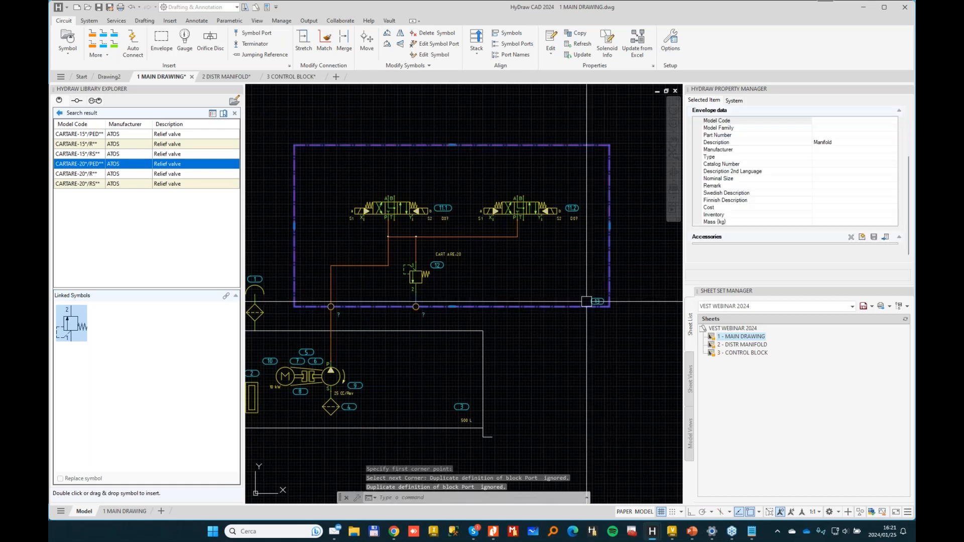
# - Name the envelope's external port on the pump pressure line P
pyautogui.scroll(3, 313, 318)
pyautogui.click(378, 307)
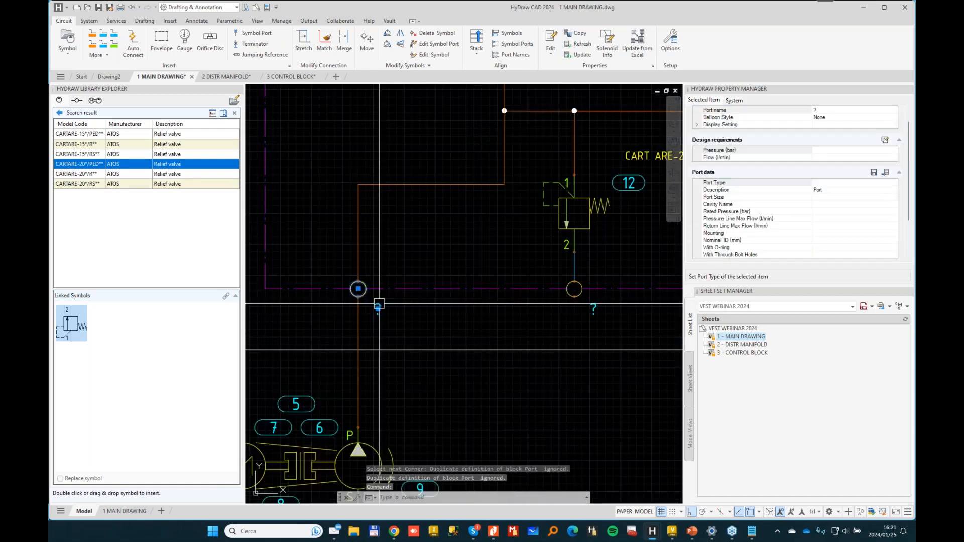
pyautogui.click(822, 109)
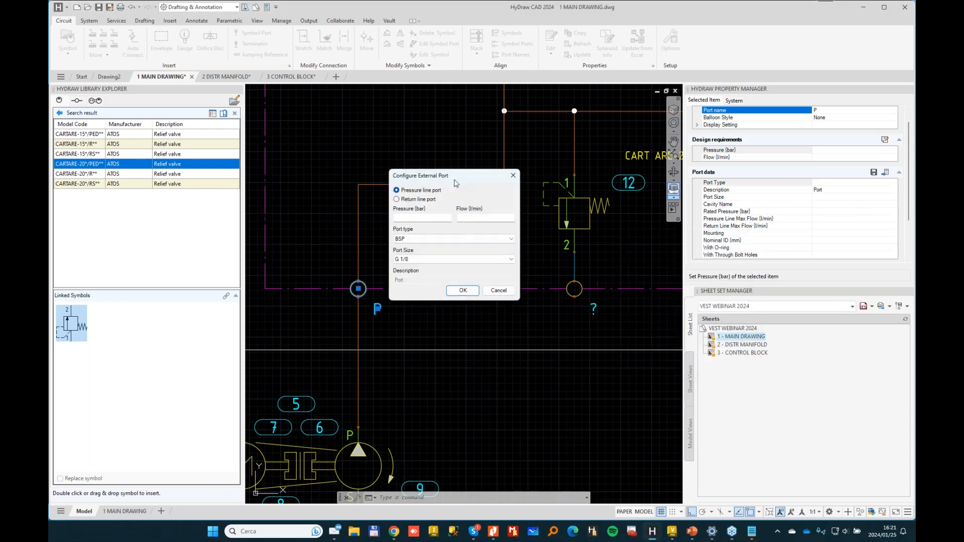
# - Configure the manifold's external port P as an SAE Flange pressure port with size 1-1/2" SAE 6000
pyautogui.click(452, 239)
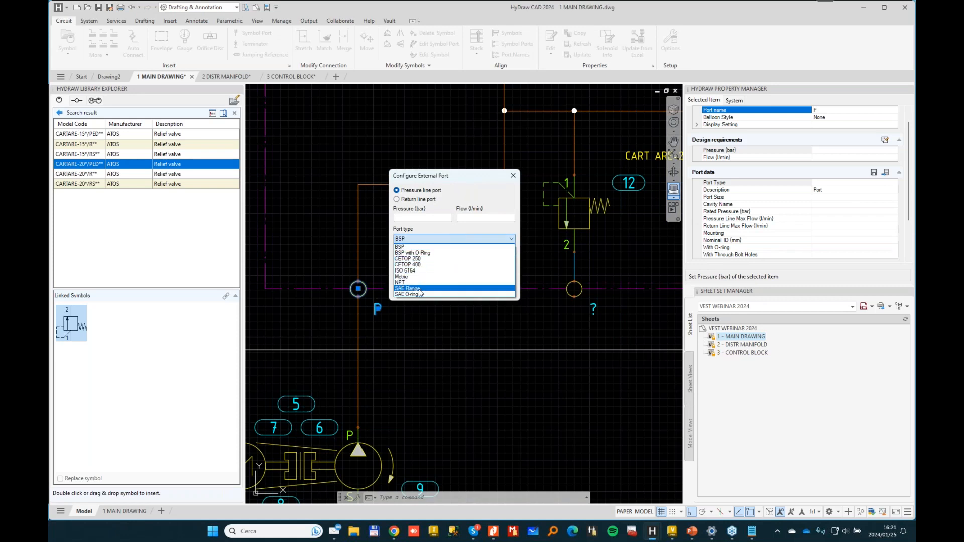
pyautogui.click(446, 288)
pyautogui.click(447, 260)
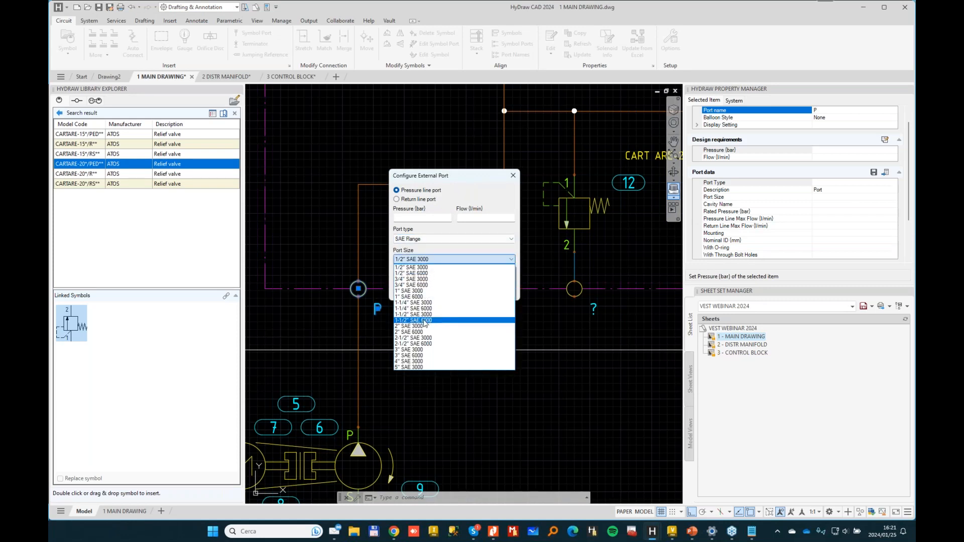
pyautogui.click(424, 297)
pyautogui.click(441, 260)
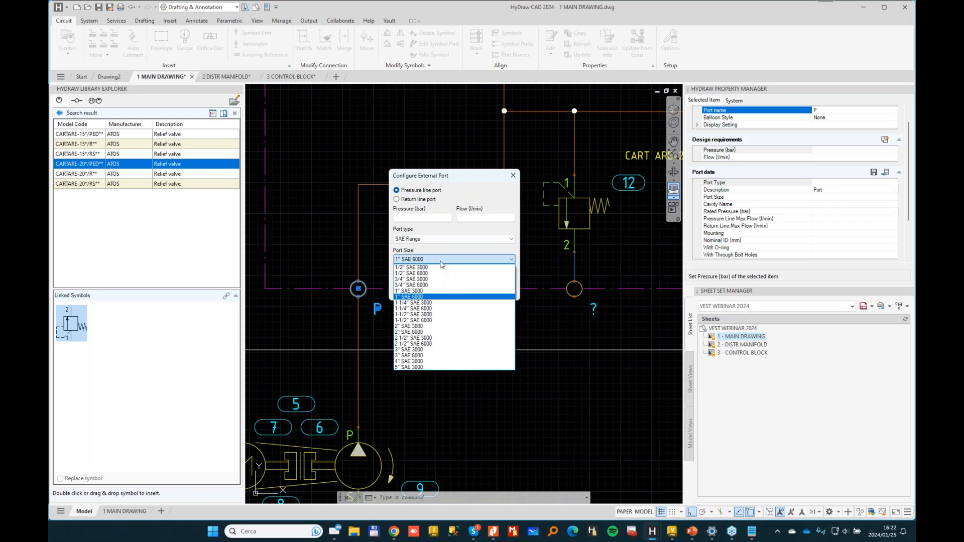
pyautogui.click(426, 320)
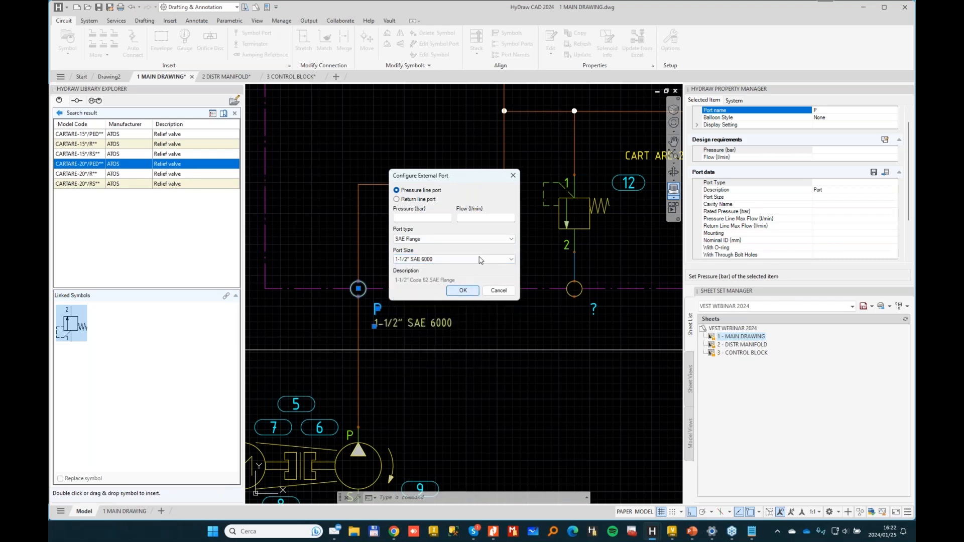
pyautogui.click(463, 290)
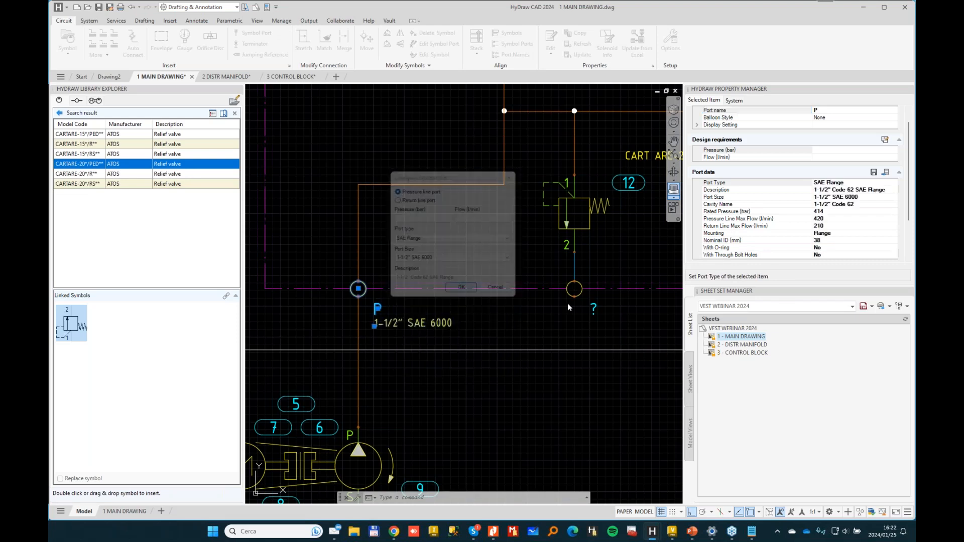
# - Configure the external port below the relief valve as an SAE Flange, size 2" SAE 3000, and name it T
pyautogui.click(887, 173)
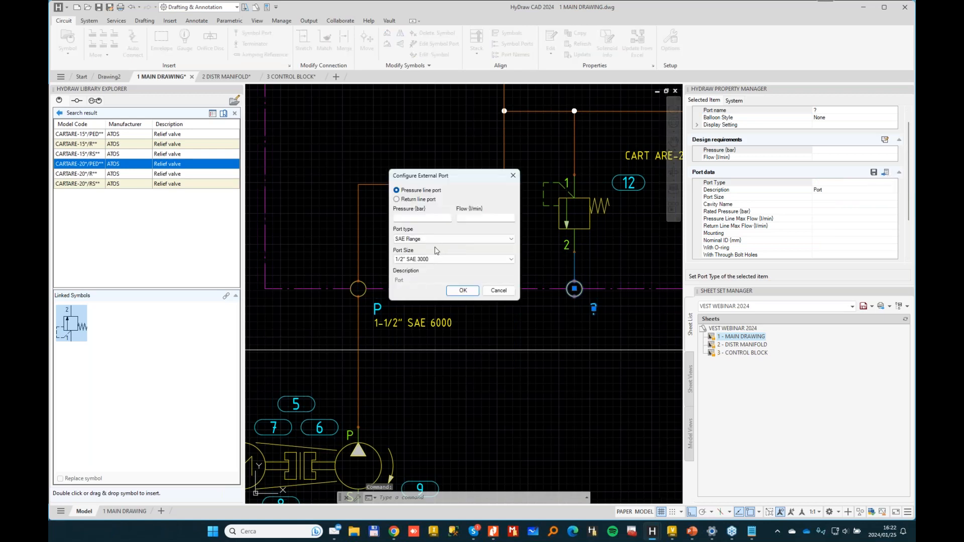
pyautogui.click(442, 259)
pyautogui.click(428, 325)
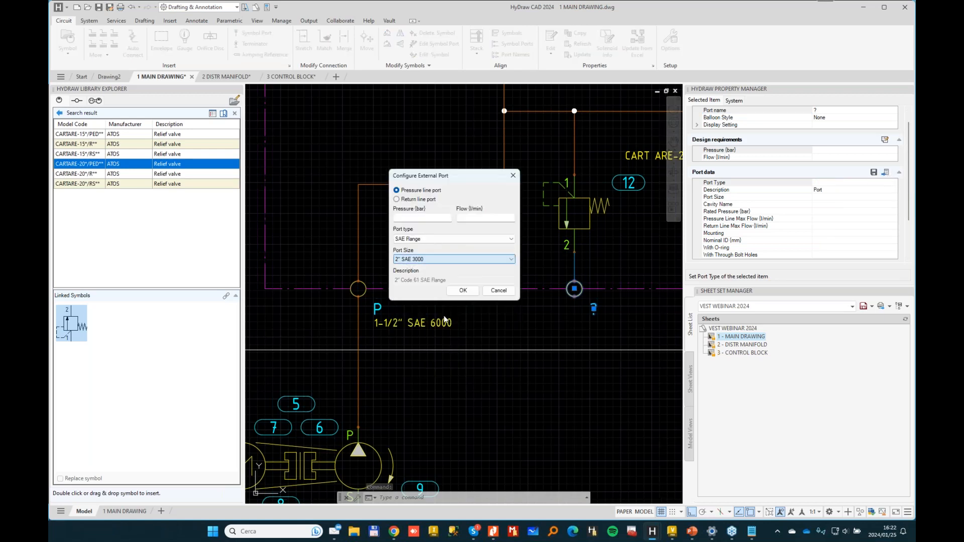
pyautogui.click(837, 110)
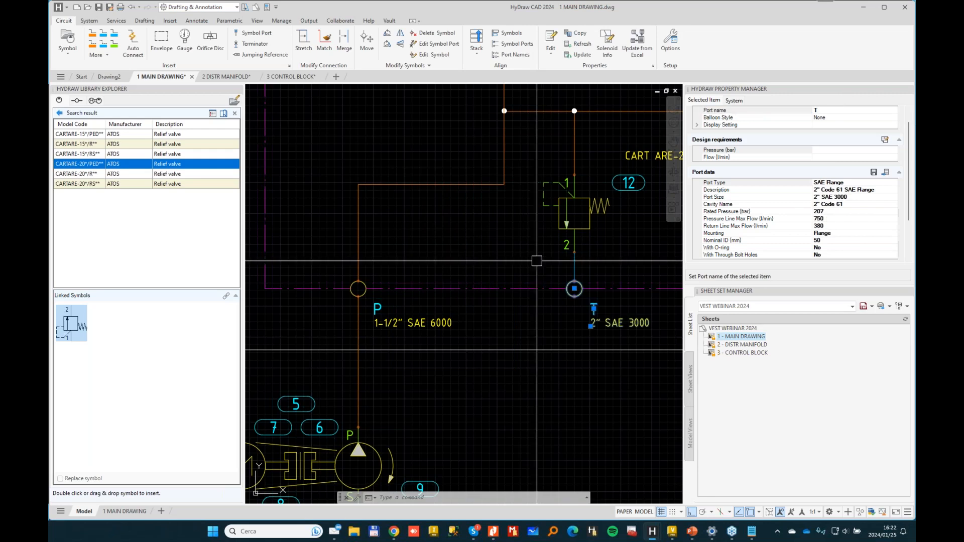
pyautogui.press('Escape')
# - Switch from model space to the 1 MAIN DRAWING layout and bring up its layout commands
pyautogui.scroll(-4, 313, 270)
pyautogui.scroll(-2, 436, 242)
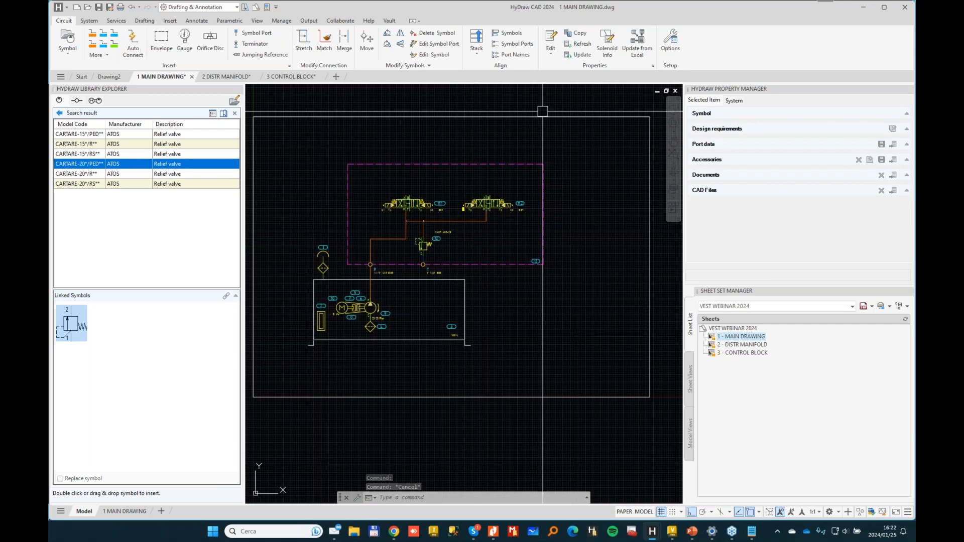
pyautogui.click(120, 509)
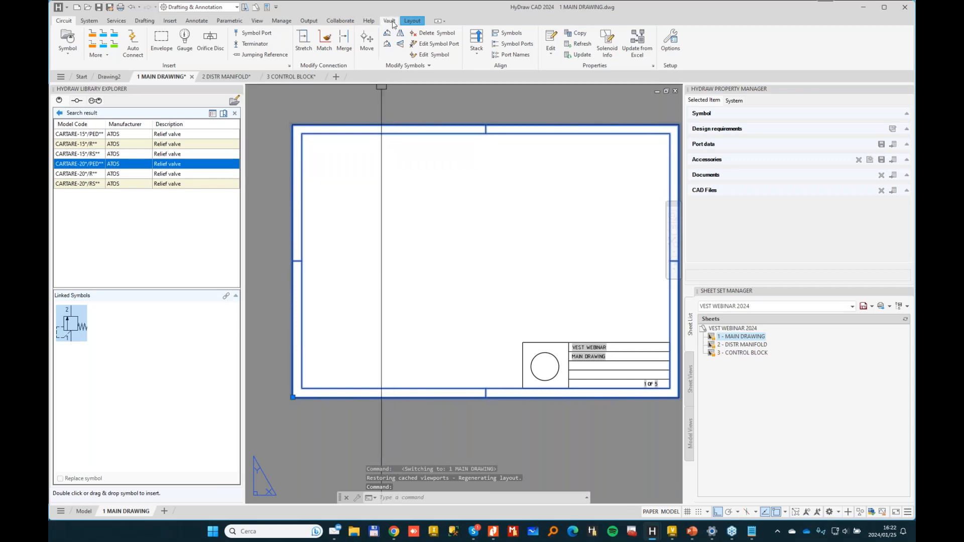
pyautogui.click(409, 20)
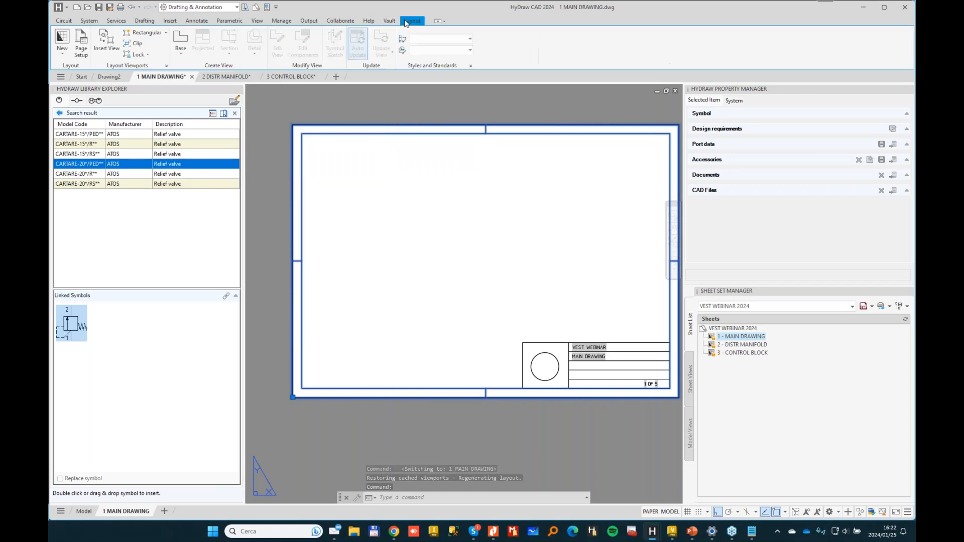
pyautogui.click(183, 40)
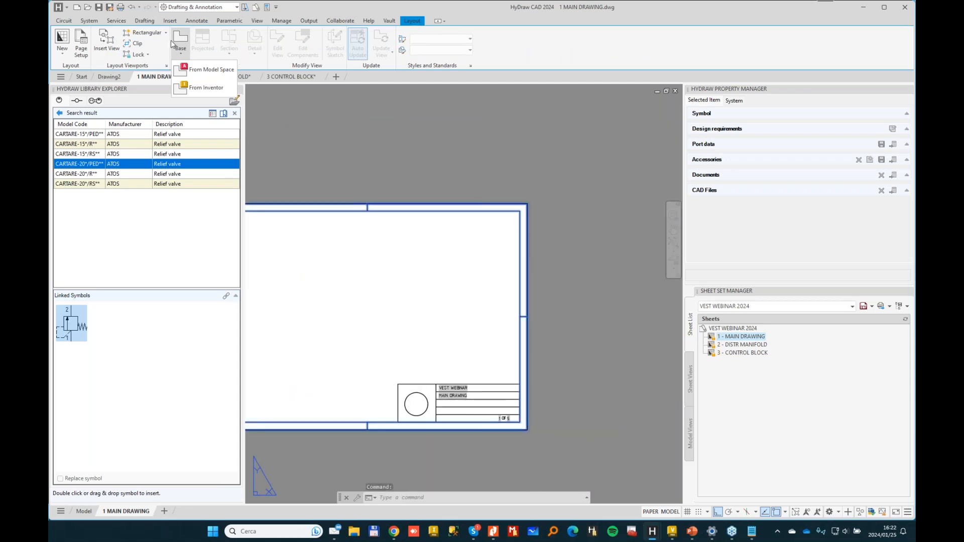
pyautogui.click(204, 70)
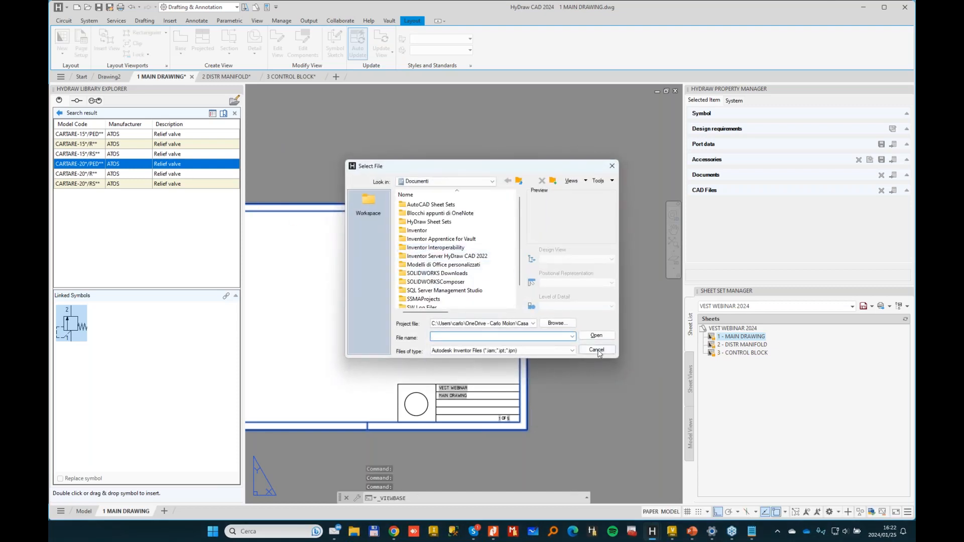
pyautogui.click(597, 353)
pyautogui.click(345, 140)
pyautogui.press('Escape')
pyautogui.press('Escape')
# - Insert a model view bounded by the circuit's outer frame onto the sheet and enlarge it to sheet size
pyautogui.moveTo(365, 216); pyautogui.dragTo(550, 152, button='middle')
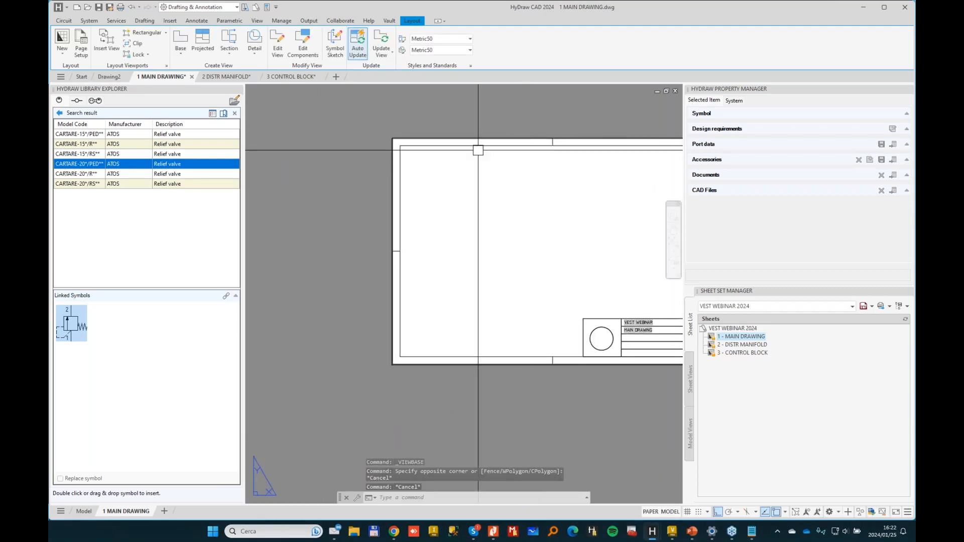
pyautogui.moveTo(478, 151); pyautogui.dragTo(416, 172, button='middle')
pyautogui.click(108, 40)
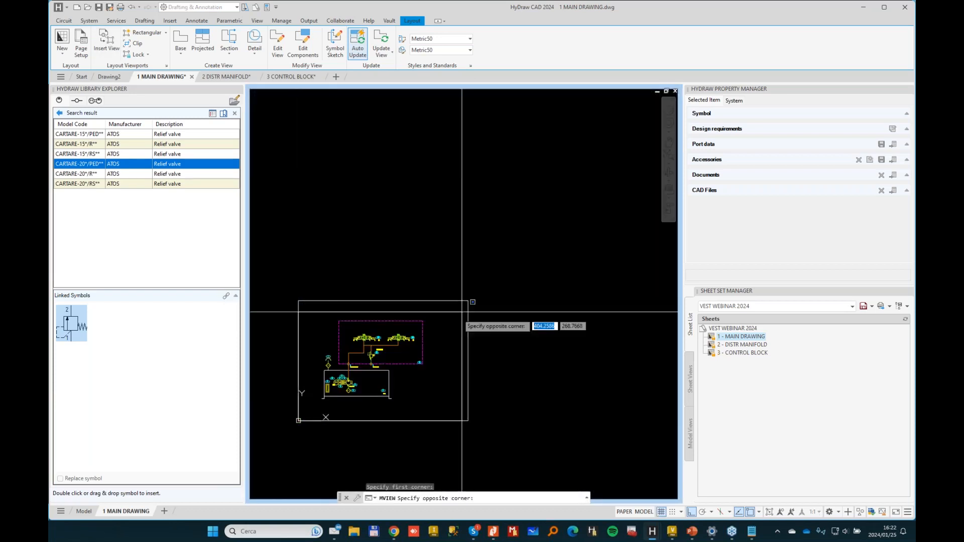
pyautogui.press('Return')
pyautogui.click(502, 259)
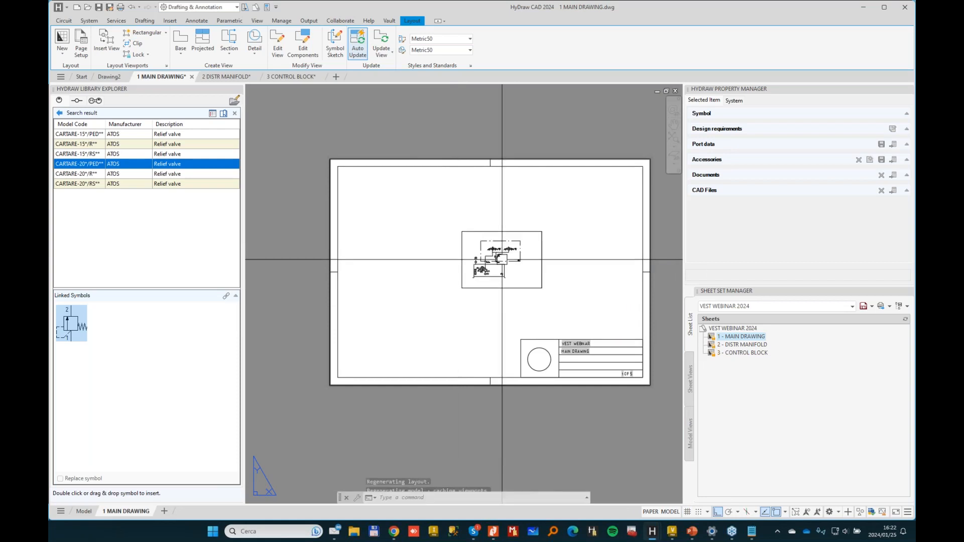
pyautogui.click(532, 267)
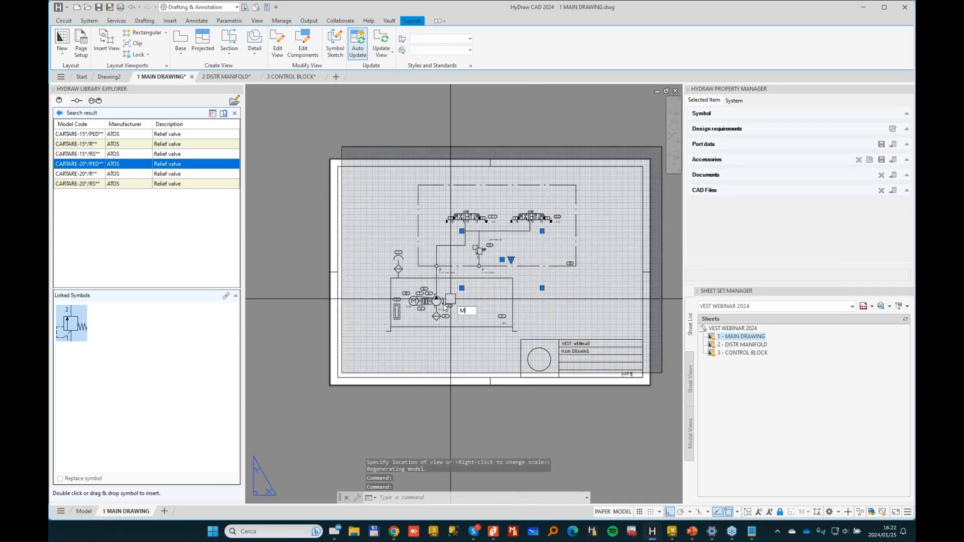
# - Move the inserted view so its lower-left corner coincides with the sheet border's lower-left corner
pyautogui.write('M')
pyautogui.press('Return')
pyautogui.click(342, 373)
pyautogui.click(330, 385)
pyautogui.scroll(5, 331, 381)
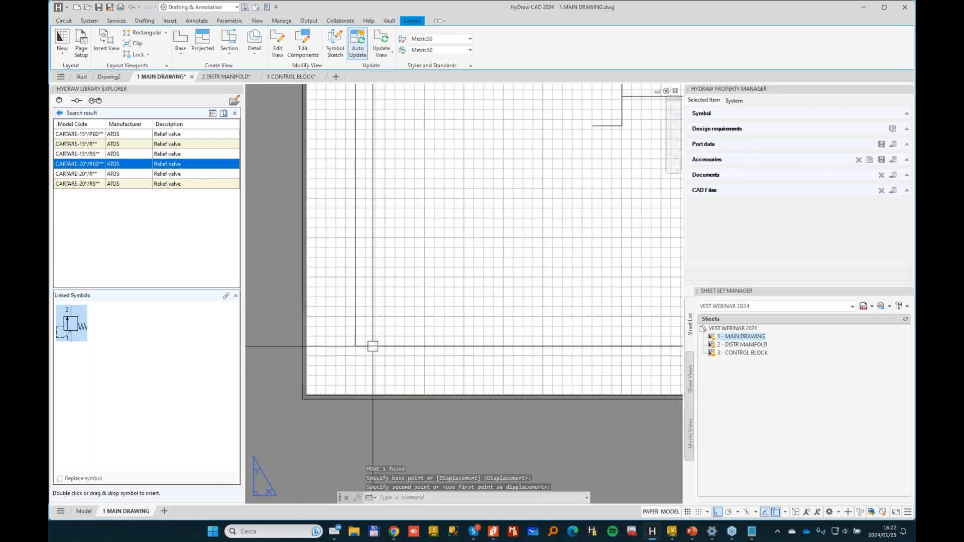
pyautogui.press('Escape')
# - Activate the circuit viewport, turn off its grid, and return to paper space
pyautogui.scroll(-5, 373, 346)
pyautogui.scroll(5, 502, 236)
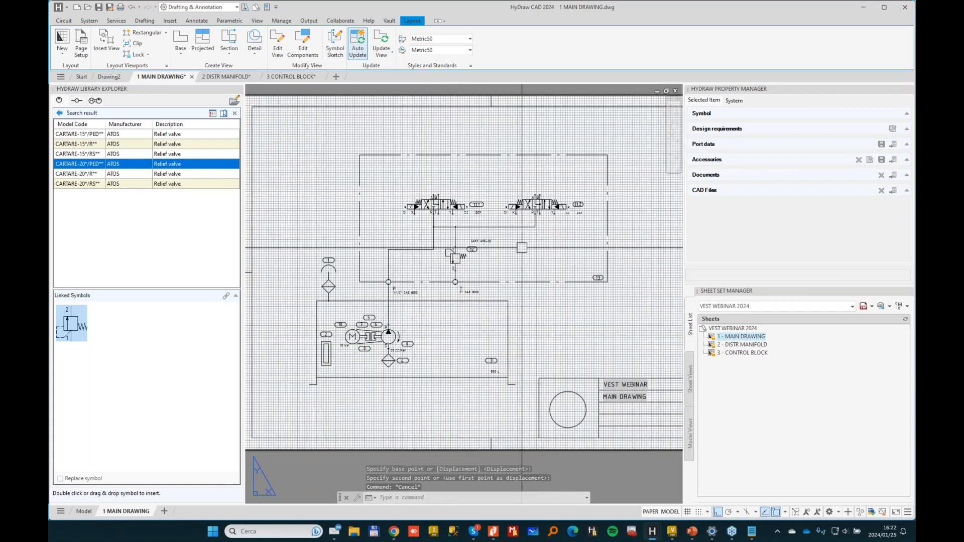
pyautogui.moveTo(522, 248); pyautogui.dragTo(456, 267, button='middle')
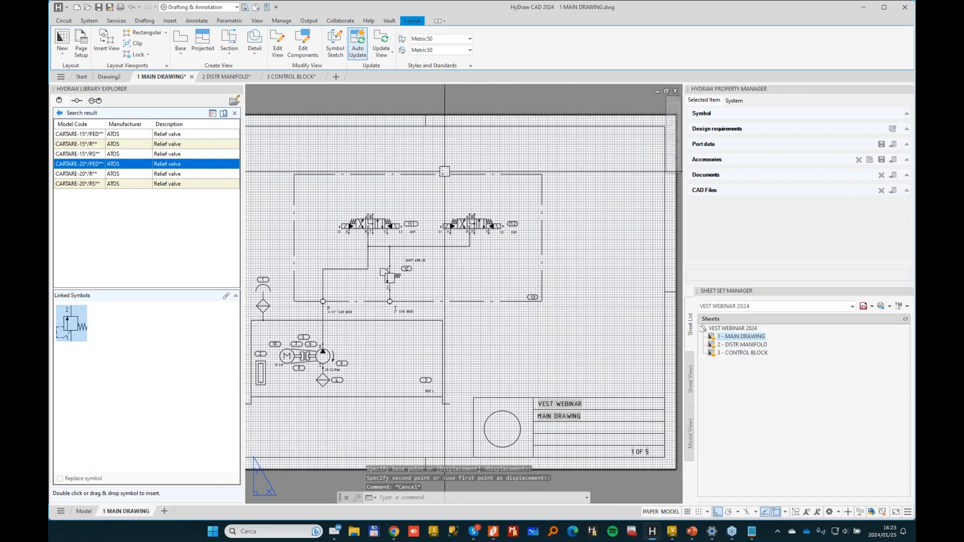
pyautogui.moveTo(480, 224); pyautogui.dragTo(545, 206, button='middle')
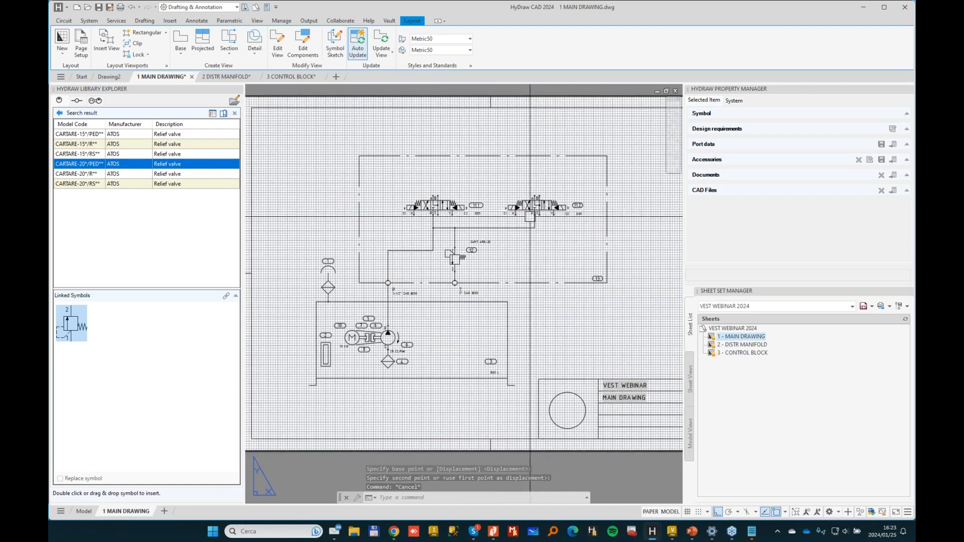
pyautogui.scroll(2, 338, 249)
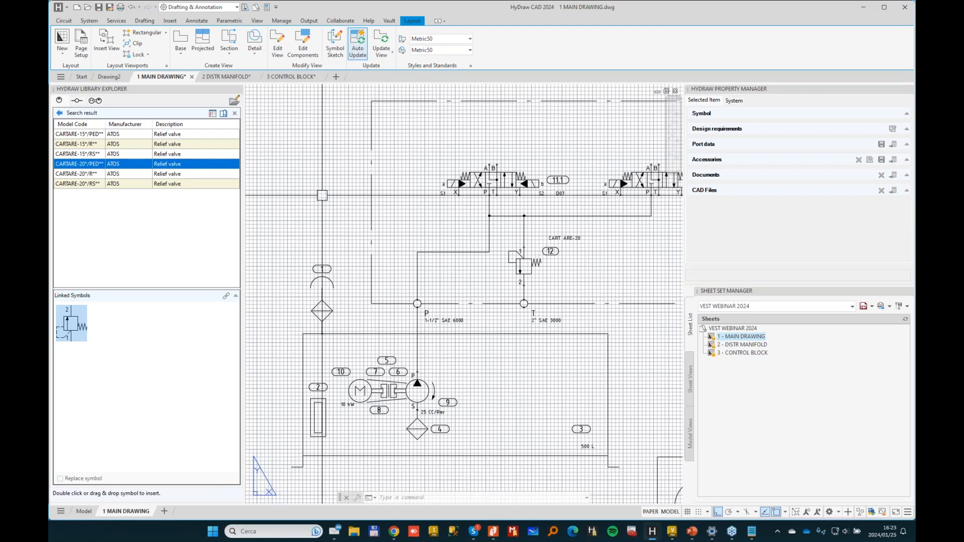
pyautogui.doubleClick(319, 195)
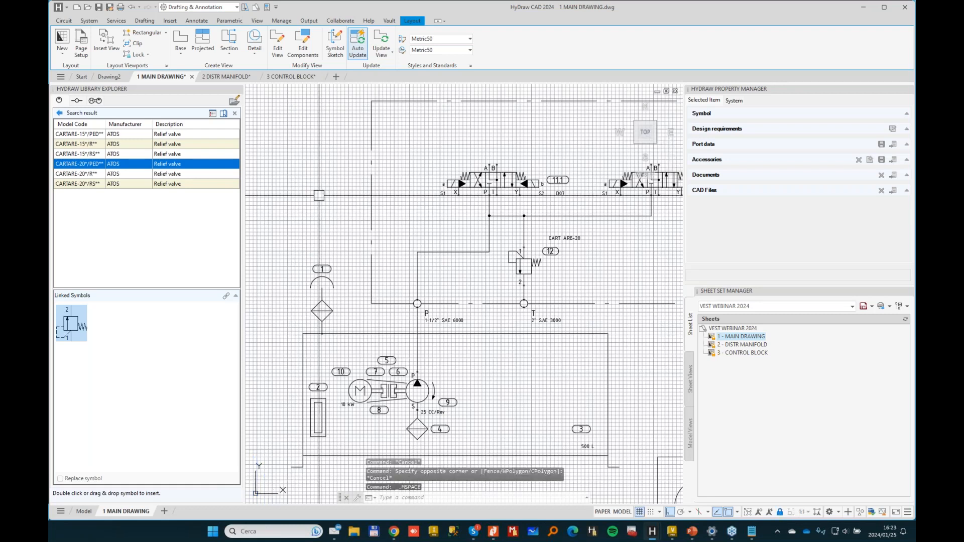
pyautogui.press('F7')
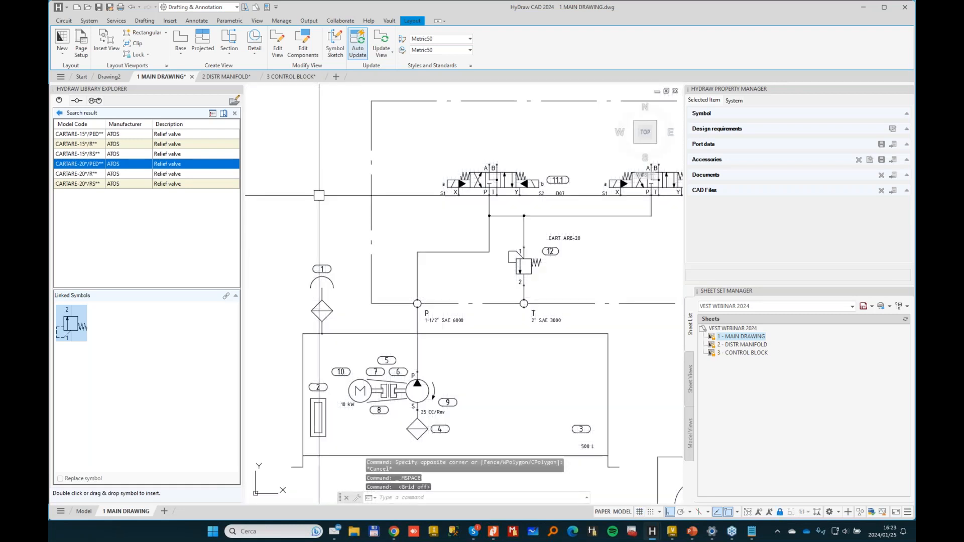
pyautogui.scroll(-4, 600, 145)
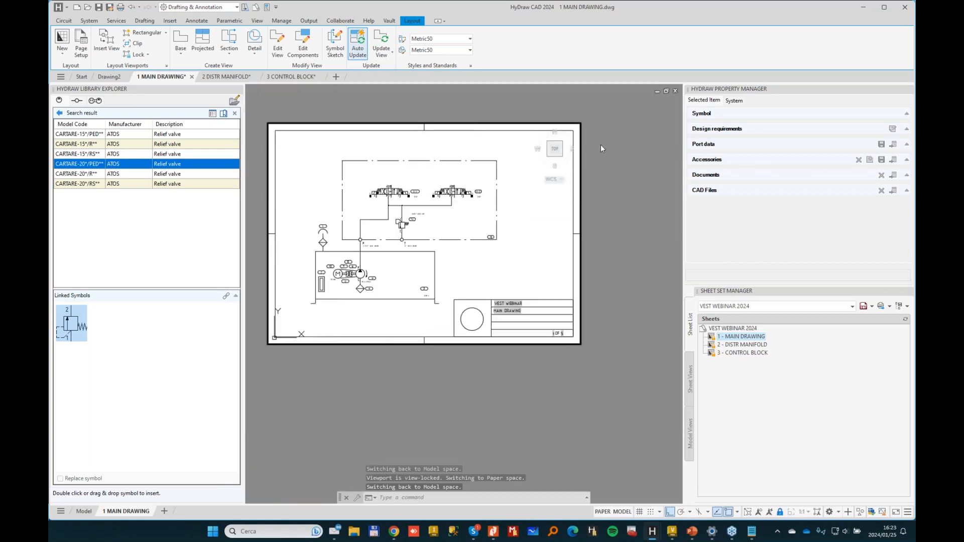
pyautogui.doubleClick(600, 145)
pyautogui.scroll(3, 477, 176)
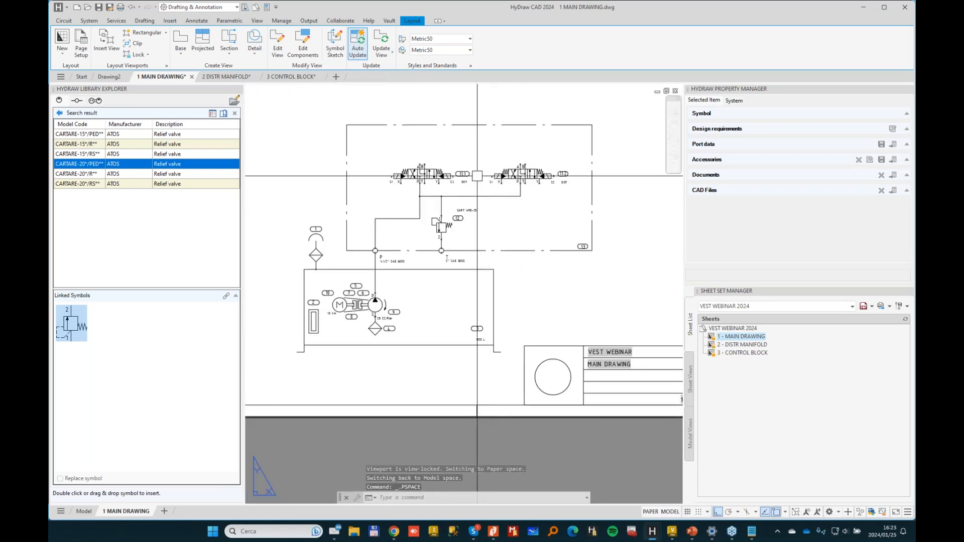
pyautogui.moveTo(436, 196); pyautogui.dragTo(478, 199, button='middle')
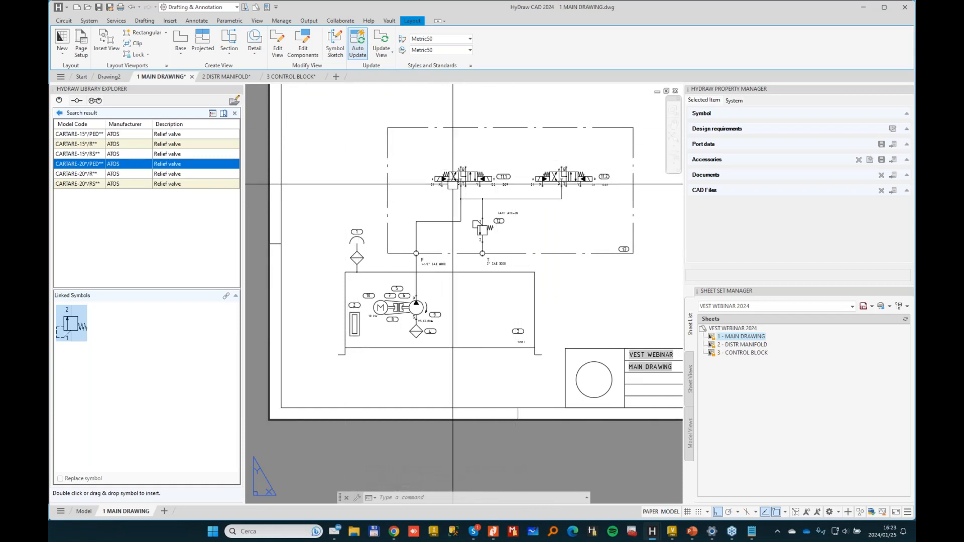
# - Place an external port A1, type BSP and size G 1, on the envelope's top edge above valve 11.1, working inside the viewport
pyautogui.doubleClick(450, 184)
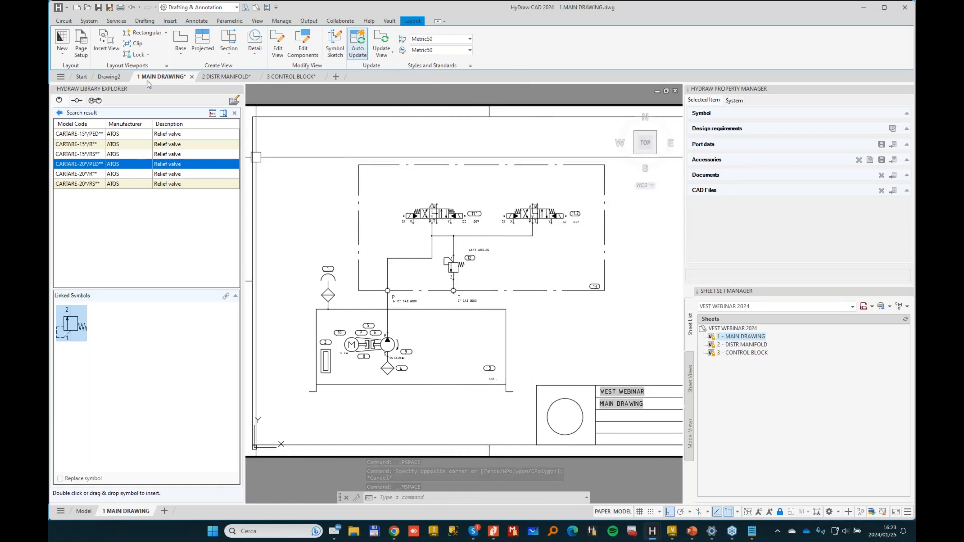
pyautogui.click(77, 100)
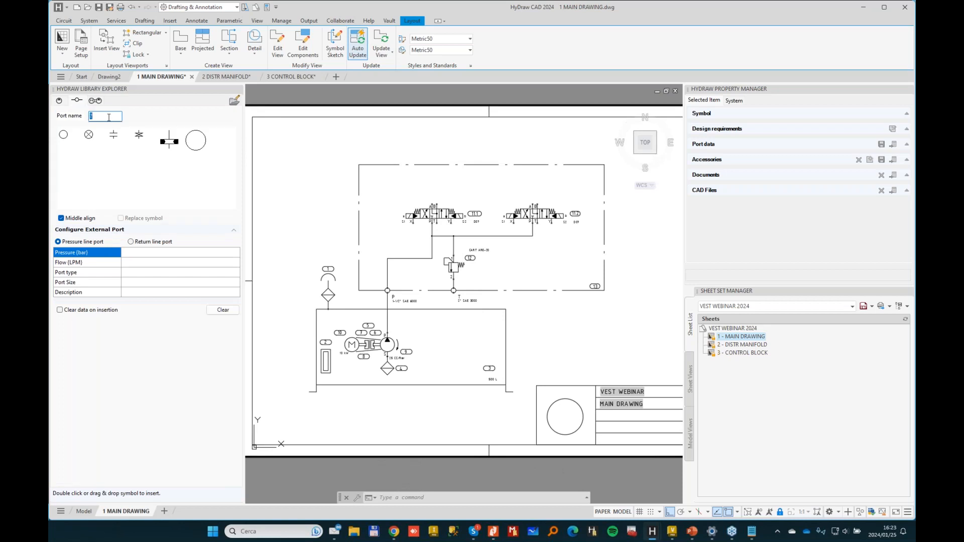
pyautogui.click(145, 275)
pyautogui.click(146, 282)
pyautogui.click(147, 283)
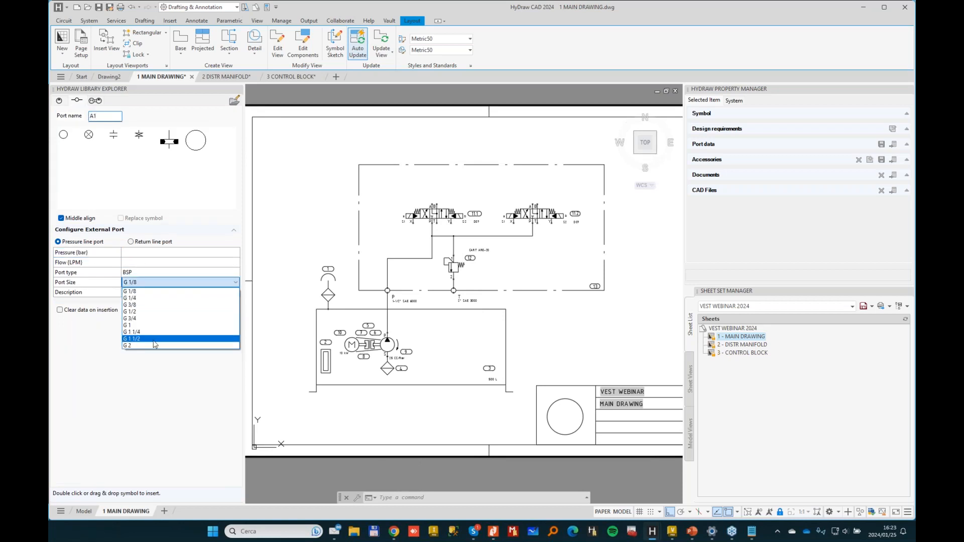
pyautogui.click(140, 326)
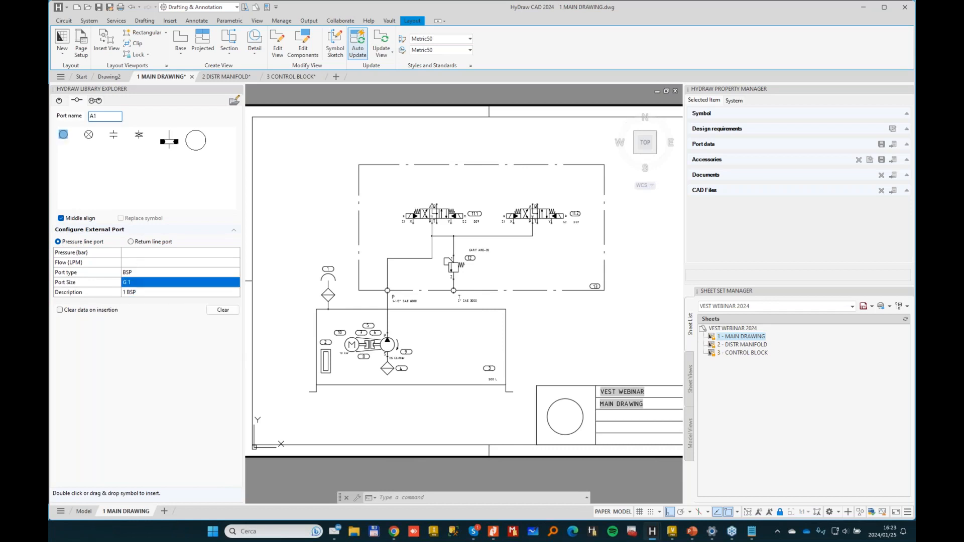
pyautogui.doubleClick(63, 134)
pyautogui.scroll(5, 411, 172)
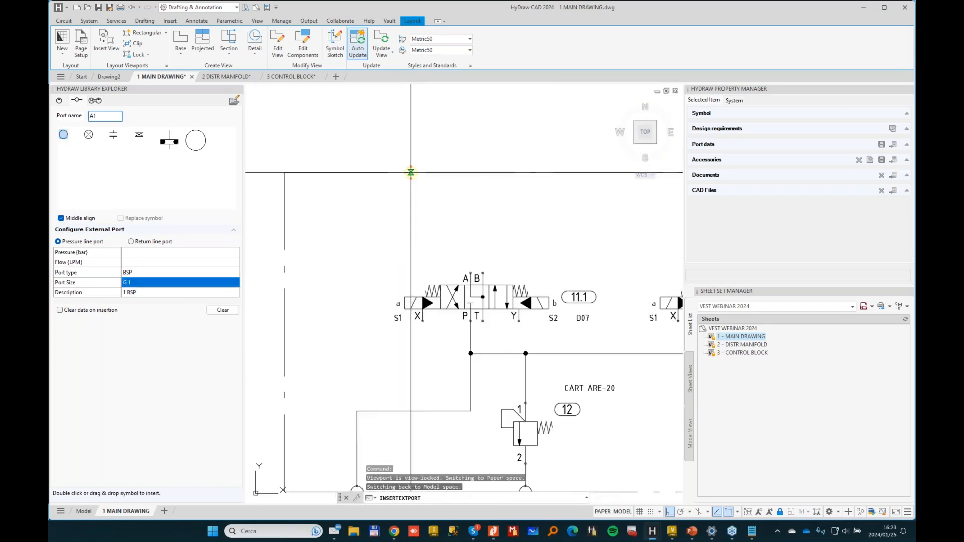
pyautogui.click(411, 172)
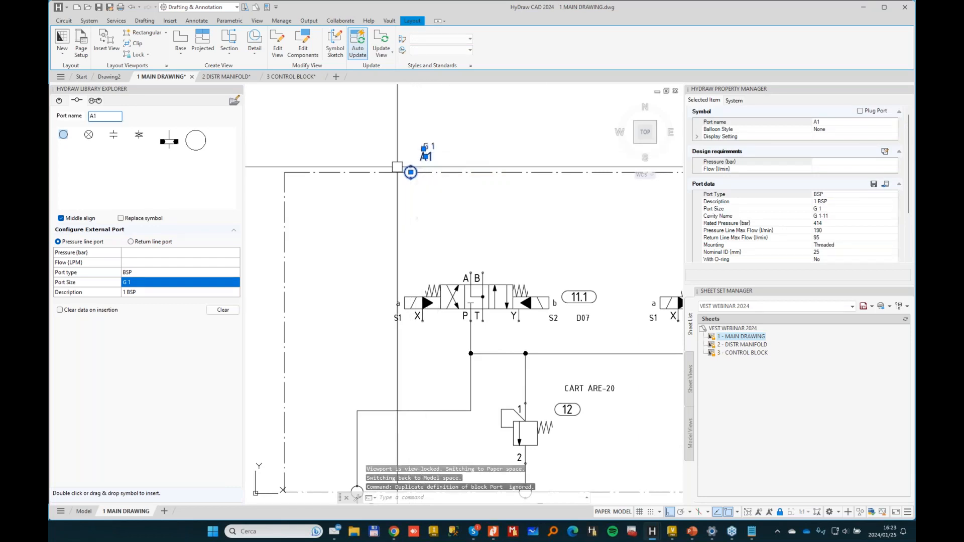
pyautogui.press('Escape')
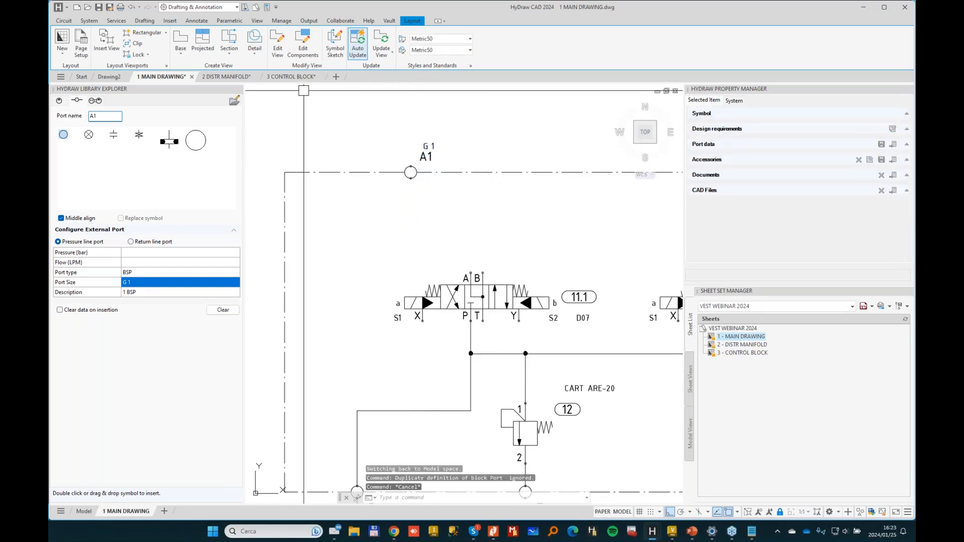
# - Draw a pressure line from external port A1 to port A of valve 11.1, with two right-angle bends
pyautogui.click(145, 21)
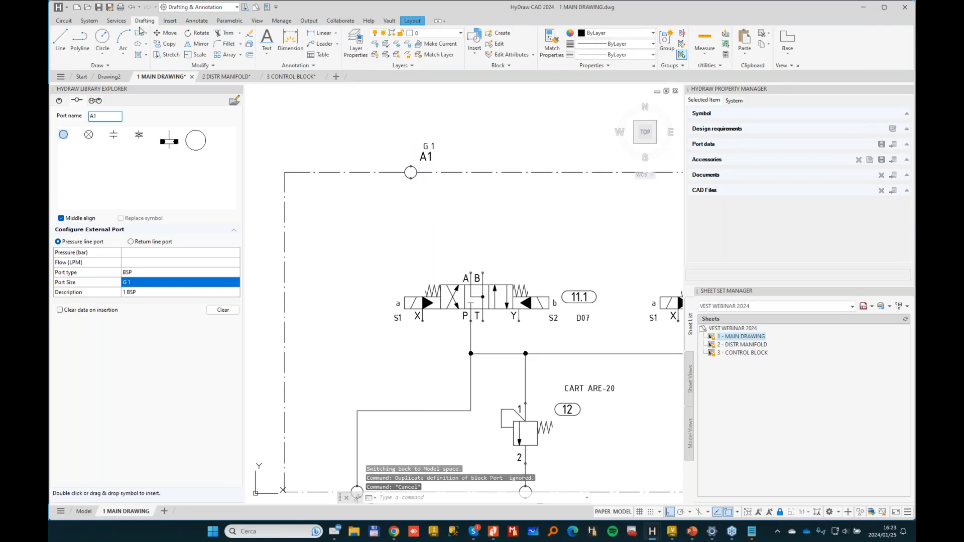
pyautogui.click(96, 22)
pyautogui.click(70, 23)
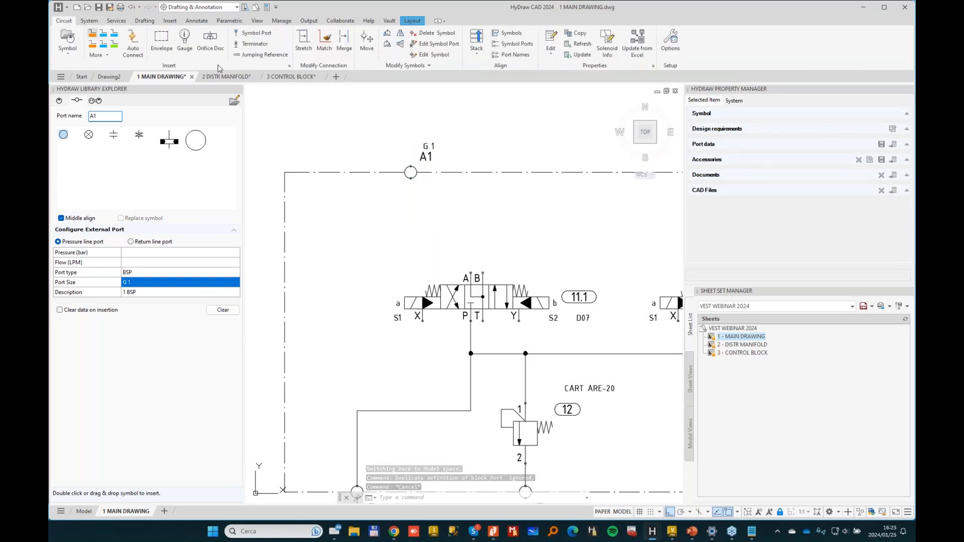
pyautogui.click(410, 179)
pyautogui.click(411, 231)
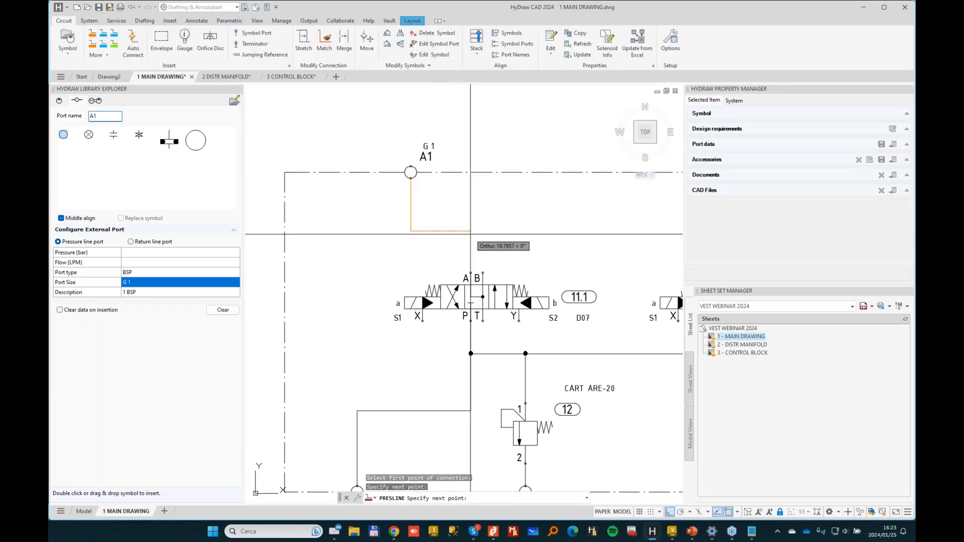
pyautogui.click(471, 232)
pyautogui.click(470, 275)
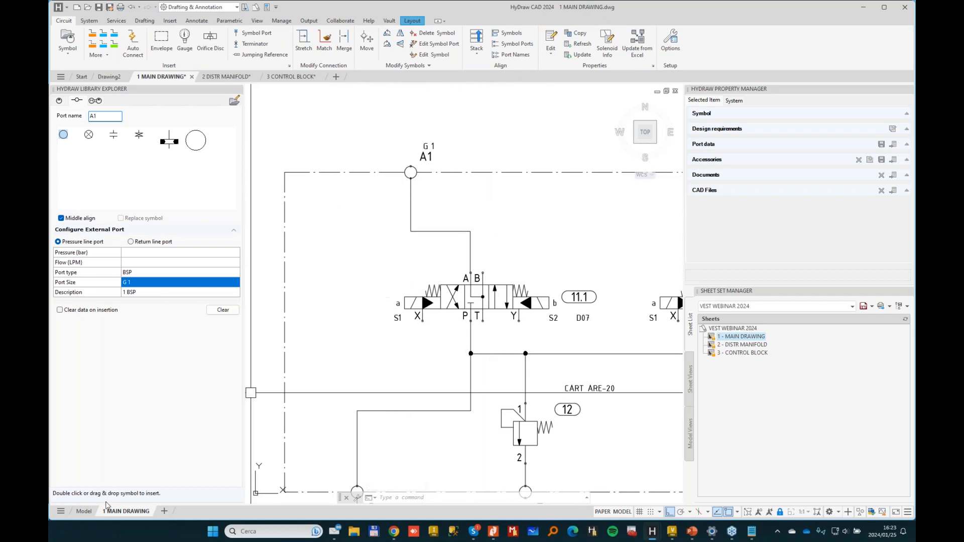
# - In model space, place external ports B1, A2 and B2, type BSP and size G 1, along the manifold envelope's top edge
pyautogui.click(90, 516)
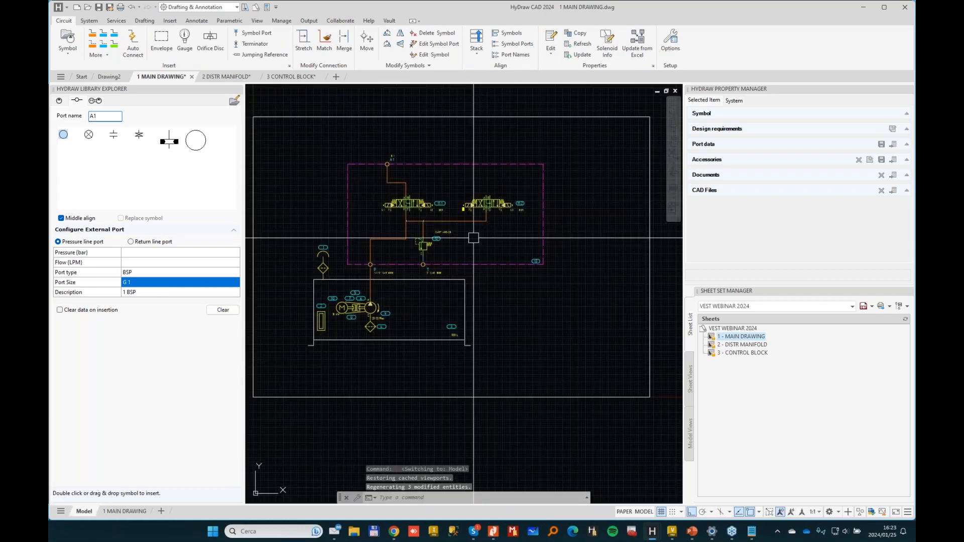
pyautogui.scroll(-2, 443, 152)
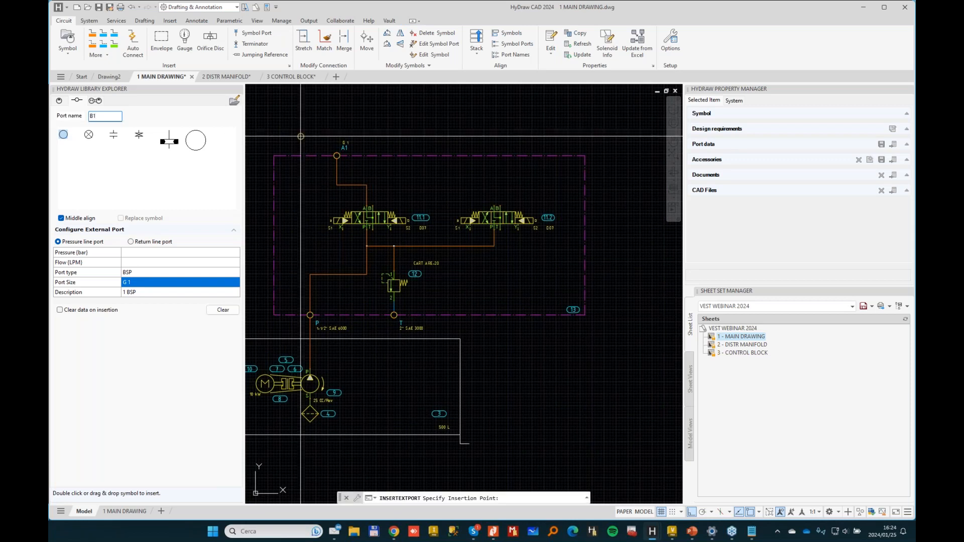
pyautogui.click(406, 143)
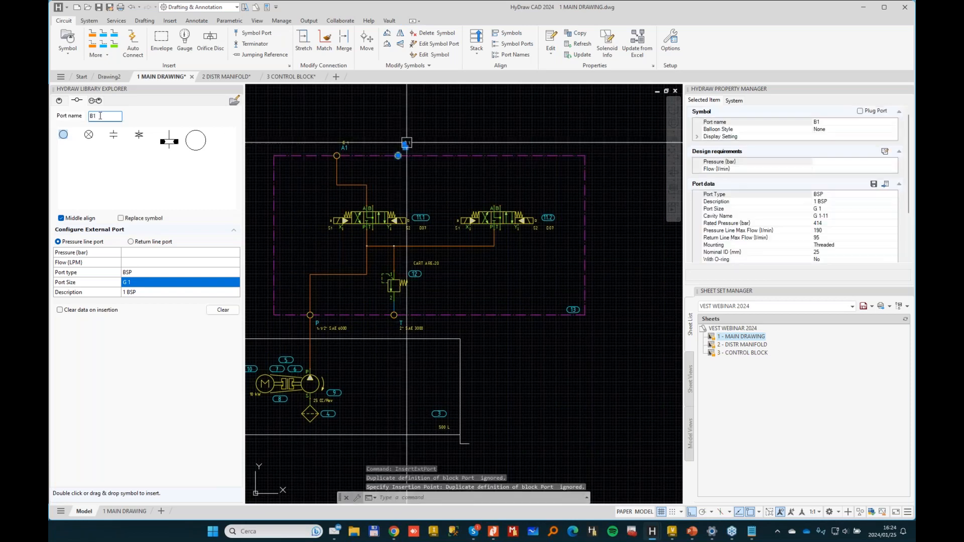
pyautogui.doubleClick(63, 134)
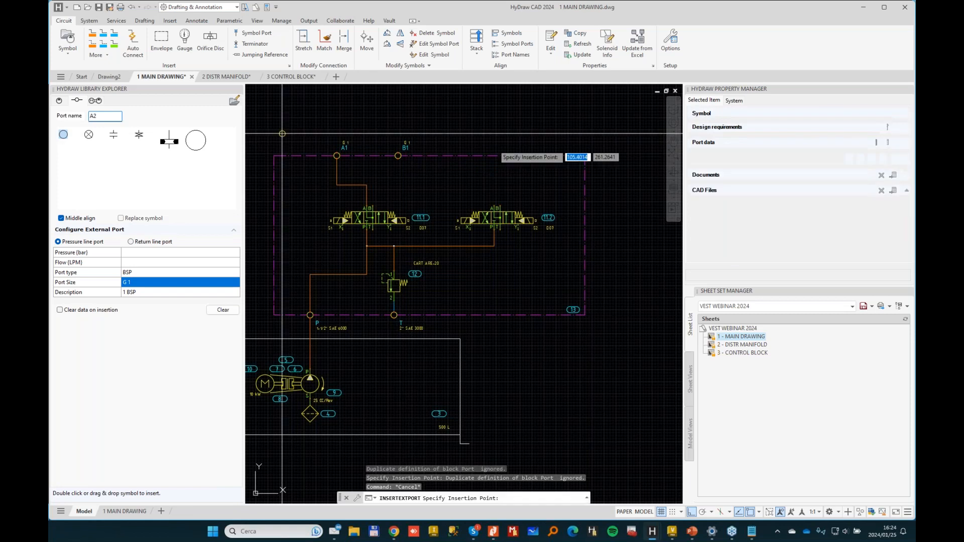
pyautogui.click(477, 154)
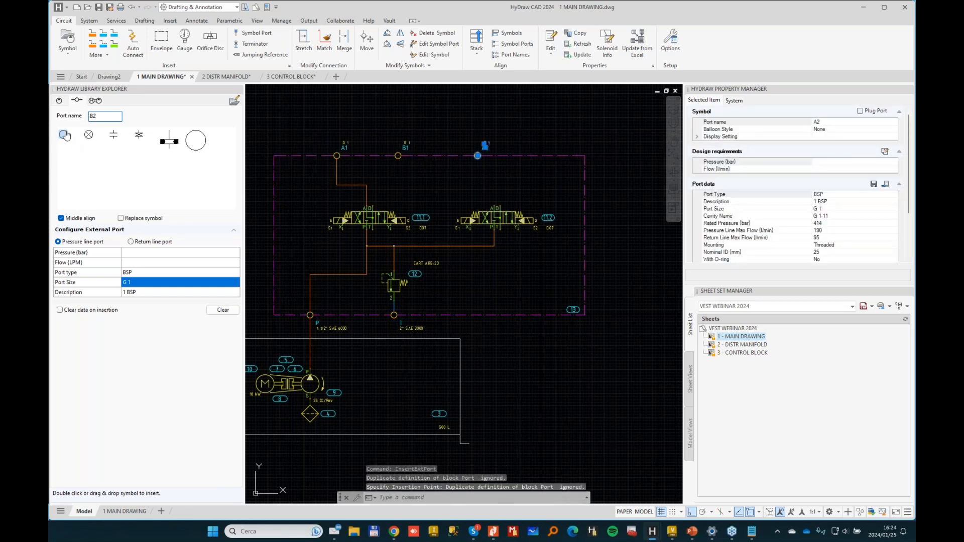
pyautogui.press('Return')
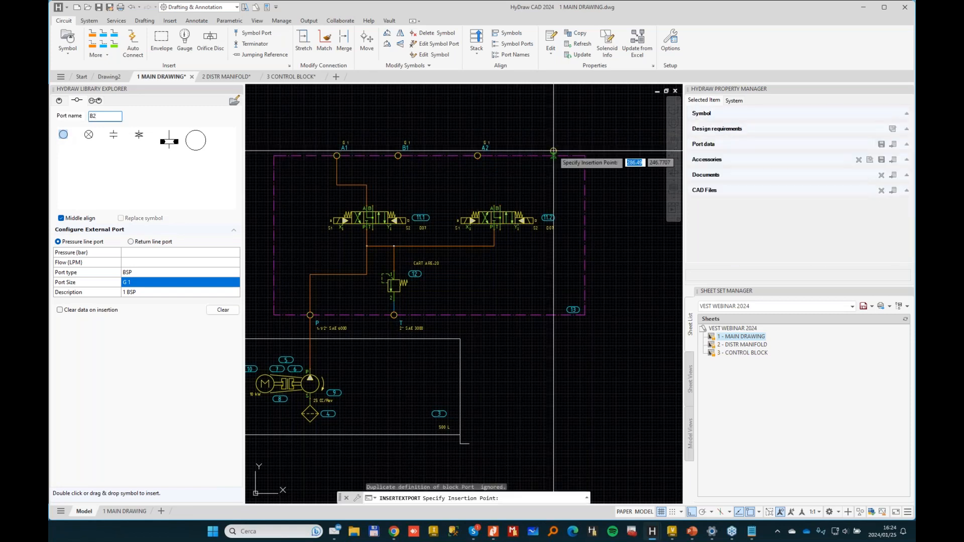
pyautogui.click(522, 156)
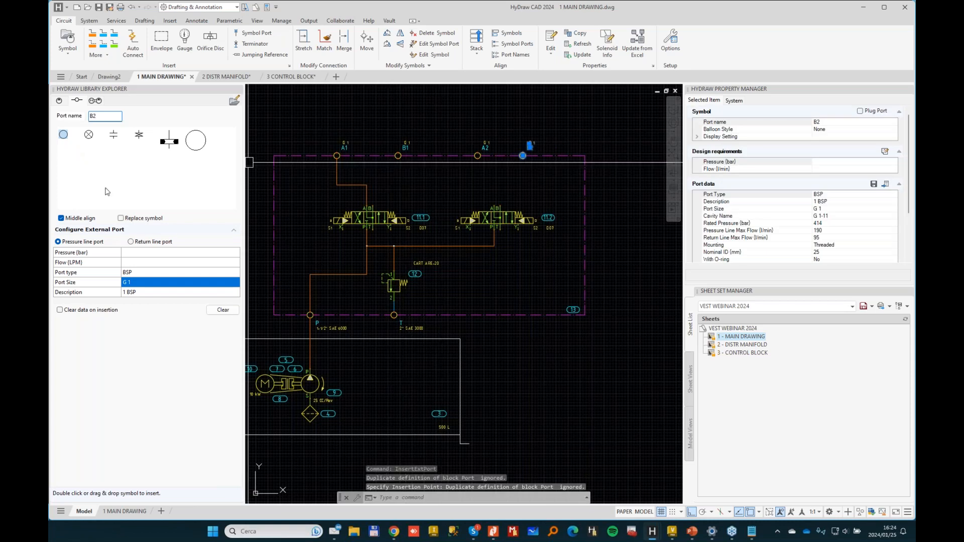
pyautogui.click(105, 117)
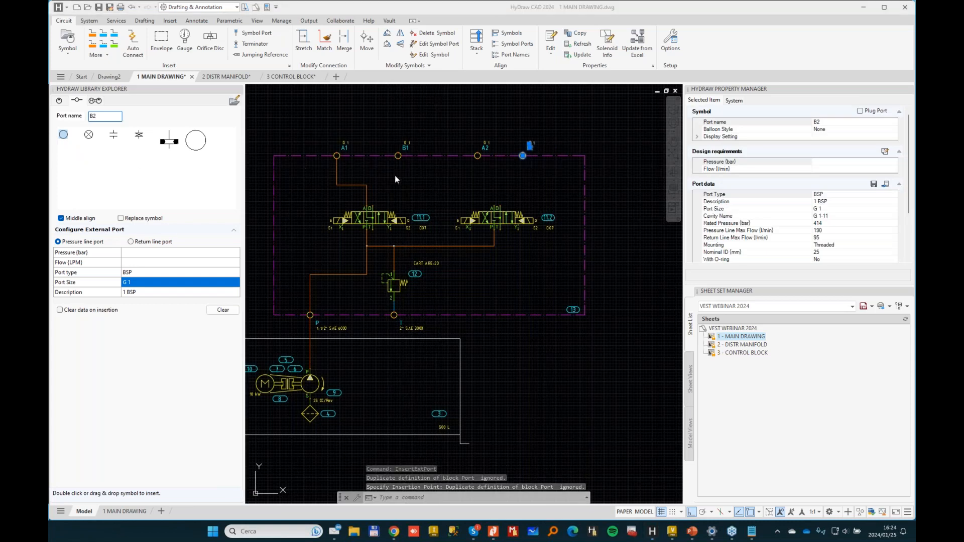
pyautogui.click(352, 113)
pyautogui.press('Escape')
# - Auto-connect working lines from B1 to port B of valve 11.1, and from A2 and B2 to ports A and B of valve 11.2
pyautogui.click(133, 43)
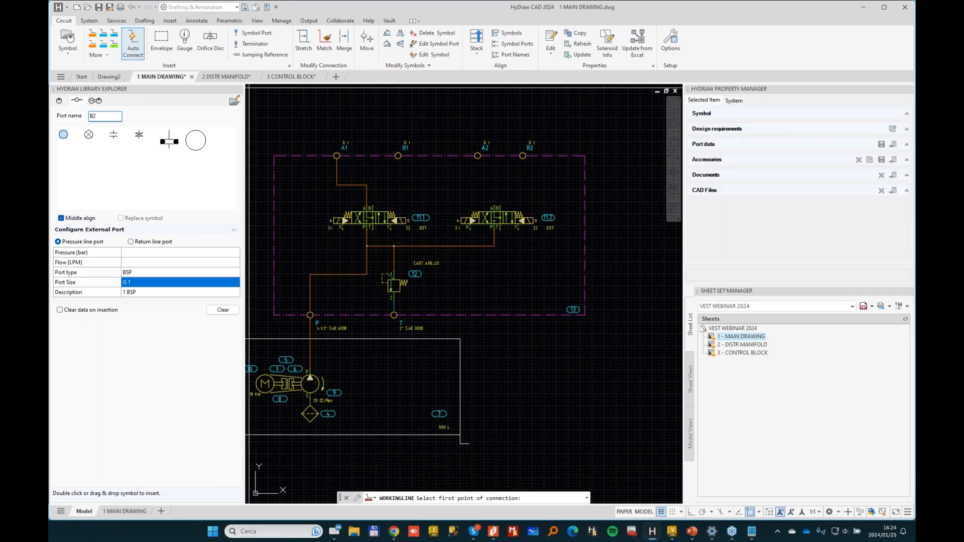
pyautogui.scroll(3, 395, 174)
pyautogui.click(401, 126)
pyautogui.click(338, 252)
pyautogui.scroll(-3, 407, 202)
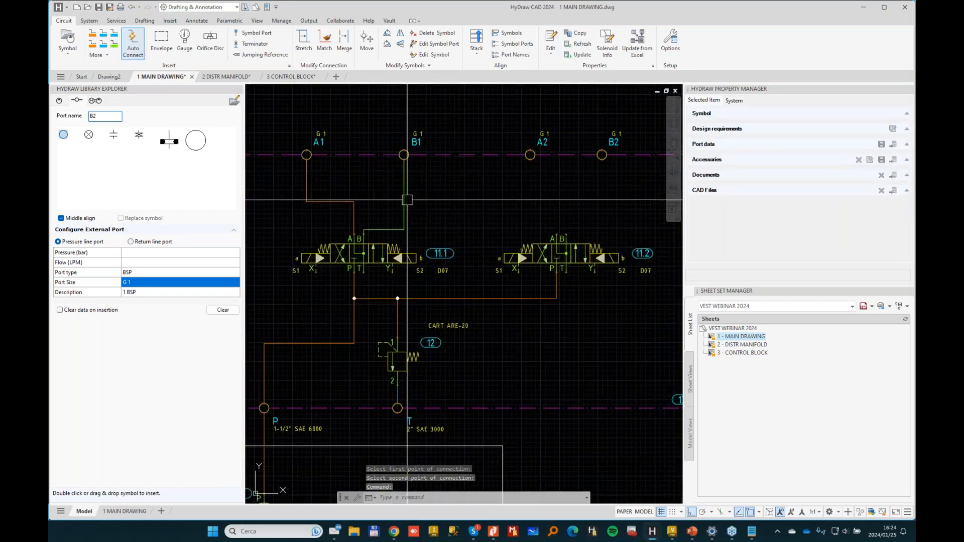
pyautogui.click(530, 155)
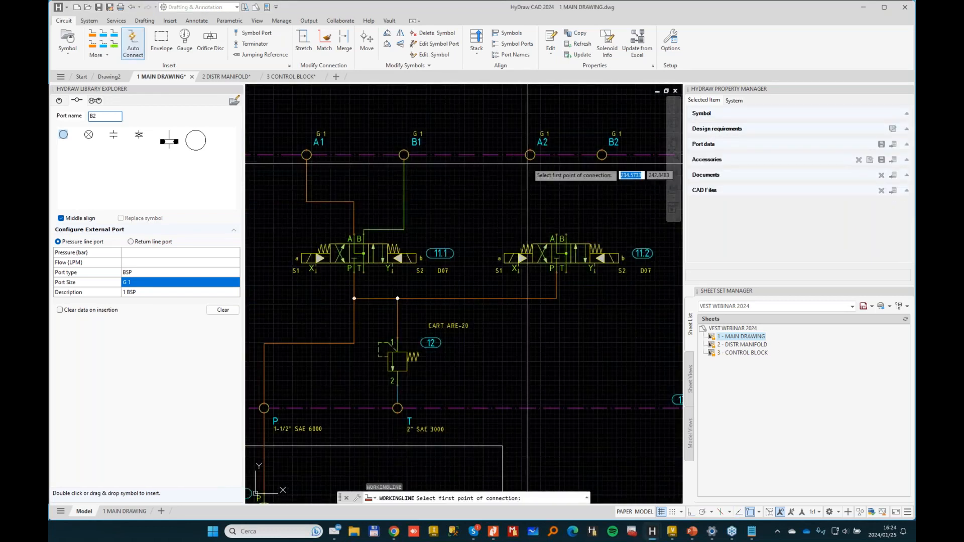
pyautogui.click(554, 237)
pyautogui.click(602, 155)
pyautogui.press('Escape')
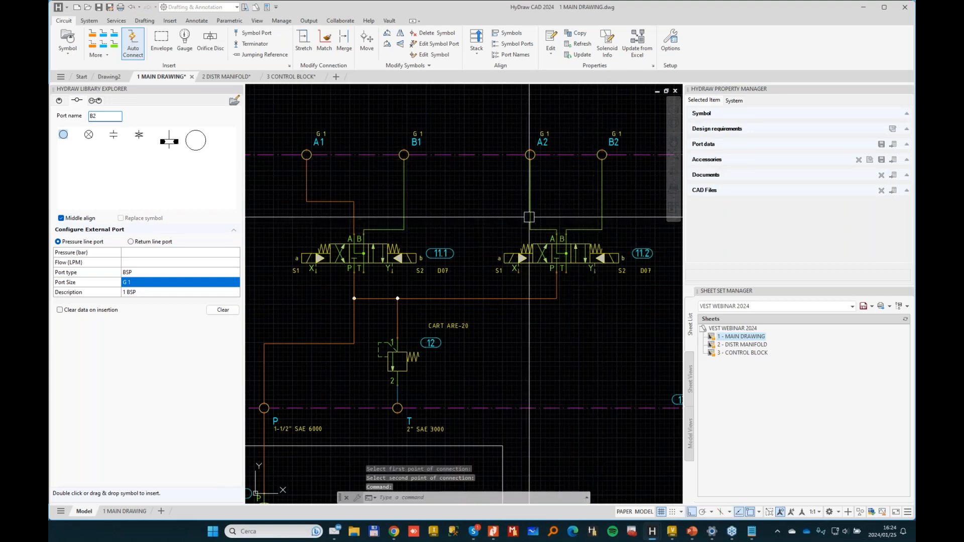
# - Match the A1 connection's properties to the B1 working line and stretch its horizontal segment level with the B1 line's
pyautogui.click(323, 41)
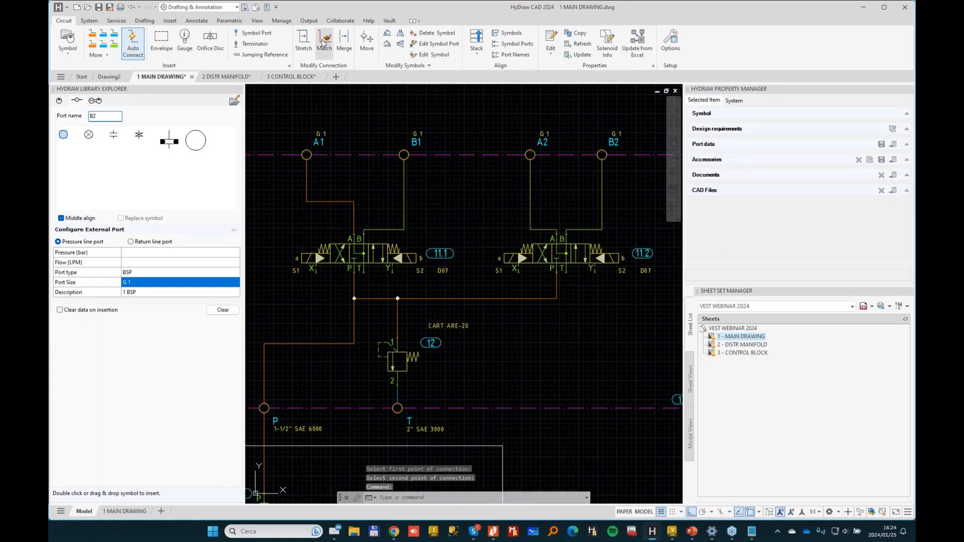
pyautogui.click(333, 201)
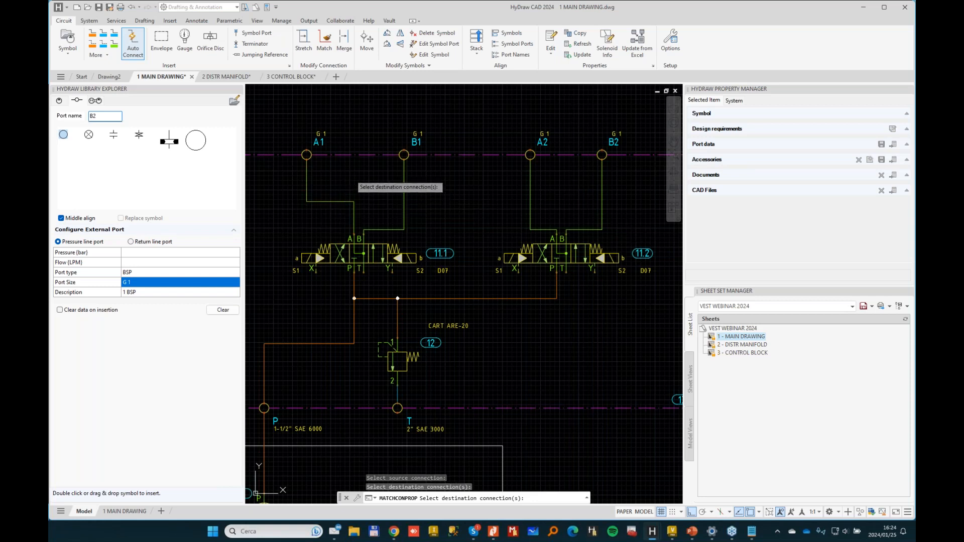
pyautogui.click(304, 40)
pyautogui.click(332, 203)
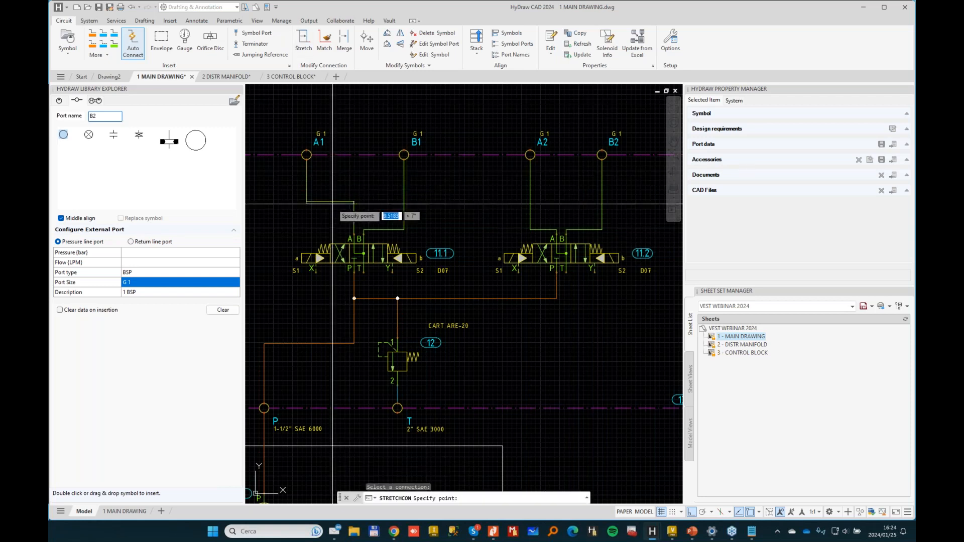
pyautogui.click(360, 229)
pyautogui.scroll(-3, 424, 202)
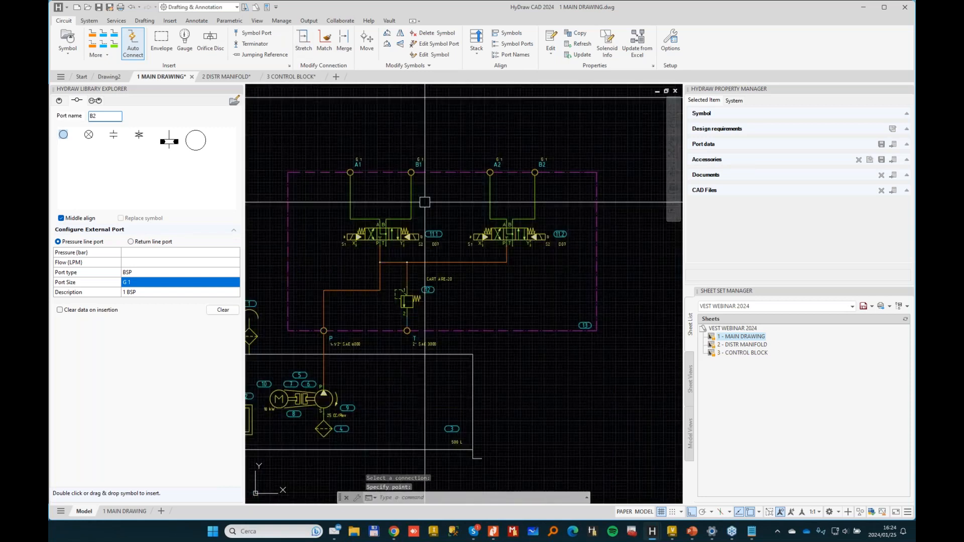
pyautogui.scroll(-2, 497, 246)
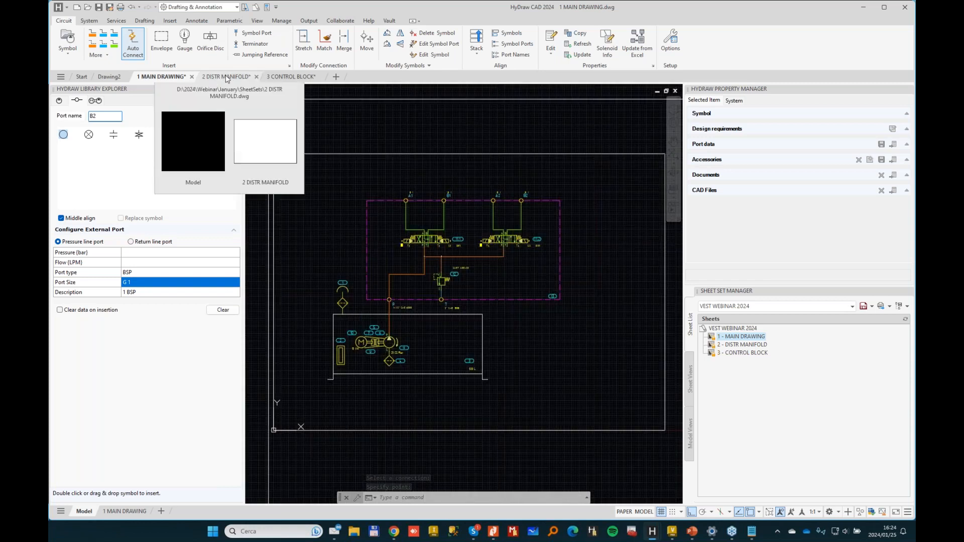
# - View the DISTR MANIFOLD and CONTROL BLOCK sheets of the VEST WEBINAR 2024 sheet set
pyautogui.click(225, 76)
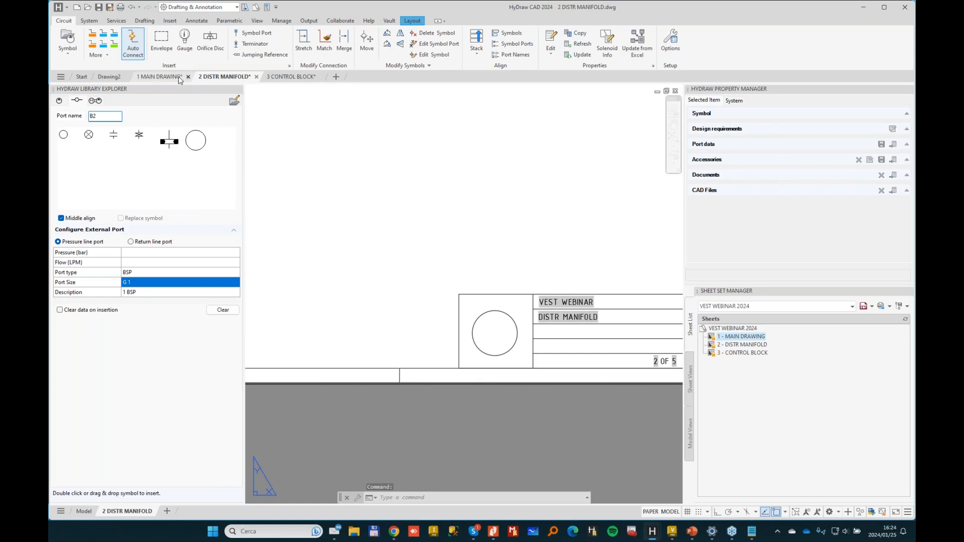
pyautogui.scroll(1, 402, 198)
pyautogui.scroll(-3, 400, 194)
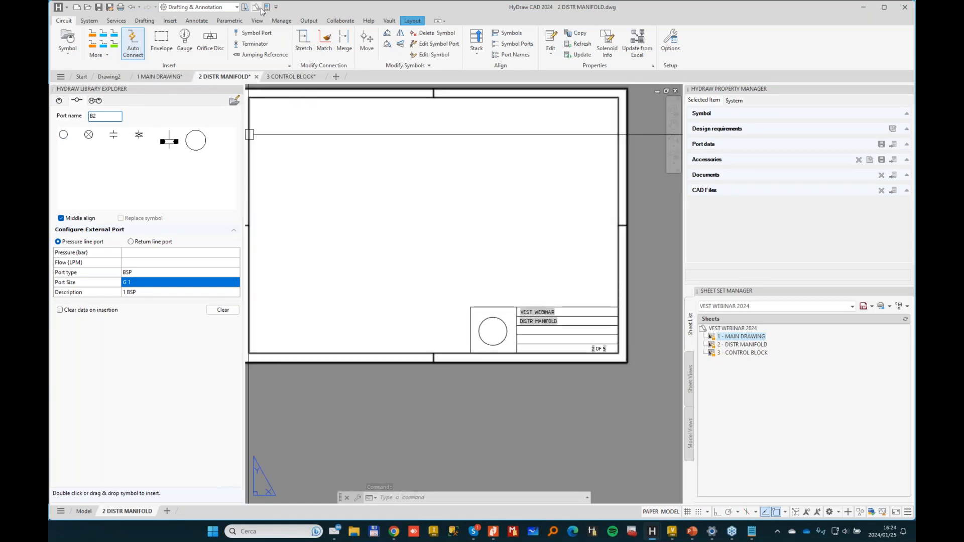
pyautogui.click(259, 10)
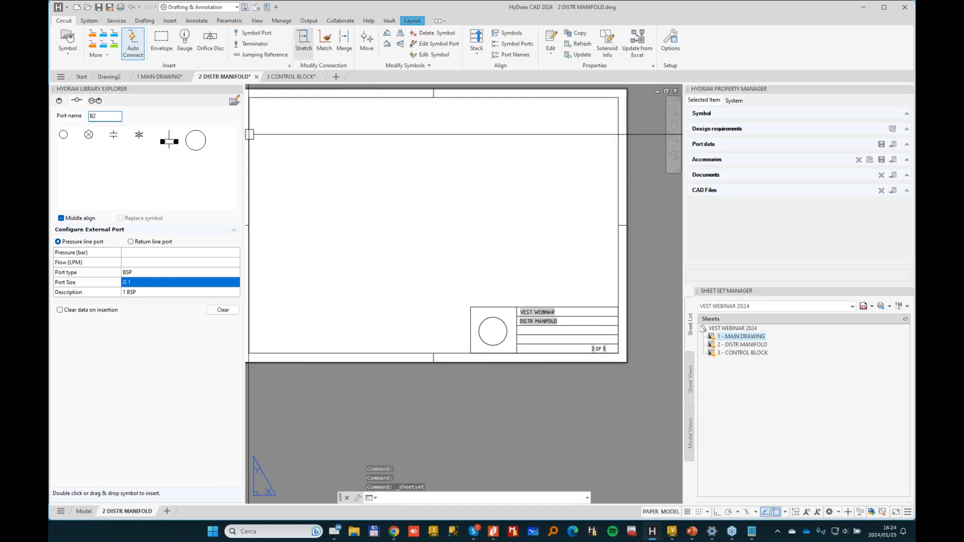
pyautogui.doubleClick(743, 353)
pyautogui.doubleClick(747, 337)
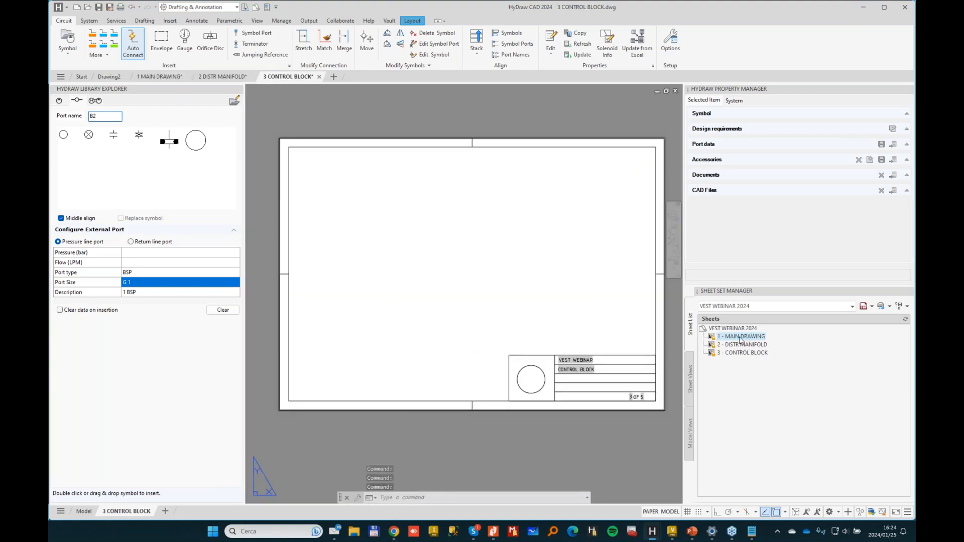
# - Open sheet 2 - DISTR MANIFOLD and insert the library's Manifold Assembly subsystem, exploded, into its model space
pyautogui.doubleClick(742, 345)
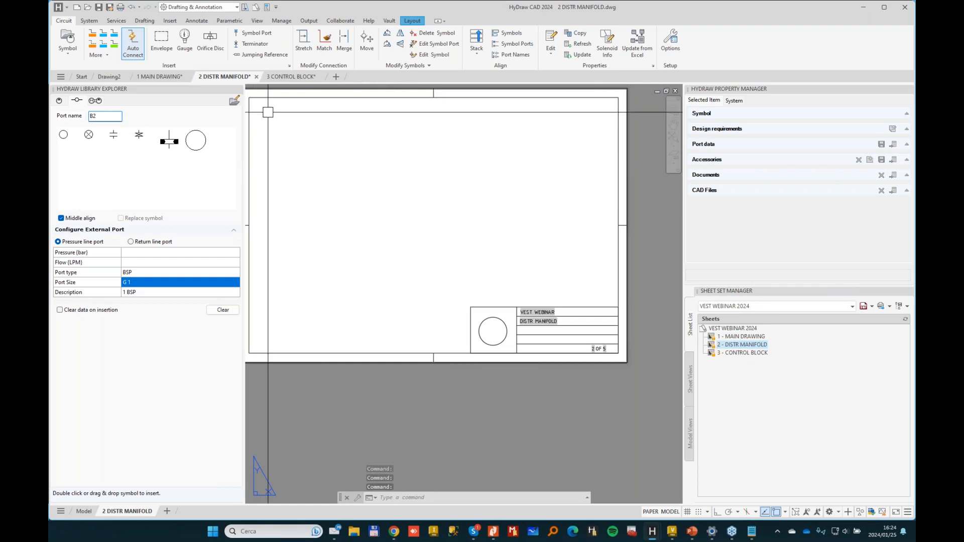
pyautogui.click(85, 511)
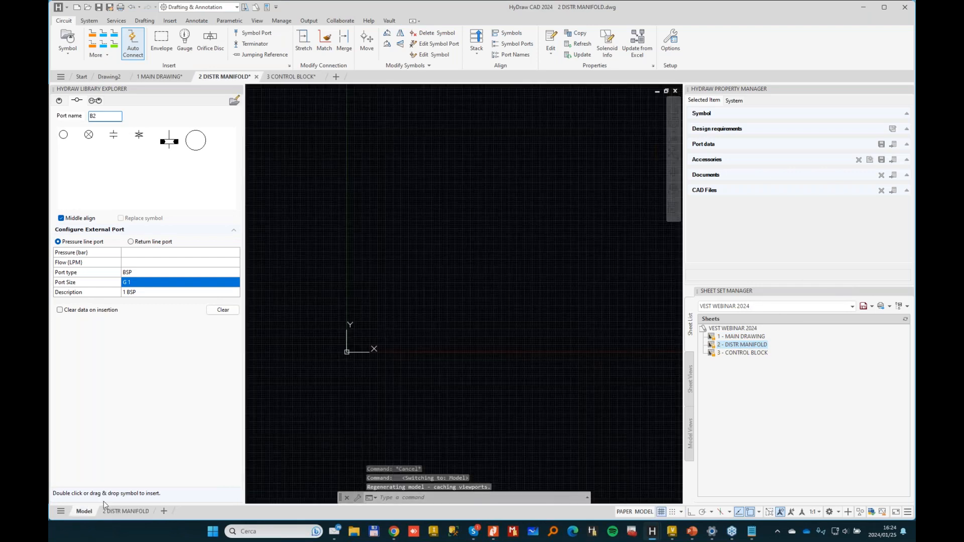
pyautogui.click(95, 99)
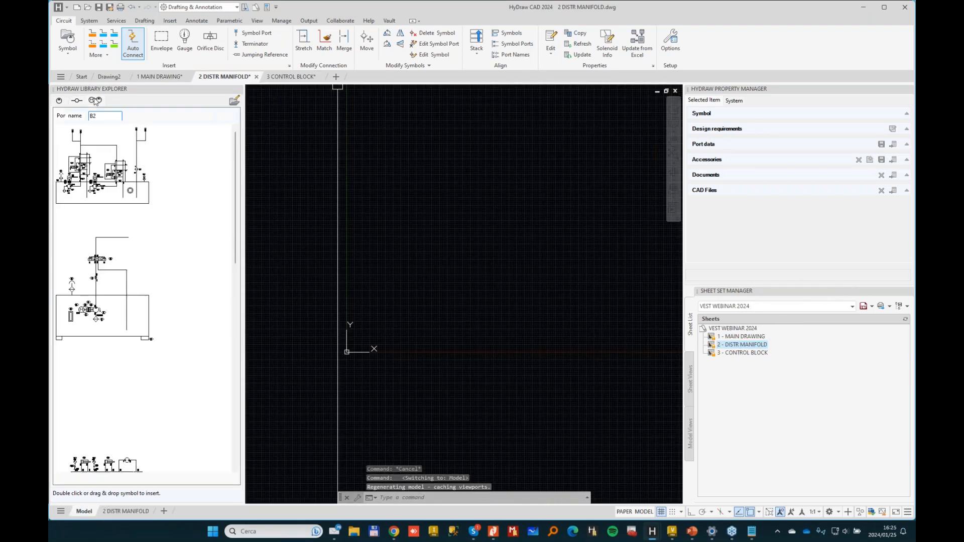
pyautogui.click(60, 117)
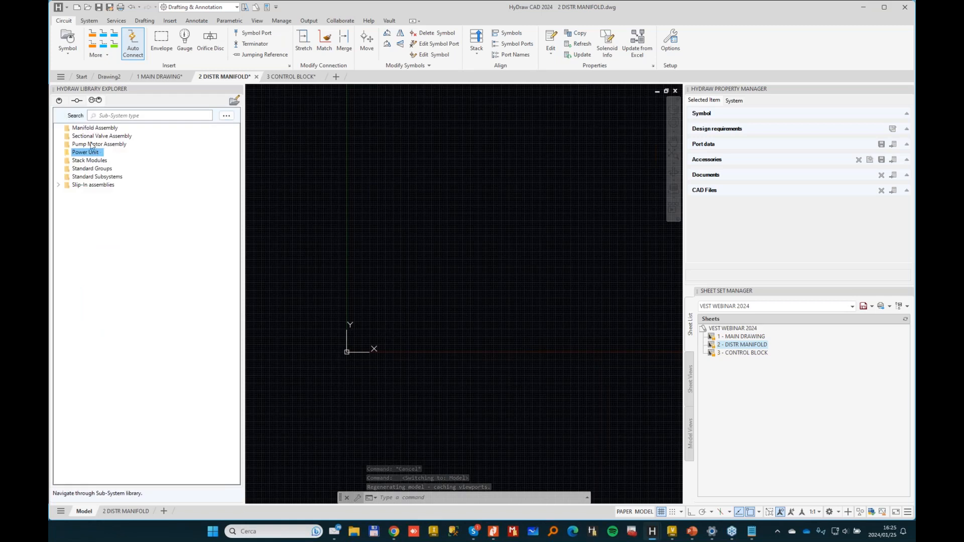
pyautogui.doubleClick(93, 128)
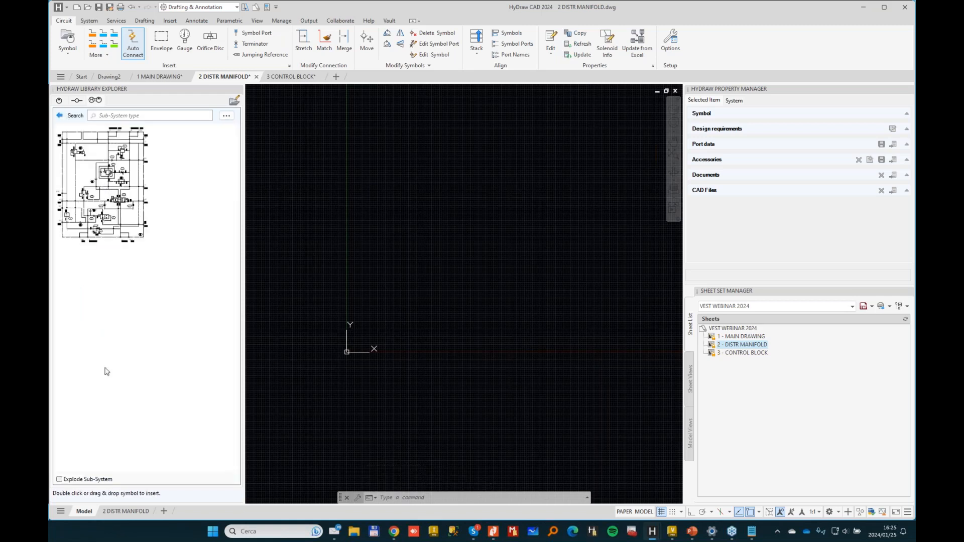
pyautogui.click(73, 481)
pyautogui.click(100, 185)
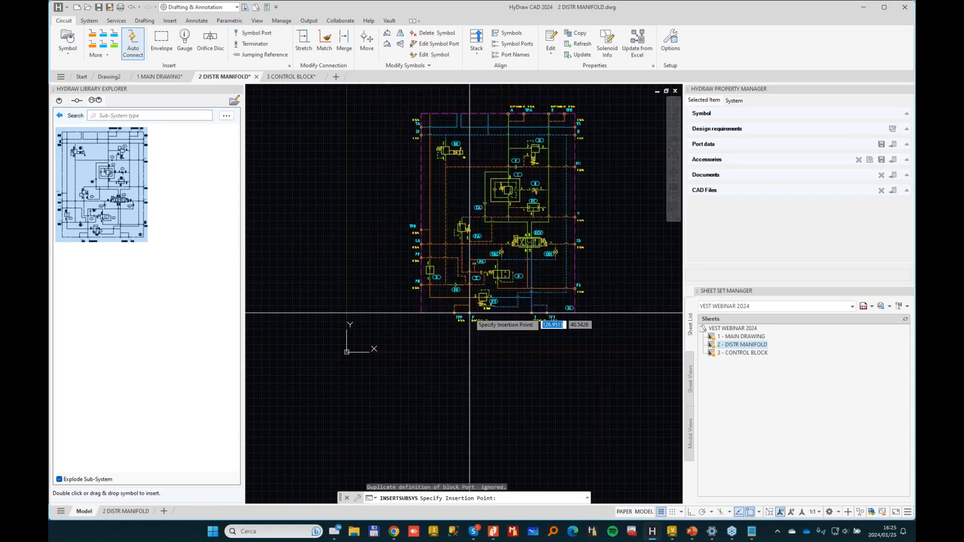
pyautogui.click(450, 314)
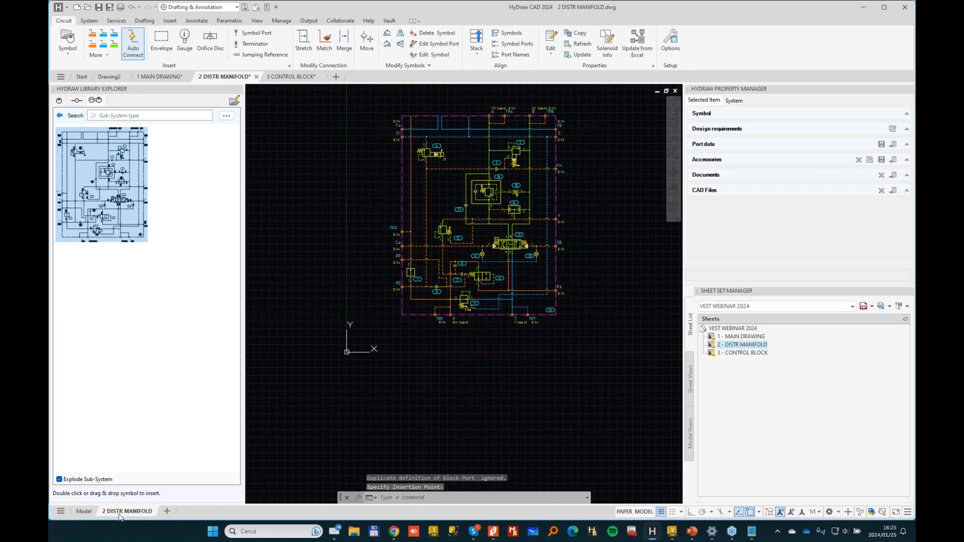
# - On the 2 DISTR MANIFOLD layout, insert a model view windowed around the whole manifold circuit and place it on the sheet
pyautogui.click(123, 512)
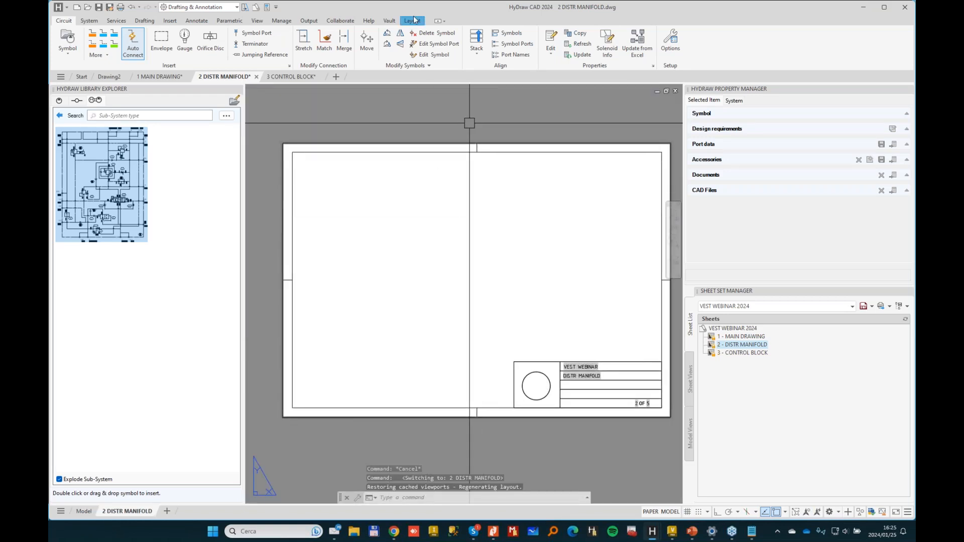
pyautogui.click(415, 22)
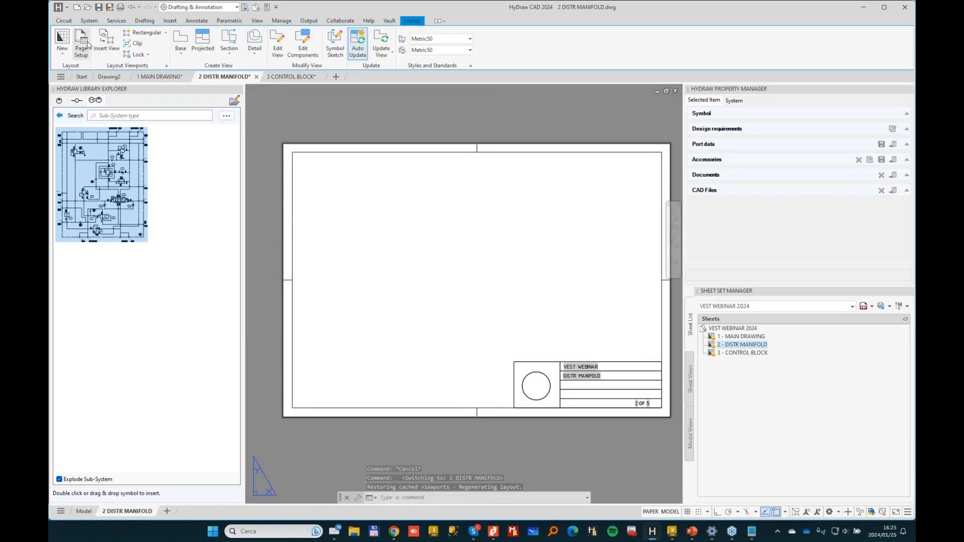
pyautogui.click(107, 39)
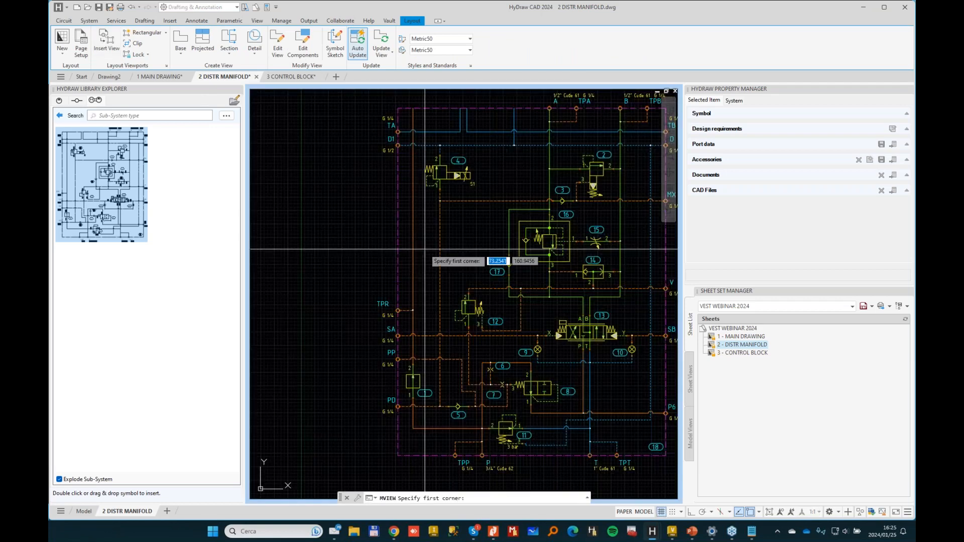
pyautogui.click(385, 166)
pyautogui.click(557, 348)
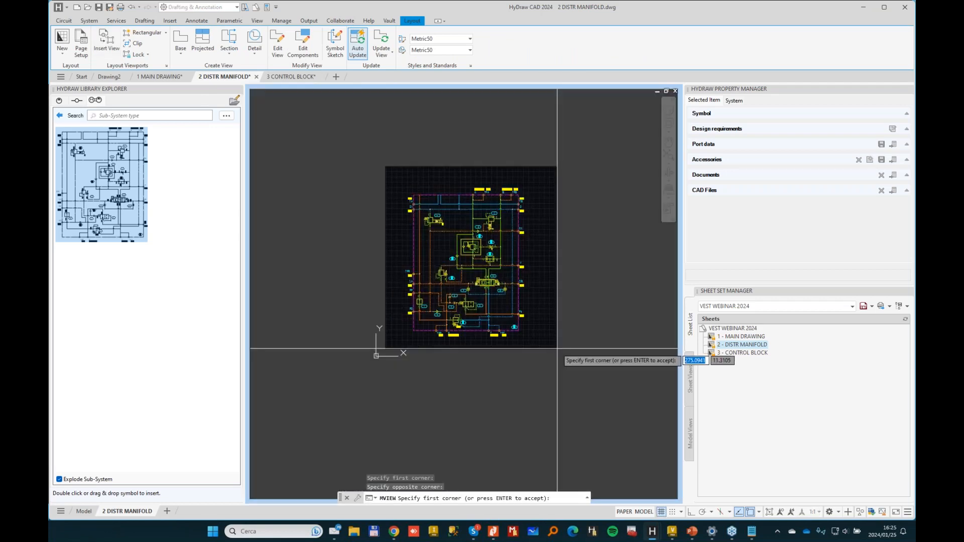
pyautogui.press('Return')
pyautogui.click(457, 209)
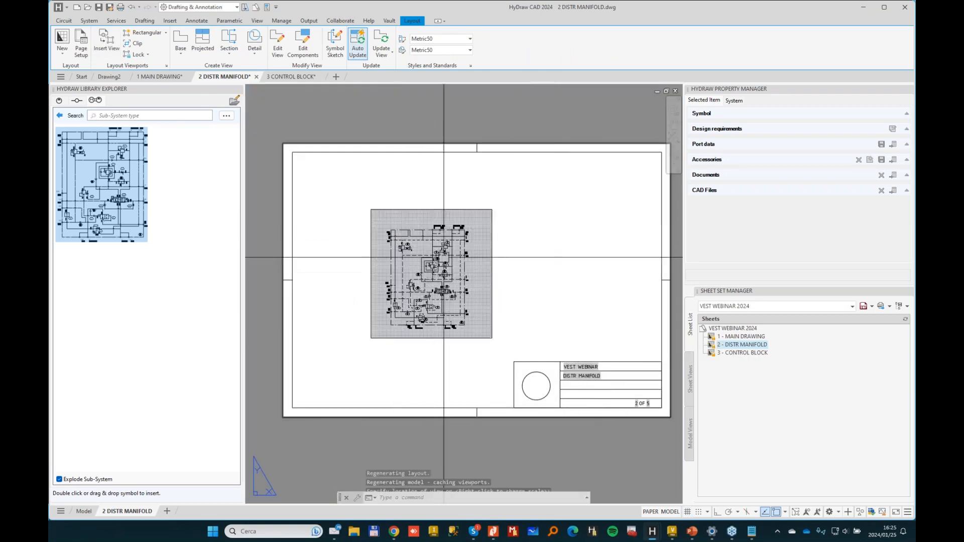
# - Set the manifold viewport's scale to 1:1 and turn off the grid inside it
pyautogui.click(440, 277)
pyautogui.click(441, 275)
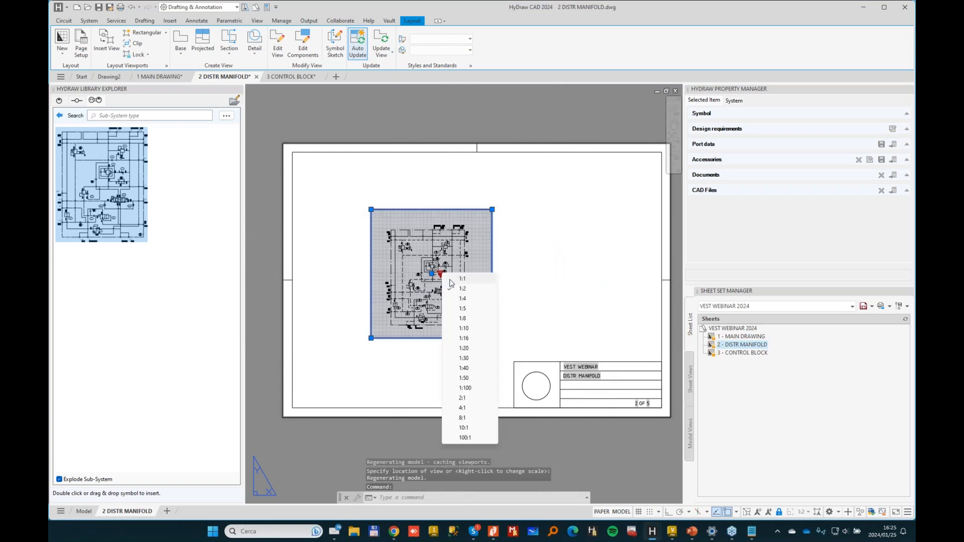
pyautogui.click(464, 279)
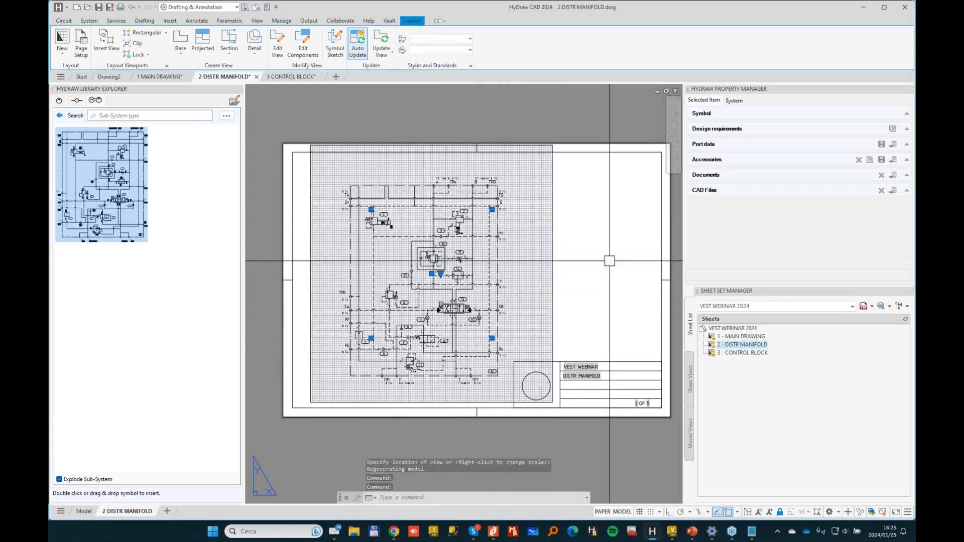
pyautogui.doubleClick(534, 253)
pyautogui.press('F7')
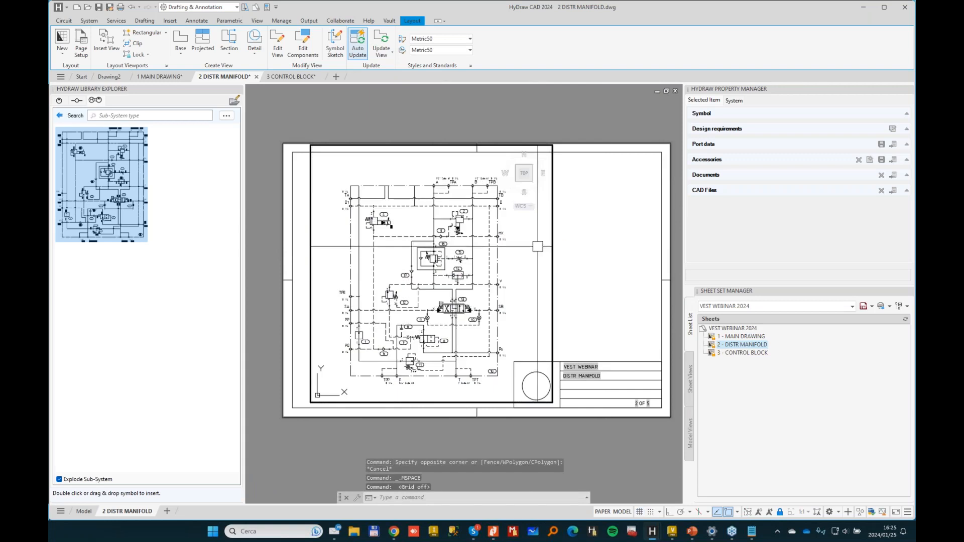
pyautogui.doubleClick(550, 105)
# - Stretch the viewport's upper-right and lower-left corners to the matching sheet corners so it covers the whole sheet
pyautogui.click(551, 156)
pyautogui.click(553, 144)
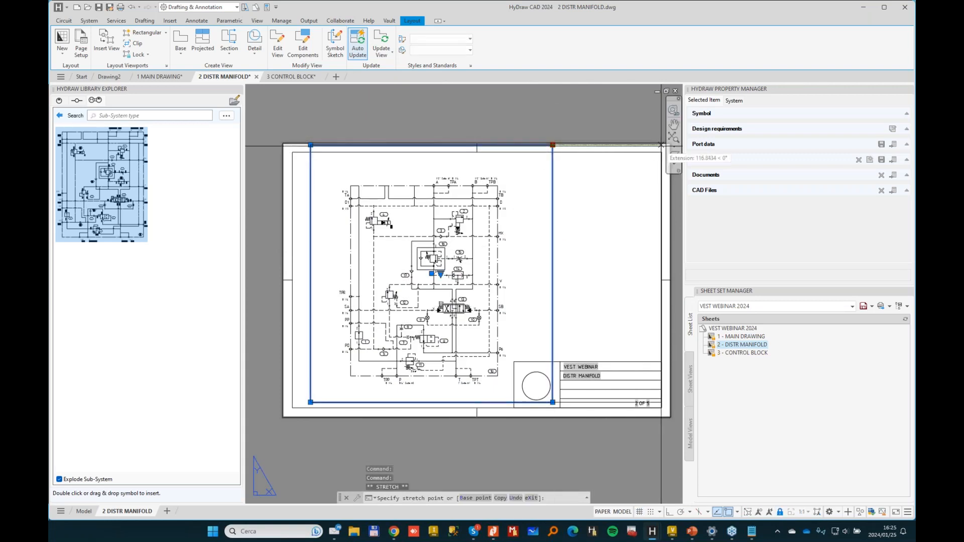
pyautogui.moveTo(671, 144); pyautogui.dragTo(621, 149, button='middle')
pyautogui.click(621, 149)
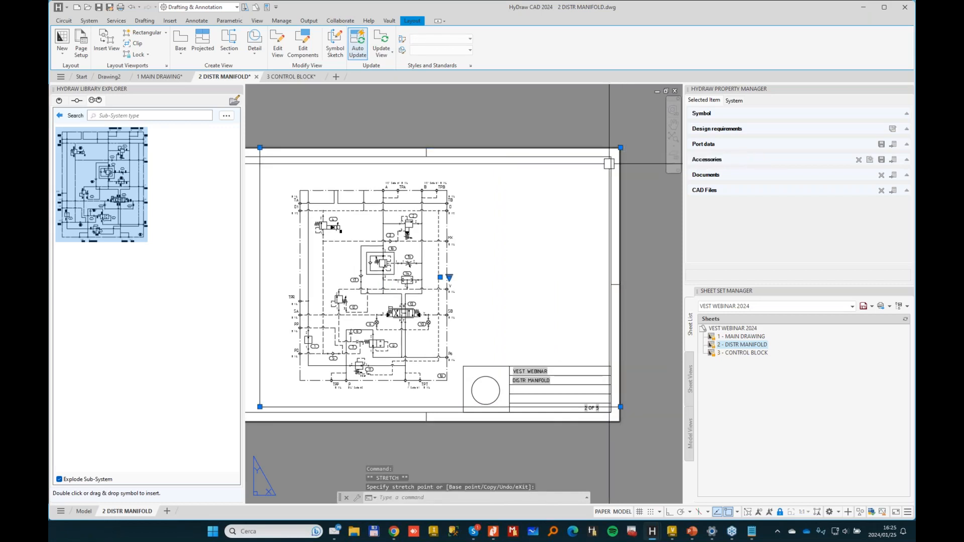
pyautogui.moveTo(411, 282); pyautogui.dragTo(479, 236, button='middle')
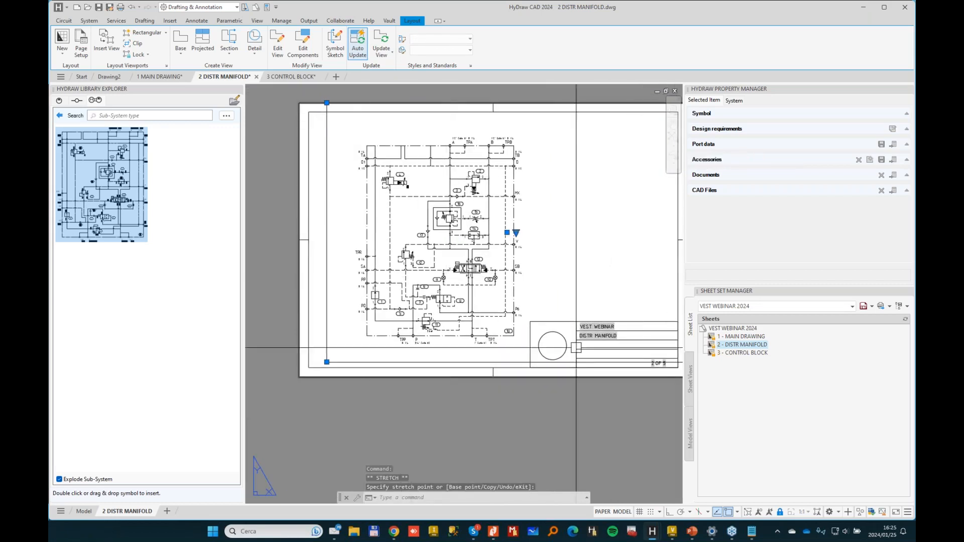
pyautogui.click(326, 362)
pyautogui.click(299, 376)
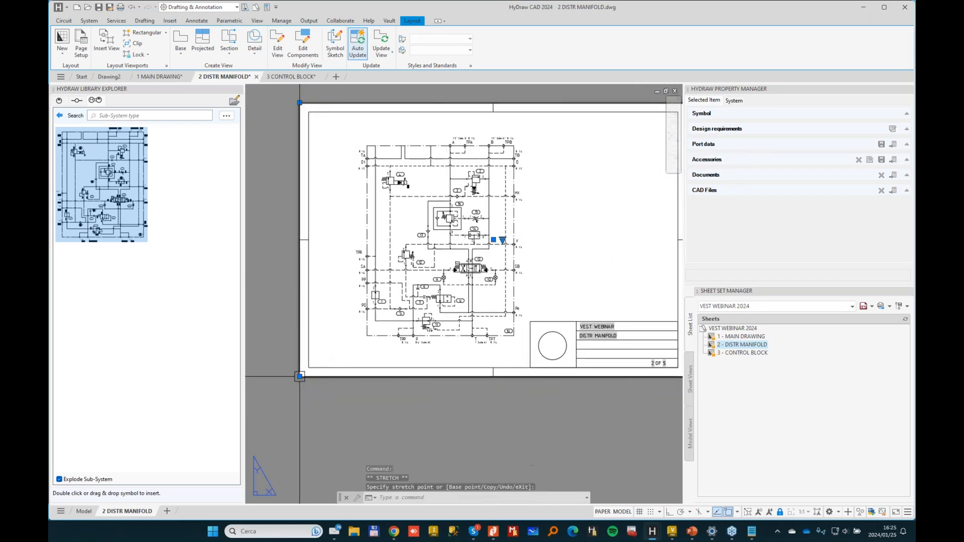
pyautogui.moveTo(439, 109); pyautogui.dragTo(425, 127, button='middle')
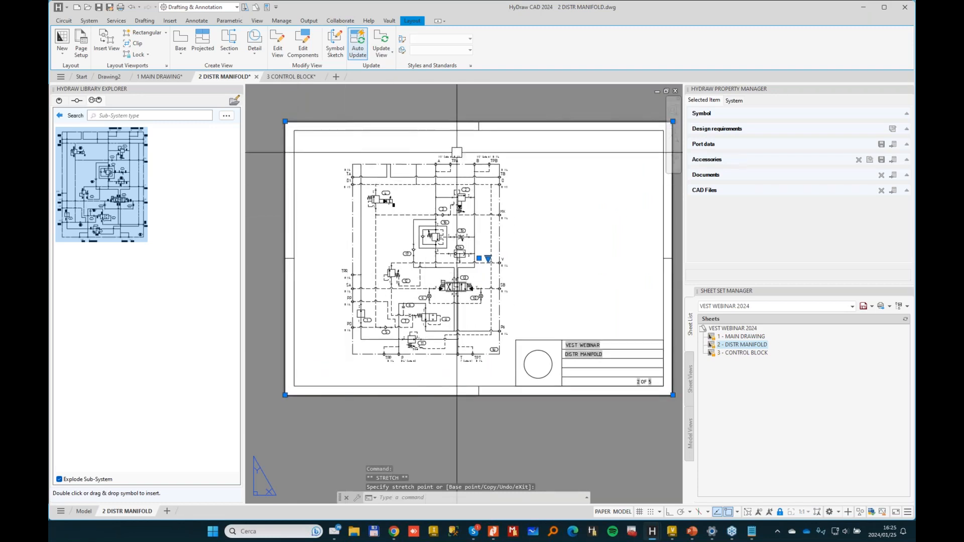
pyautogui.press('Escape')
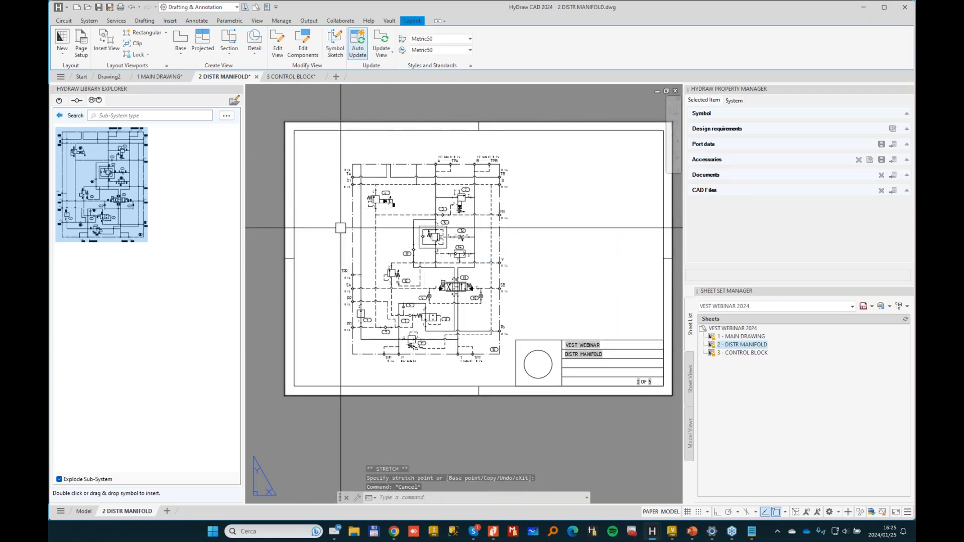
pyautogui.moveTo(292, 80)
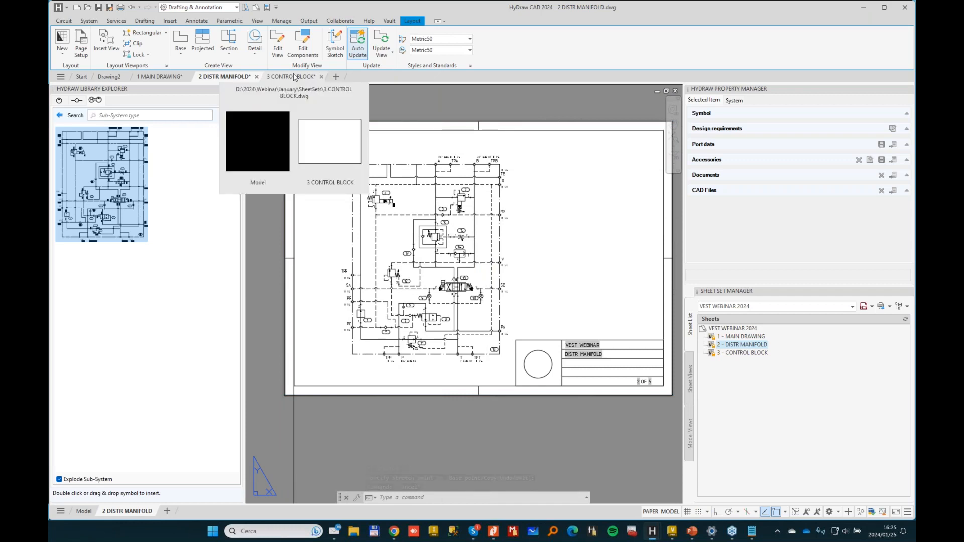
pyautogui.press('Escape')
pyautogui.press('Escape')
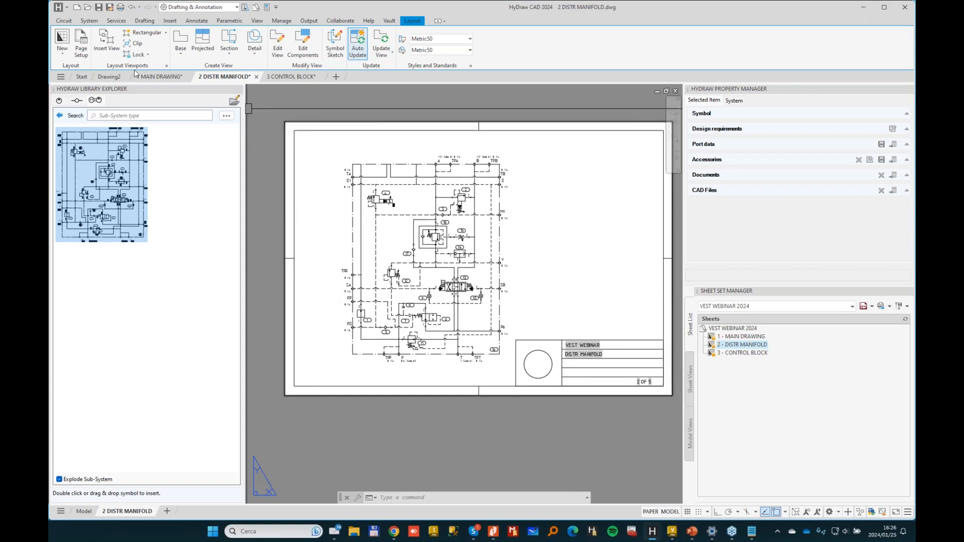
# - In the model space of 1 MAIN DRAWING, create a HyDraw default parts list of the whole circuit and place it beside the reservoir
pyautogui.click(161, 76)
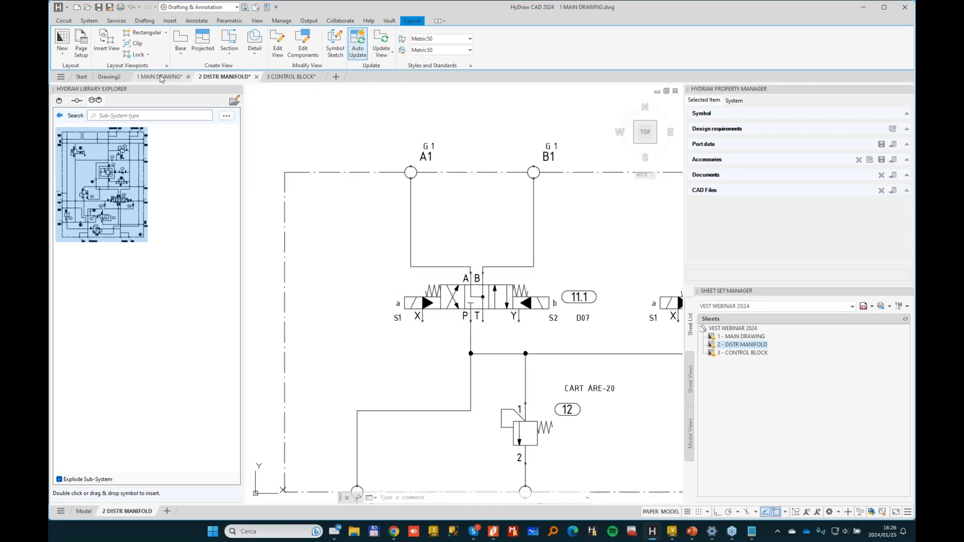
pyautogui.click(84, 512)
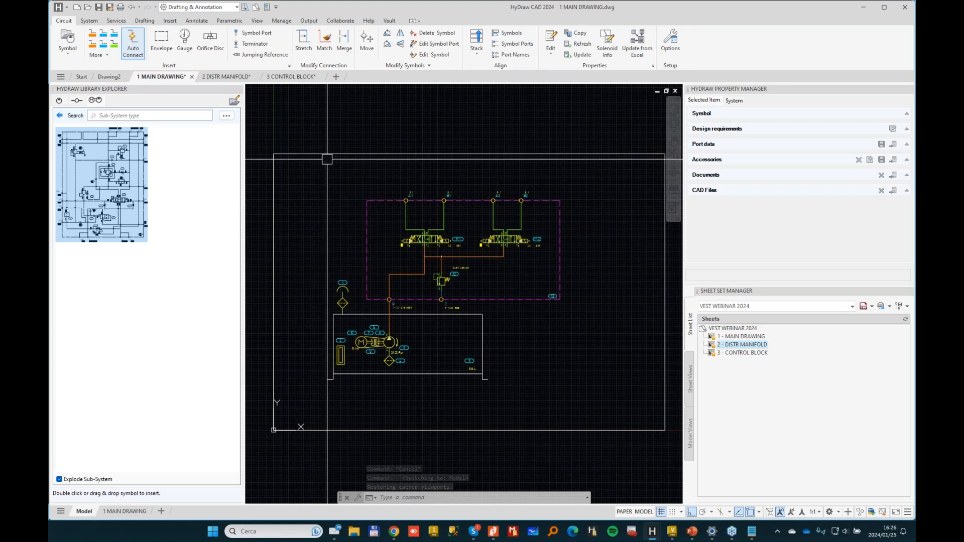
pyautogui.click(91, 21)
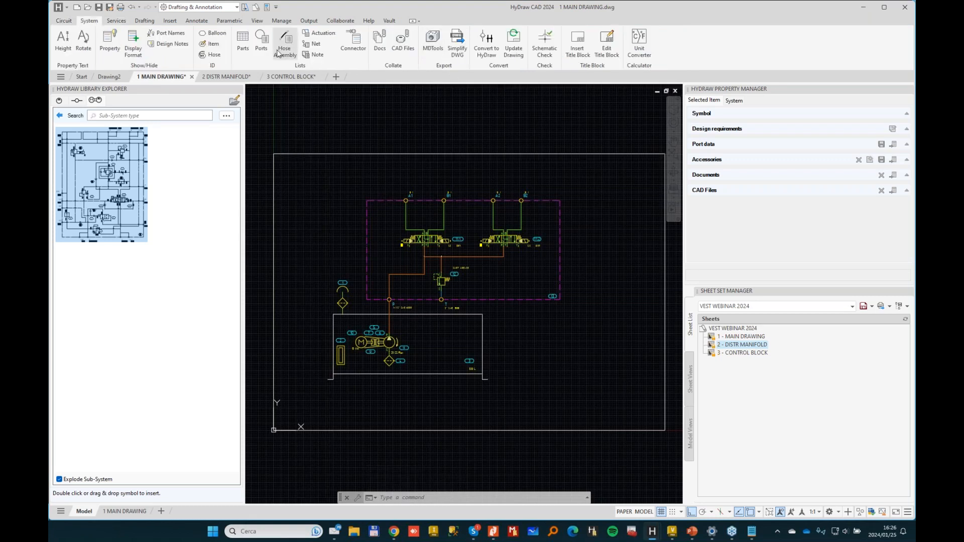
pyautogui.click(243, 43)
pyautogui.click(304, 169)
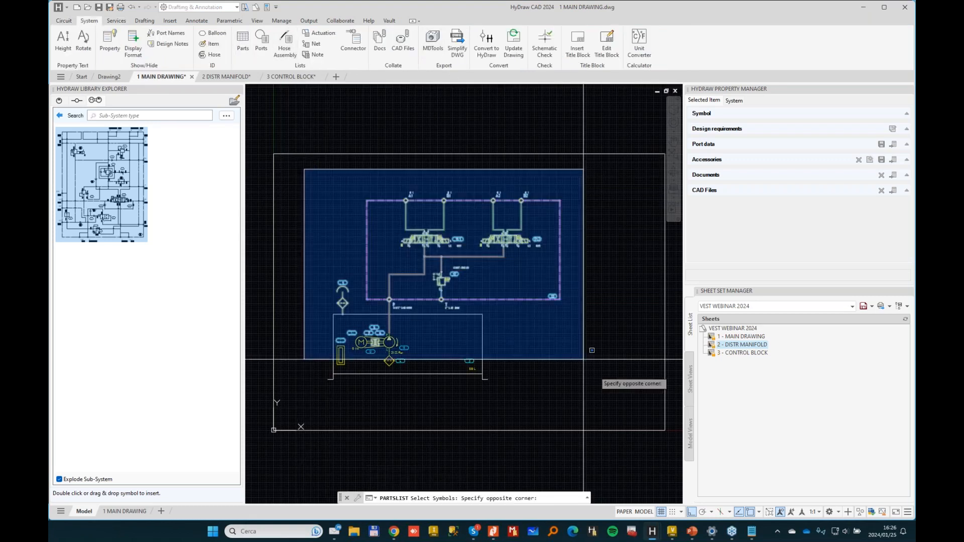
pyautogui.click(619, 400)
pyautogui.press('Return')
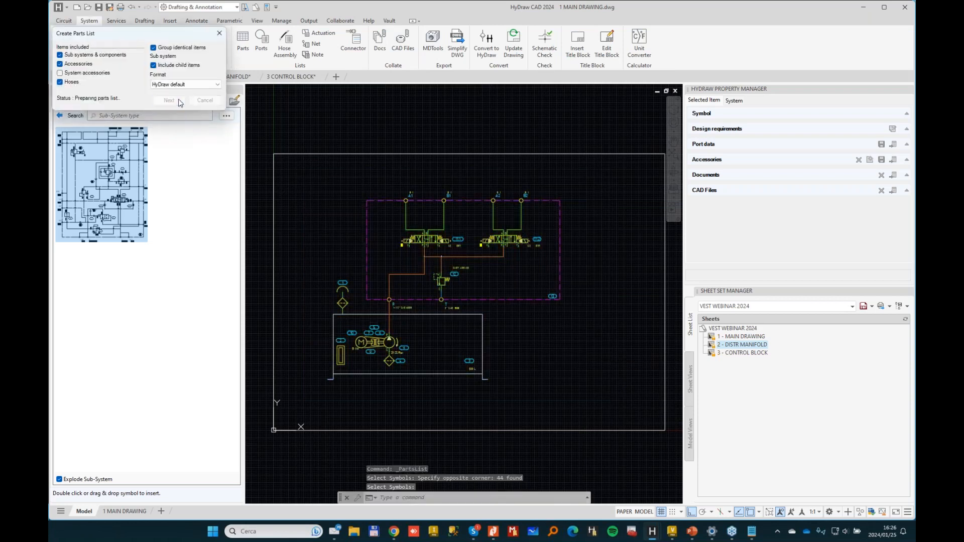
pyautogui.click(250, 193)
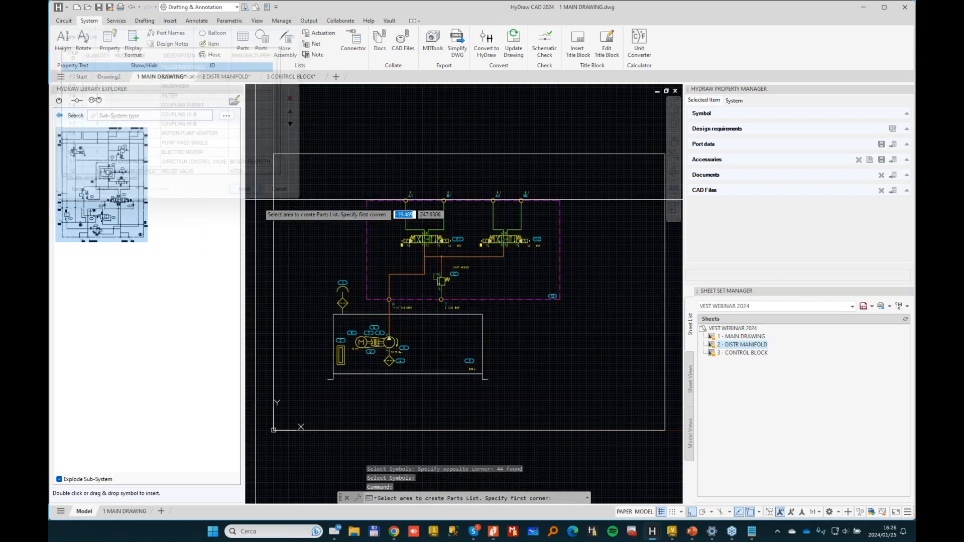
pyautogui.click(501, 318)
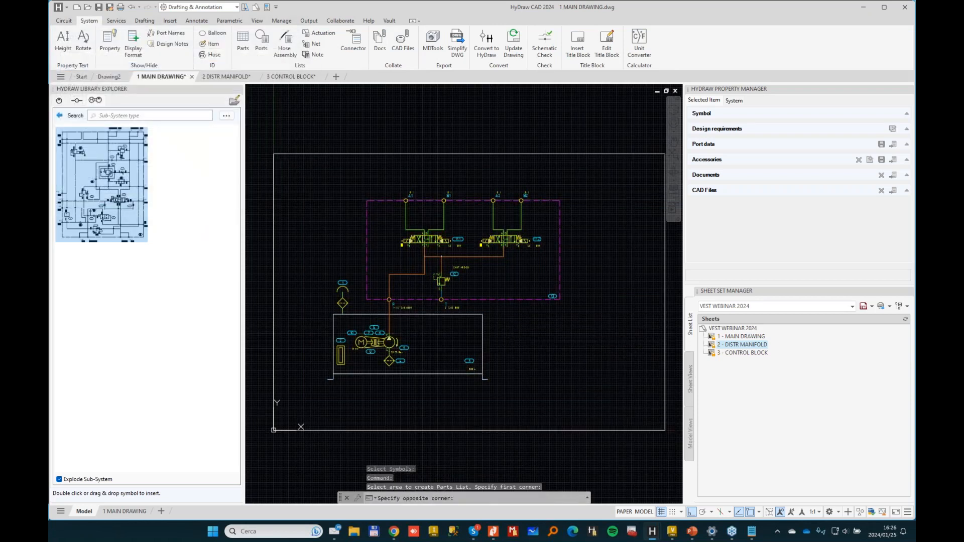
pyautogui.click(633, 415)
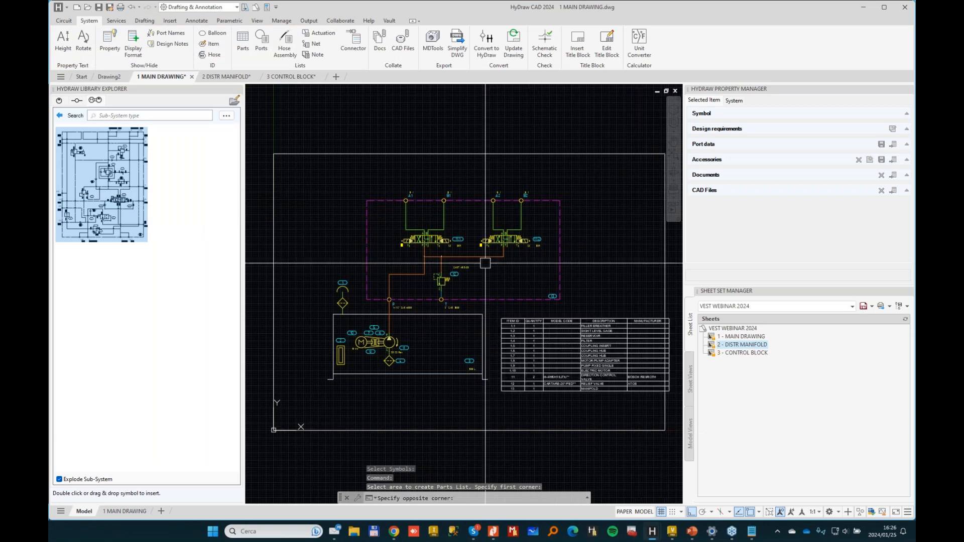
# - Move the whole main circuit horizontally toward the left side of the drawing frame, leaving the parts list in place
pyautogui.click(303, 179)
pyautogui.click(580, 409)
pyautogui.rightClick(620, 226)
pyautogui.click(633, 288)
pyautogui.click(628, 269)
pyautogui.click(600, 266)
# - Move the parts list table into the upper-right corner of the drawing frame
pyautogui.click(624, 398)
pyautogui.click(502, 318)
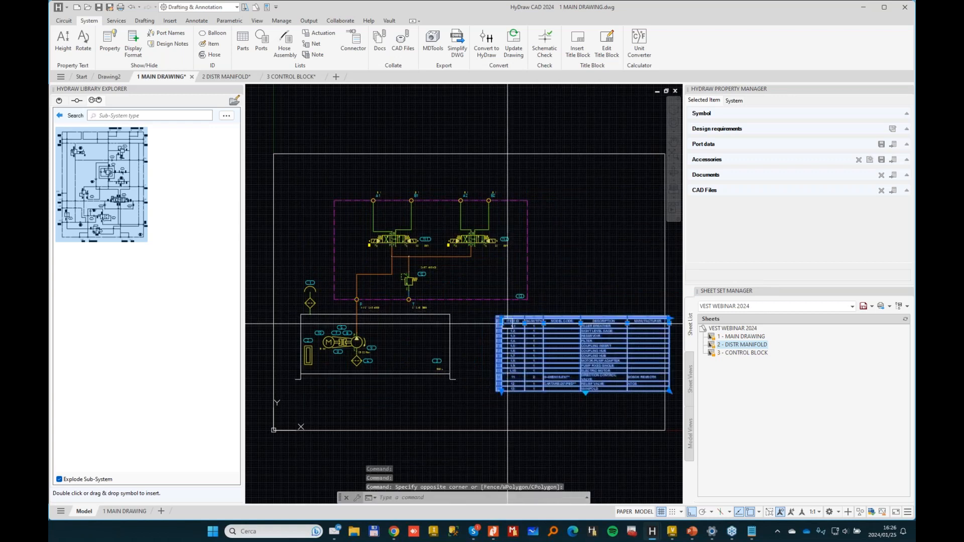
pyautogui.click(502, 318)
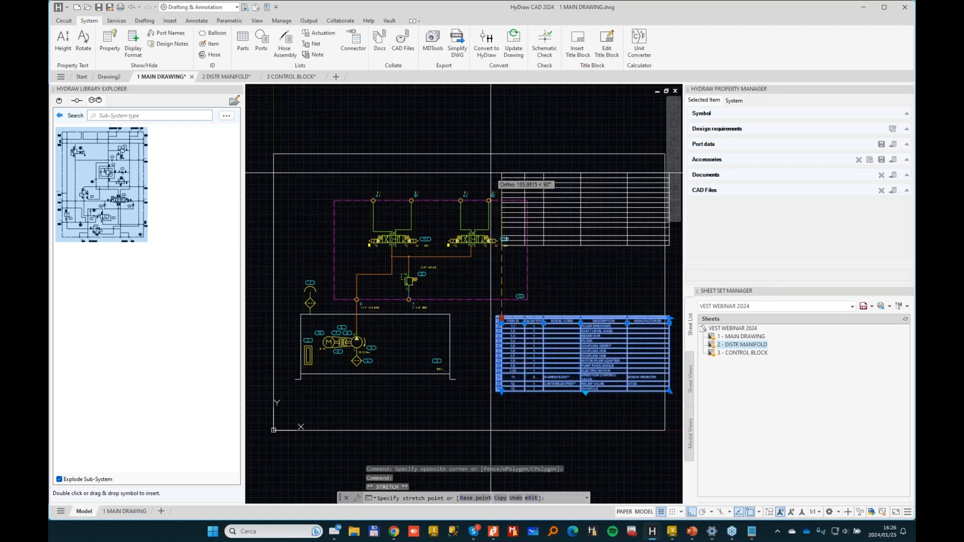
pyautogui.click(487, 174)
pyautogui.press('Escape')
pyautogui.scroll(4, 502, 245)
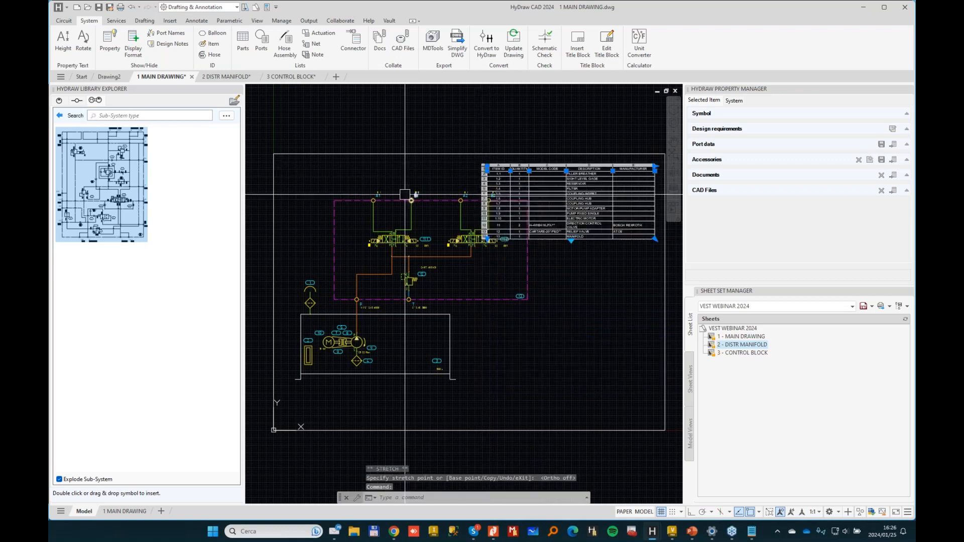
pyautogui.press('Escape')
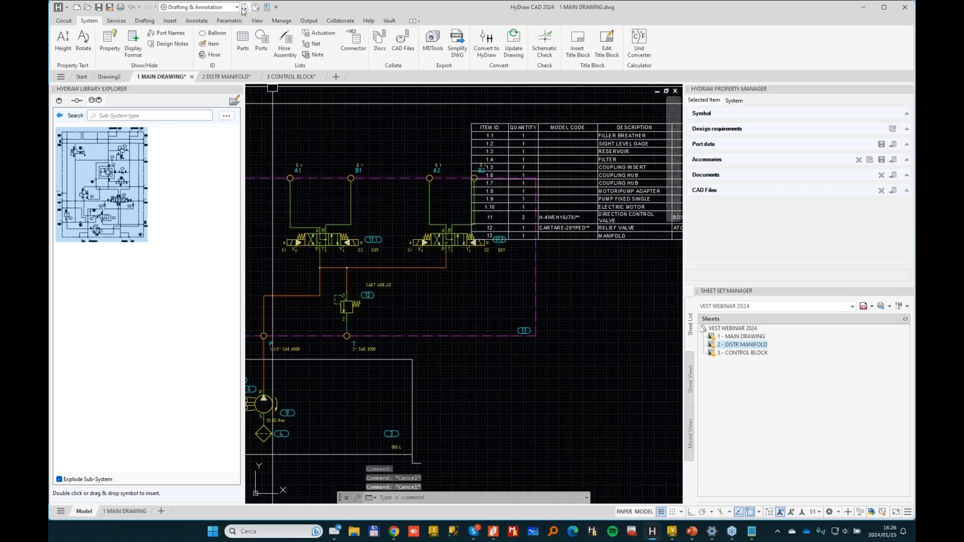
# - Stretch the right edge of the manifold envelope inward, closer to valve 11.2
pyautogui.click(244, 8)
pyautogui.click(564, 365)
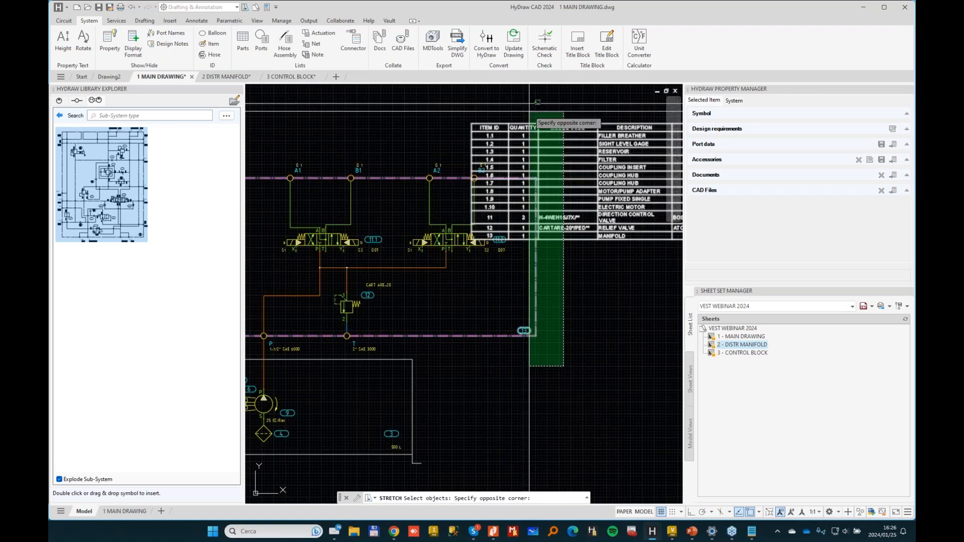
pyautogui.click(526, 137)
pyautogui.rightClick(528, 139)
pyautogui.click(626, 339)
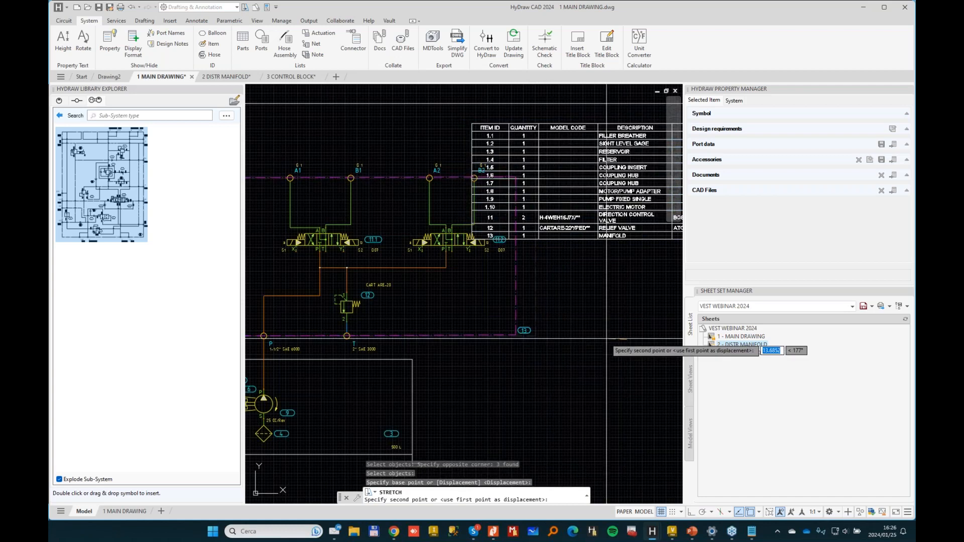
pyautogui.click(605, 339)
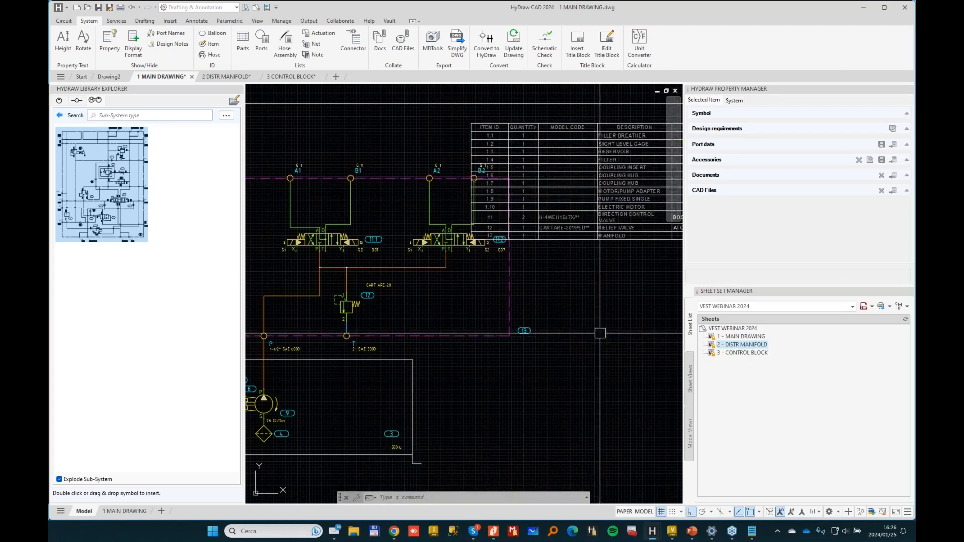
# - Stretch valve 11.2, its A2 and B2 lines and the manifold's right edge toward valve 11.1
pyautogui.scroll(-2, 588, 334)
pyautogui.rightClick(565, 347)
pyautogui.click(577, 349)
pyautogui.click(477, 213)
pyautogui.rightClick(479, 208)
pyautogui.click(549, 148)
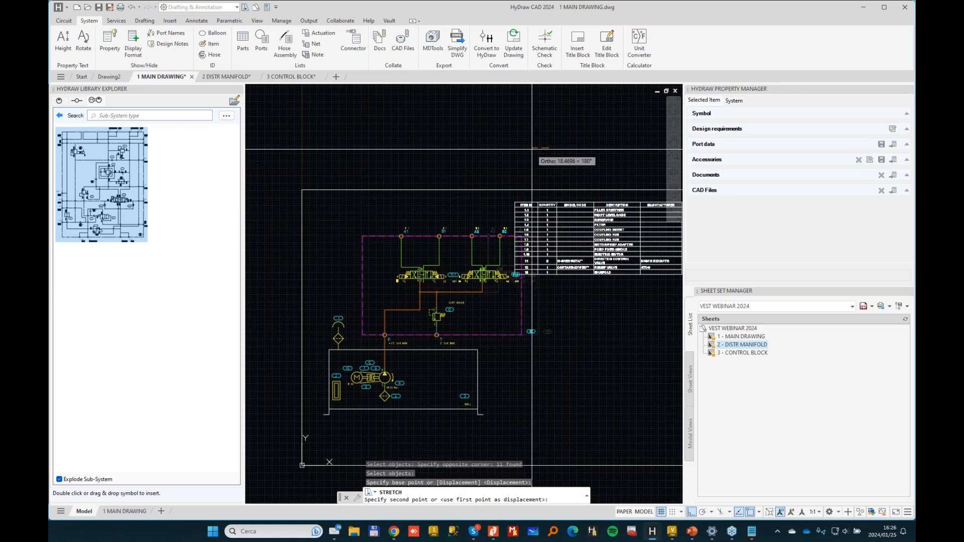
pyautogui.click(537, 149)
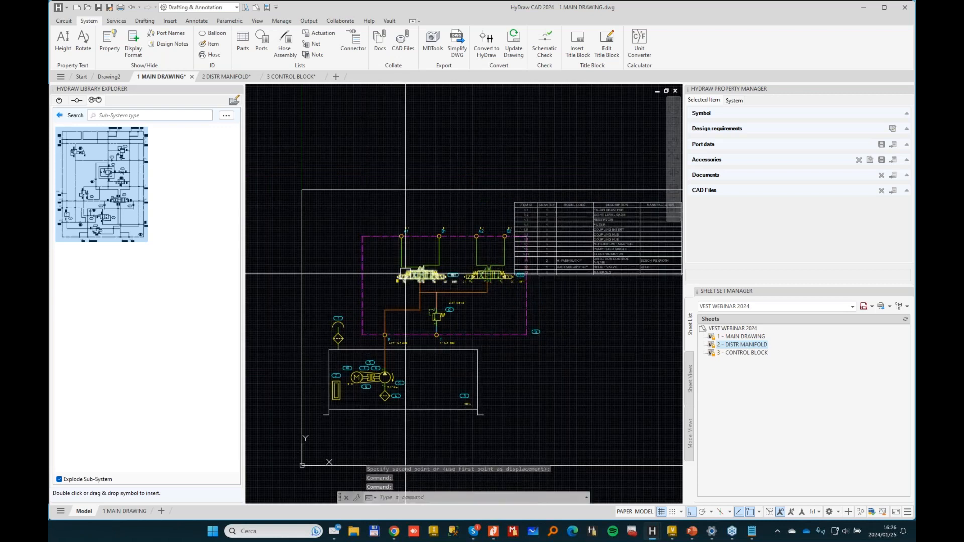
# - Stretch both directional valves, relief valve 12 and port T with their lines toward the manifold's left edge, leaving port P in place
pyautogui.scroll(2, 515, 296)
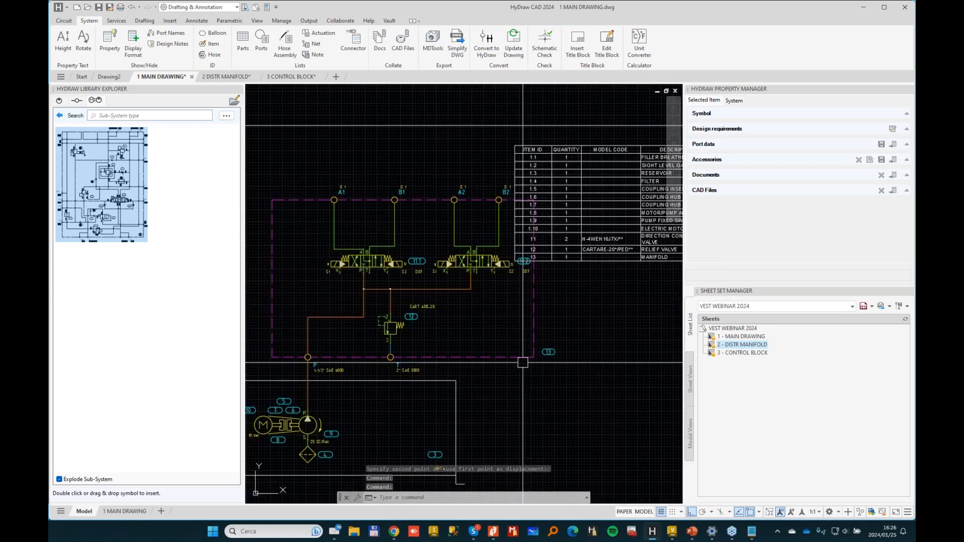
pyautogui.press('Return')
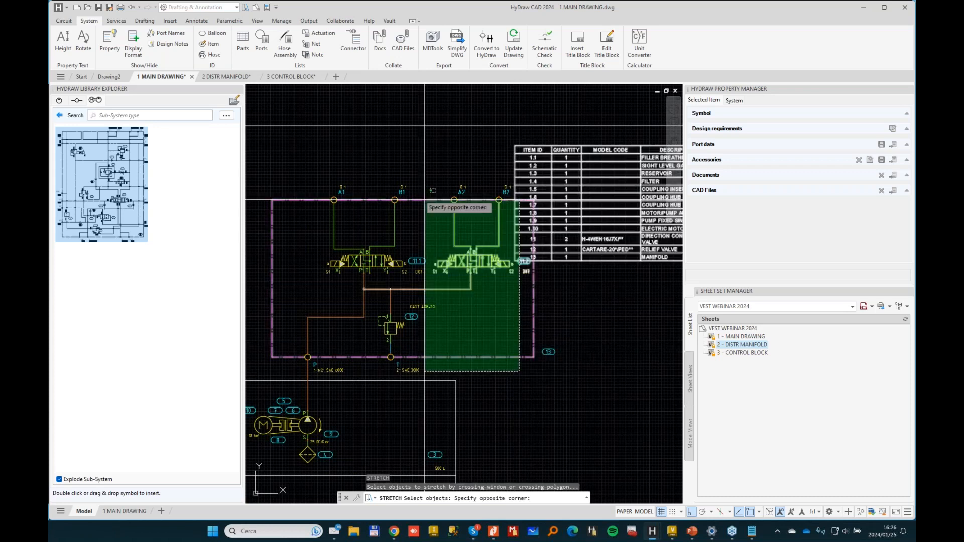
pyautogui.click(314, 156)
pyautogui.click(410, 134)
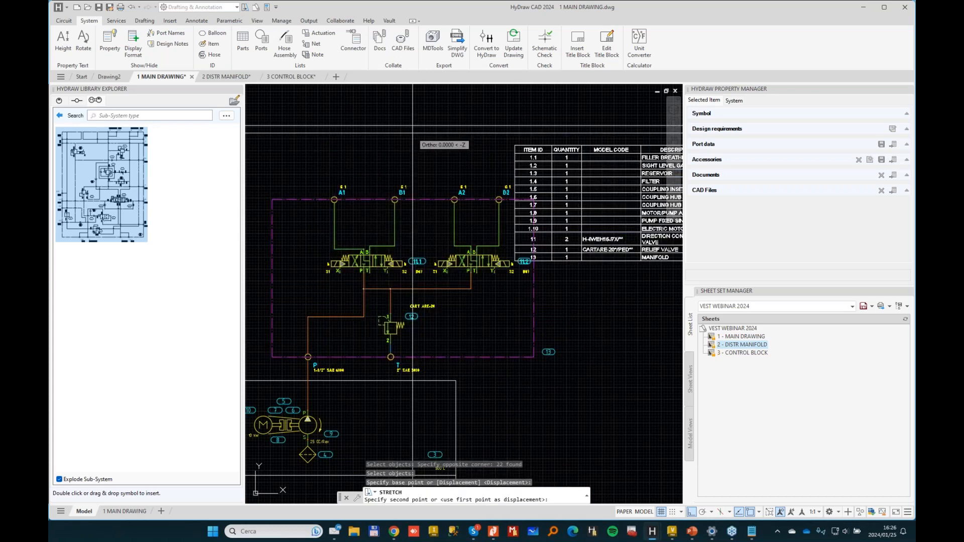
pyautogui.click(382, 134)
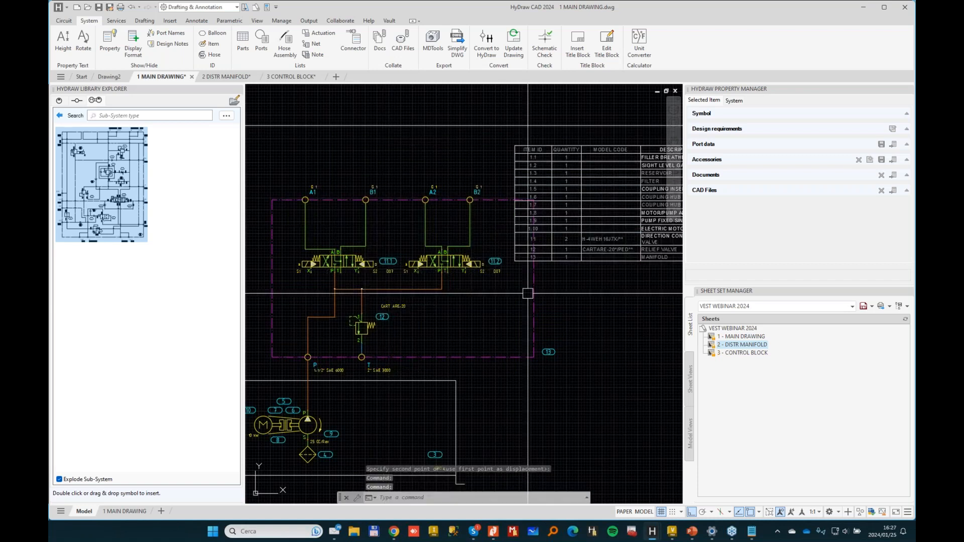
# - Stretch the manifold envelope's right edge inward to clear the parts list
pyautogui.click(246, 9)
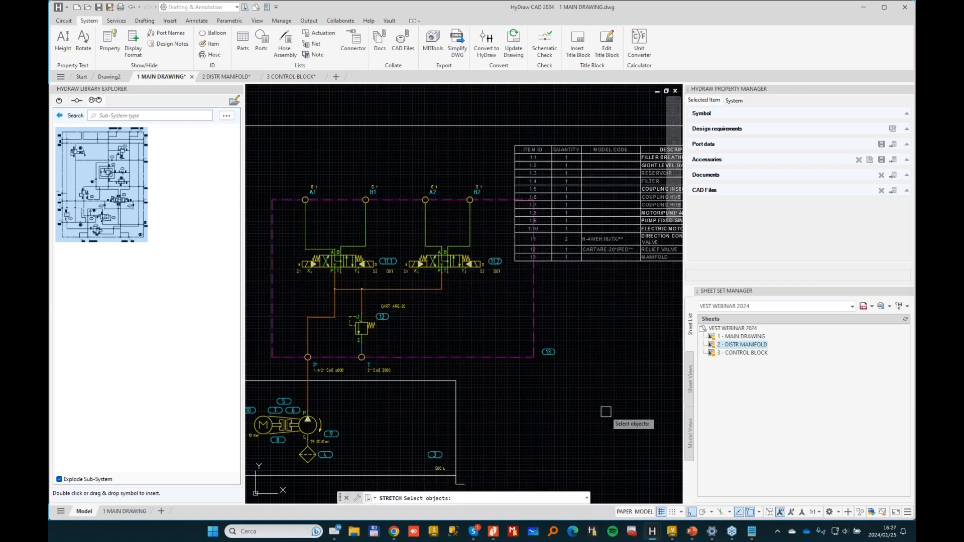
pyautogui.click(606, 413)
pyautogui.click(530, 104)
pyautogui.rightClick(530, 104)
pyautogui.click(555, 103)
pyautogui.click(533, 104)
pyautogui.scroll(-2, 492, 290)
pyautogui.moveTo(502, 292); pyautogui.dragTo(420, 279, button='middle')
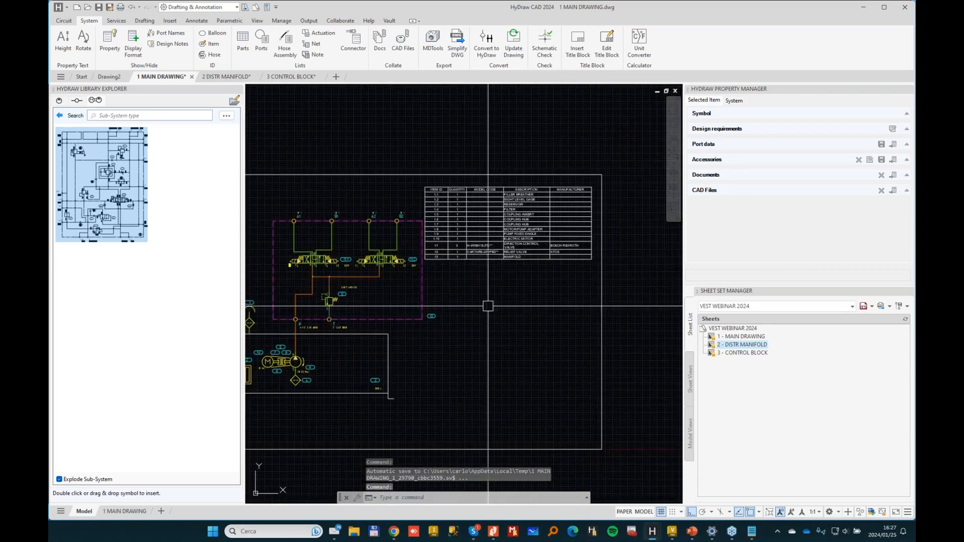
pyautogui.moveTo(497, 318); pyautogui.dragTo(531, 296, button='middle')
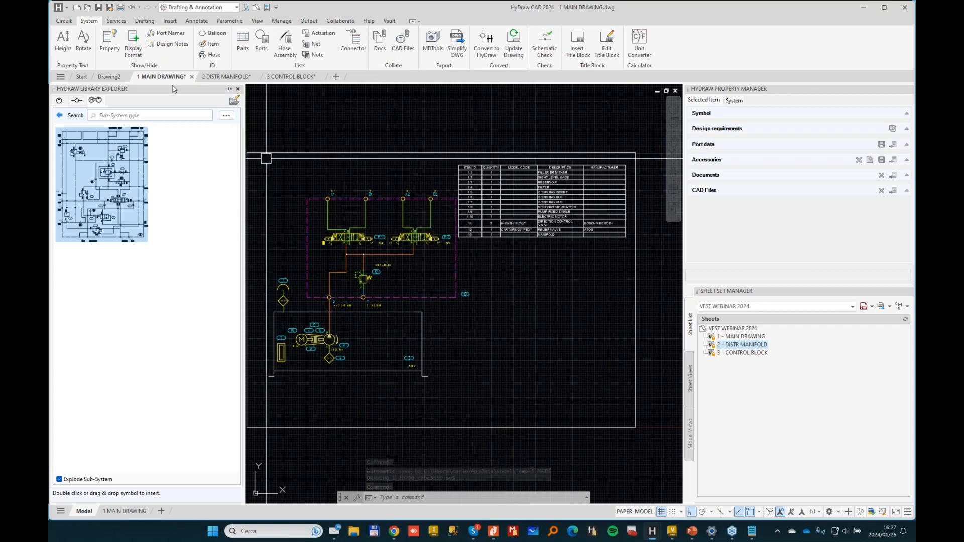
# - Generate a HyDraw default parts list of the whole circuit inside the DISTR MANIFOLD sheet's viewport and place it to the circuit's right
pyautogui.click(225, 76)
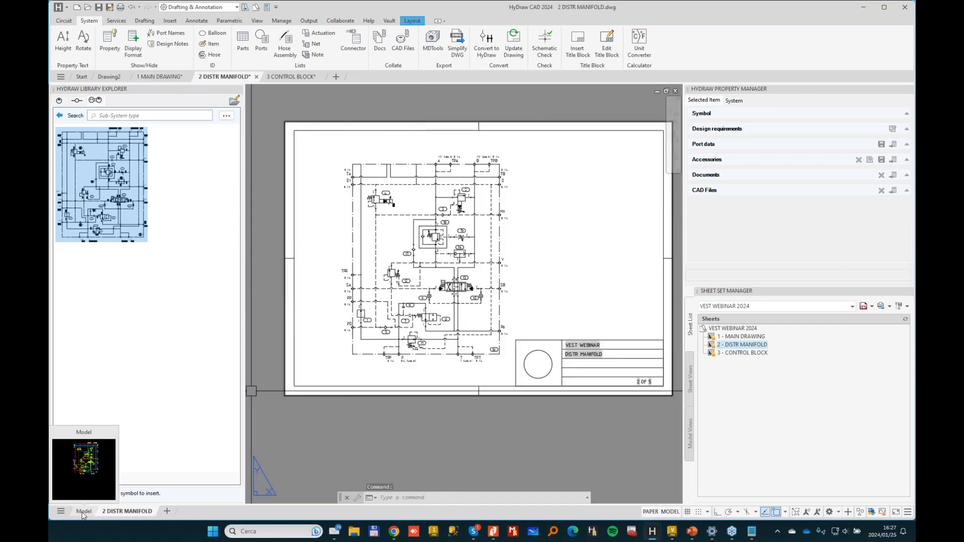
pyautogui.doubleClick(565, 224)
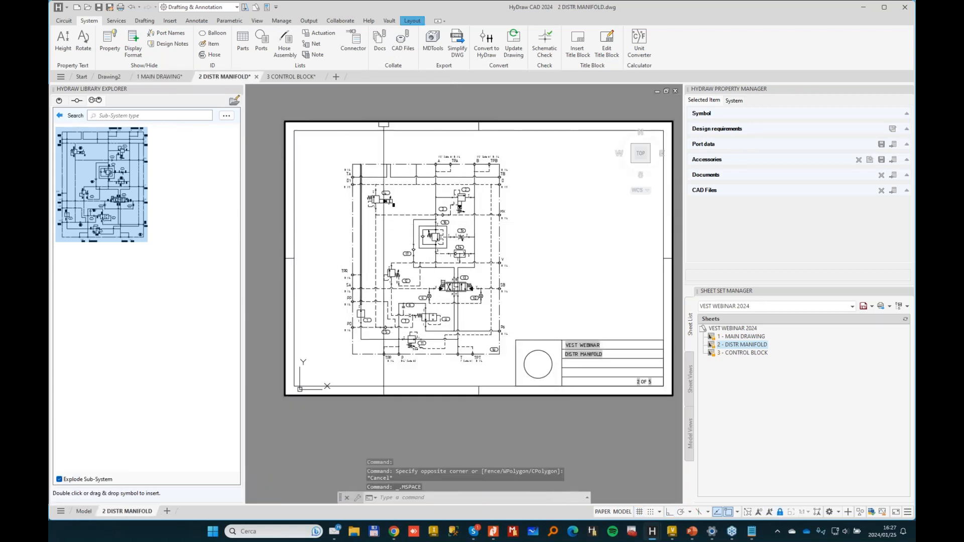
pyautogui.click(243, 44)
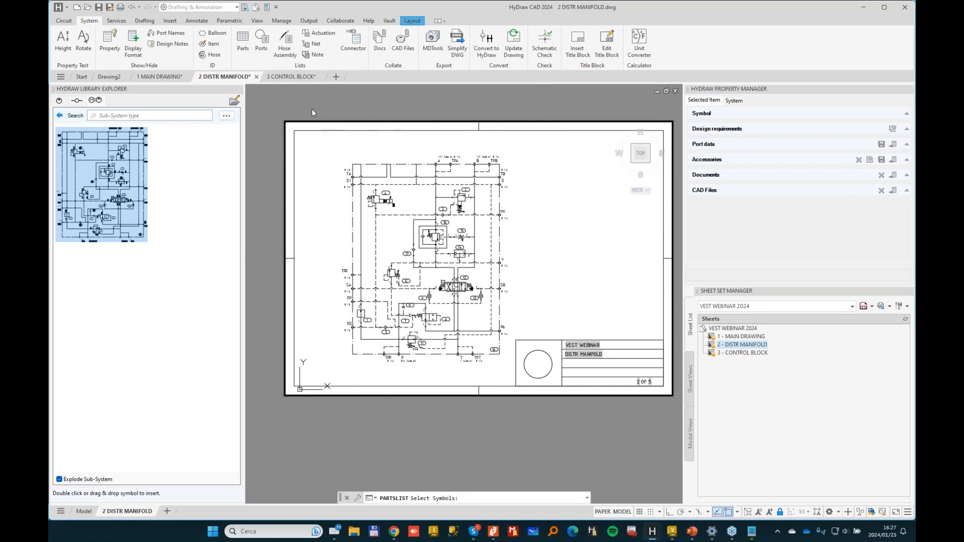
pyautogui.click(326, 145)
pyautogui.click(546, 397)
pyautogui.press('Return')
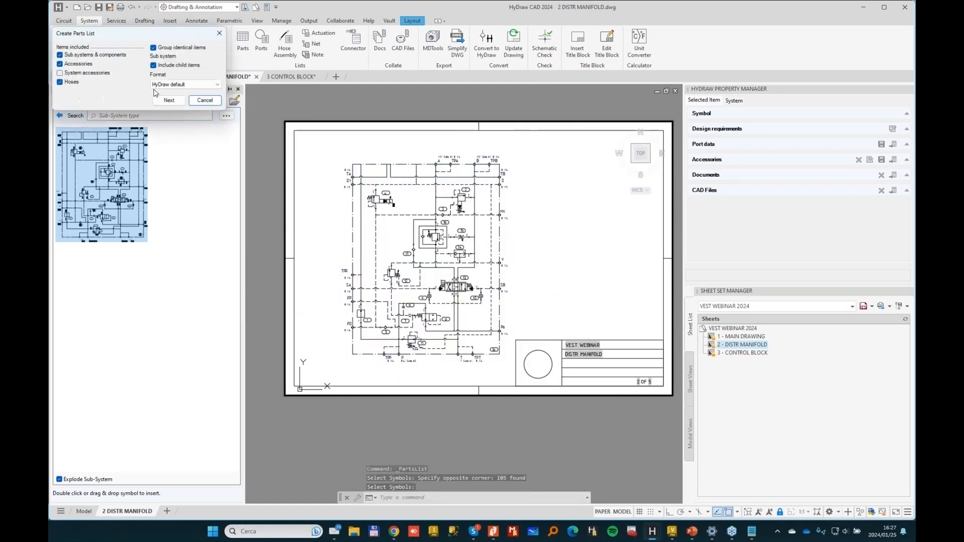
pyautogui.click(169, 101)
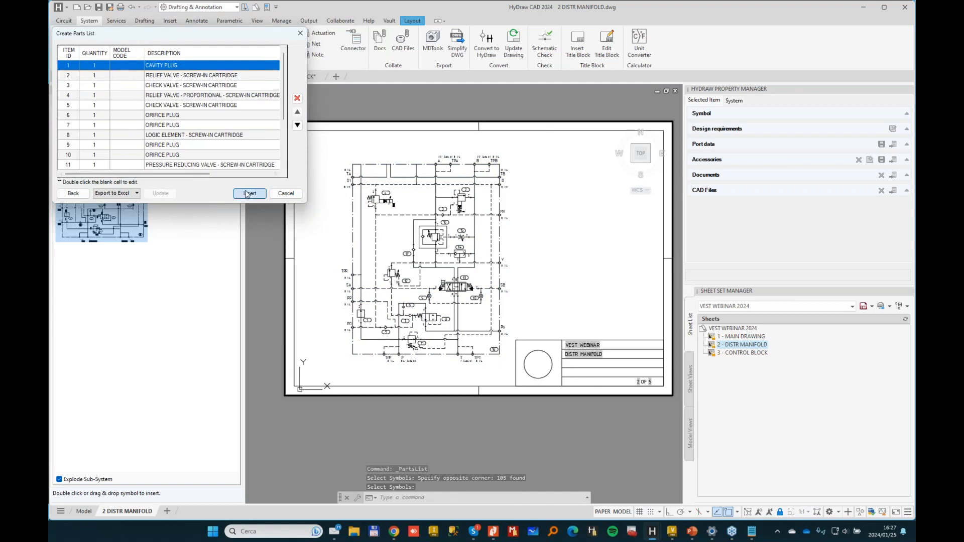
pyautogui.click(247, 194)
pyautogui.click(508, 141)
pyautogui.click(663, 339)
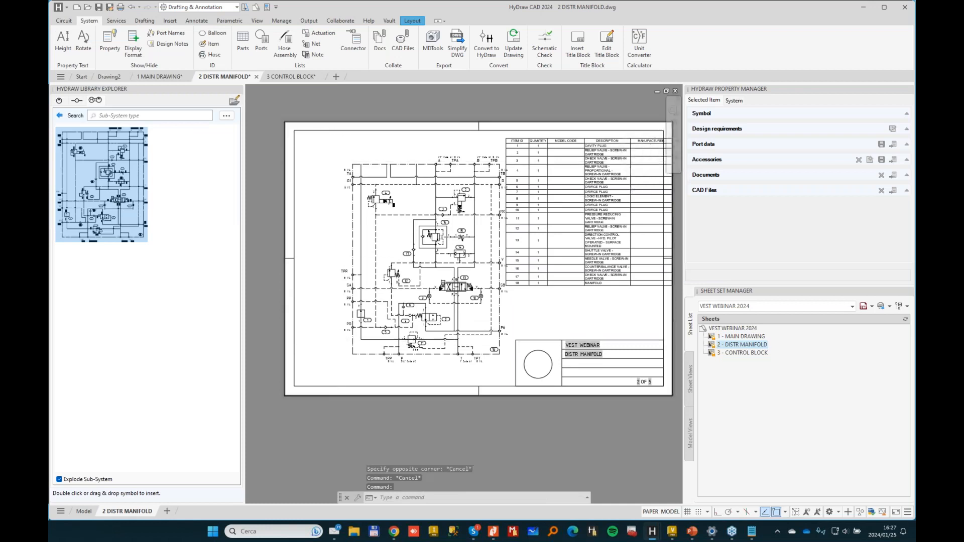
# - Move the distribution manifold circuit and its parts list together toward the left side of the sheet frame
pyautogui.scroll(-2, 330, 350)
pyautogui.click(326, 364)
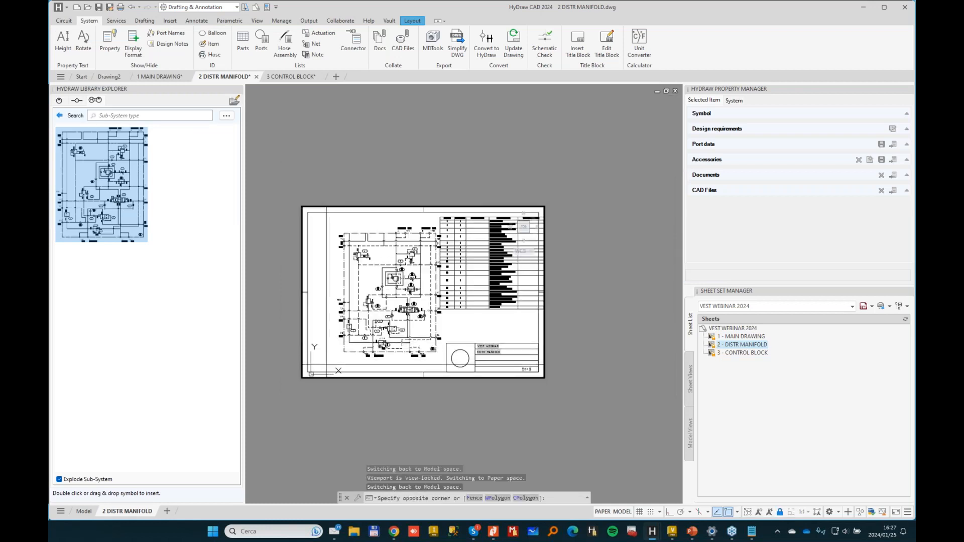
pyautogui.click(544, 219)
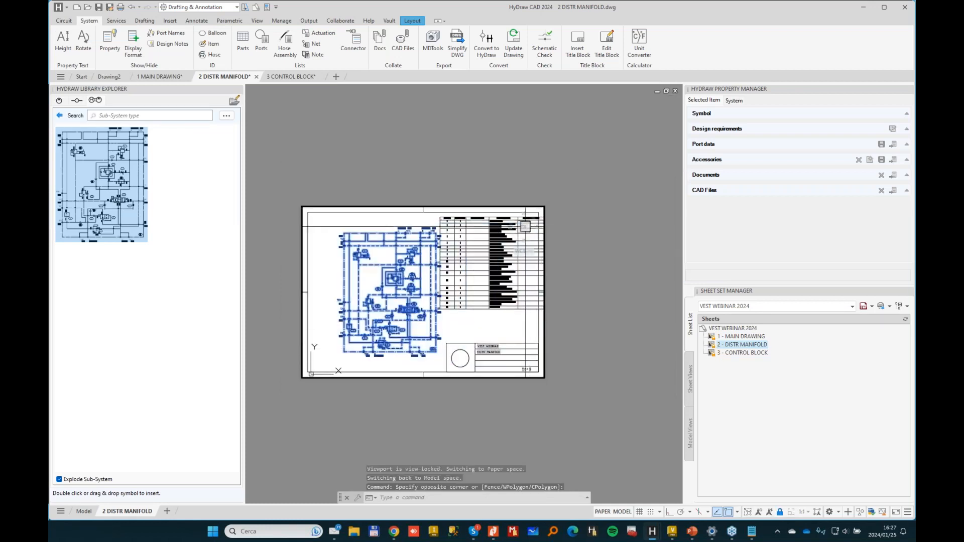
pyautogui.click(487, 291)
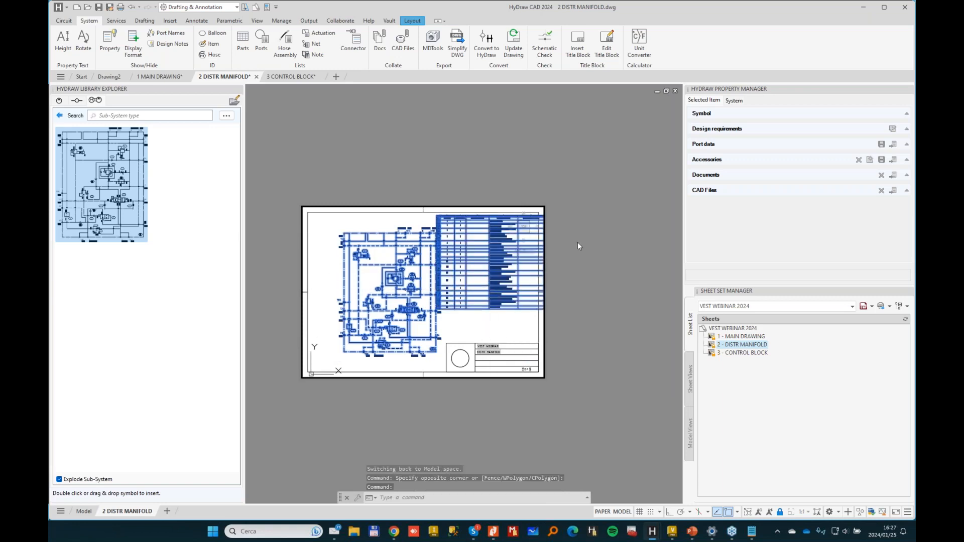
pyautogui.press('Return')
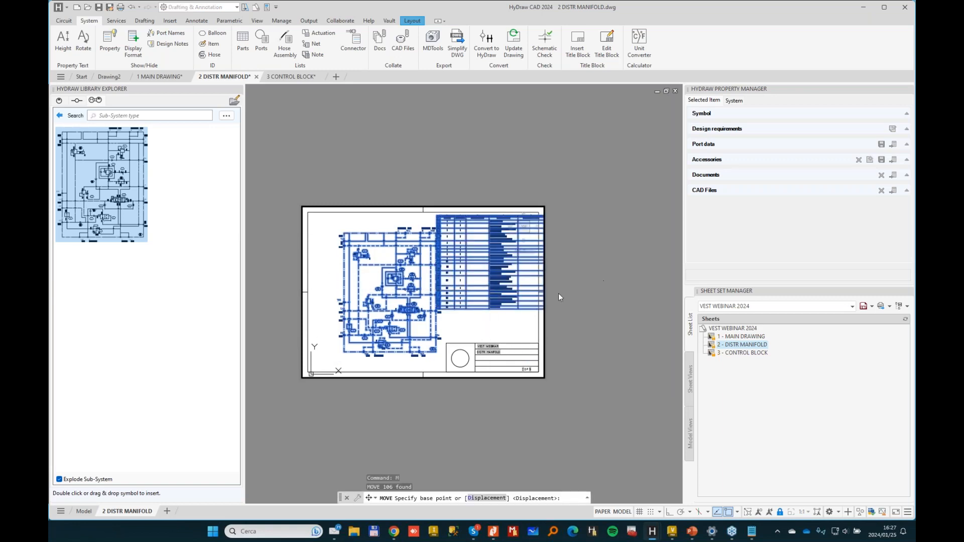
pyautogui.click(503, 309)
pyautogui.click(488, 312)
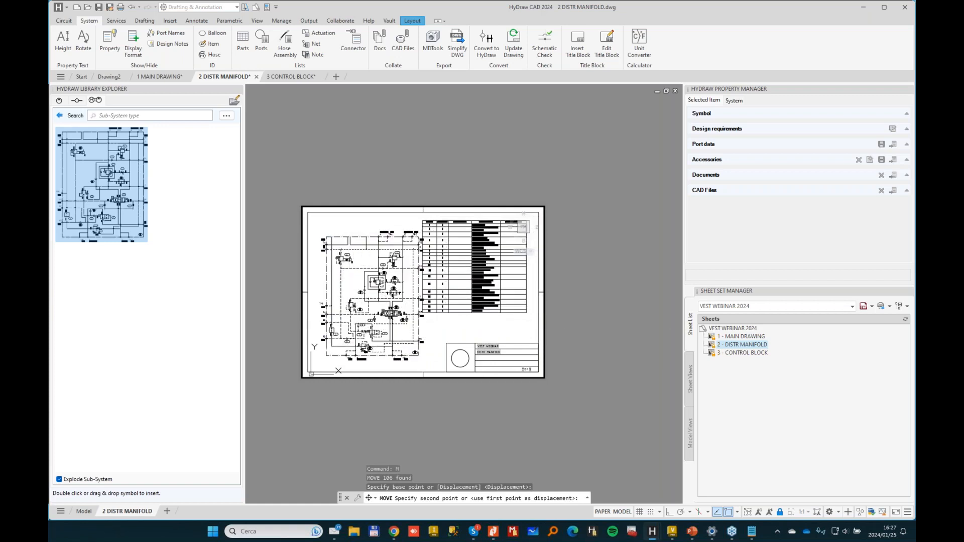
# - Shift only the parts list slightly right and up, away from the manifold circuit, and return to paper space
pyautogui.scroll(2, 510, 320)
pyautogui.click(501, 318)
pyautogui.click(451, 275)
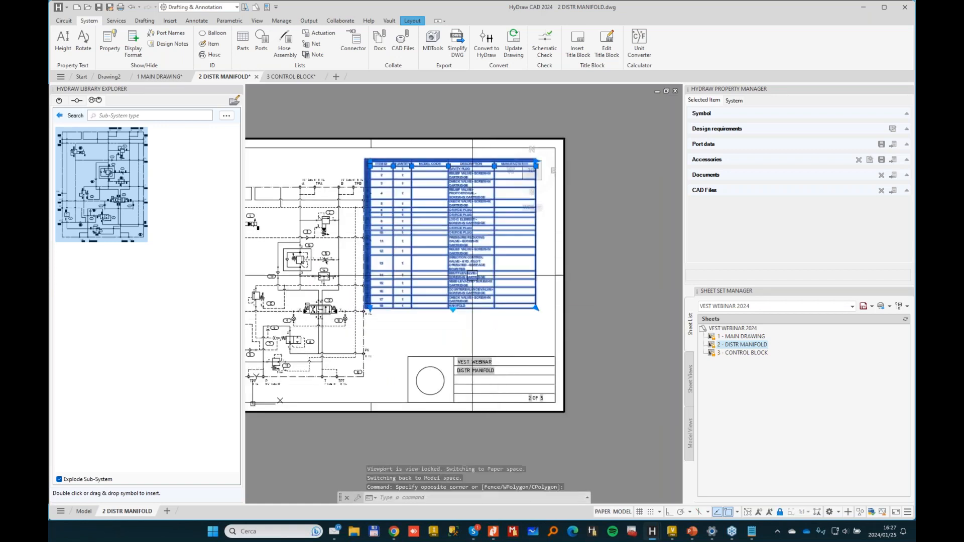
pyautogui.press('Return')
pyautogui.click(444, 328)
pyautogui.click(458, 320)
pyautogui.press('Escape')
pyautogui.doubleClick(598, 128)
pyautogui.scroll(-2, 541, 223)
pyautogui.moveTo(493, 230); pyautogui.dragTo(519, 243, button='middle')
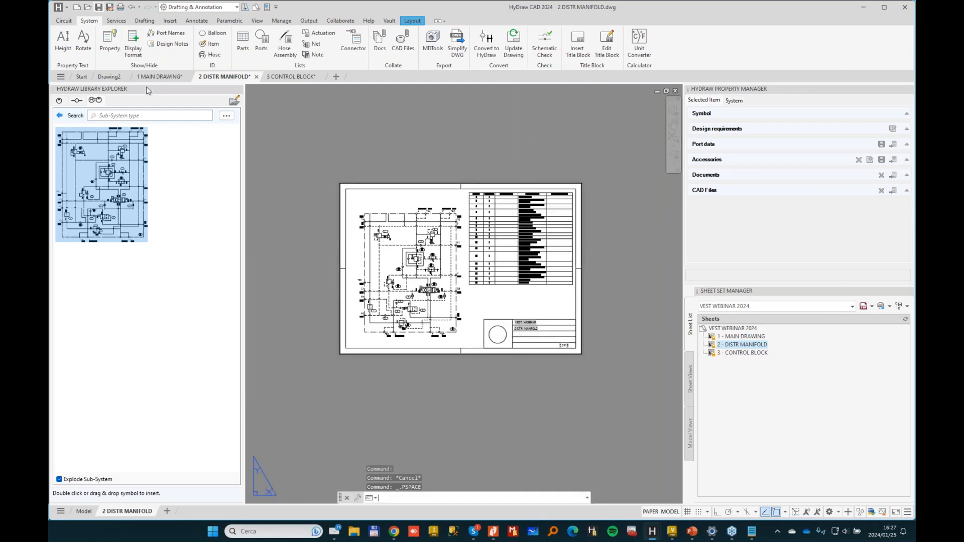
# - Switch to the main drawing and review its circuit layout and parts list
pyautogui.click(162, 76)
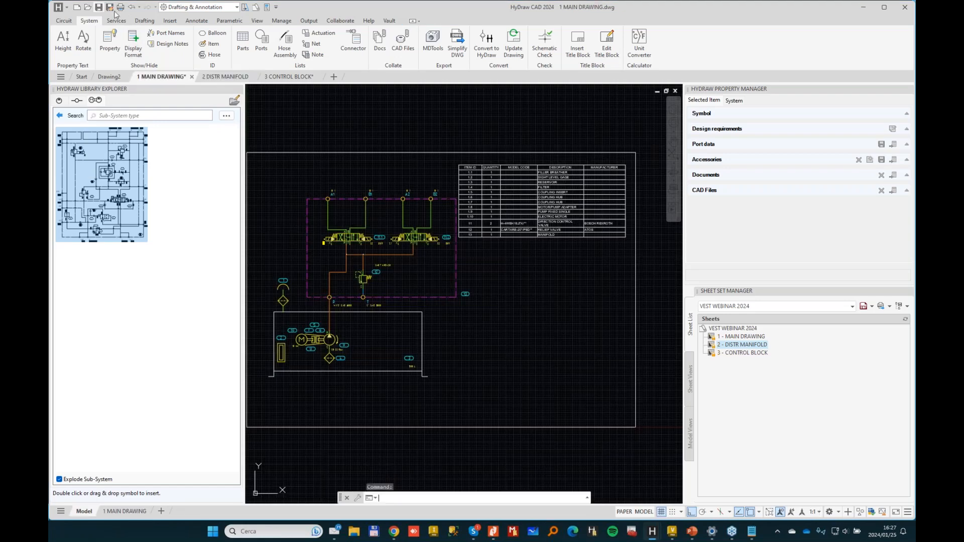
pyautogui.moveTo(491, 266)
pyautogui.mouseDown(button='middle')
pyautogui.moveTo(538, 286)
pyautogui.moveTo(534, 297)
pyautogui.moveTo(494, 291)
pyautogui.mouseUp(button='middle')
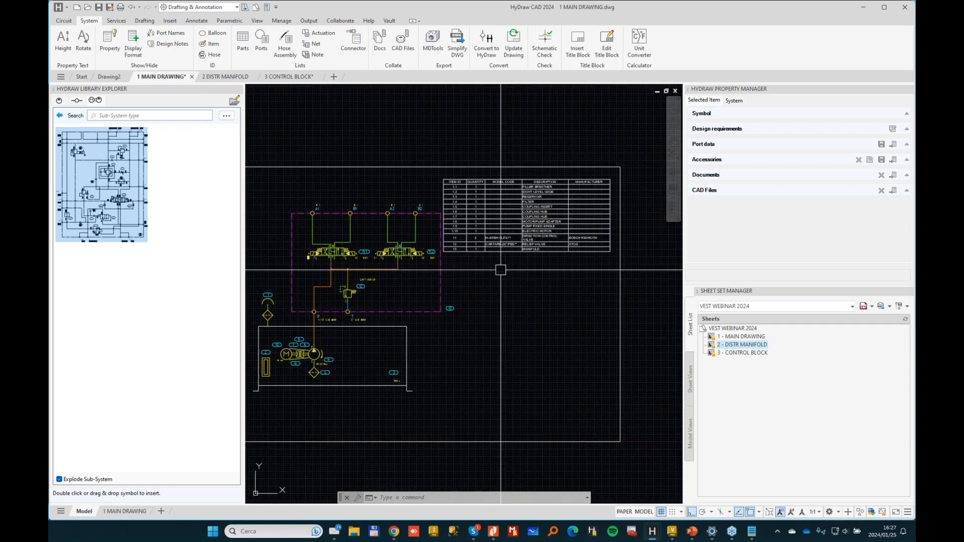
pyautogui.scroll(3, 552, 241)
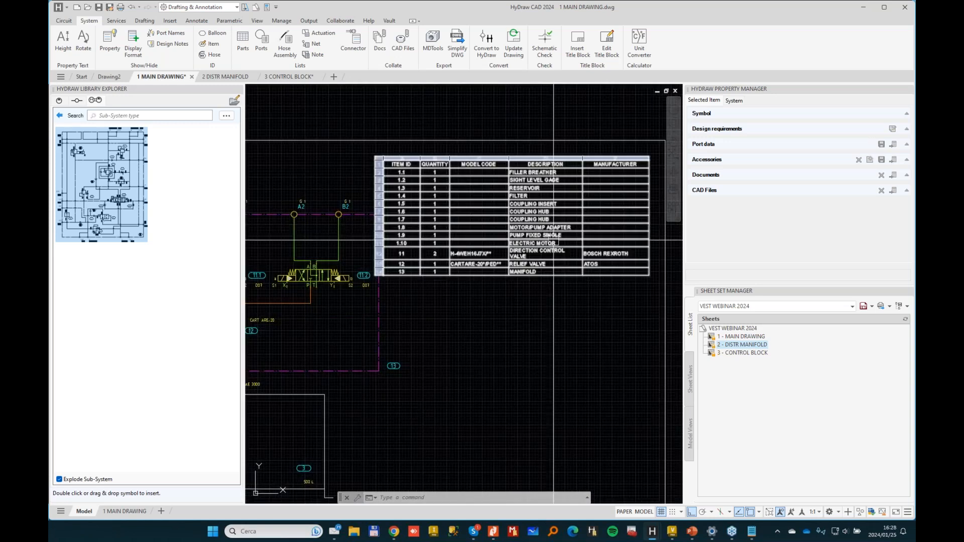
pyautogui.scroll(-3, 486, 307)
pyautogui.hotkey('ctrl', 's')
pyautogui.press('Escape')
pyautogui.moveTo(500, 312); pyautogui.dragTo(551, 266, button='middle')
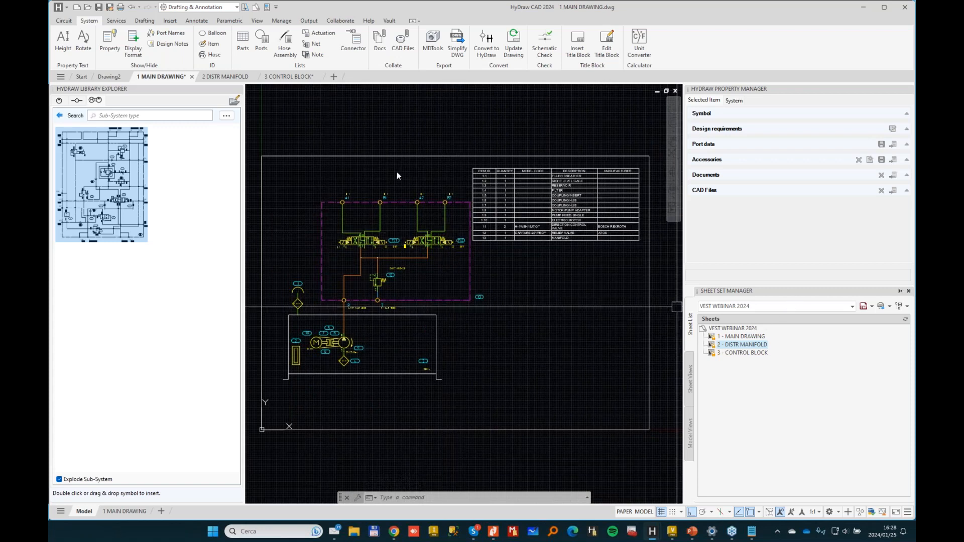
pyautogui.press('Escape')
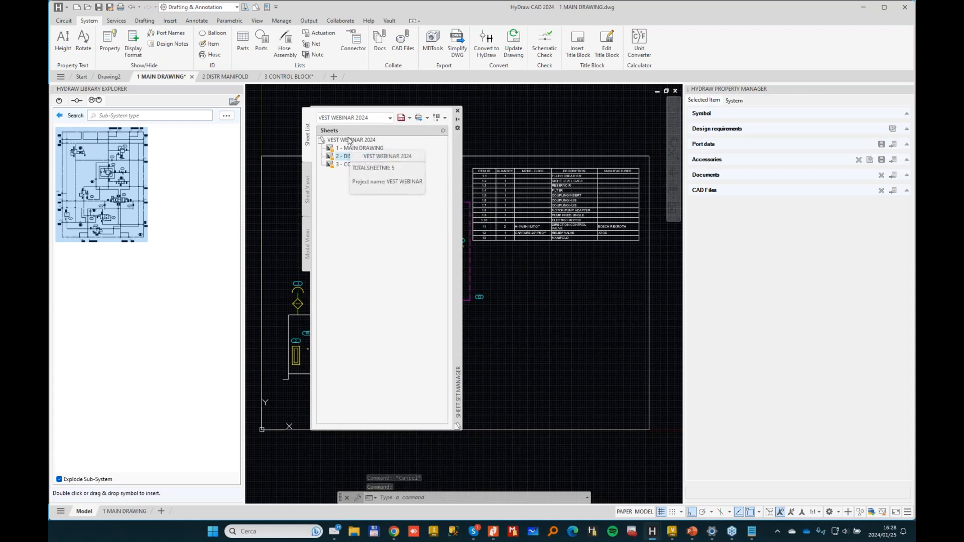
# - Set the sheet set's publish format to PDF and start publishing sheet 3 - CONTROL BLOCK to PDF
pyautogui.click(410, 118)
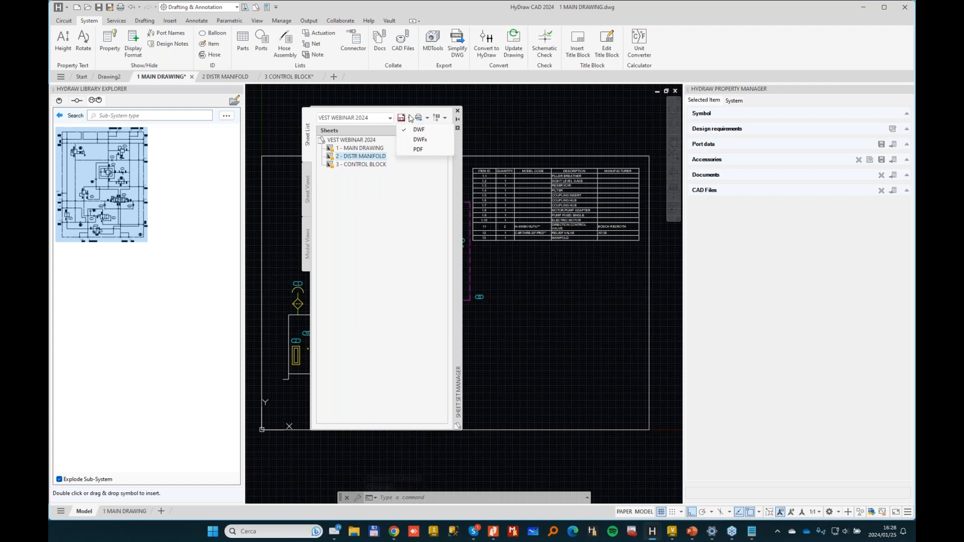
pyautogui.click(421, 149)
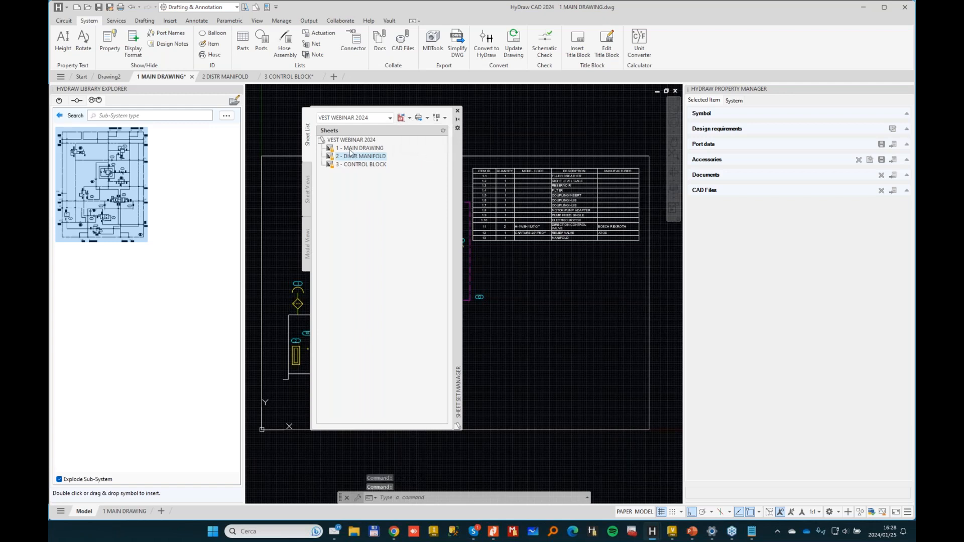
pyautogui.click(360, 165)
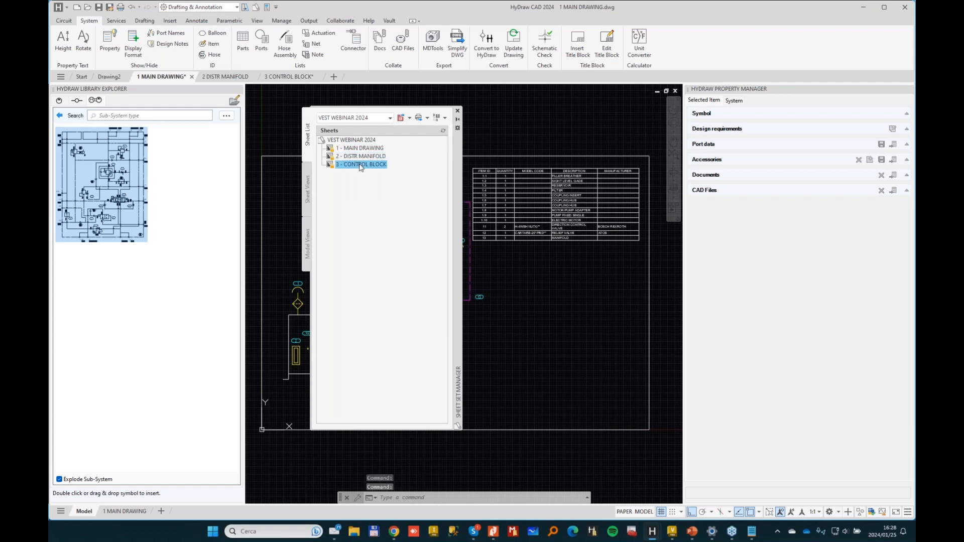
pyautogui.click(419, 119)
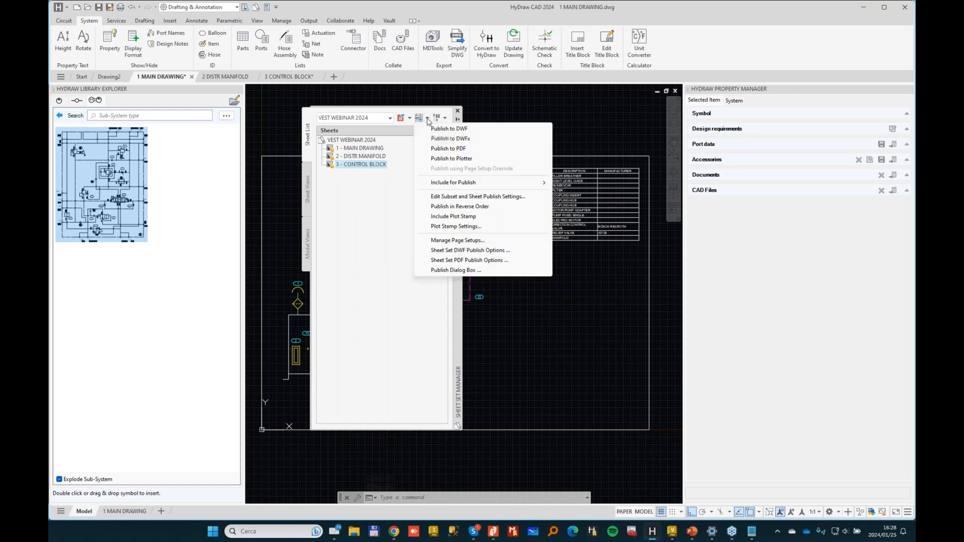
pyautogui.click(448, 148)
# - Save the published file as VEST WEBINAR 2024.pdf in the SheetSets folder under January
pyautogui.moveTo(681, 201); pyautogui.dragTo(681, 153)
pyautogui.moveTo(802, 169); pyautogui.dragTo(510, 139)
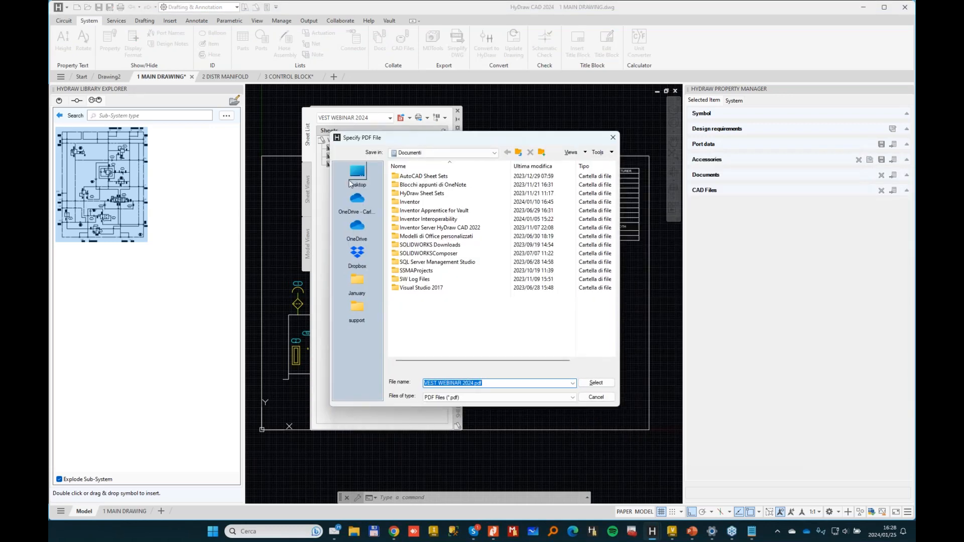
pyautogui.click(356, 287)
pyautogui.doubleClick(410, 194)
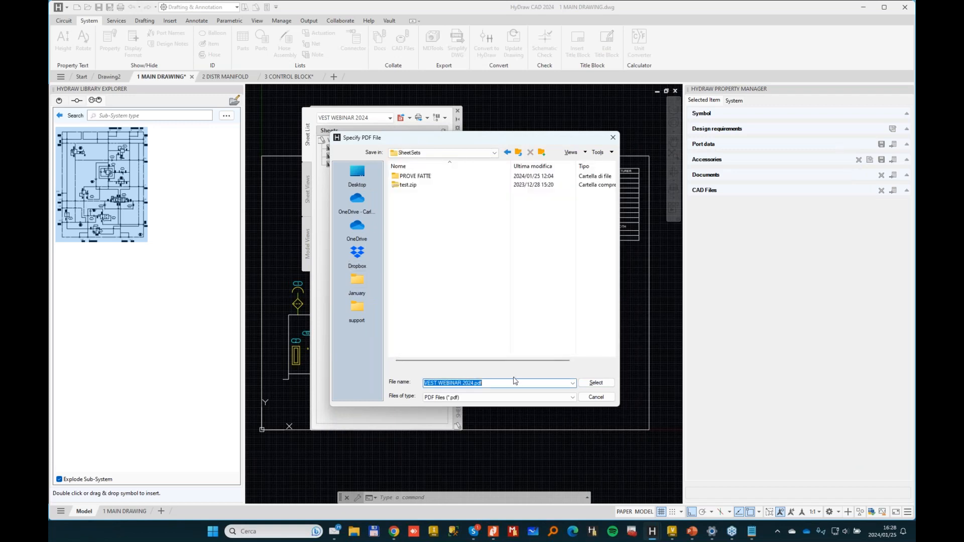
pyautogui.click(601, 384)
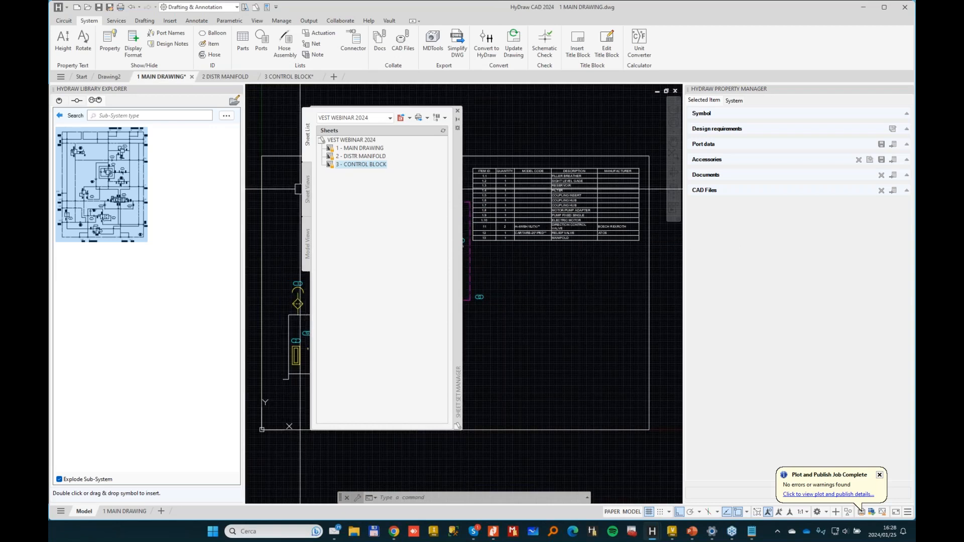
# - Show the CONTROL BLOCK sheet, open the published VEST WEBINAR 2024.pdf from File Explorer to check it, and close the viewer
pyautogui.click(293, 79)
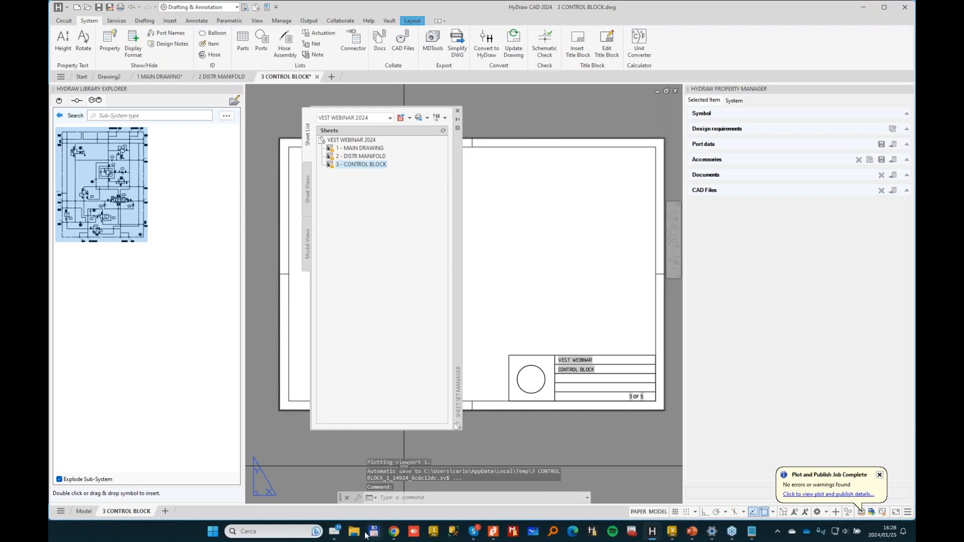
pyautogui.click(355, 532)
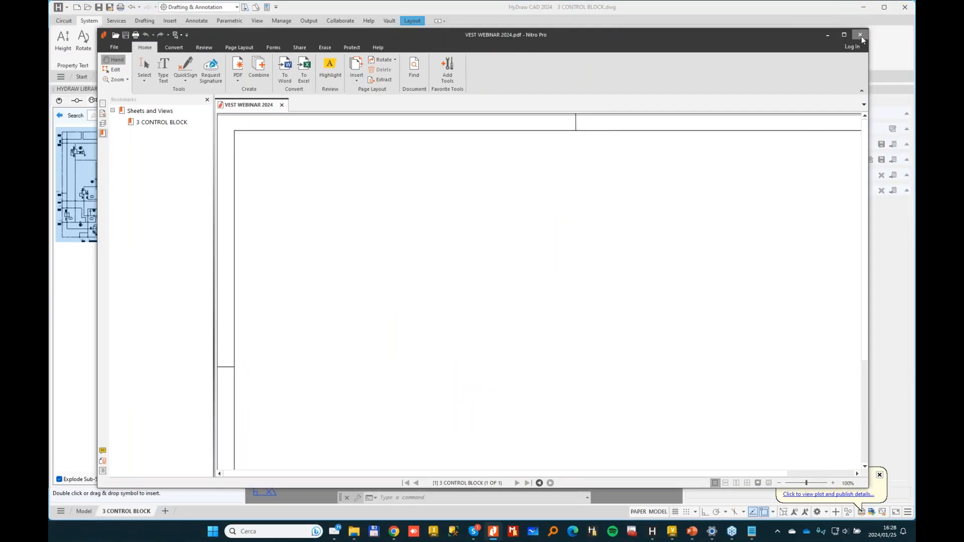
pyautogui.click(860, 35)
pyautogui.click(558, 442)
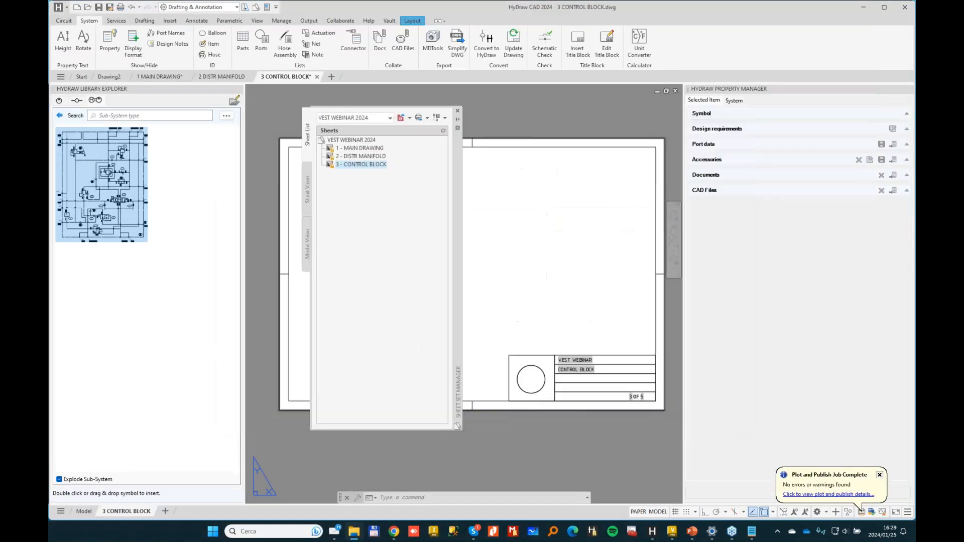
# - Select sheets 1 - MAIN DRAWING through 3 - CONTROL BLOCK in the sheet set and start publishing them to PDF
pyautogui.keyDown('shift'); pyautogui.click(365, 149); pyautogui.keyUp('shift')
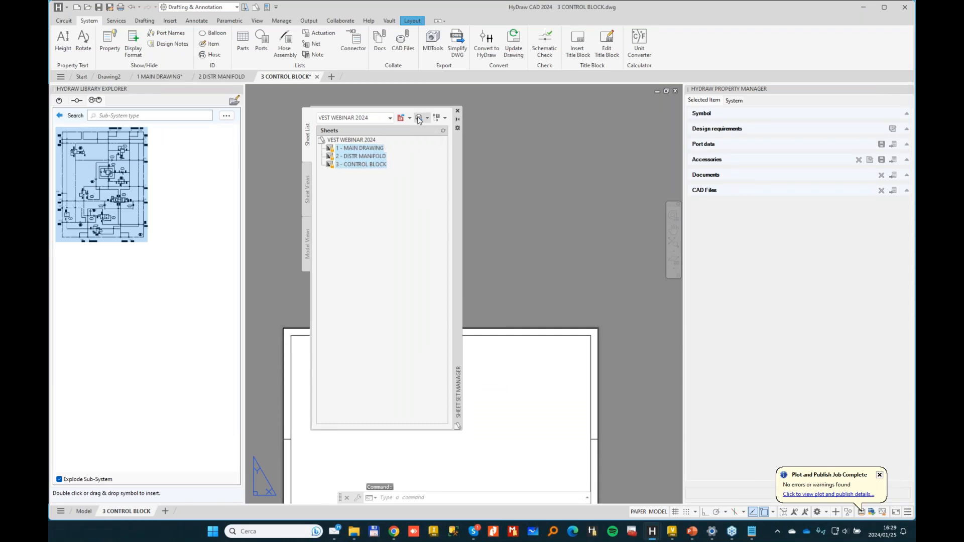
pyautogui.click(419, 120)
pyautogui.click(466, 148)
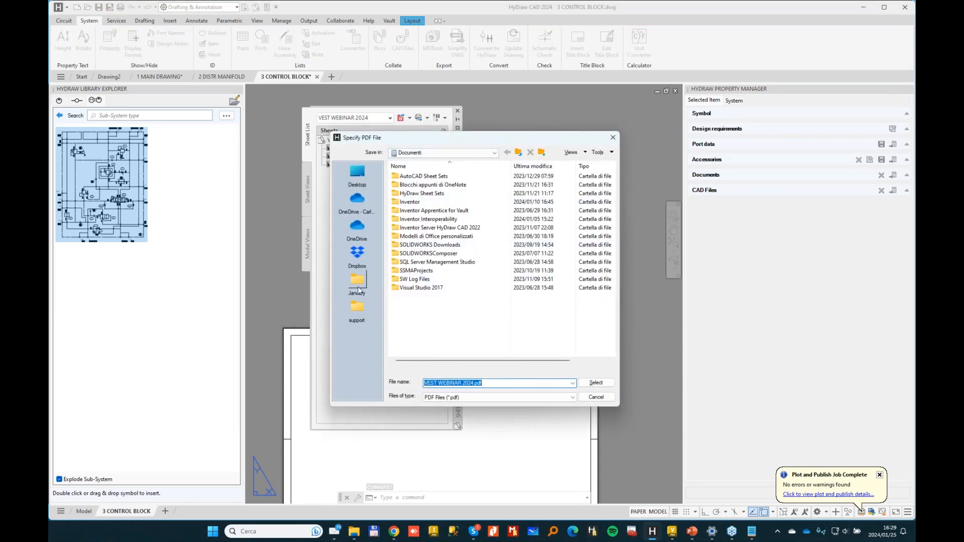
# - Save the publication as VEST WEBINAR 2024.pdf in the SheetSets folder under January, replacing the existing file
pyautogui.click(357, 308)
pyautogui.click(358, 288)
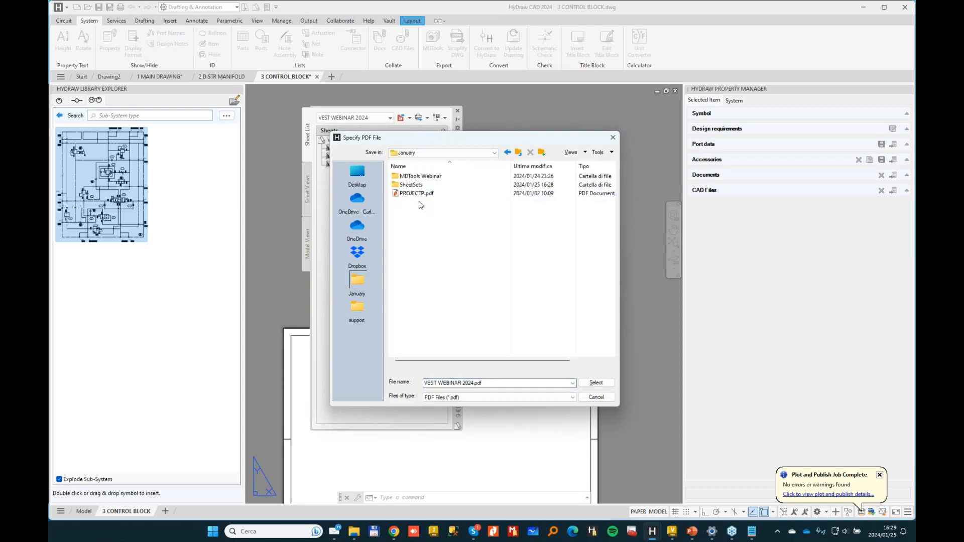
pyautogui.doubleClick(422, 176)
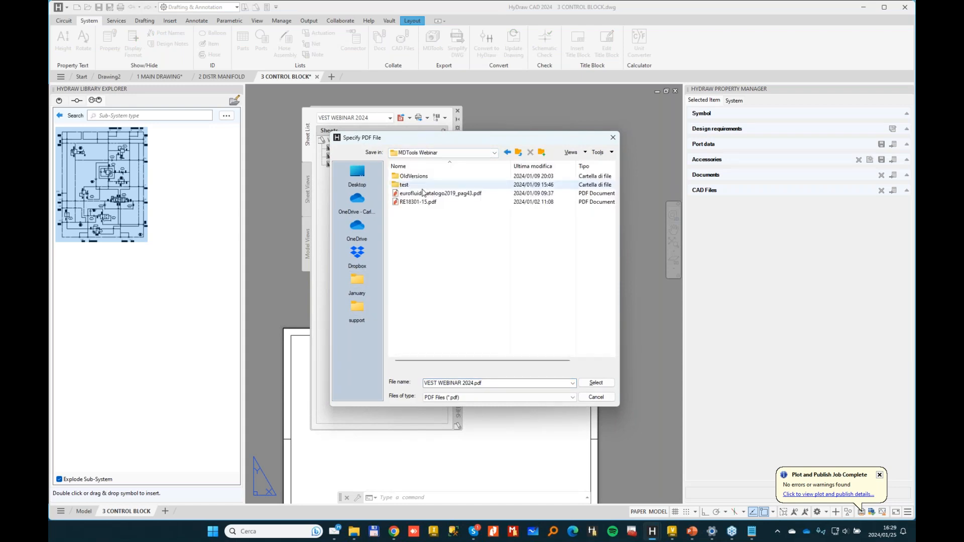
pyautogui.click(519, 152)
pyautogui.doubleClick(424, 185)
pyautogui.doubleClick(427, 193)
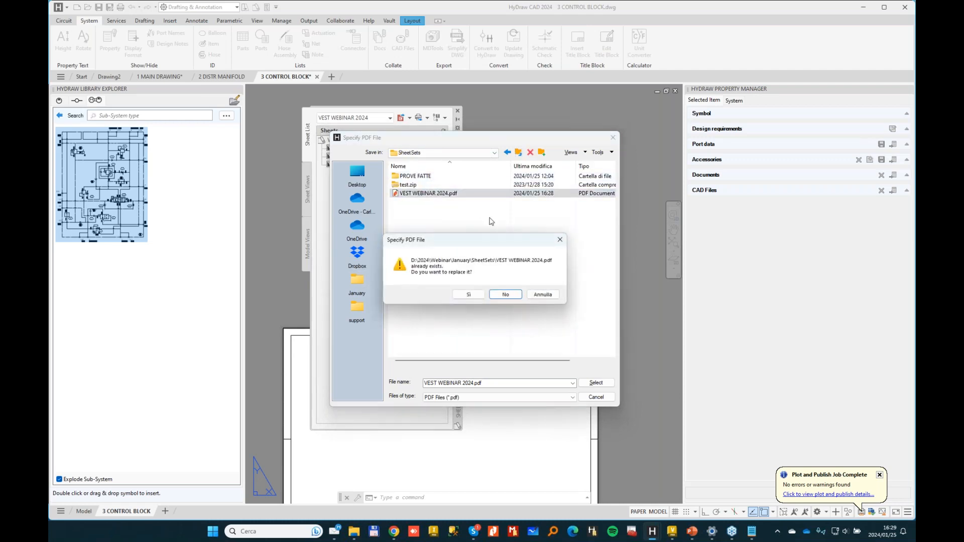
pyautogui.click(468, 295)
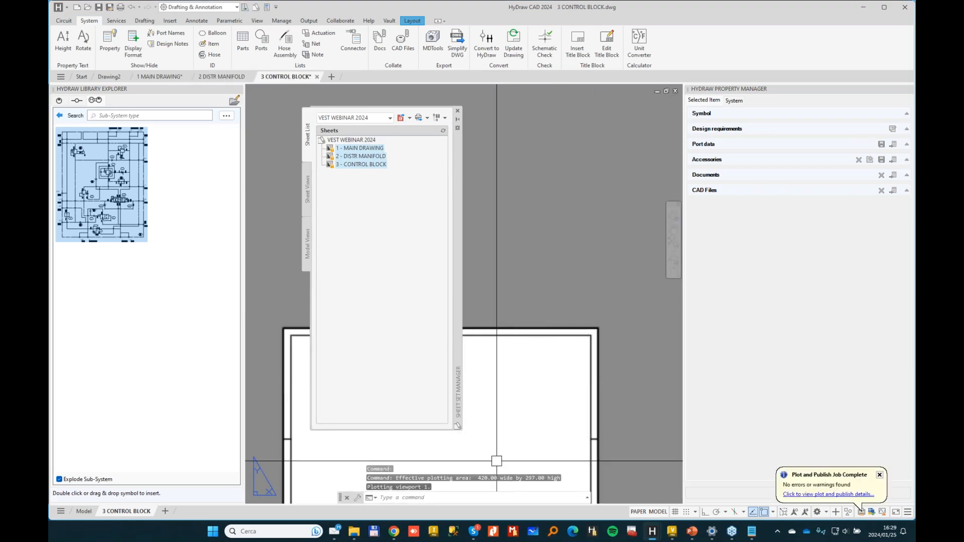
# - Open the published VEST WEBINAR 2024.pdf from File Explorer, maximize the viewer and show the whole main drawing page
pyautogui.moveTo(355, 536)
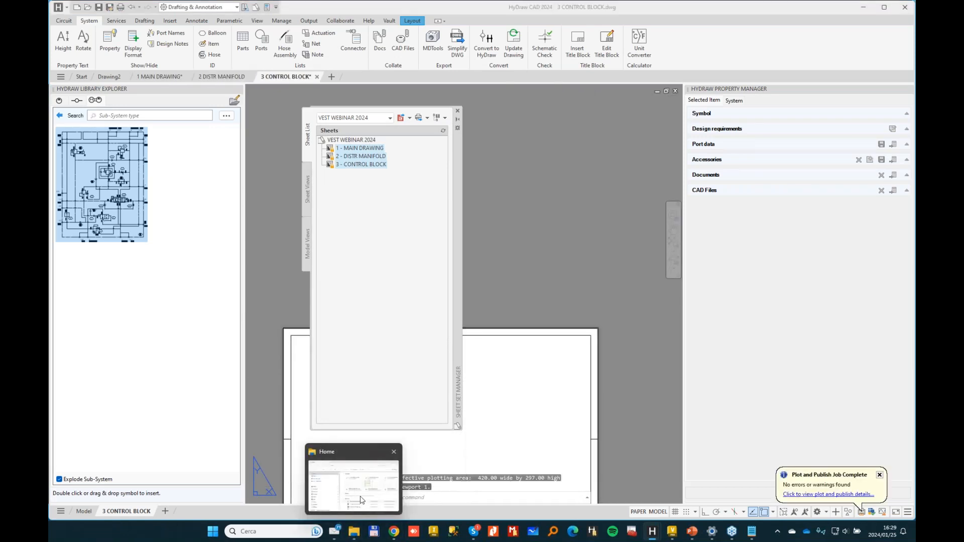
pyautogui.click(355, 517)
pyautogui.doubleClick(490, 352)
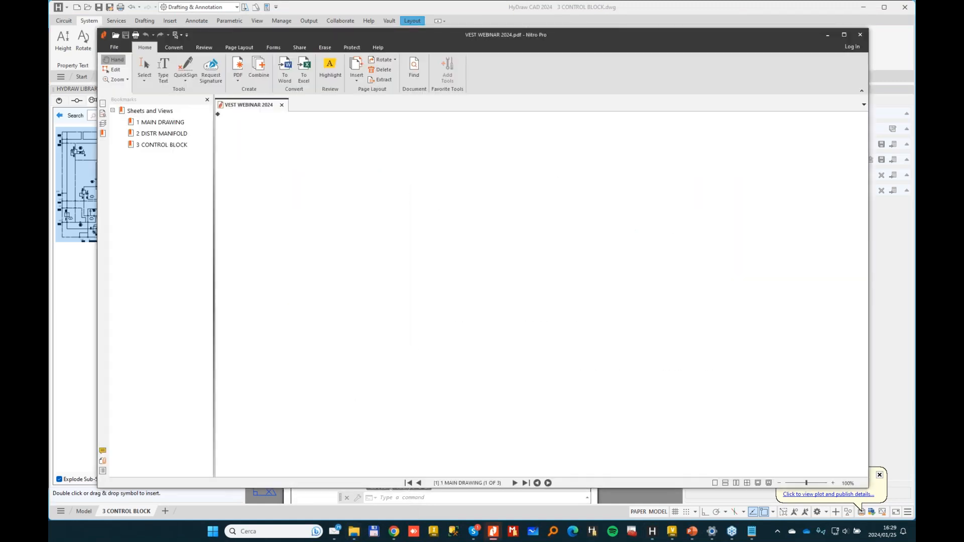
pyautogui.click(844, 34)
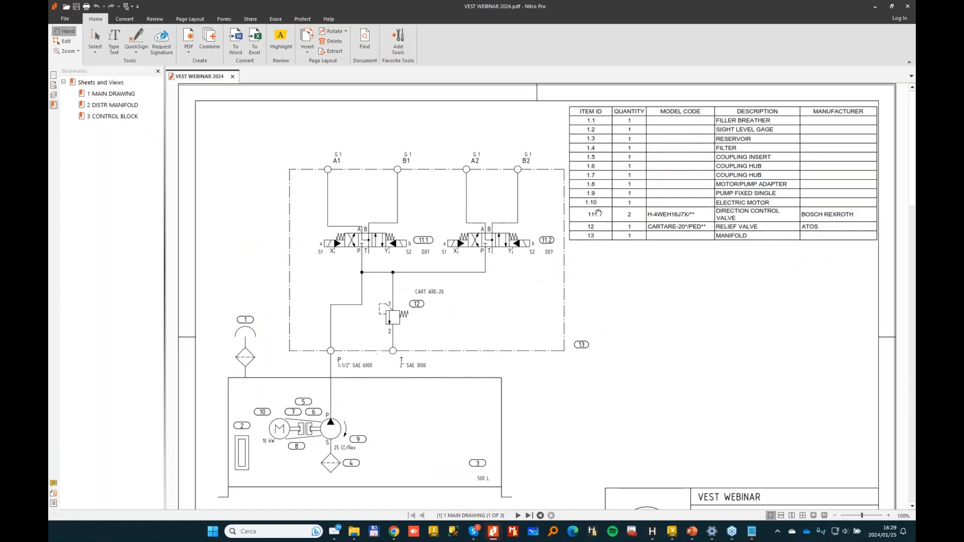
pyautogui.scroll(-1, 538, 297)
pyautogui.keyDown('ctrl'); pyautogui.scroll(-1, 538, 298); pyautogui.keyUp('ctrl')
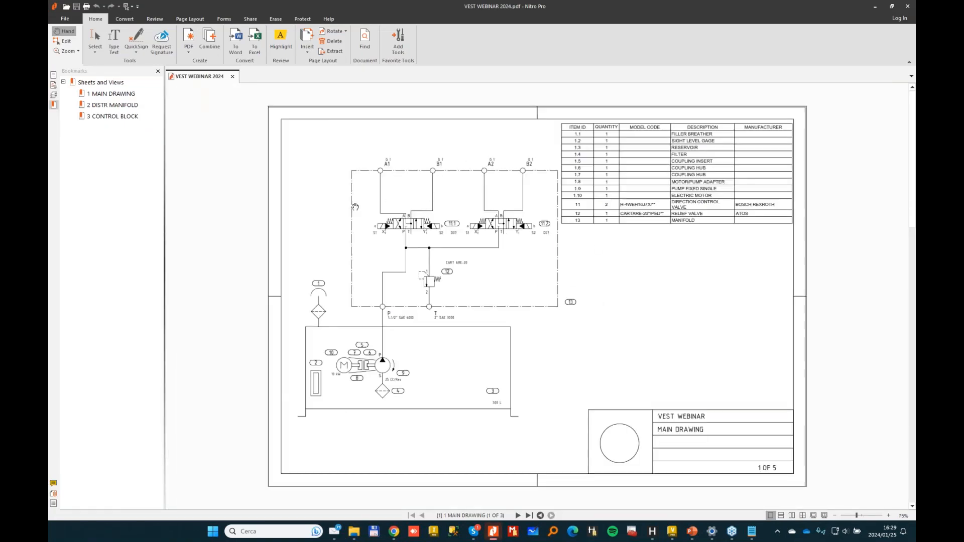
# - Check the DISTR MANIFOLD and CONTROL BLOCK pages through the PDF bookmarks and return to MAIN DRAWING
pyautogui.click(106, 105)
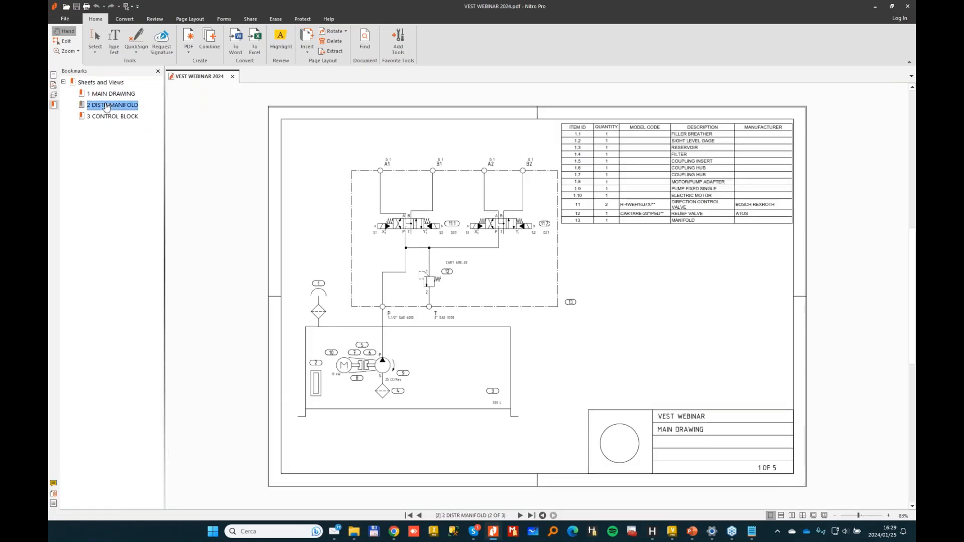
pyautogui.click(107, 117)
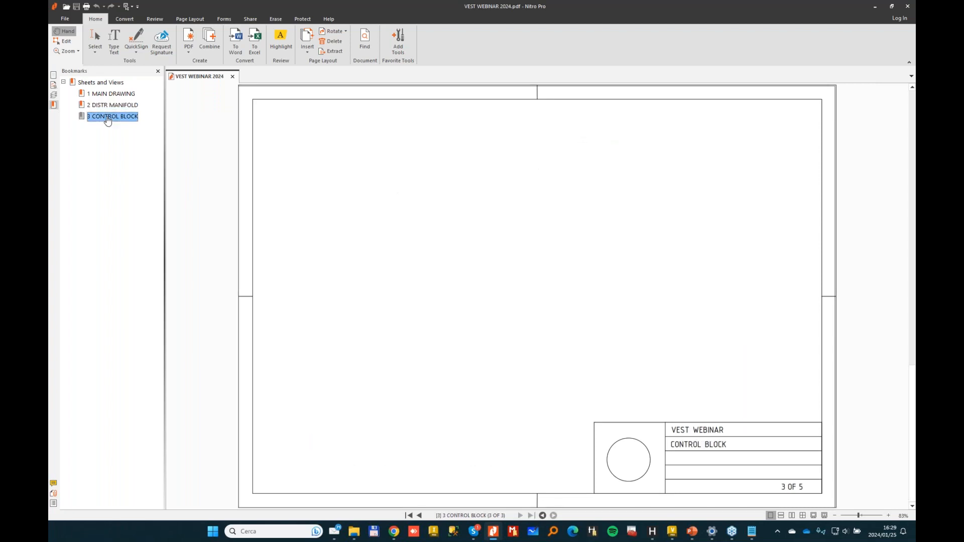
pyautogui.click(111, 95)
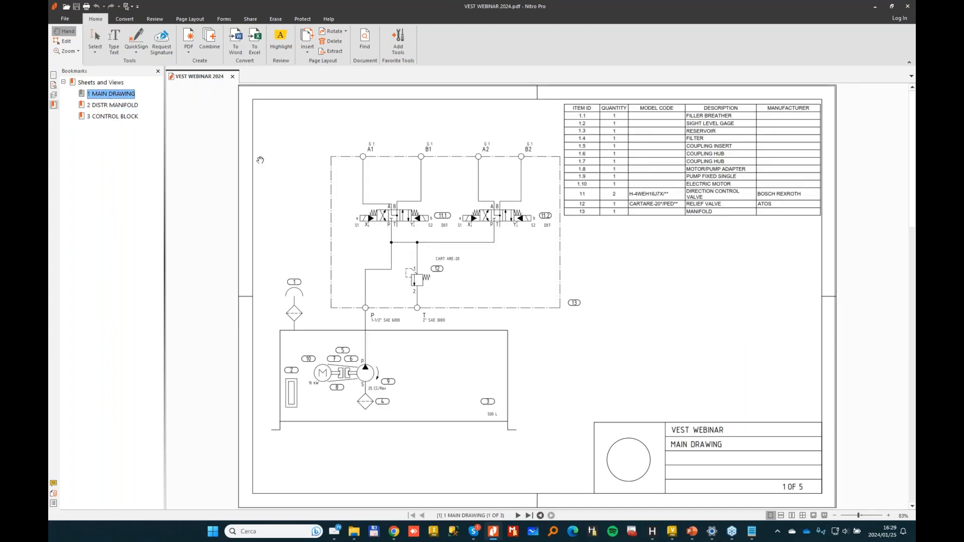
# - Show the PDF's layer list and turn the ISO_LIN_FLU and ISO_LIN_PRE layers off and on again
pyautogui.click(53, 95)
pyautogui.click(73, 114)
pyautogui.click(74, 115)
pyautogui.click(73, 129)
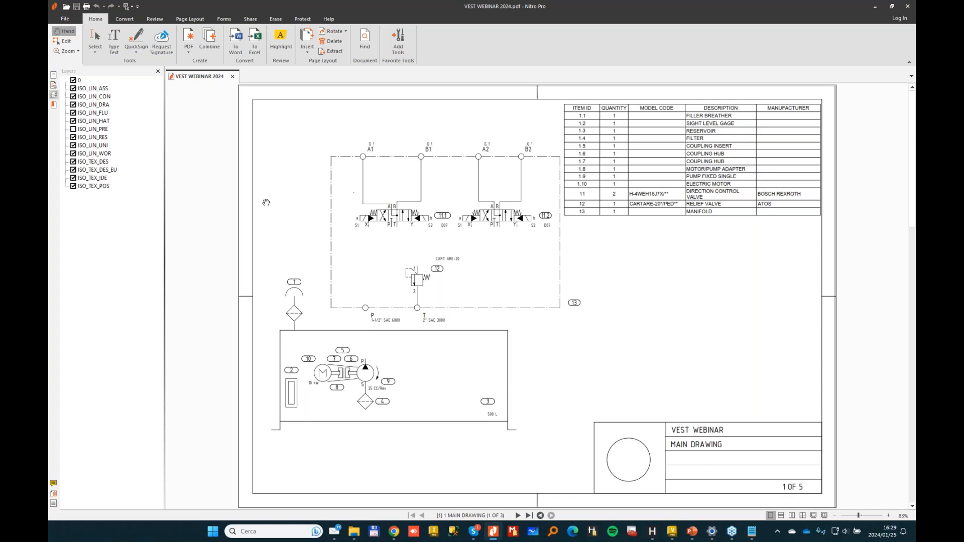
pyautogui.click(73, 130)
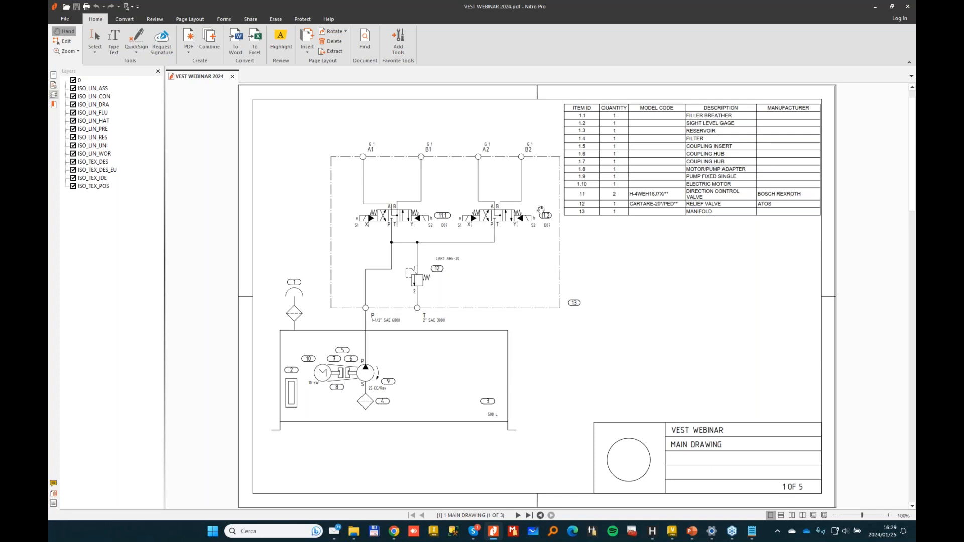
# - Search the PDF for the text D07, display the first match, and return to the full main drawing page
pyautogui.keyDown('ctrl'); pyautogui.scroll(10, 537, 215); pyautogui.keyUp('ctrl')
pyautogui.keyDown('ctrl'); pyautogui.scroll(-2, 622, 246); pyautogui.keyUp('ctrl')
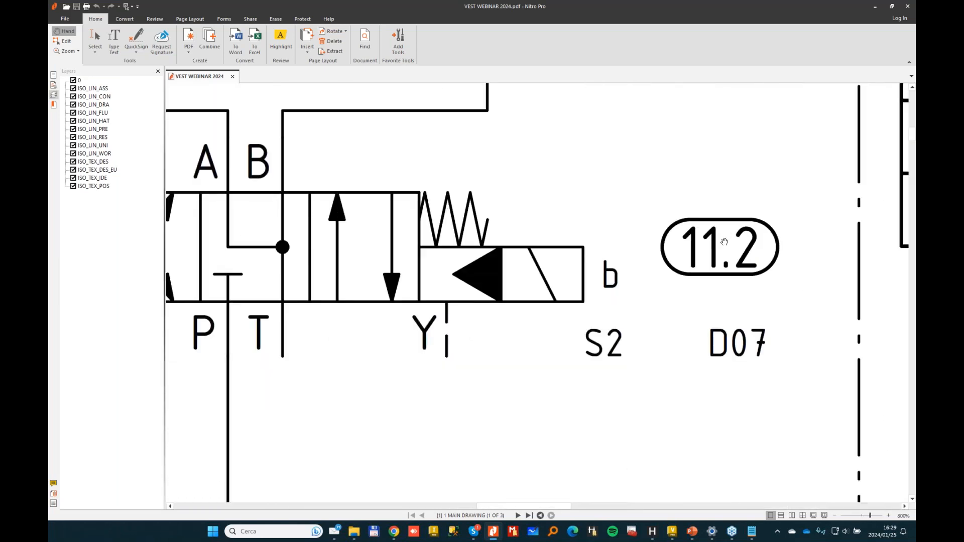
pyautogui.click(114, 43)
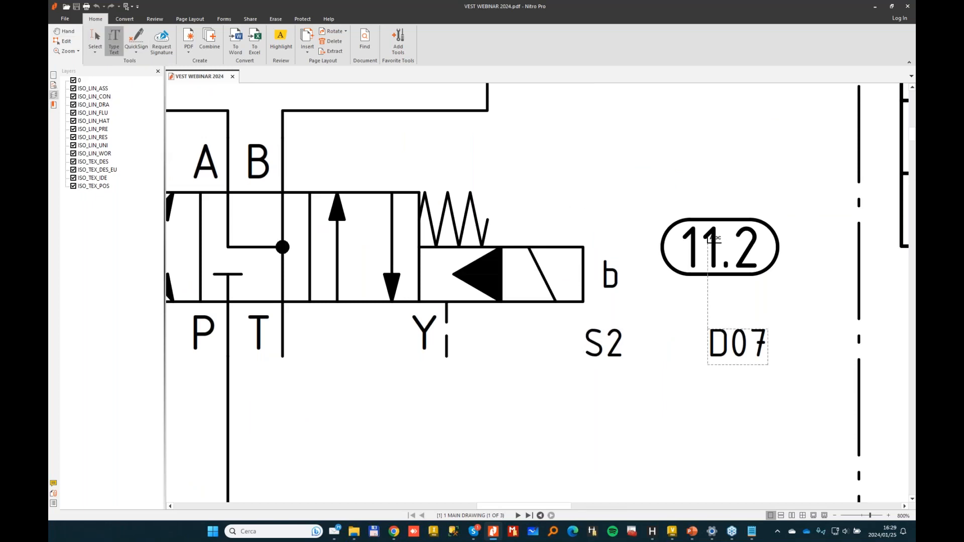
pyautogui.click(54, 86)
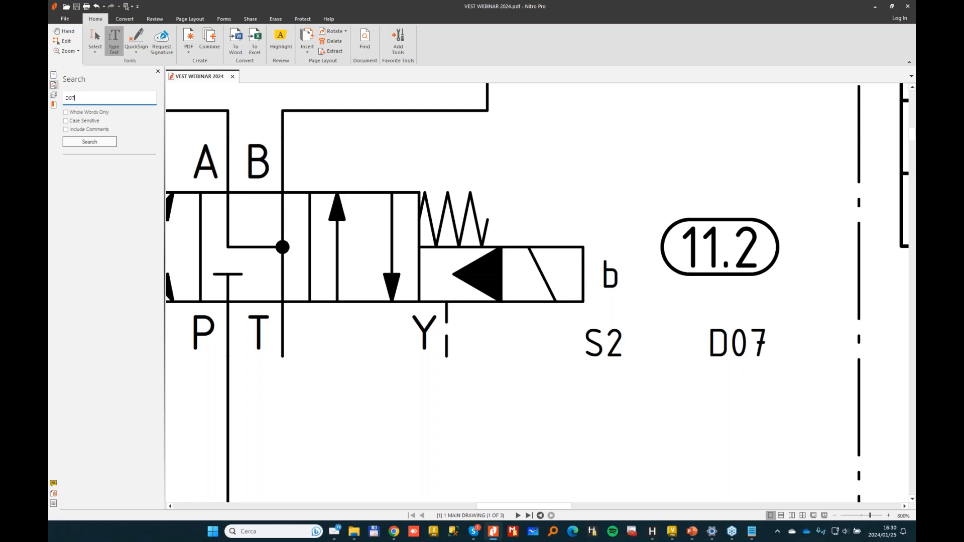
pyautogui.press('Return')
pyautogui.click(96, 199)
pyautogui.click(89, 193)
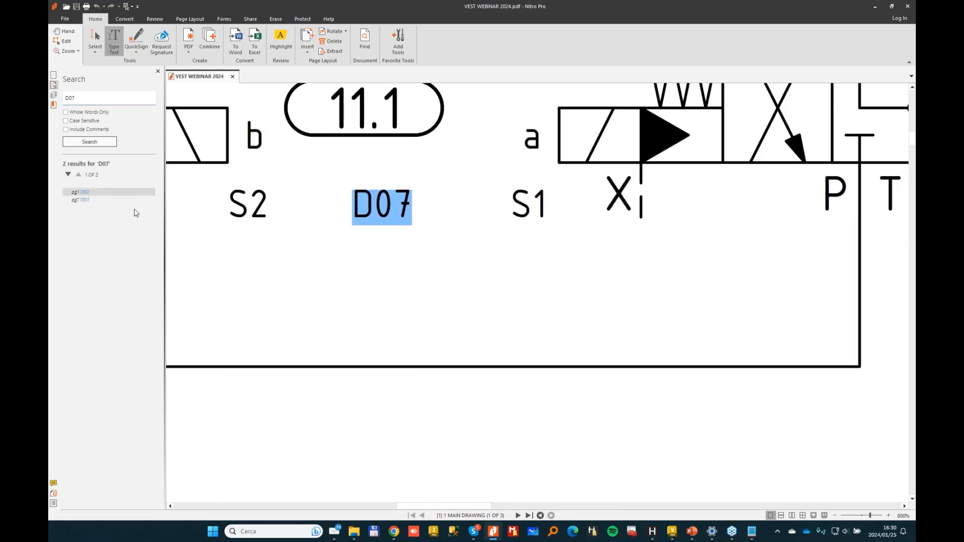
pyautogui.keyDown('ctrl'); pyautogui.scroll(-6, 611, 246); pyautogui.keyUp('ctrl')
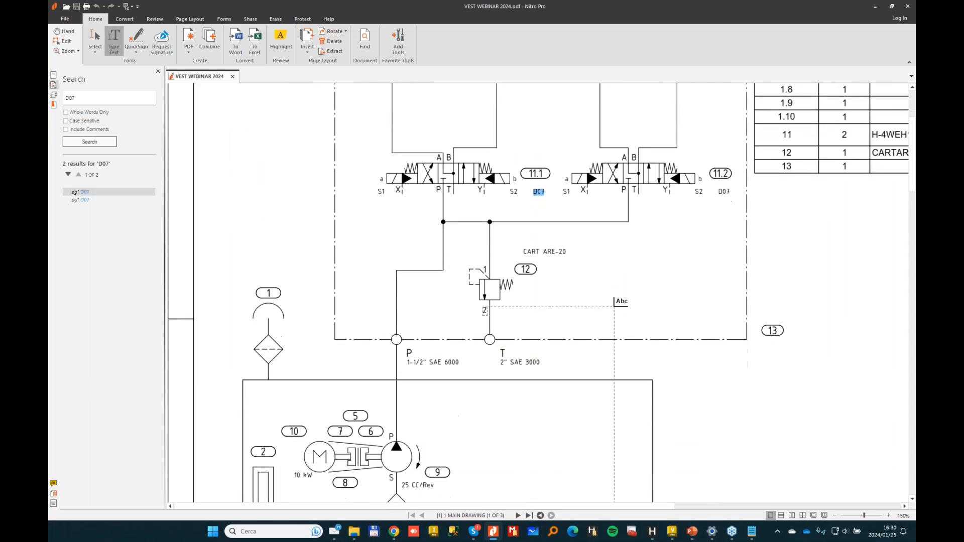
pyautogui.keyDown('ctrl'); pyautogui.scroll(-1, 653, 270); pyautogui.keyUp('ctrl')
pyautogui.press('h')
pyautogui.keyDown('ctrl'); pyautogui.scroll(-1, 728, 283); pyautogui.keyUp('ctrl')
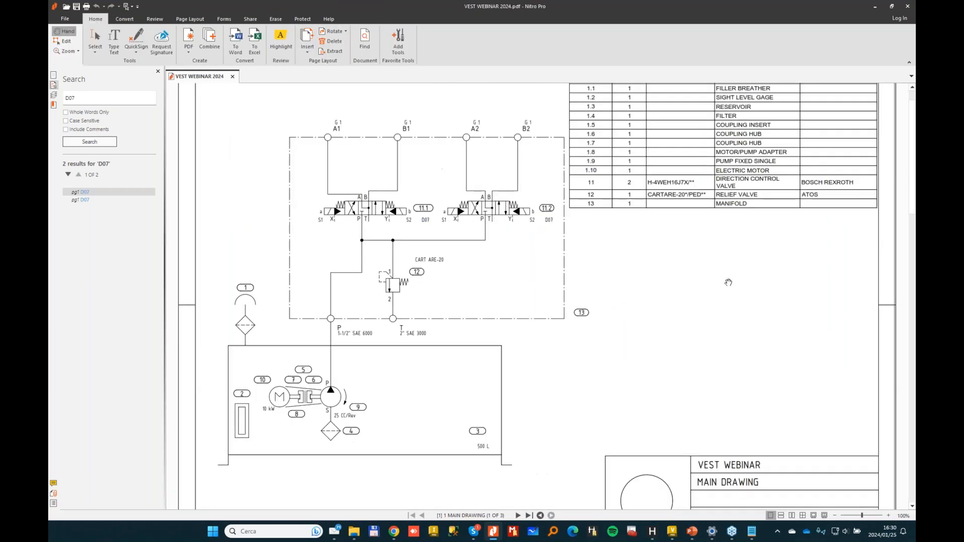
pyautogui.keyDown('ctrl'); pyautogui.scroll(-1, 713, 302); pyautogui.keyUp('ctrl')
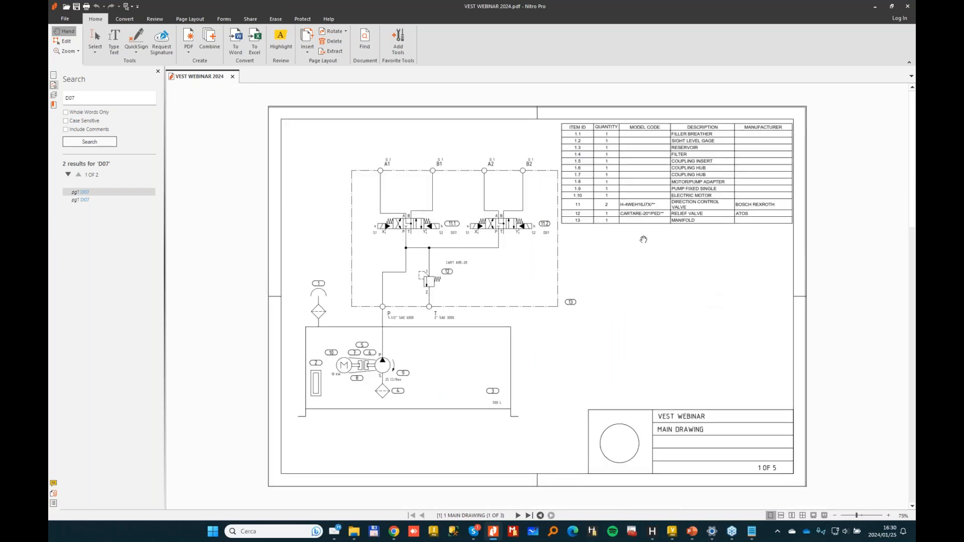
# - Switch to HyDraw CAD and review the 1 MAIN DRAWING layout's plot settings without plotting, plus the sheet set's publish options
pyautogui.moveTo(658, 531)
pyautogui.click(603, 477)
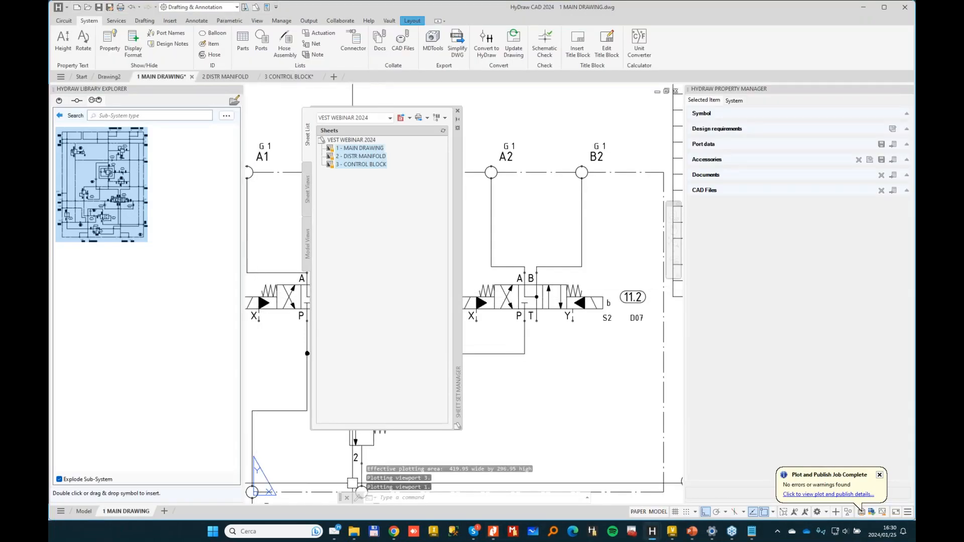
pyautogui.rightClick(134, 512)
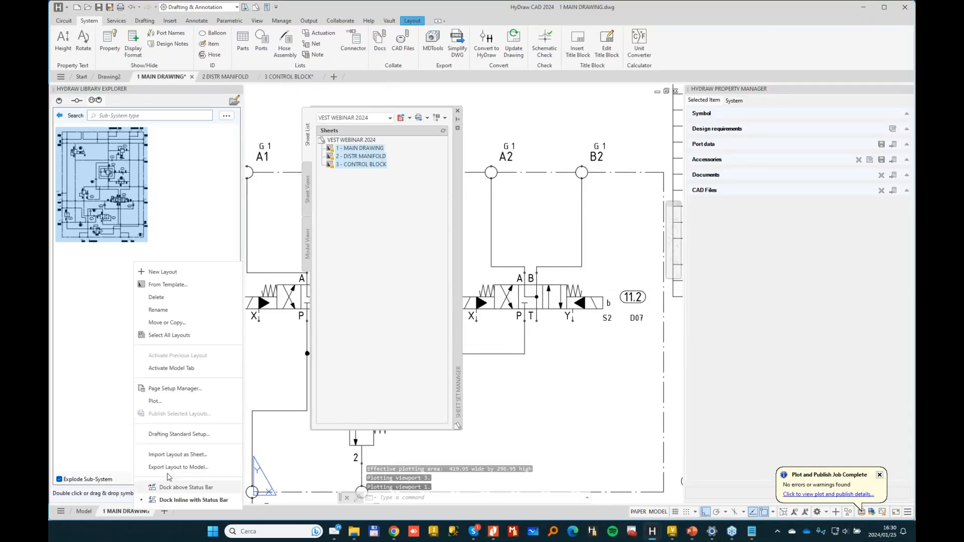
pyautogui.click(156, 402)
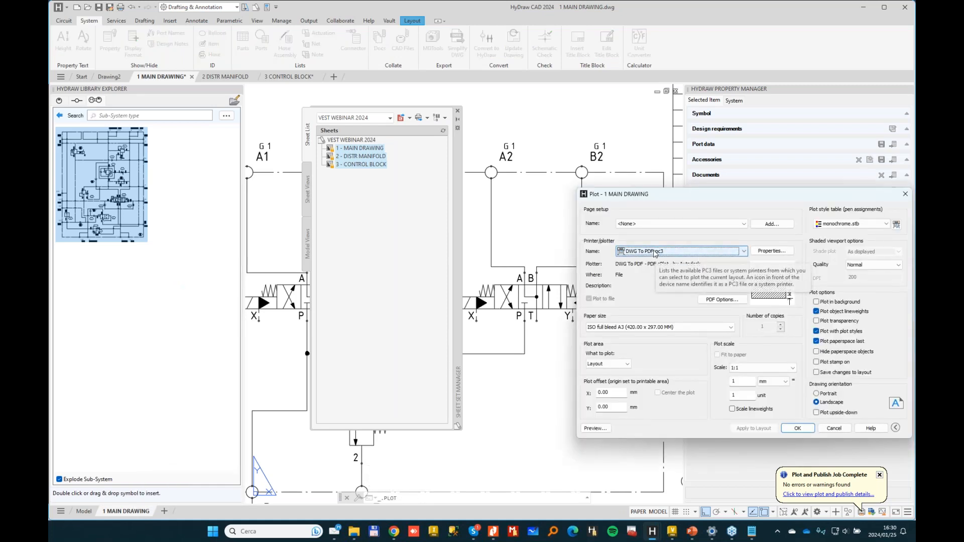
pyautogui.click(737, 414)
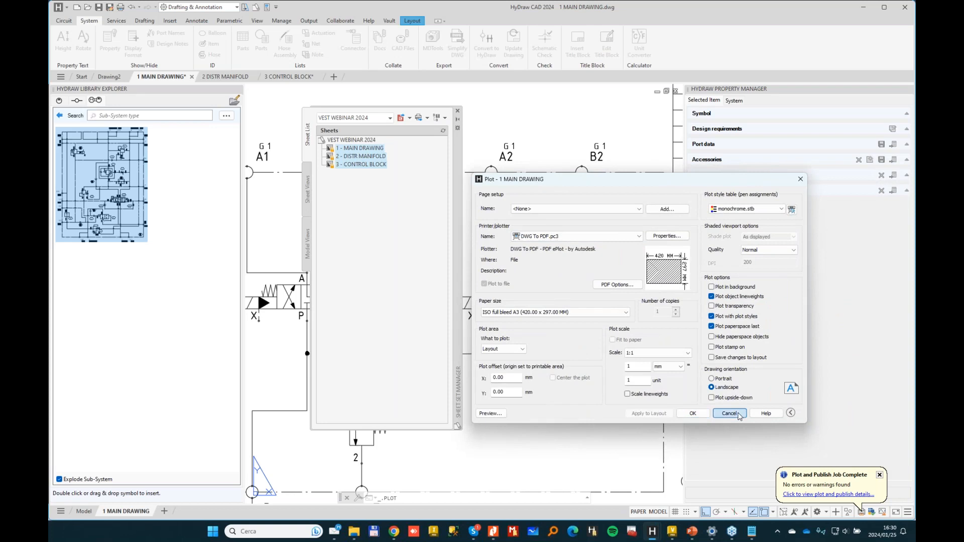
pyautogui.click(421, 117)
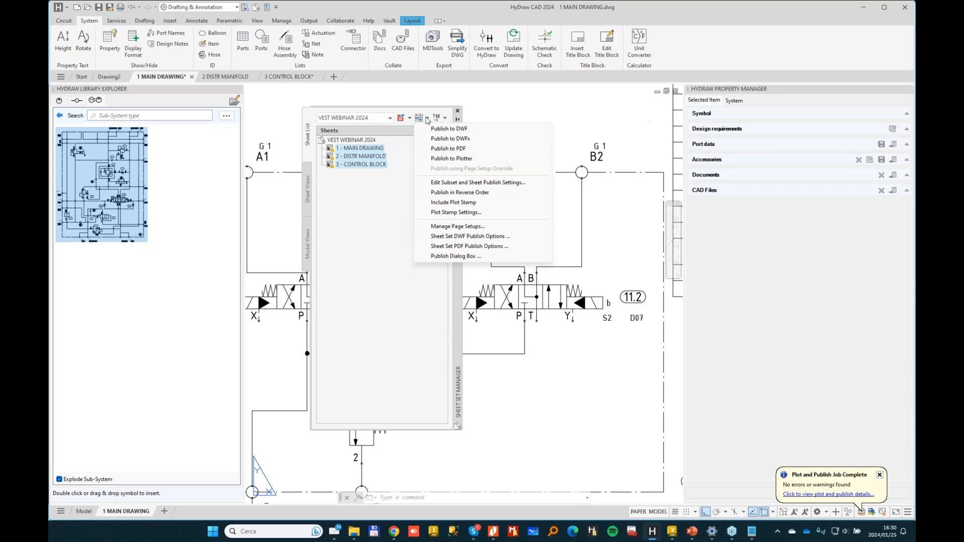
# - Close the publish options and dock the Sheet Set Manager beneath the HyDraw Property Manager
pyautogui.click(510, 109)
pyautogui.press('Escape')
pyautogui.press('Escape')
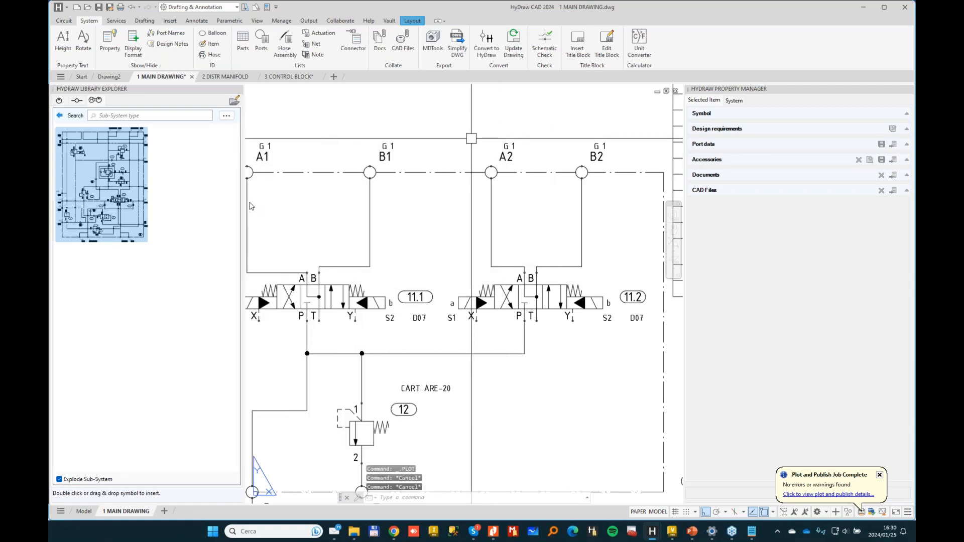
pyautogui.moveTo(840, 232); pyautogui.dragTo(841, 328)
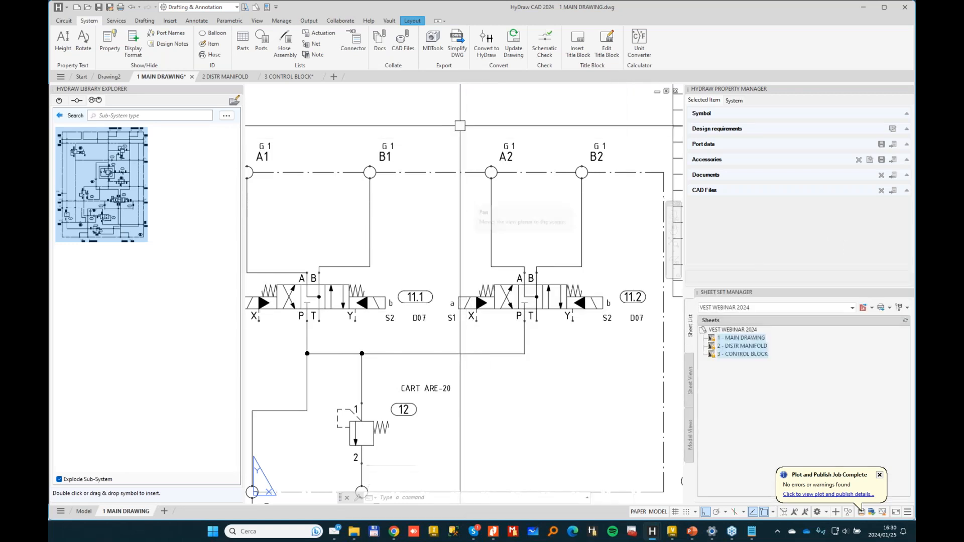
# - Switch the main drawing from its layout to model space and bring the manifold's ports into view
pyautogui.scroll(-4, 441, 163)
pyautogui.press('Escape')
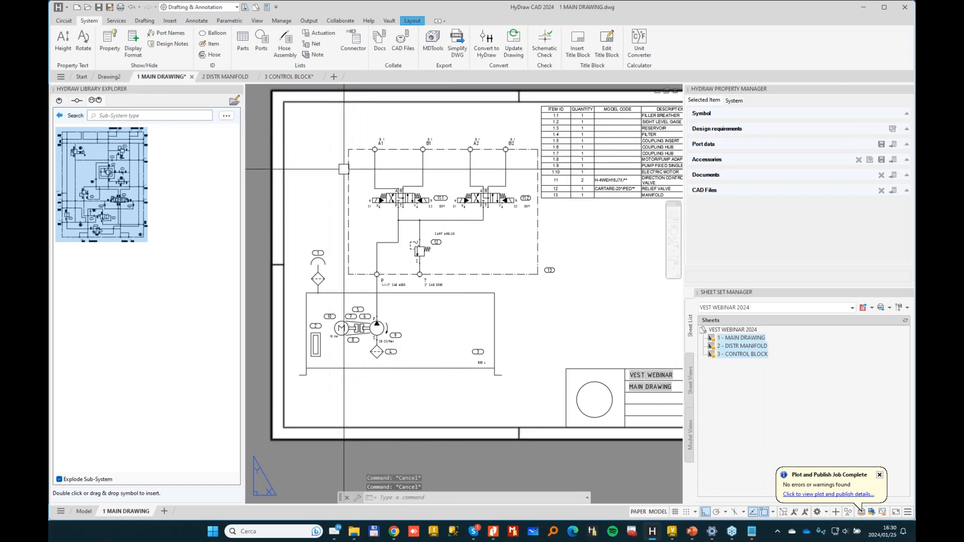
pyautogui.click(85, 513)
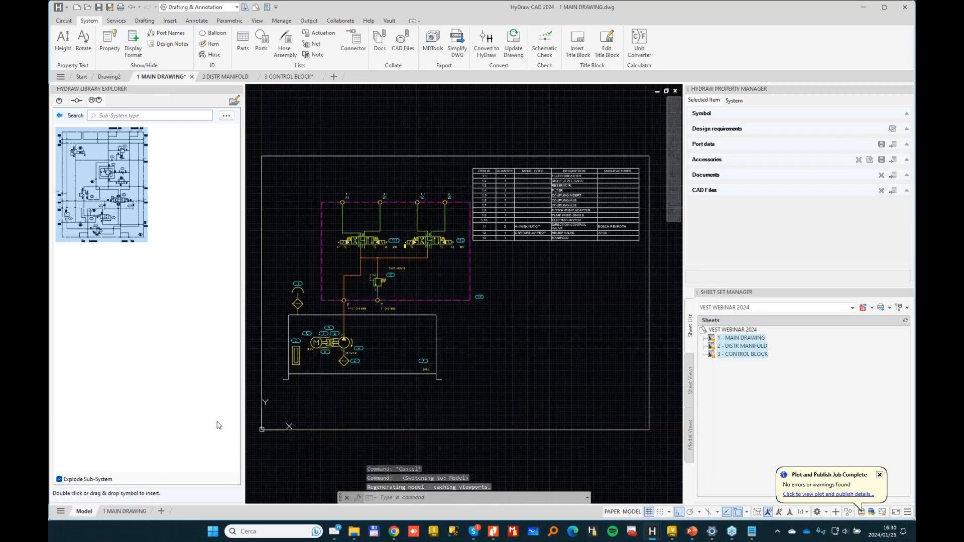
pyautogui.scroll(4, 381, 145)
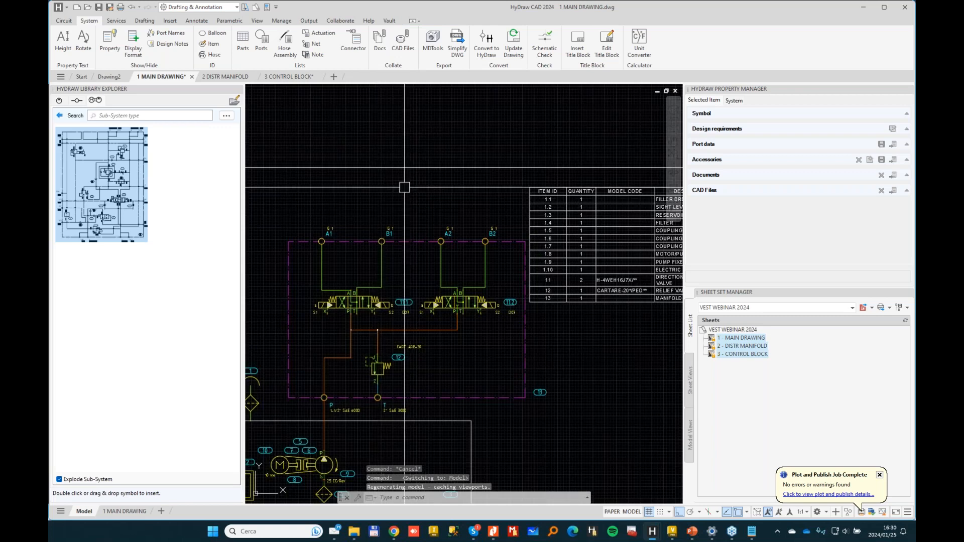
pyautogui.moveTo(399, 189); pyautogui.dragTo(421, 147, button='middle')
# - Draw a working line straight up from port A1 of the manifold using the auto-connect working line command
pyautogui.click(64, 21)
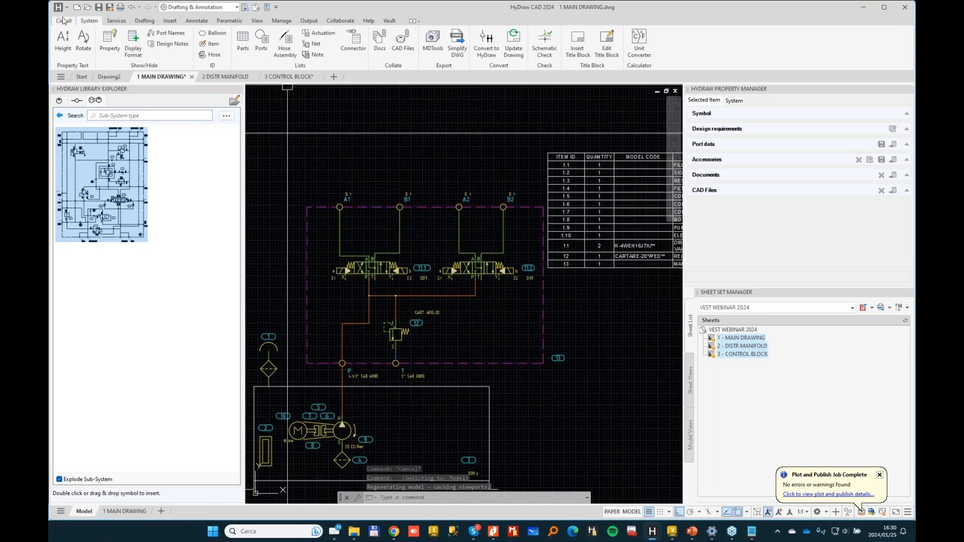
pyautogui.click(132, 46)
pyautogui.scroll(4, 387, 183)
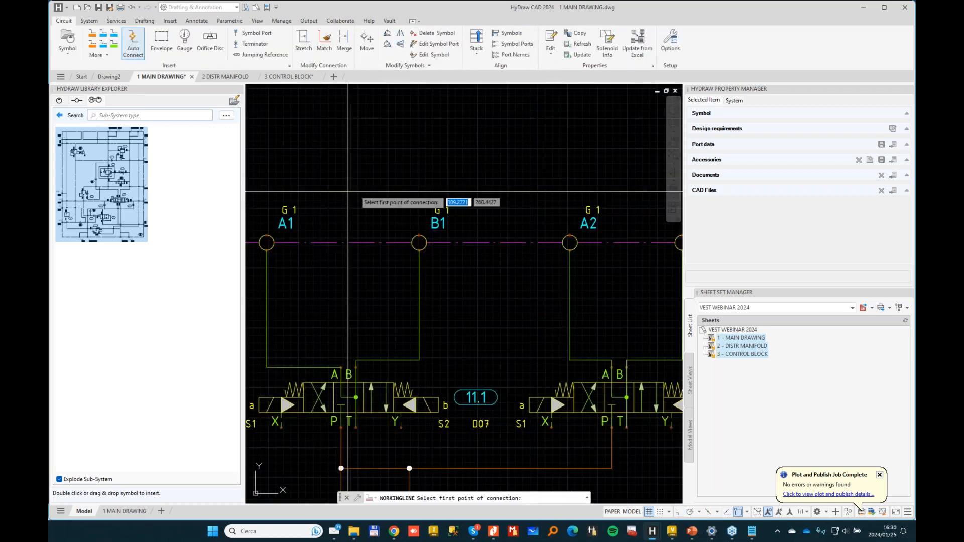
pyautogui.click(267, 243)
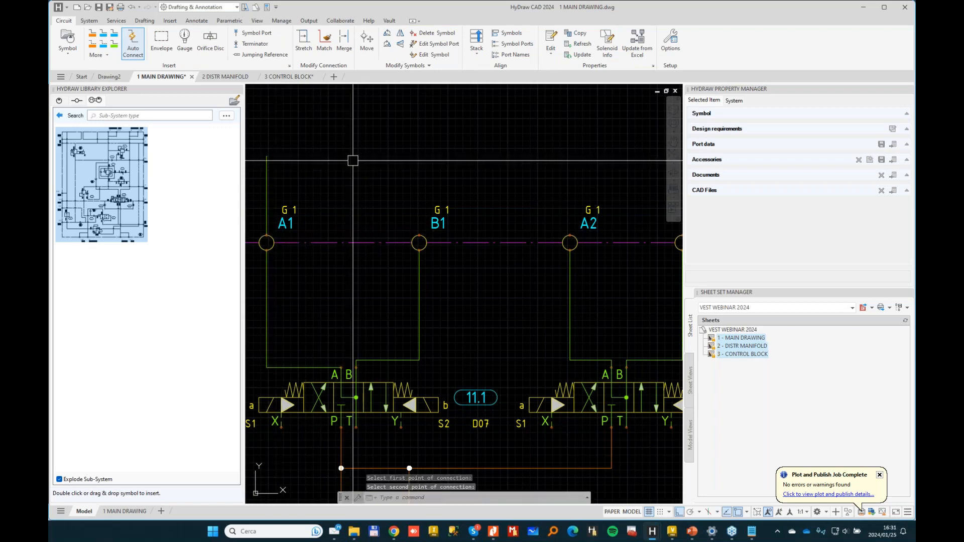
# - Extend the upper end of port A1's working line with a short horizontal segment to the right
pyautogui.click(267, 158)
pyautogui.scroll(4, 265, 171)
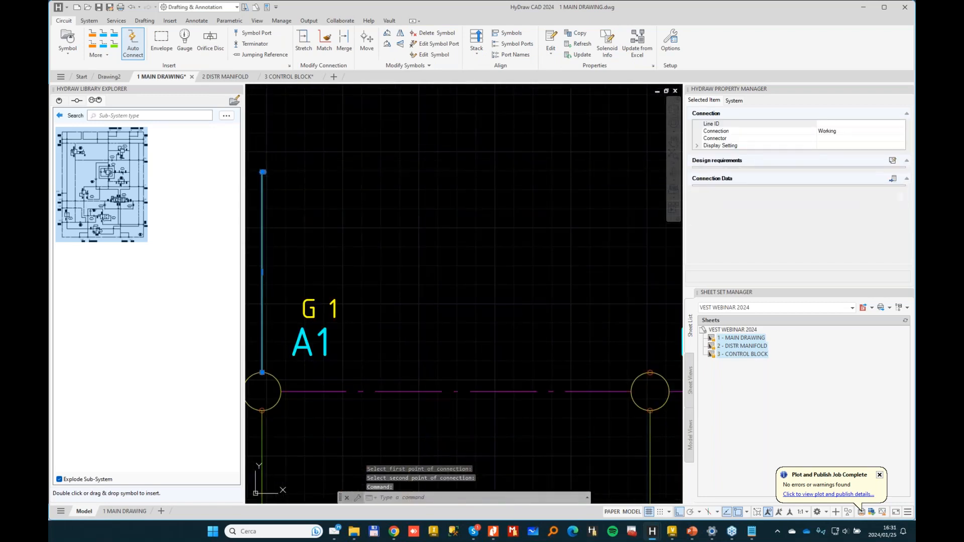
pyautogui.click(267, 172)
pyautogui.scroll(5, 280, 169)
pyautogui.moveTo(264, 168); pyautogui.dragTo(400, 160, button='middle')
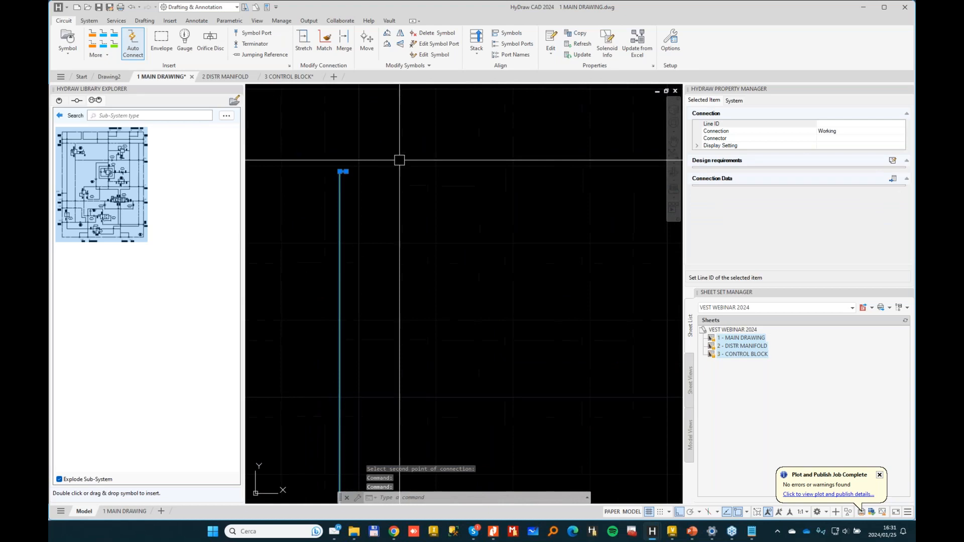
pyautogui.click(341, 171)
pyautogui.scroll(-4, 609, 201)
pyautogui.moveTo(603, 202); pyautogui.dragTo(368, 159, button='middle')
pyautogui.press('Escape')
pyautogui.press('Escape')
pyautogui.scroll(-2, 514, 180)
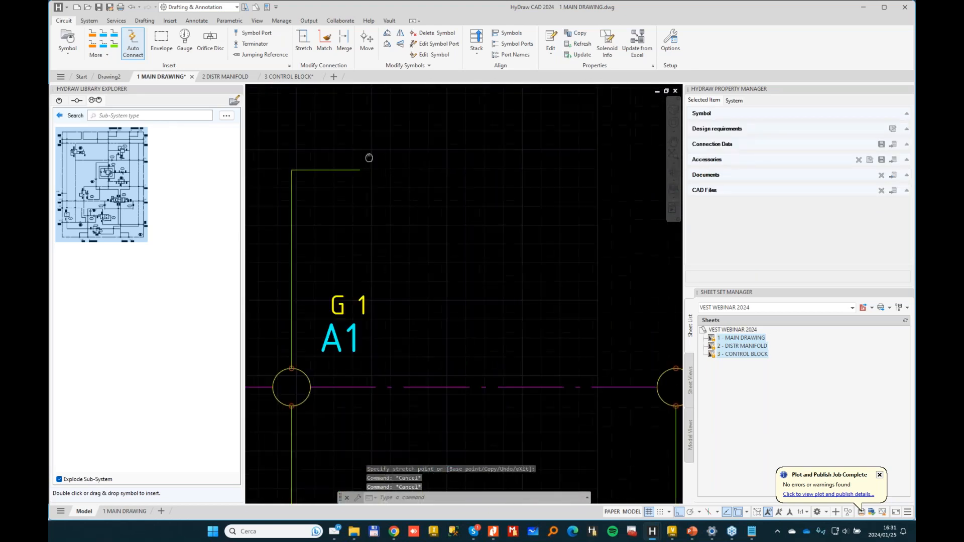
# - Insert a jumping reference named A1 with destination sheet 3 at the free end of port A1's working line
pyautogui.click(264, 54)
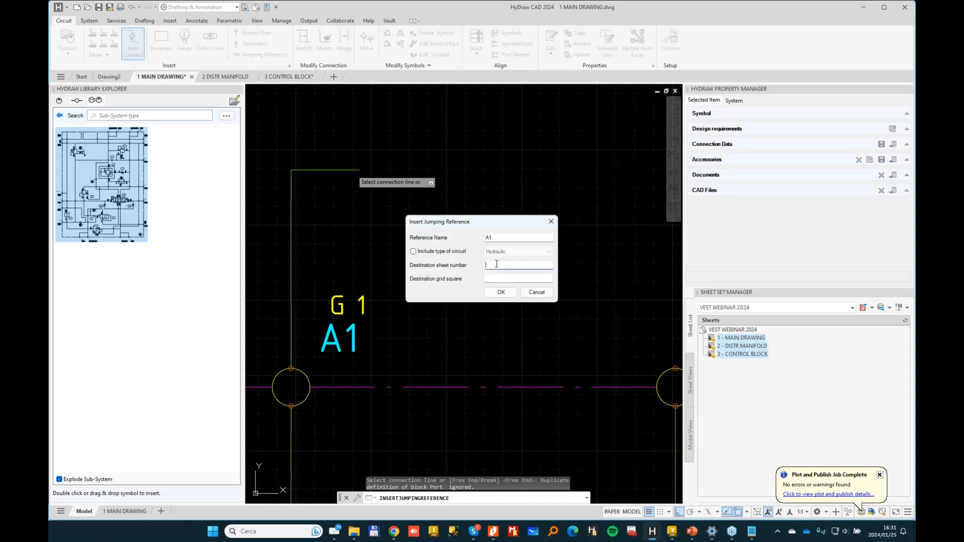
pyautogui.click(501, 279)
pyautogui.click(500, 292)
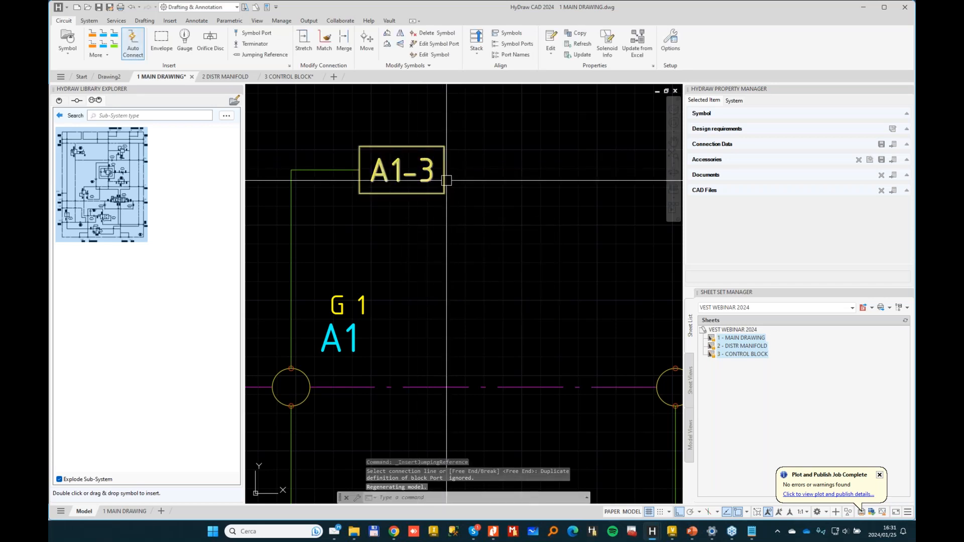
# - Open the 3 CONTROL BLOCK drawing in model space and draw a mostly horizontal working line above the origin
pyautogui.click(289, 78)
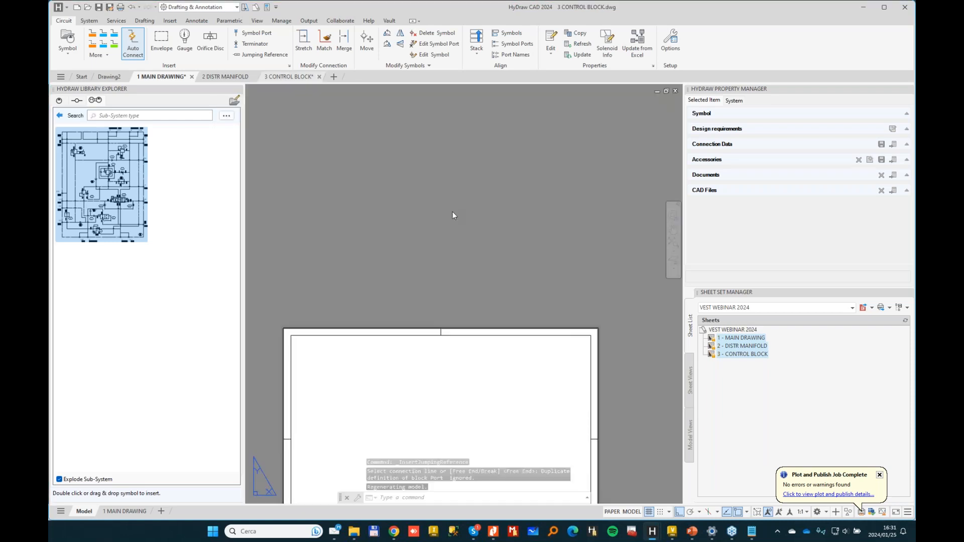
pyautogui.click(84, 511)
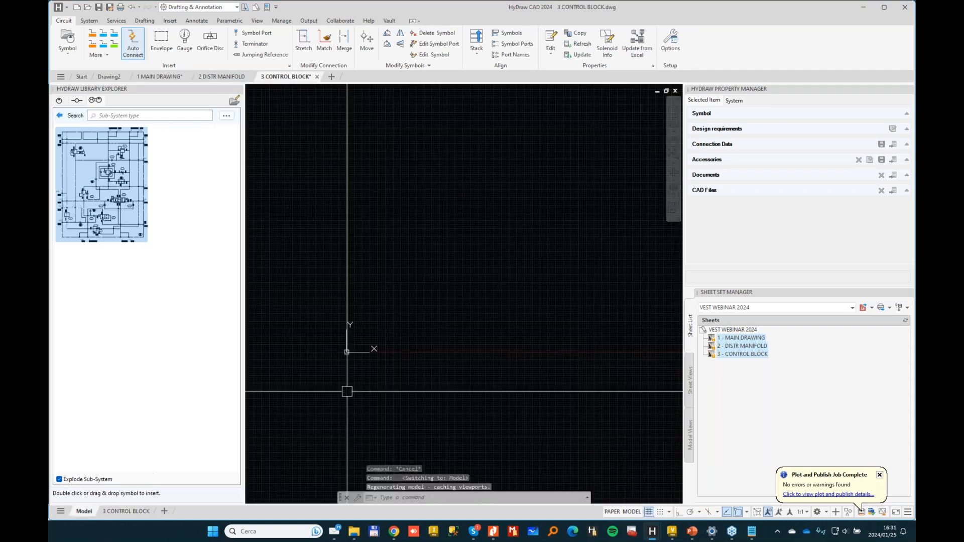
pyautogui.click(132, 48)
pyautogui.click(419, 178)
pyautogui.click(486, 227)
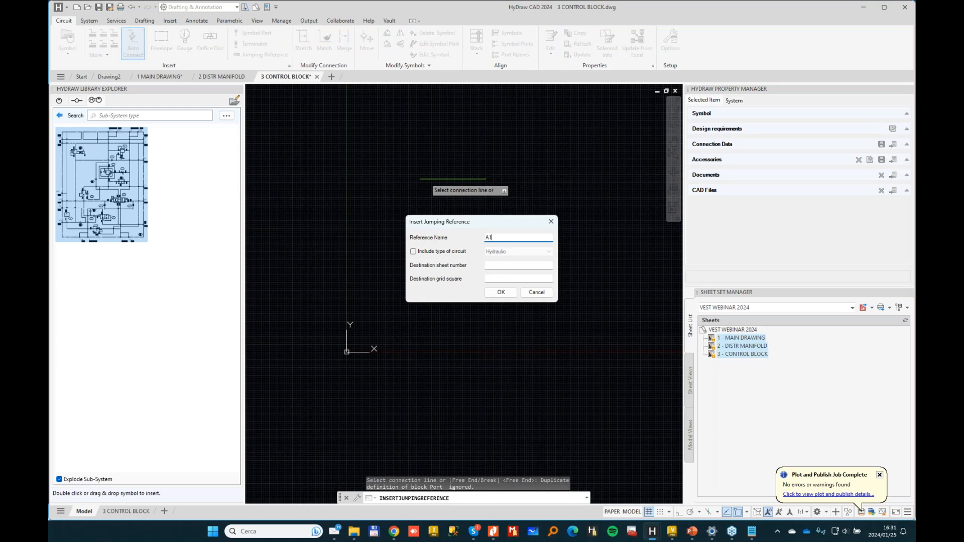
# - Insert a jumping reference named A1 with destination sheet 1 at the free end of the control block's working line
pyautogui.click(497, 264)
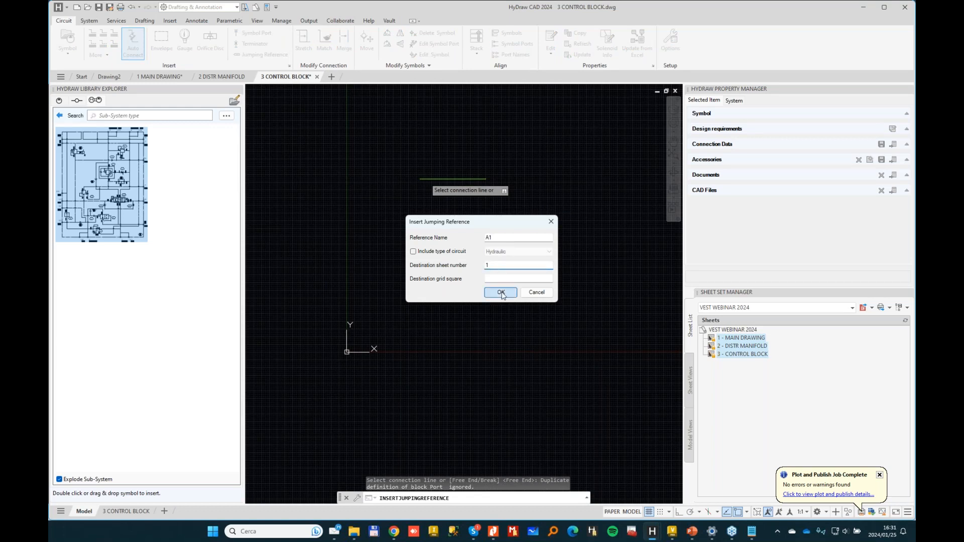
pyautogui.click(501, 292)
pyautogui.scroll(6, 474, 159)
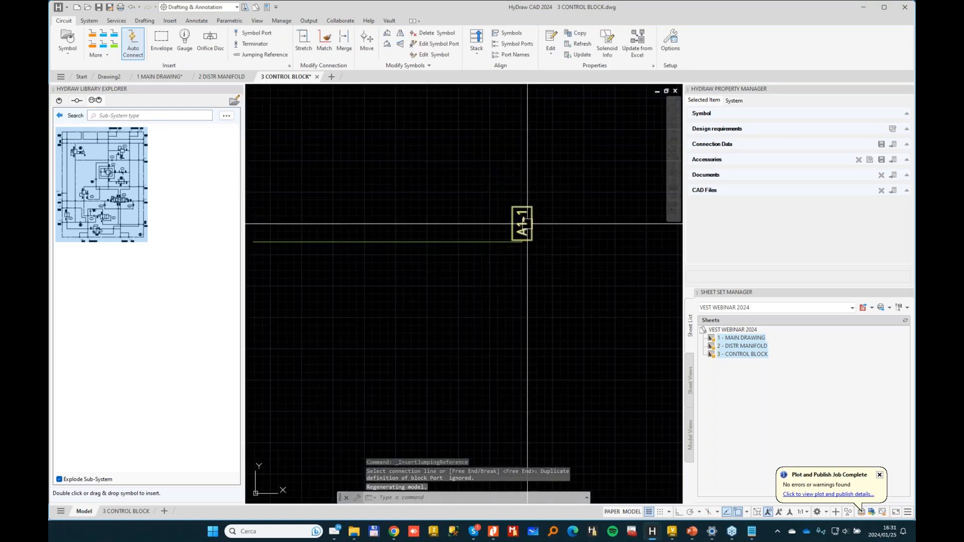
pyautogui.scroll(2, 618, 219)
pyautogui.scroll(-2, 500, 279)
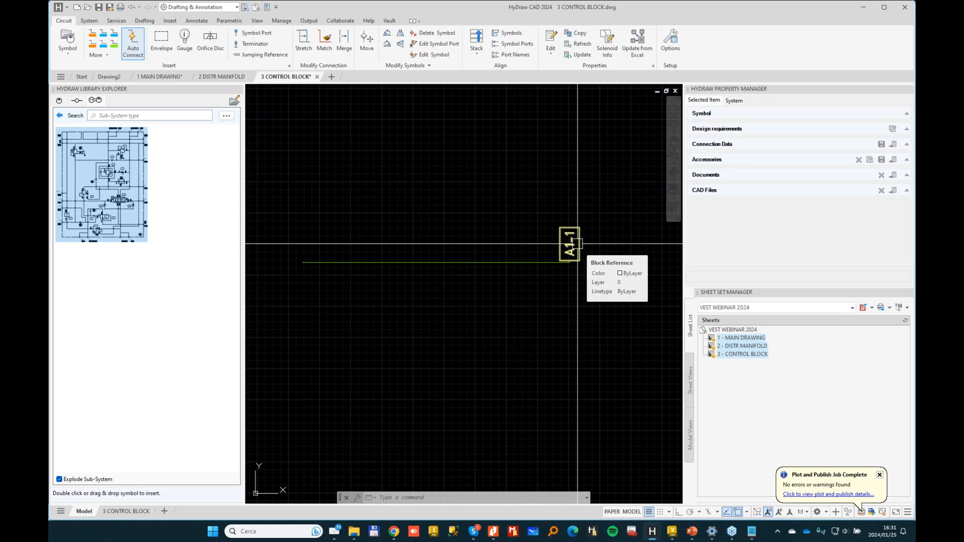
# - Compare the A1 jumping references in the control block and main drawing, opening both sheets' layouts from the sheet set
pyautogui.click(162, 77)
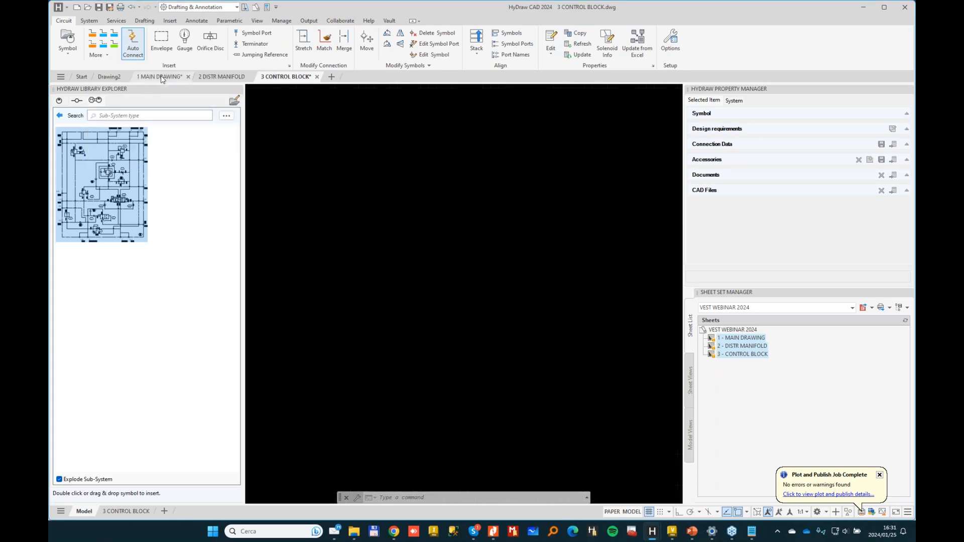
pyautogui.click(294, 76)
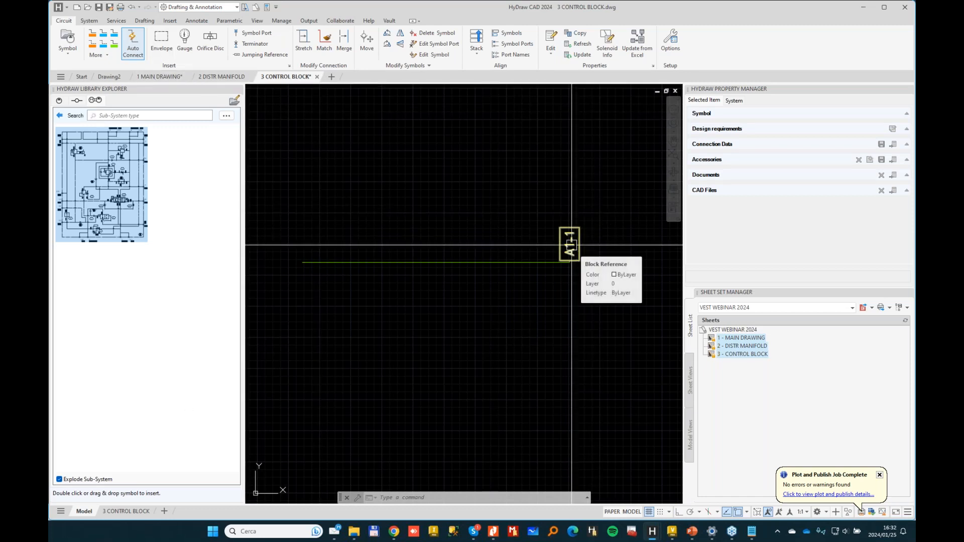
pyautogui.scroll(2, 569, 245)
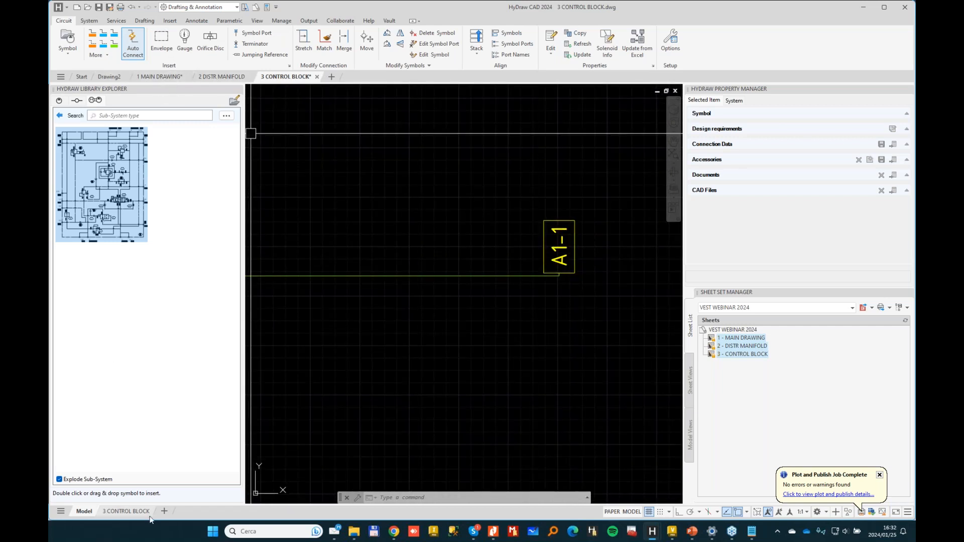
pyautogui.click(743, 346)
pyautogui.doubleClick(746, 354)
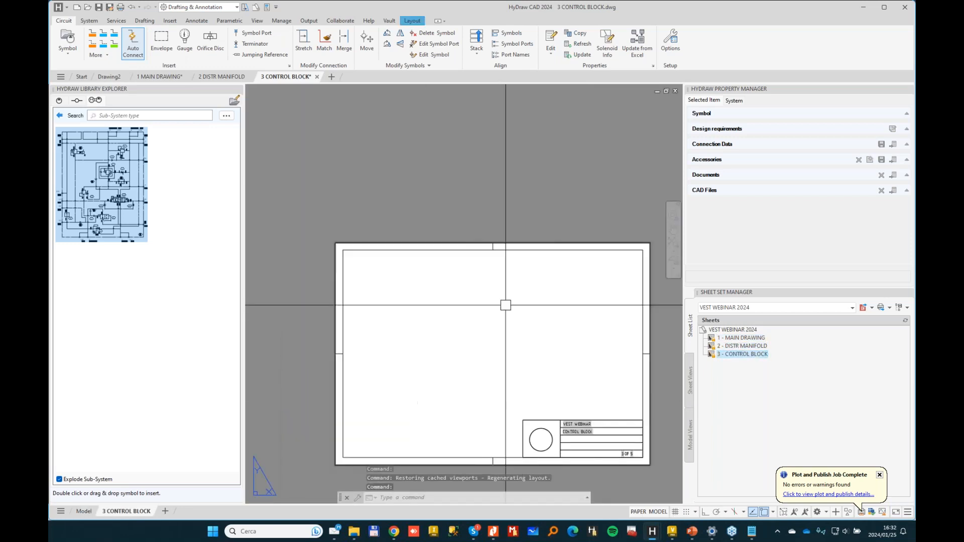
pyautogui.doubleClick(743, 338)
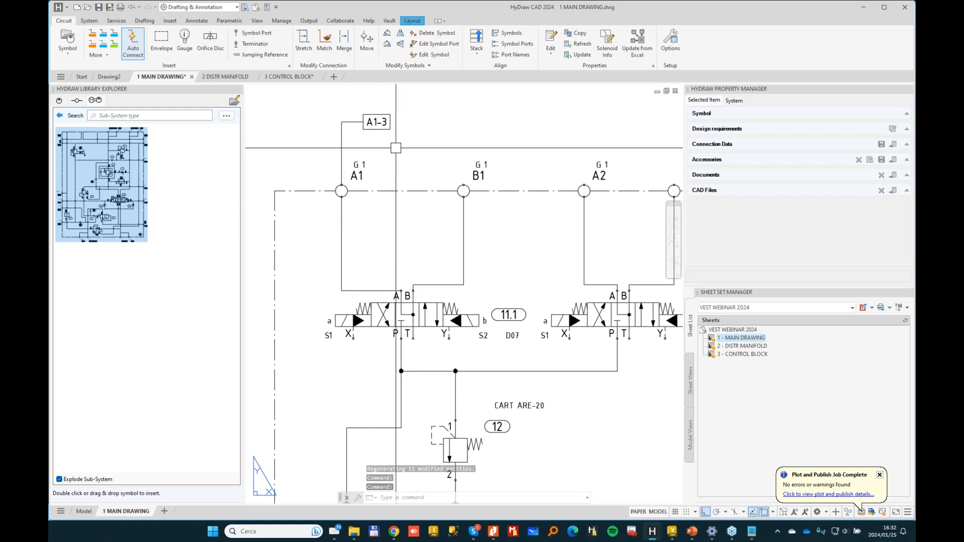
pyautogui.scroll(-2, 395, 157)
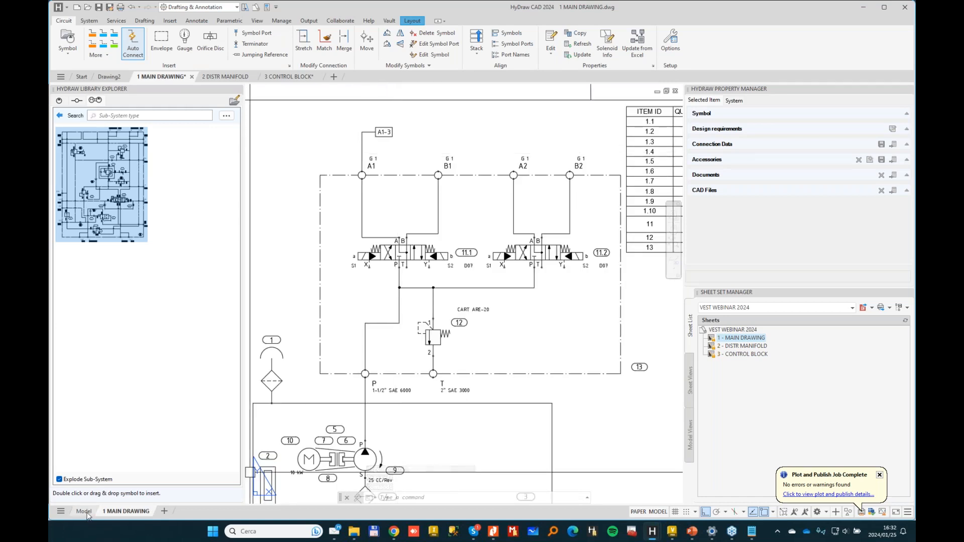
# - In the main drawing's model space, draw a working line from port A2 upward and then left above the manifold
pyautogui.click(84, 511)
pyautogui.scroll(-3, 425, 227)
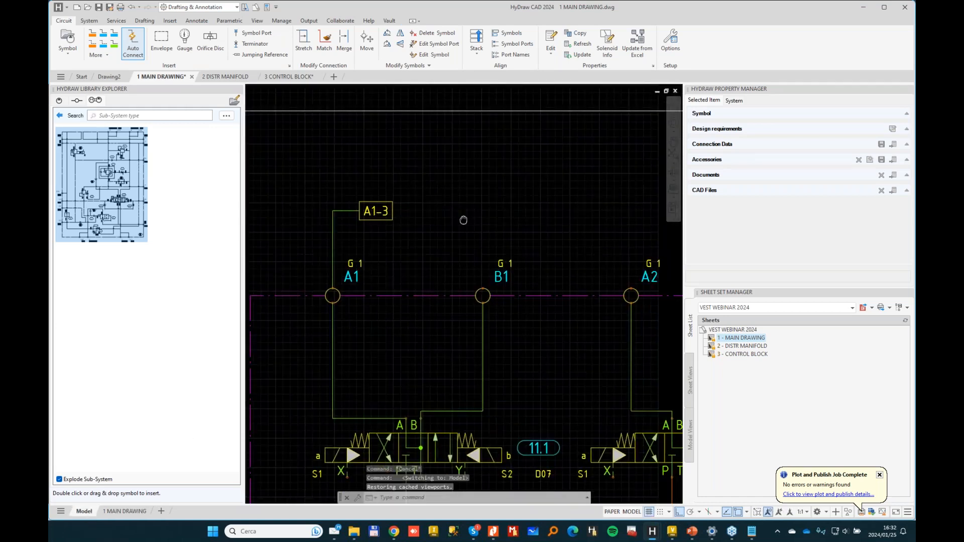
pyautogui.click(114, 44)
pyautogui.click(557, 280)
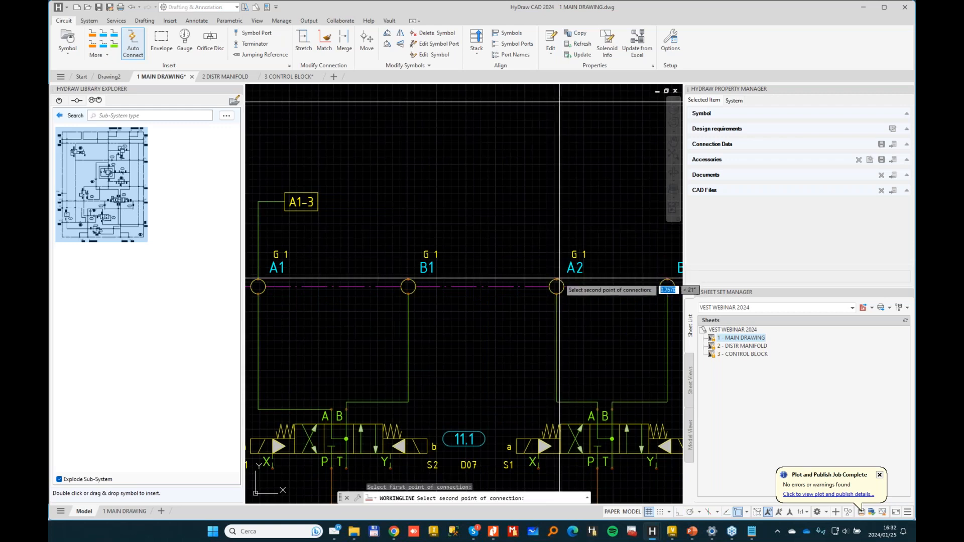
pyautogui.click(474, 198)
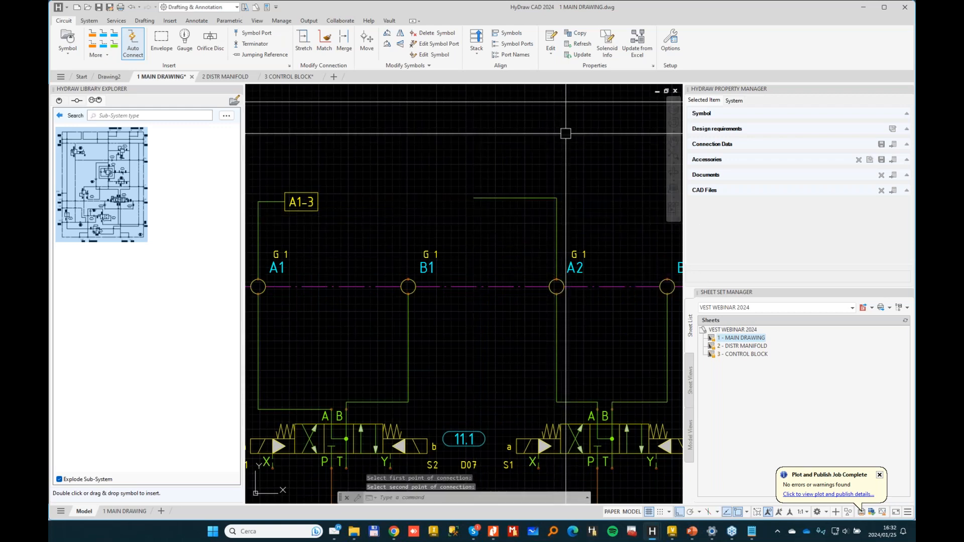
# - Insert a jumping reference named A1 with destination sheet 3 at the free end of port A2's working line
pyautogui.click(265, 54)
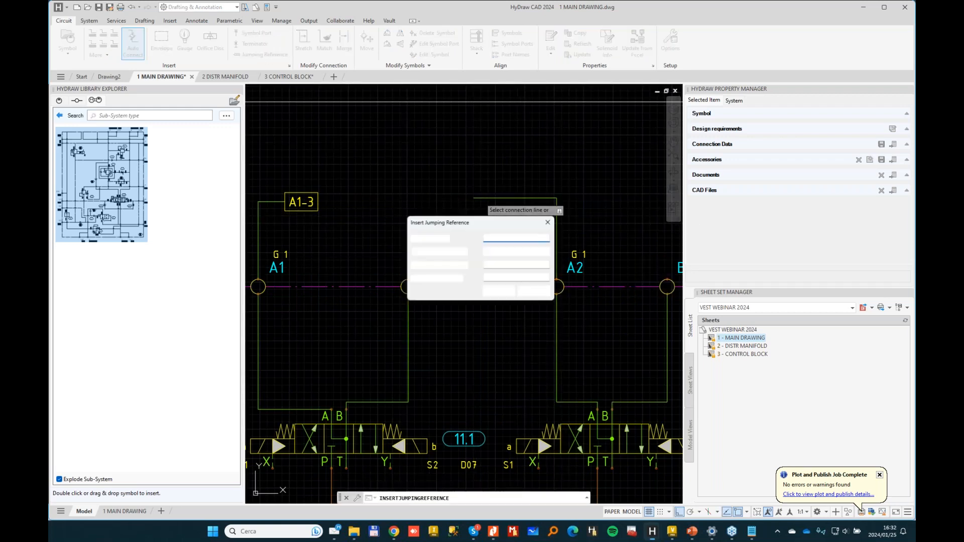
pyautogui.write('A1')
pyautogui.press('Tab')
pyautogui.write('3')
pyautogui.press('Return')
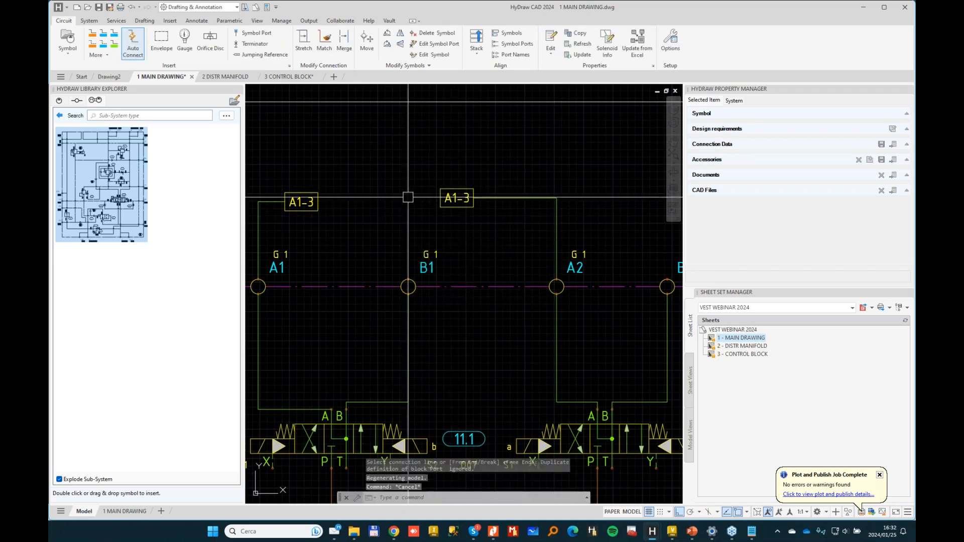
# - Rename the jumping reference on port A1's line to BB, keeping destination sheet 3
pyautogui.click(301, 202)
pyautogui.doubleClick(301, 202)
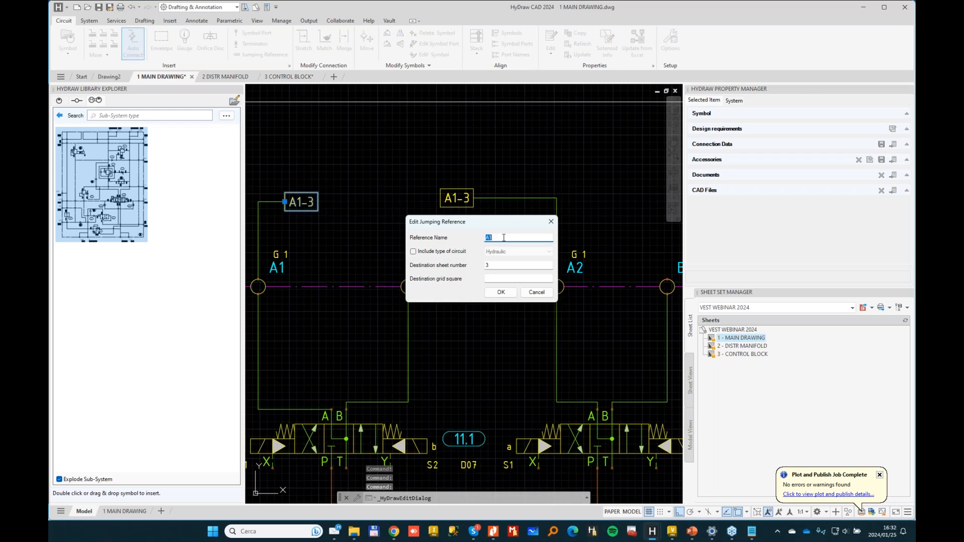
pyautogui.write('BB')
pyautogui.click(500, 292)
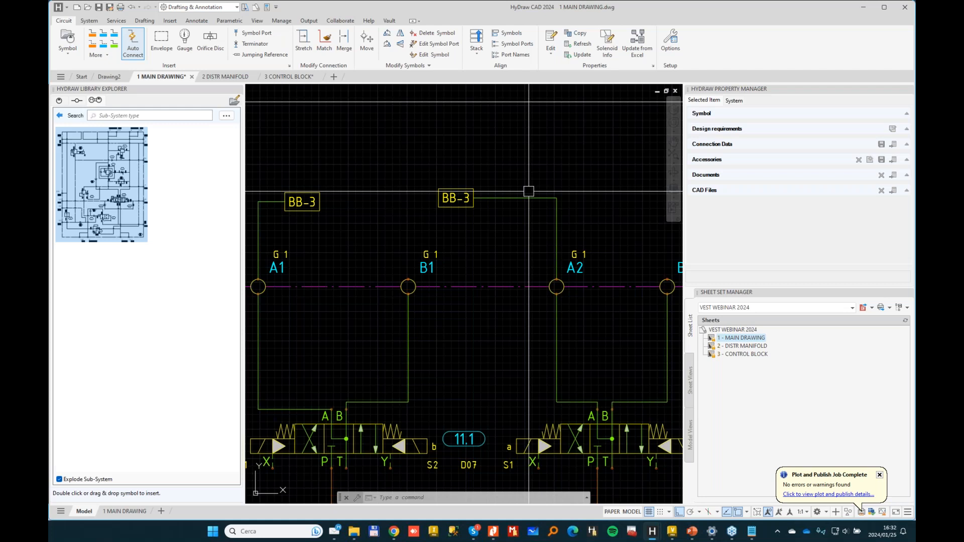
# - Examine the whole main drawing in model space, including both jumping references, the circuit and the parts table
pyautogui.scroll(-2, 392, 196)
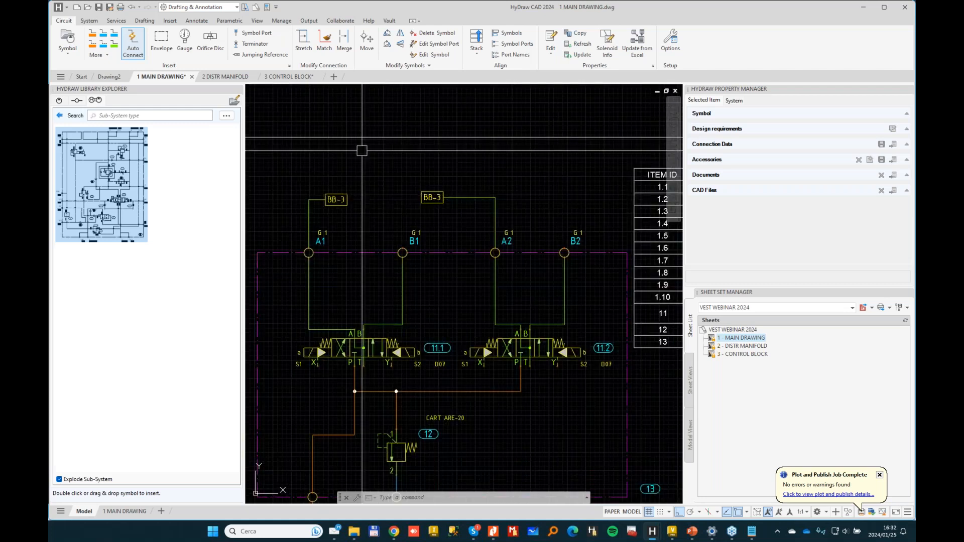
pyautogui.scroll(-2, 366, 203)
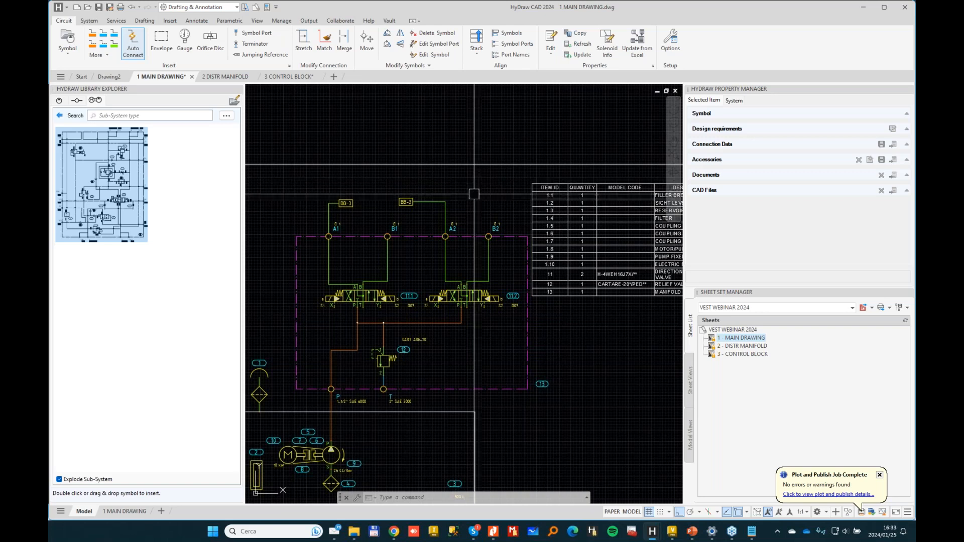
pyautogui.scroll(-3, 466, 205)
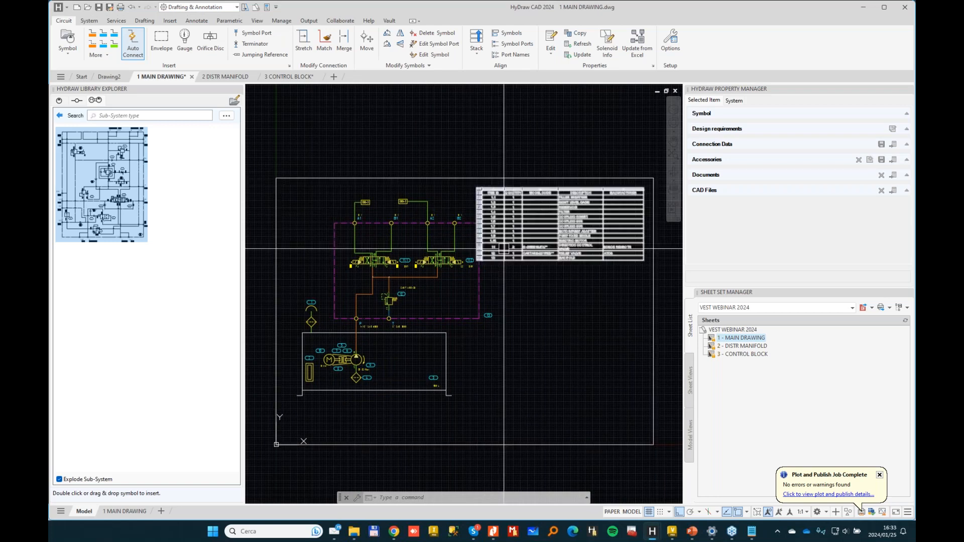
pyautogui.moveTo(521, 299); pyautogui.dragTo(504, 285, button='middle')
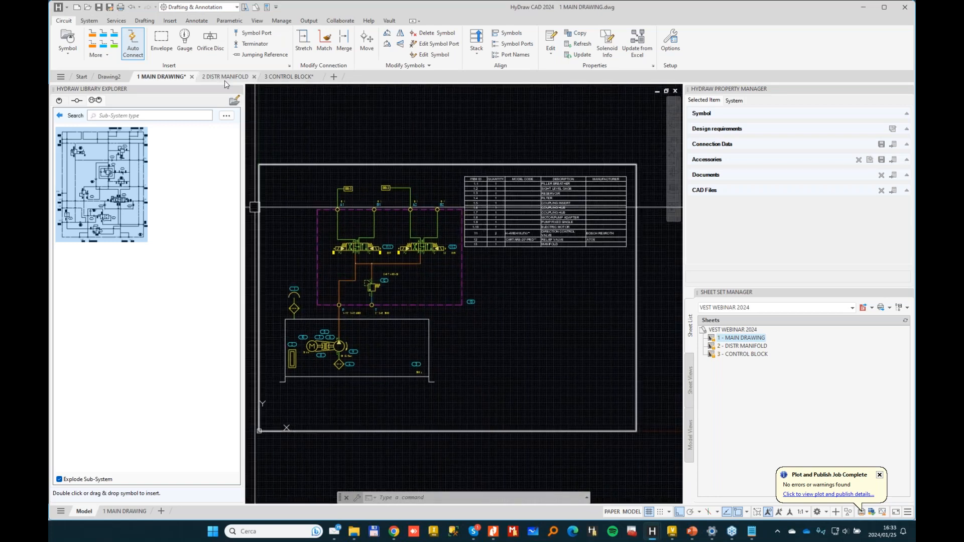
# - Open the 2 - DISTR MANIFOLD sheet from the sheet set and examine its circuit, parts table and title block
pyautogui.doubleClick(743, 346)
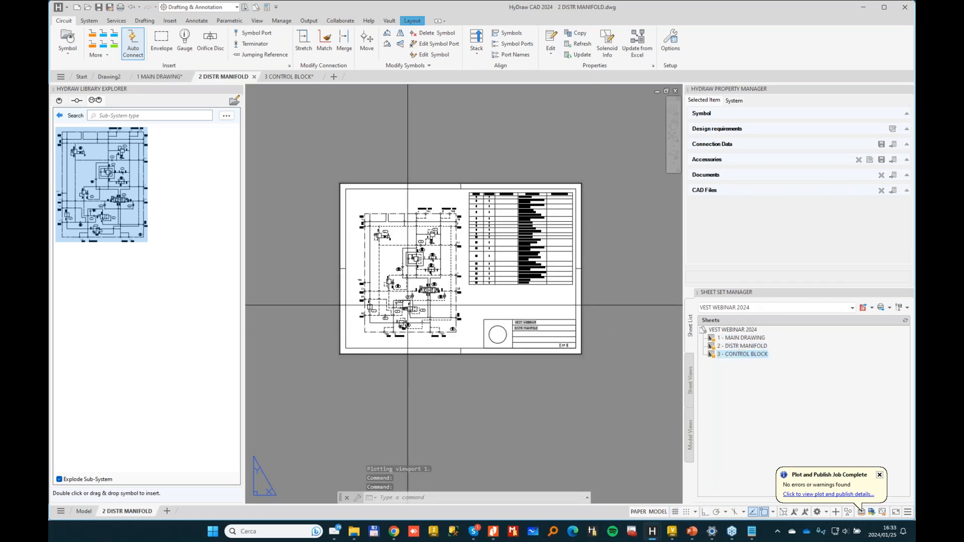
pyautogui.scroll(2, 472, 289)
pyautogui.moveTo(506, 276); pyautogui.dragTo(462, 282, button='middle')
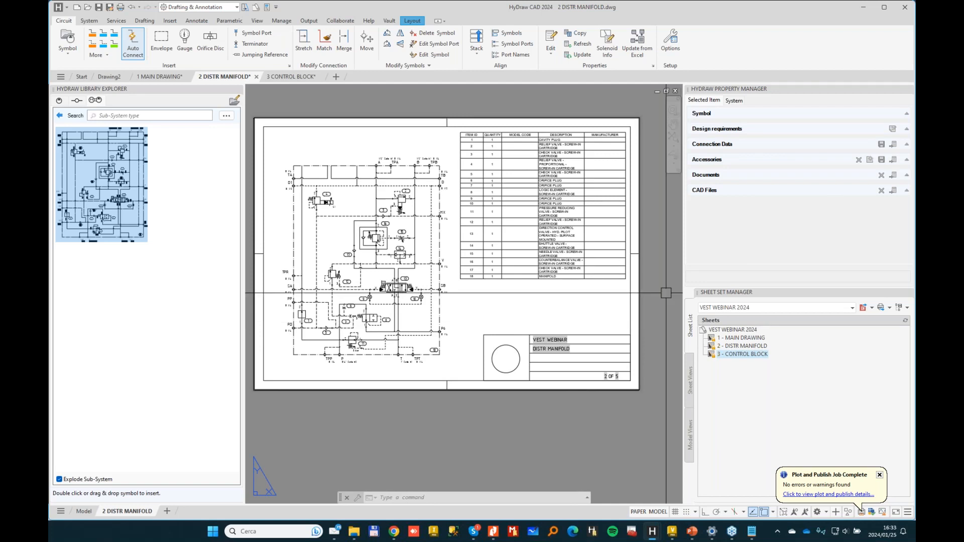
pyautogui.moveTo(648, 252); pyautogui.dragTo(656, 282, button='middle')
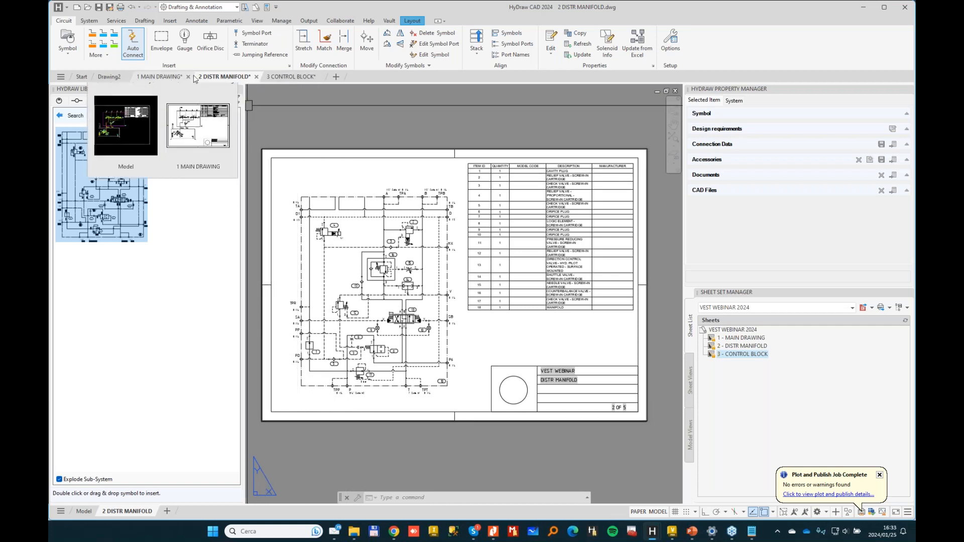
pyautogui.moveTo(351, 206); pyautogui.dragTo(373, 196, button='middle')
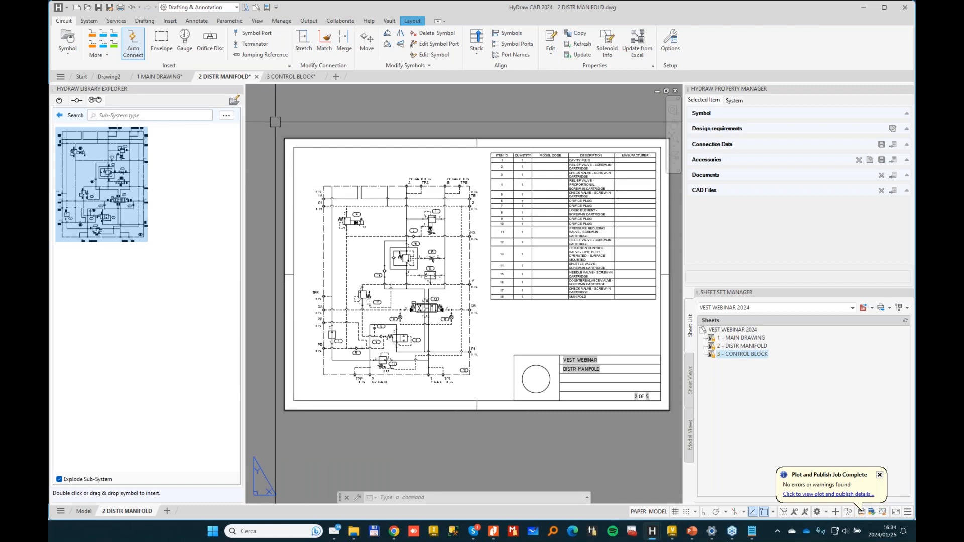
pyautogui.moveTo(330, 188); pyautogui.dragTo(319, 187, button='middle')
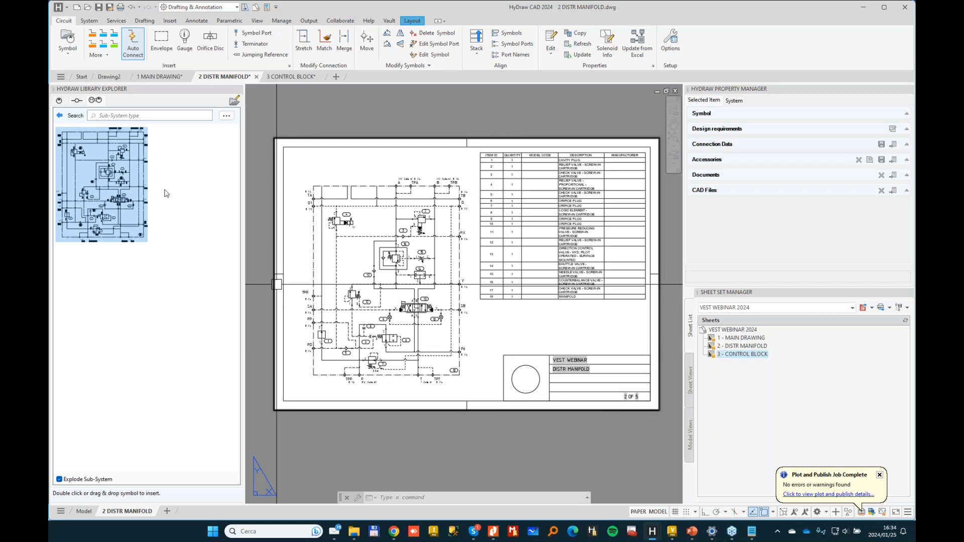
# - Switch to the webinar presentation in PowerPoint
pyautogui.moveTo(703, 533)
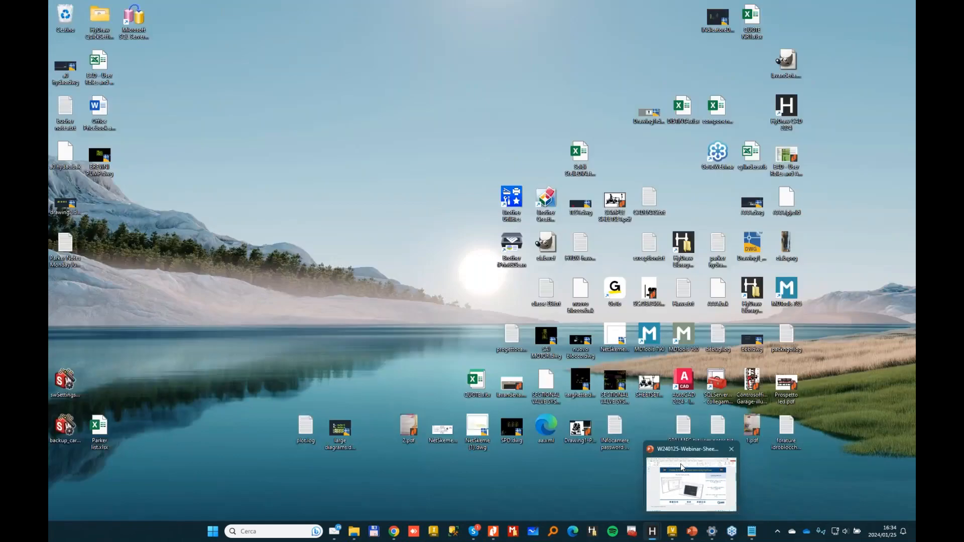
pyautogui.click(684, 481)
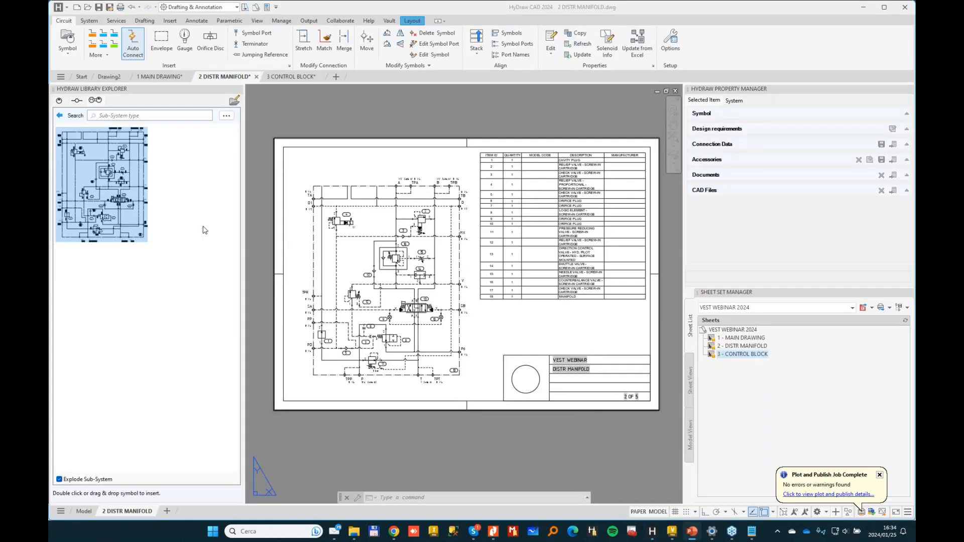